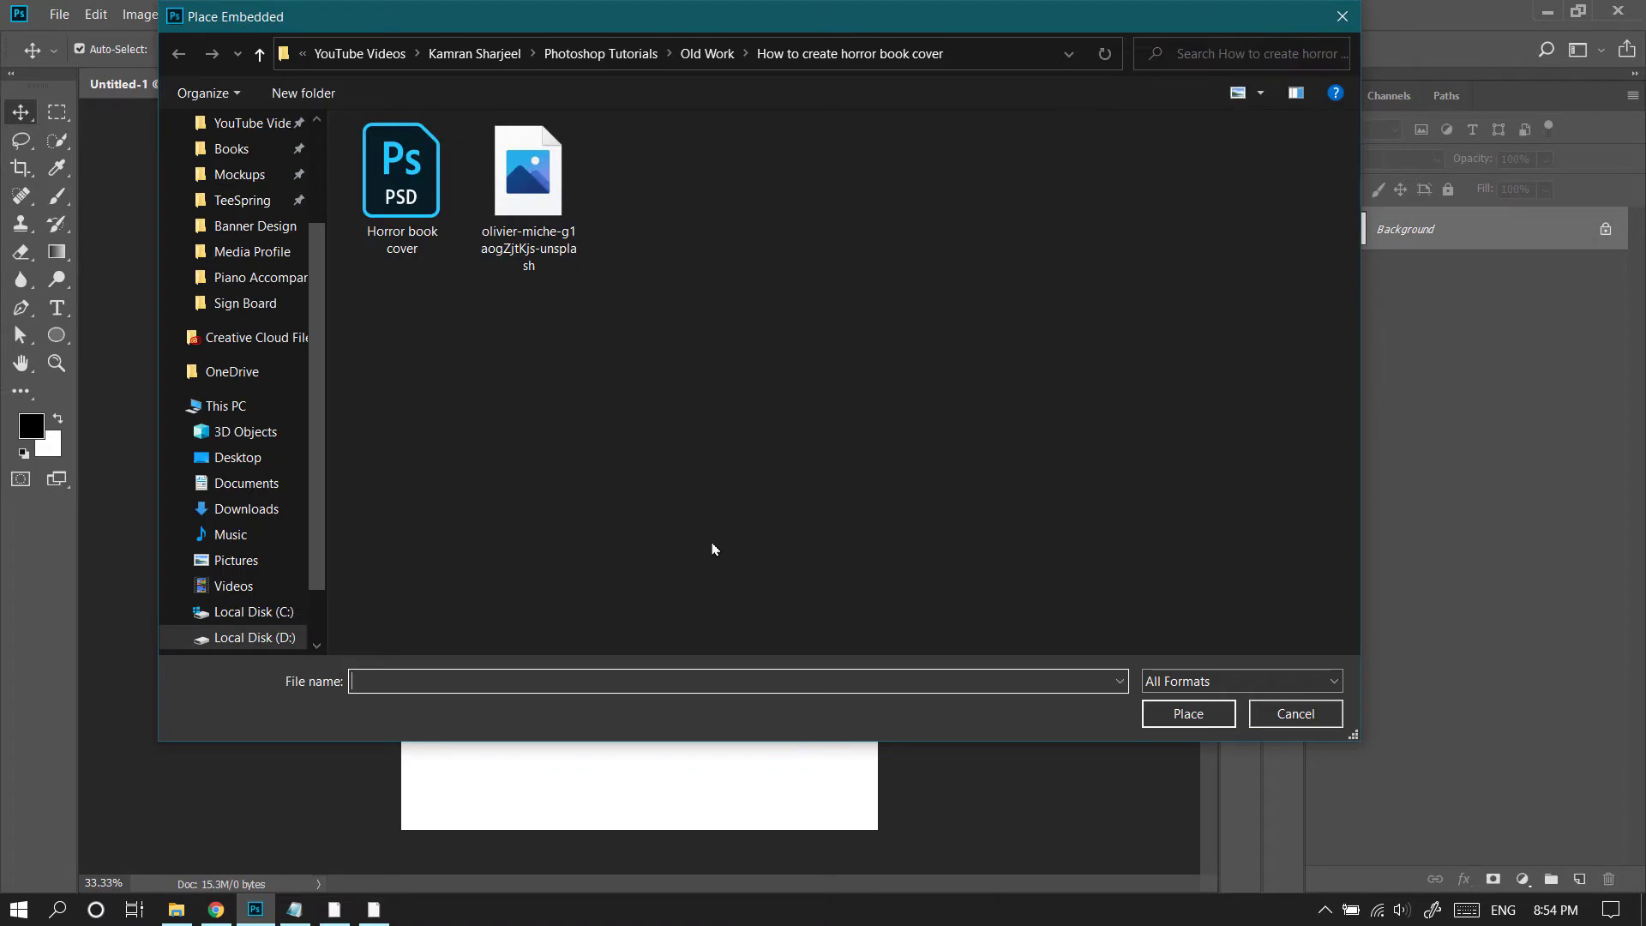
Step: Place the Unsplash night-forest image as an embedded layer and scale it to about 13.56% so it covers the whole canvas
{"action": "double_click", "coordinate": [568, 264]}
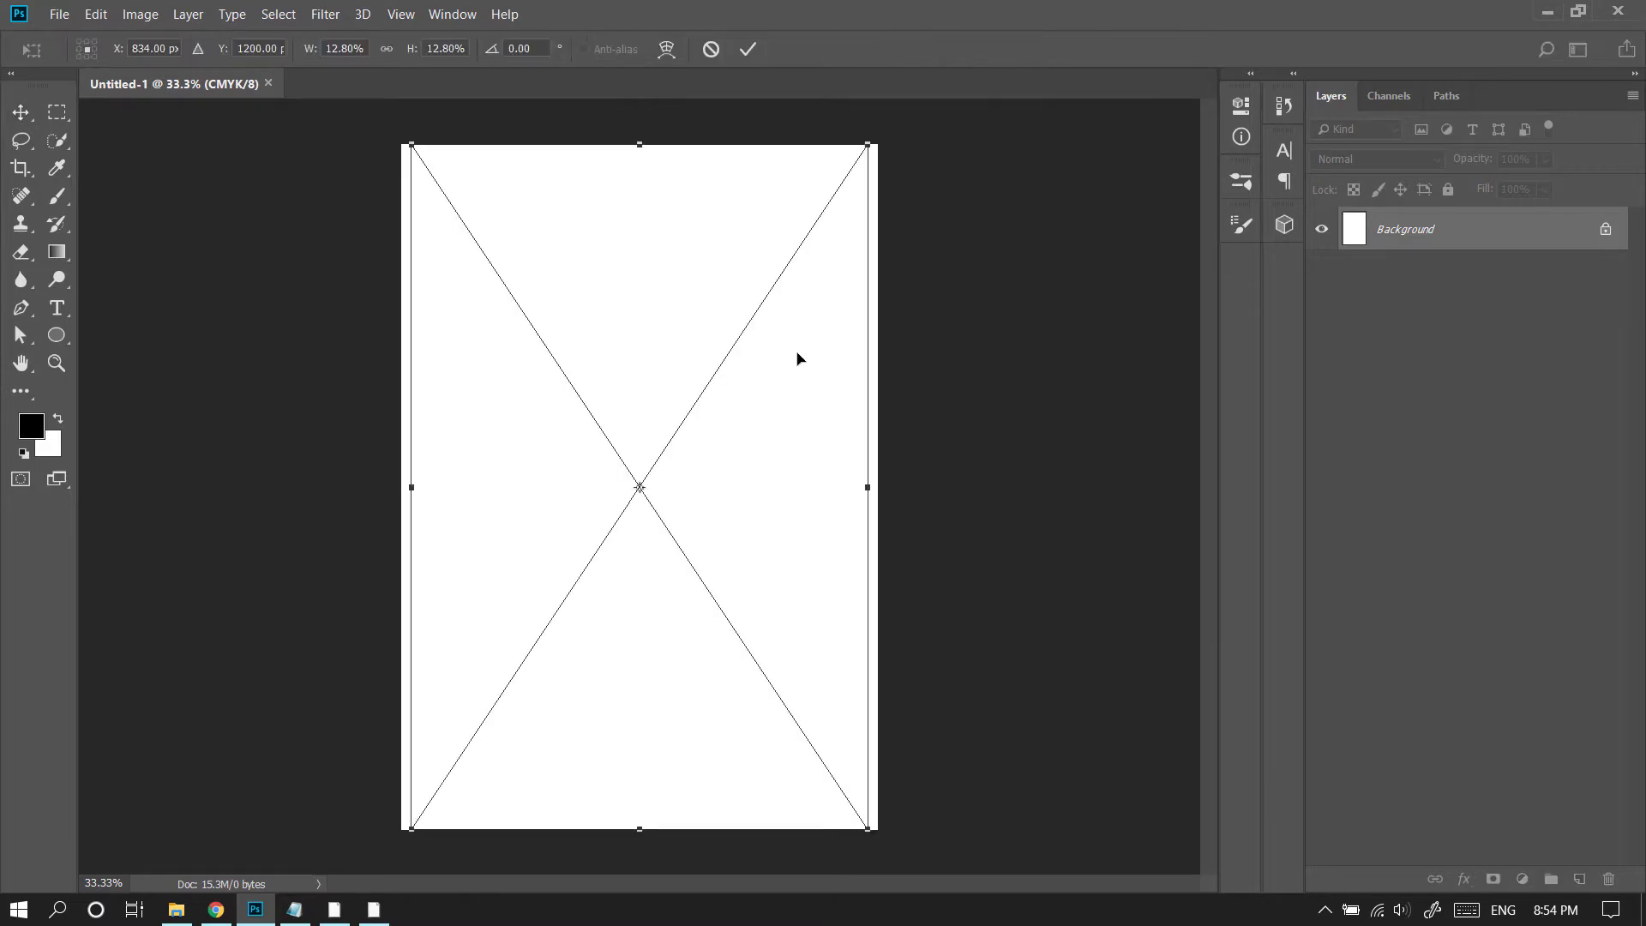
{"action": "left_click_drag", "start_coordinate": [870, 148], "coordinate": [892, 139]}
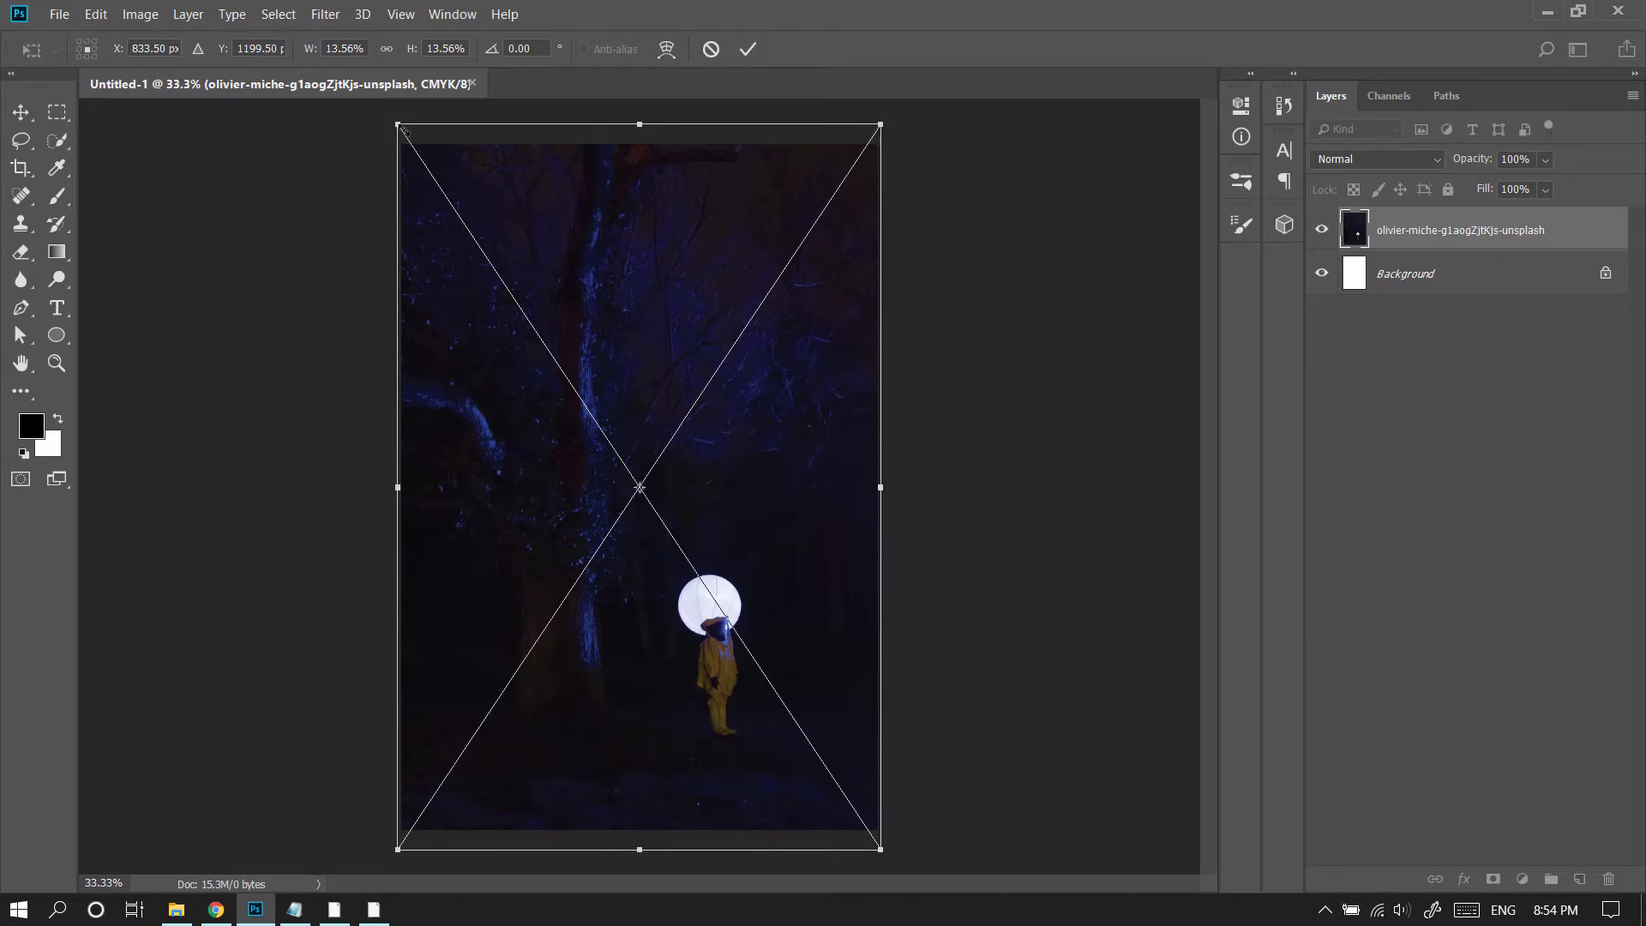
{"action": "left_click", "coordinate": [748, 49]}
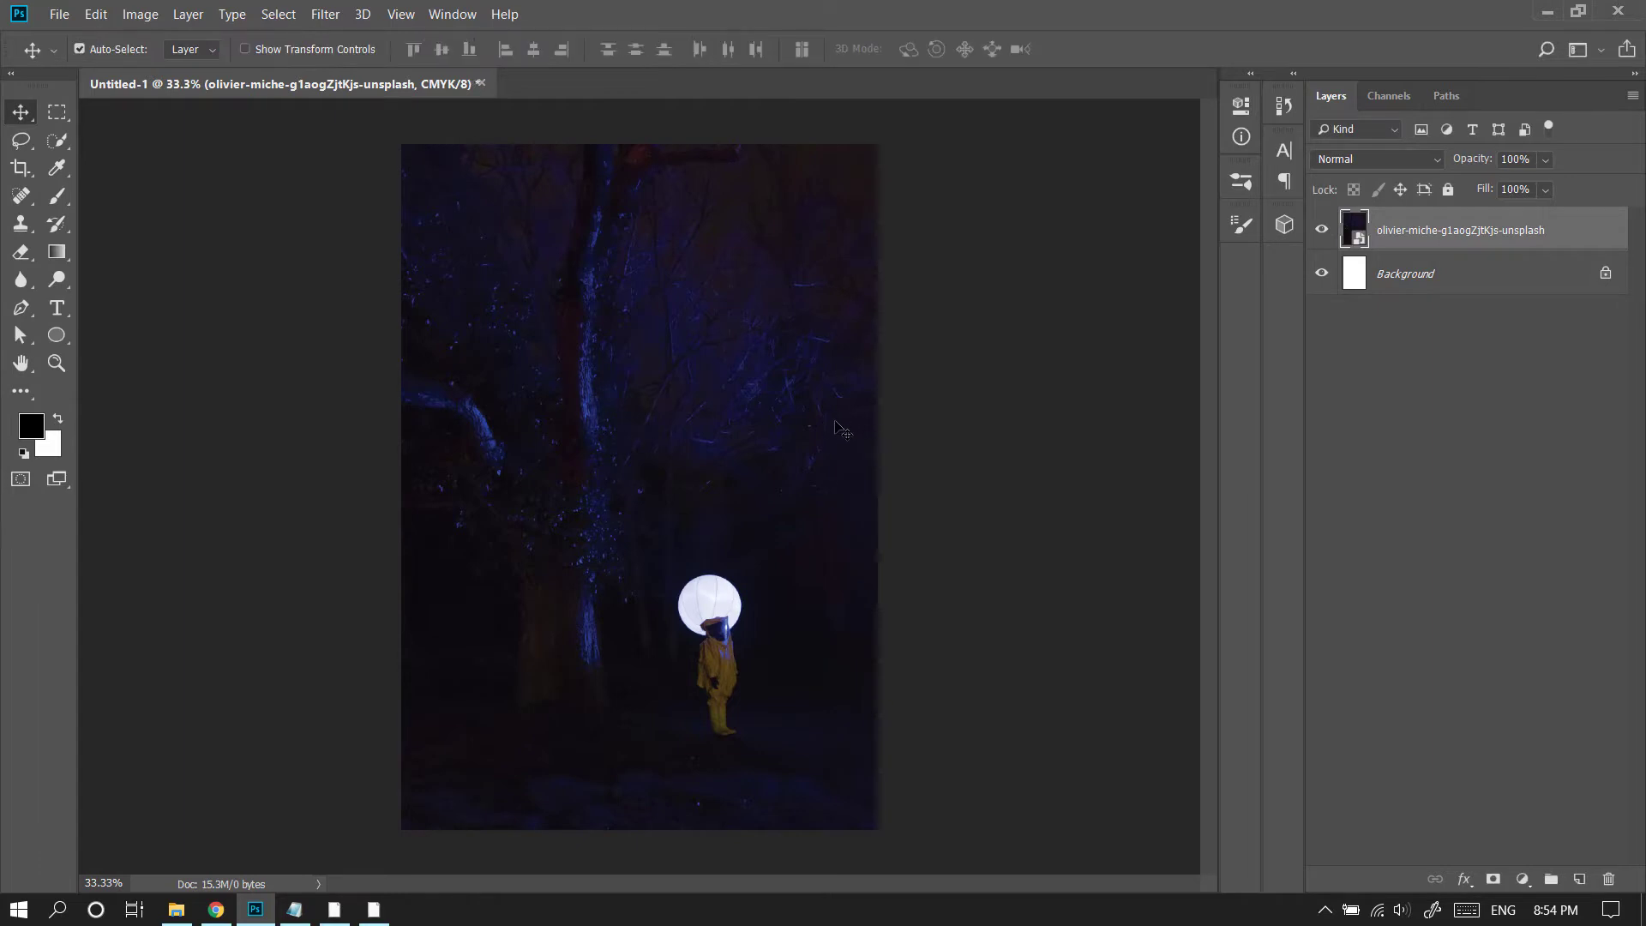
{"action": "scroll", "coordinate": [829, 446], "scroll_direction": "down", "scroll_amount": 2}
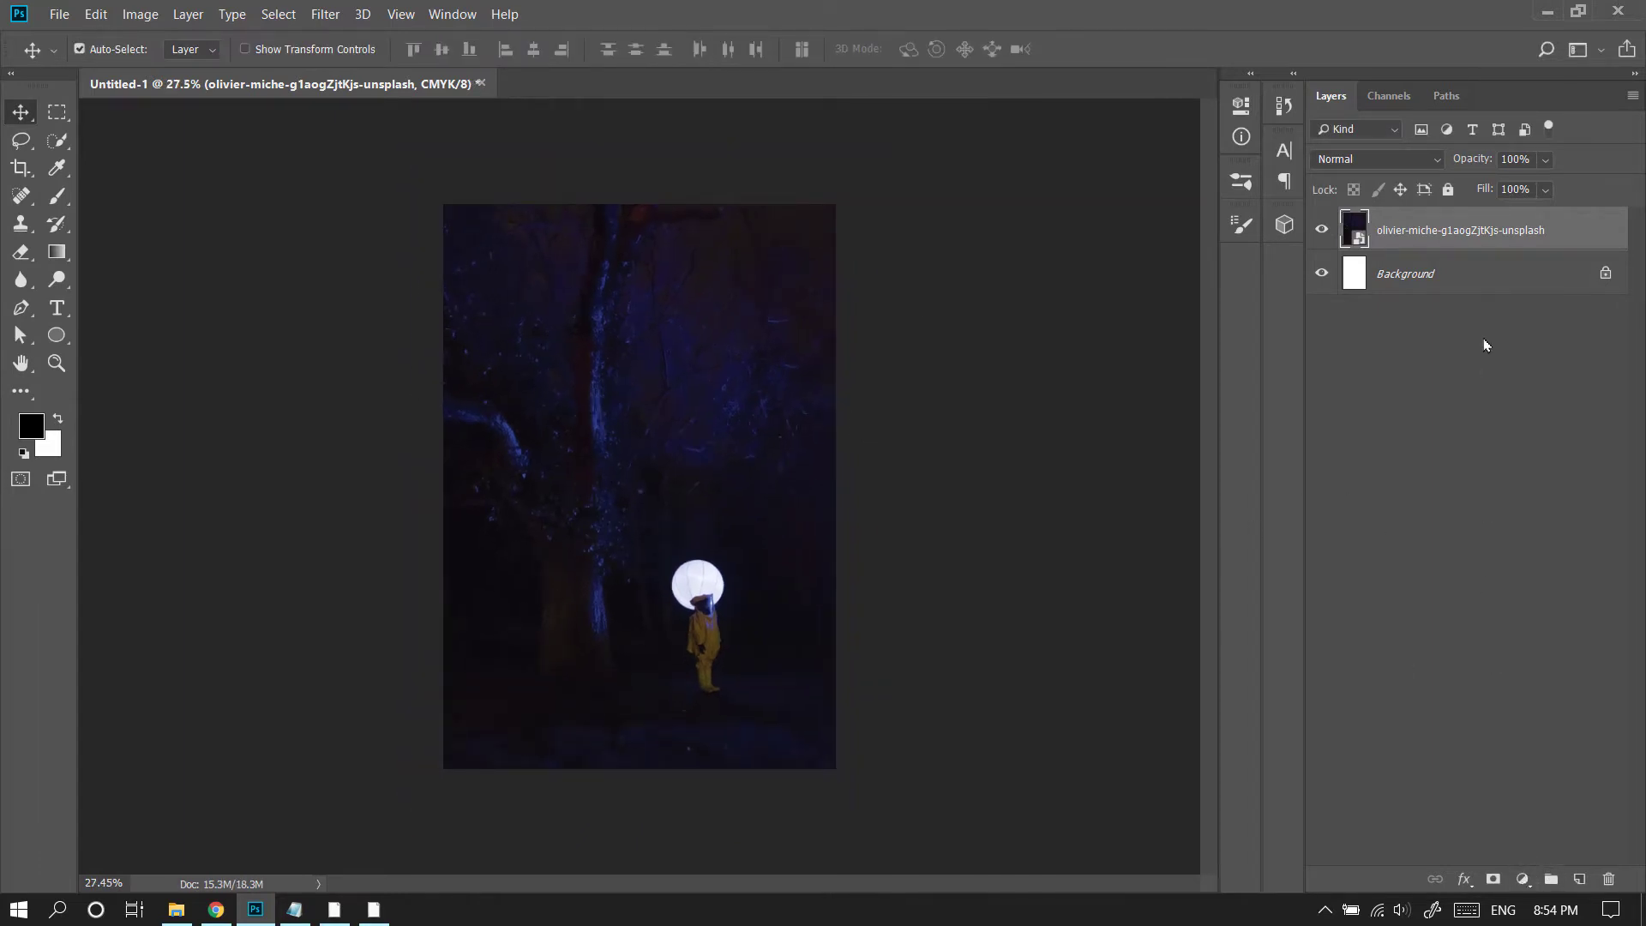
Step: Add a layer mask to the forest photo layer
{"action": "left_click", "coordinate": [1485, 290]}
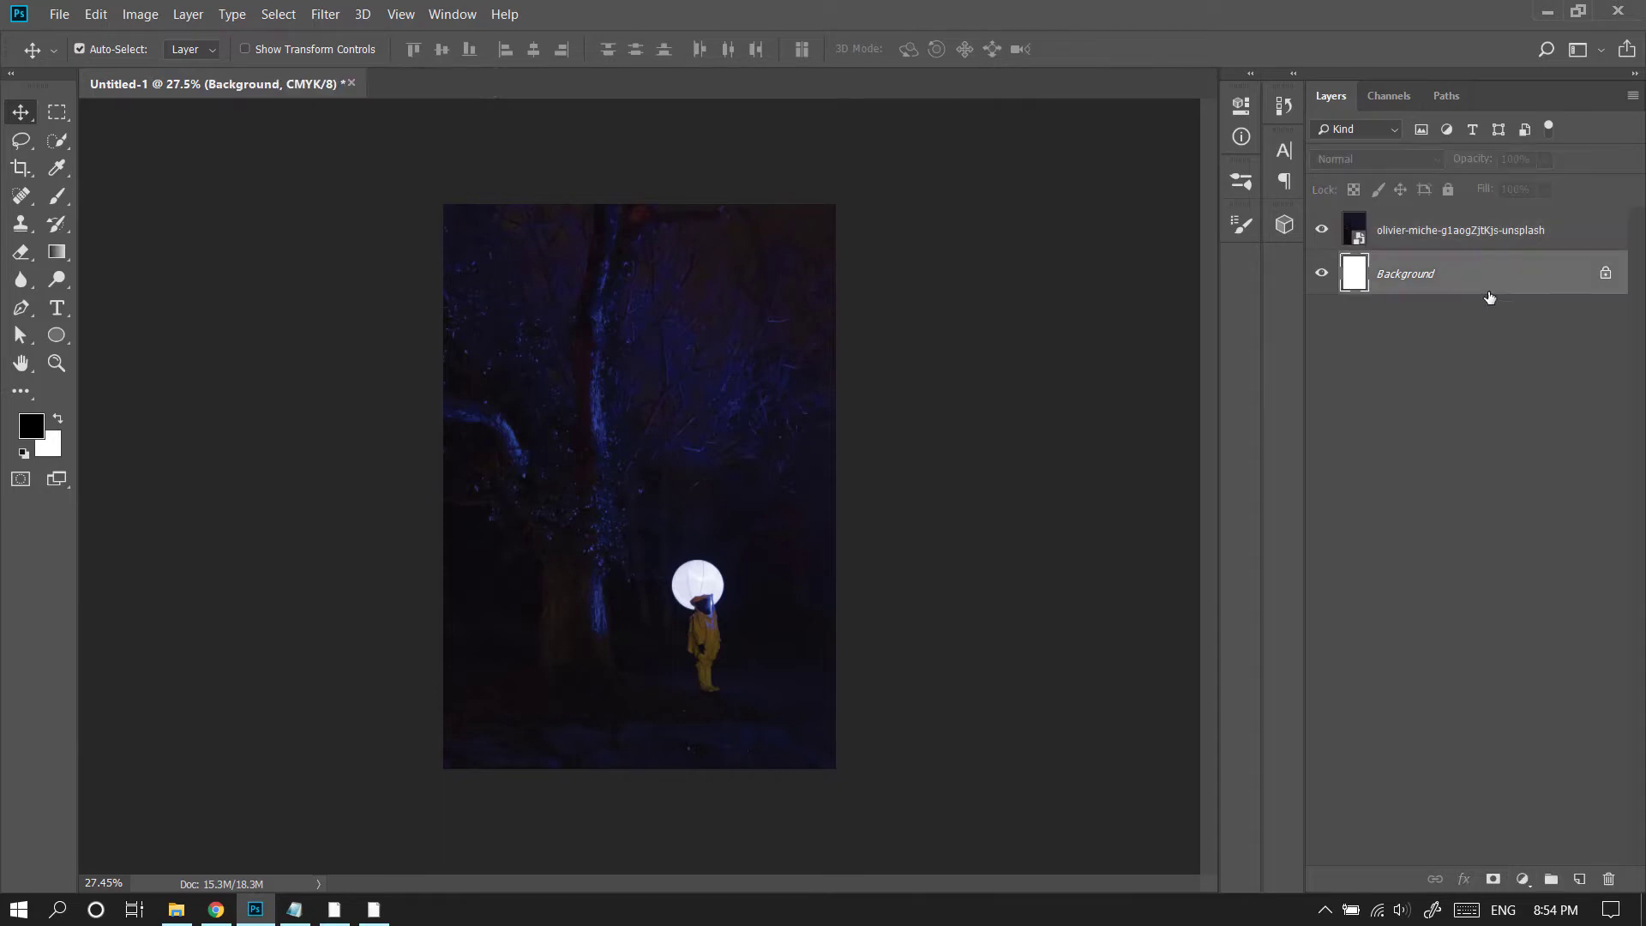
{"action": "left_click", "coordinate": [1494, 249]}
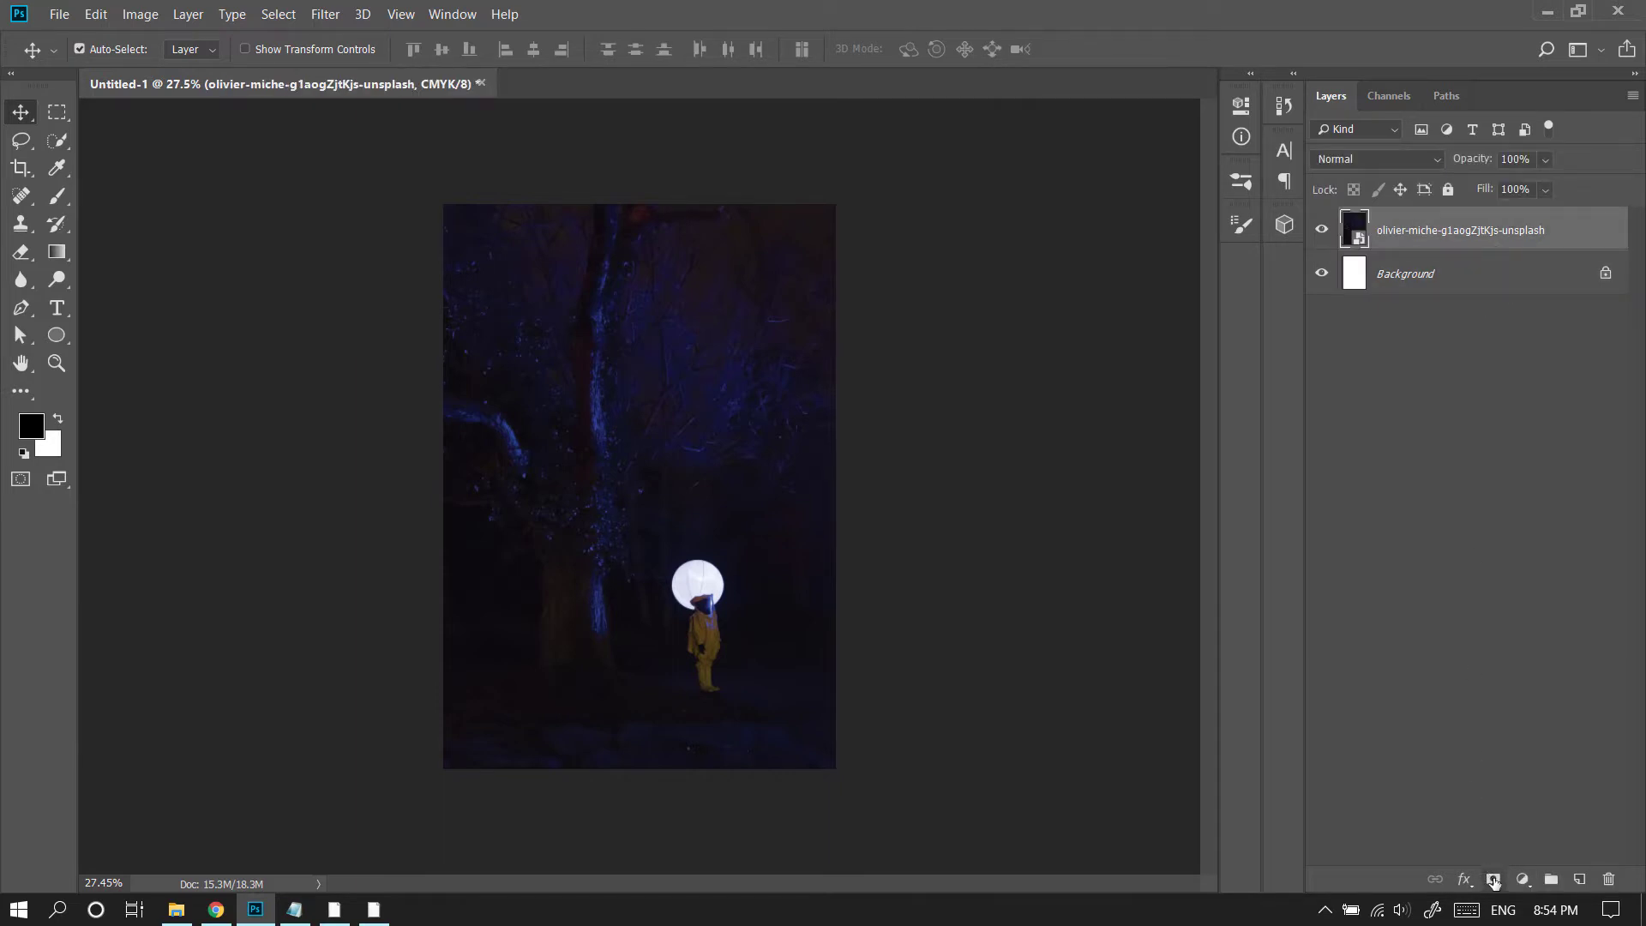
{"action": "left_click", "coordinate": [1492, 880]}
Step: Create a black (000000) Solid Color fill layer between the background and the forest photo
{"action": "left_click", "coordinate": [1476, 289]}
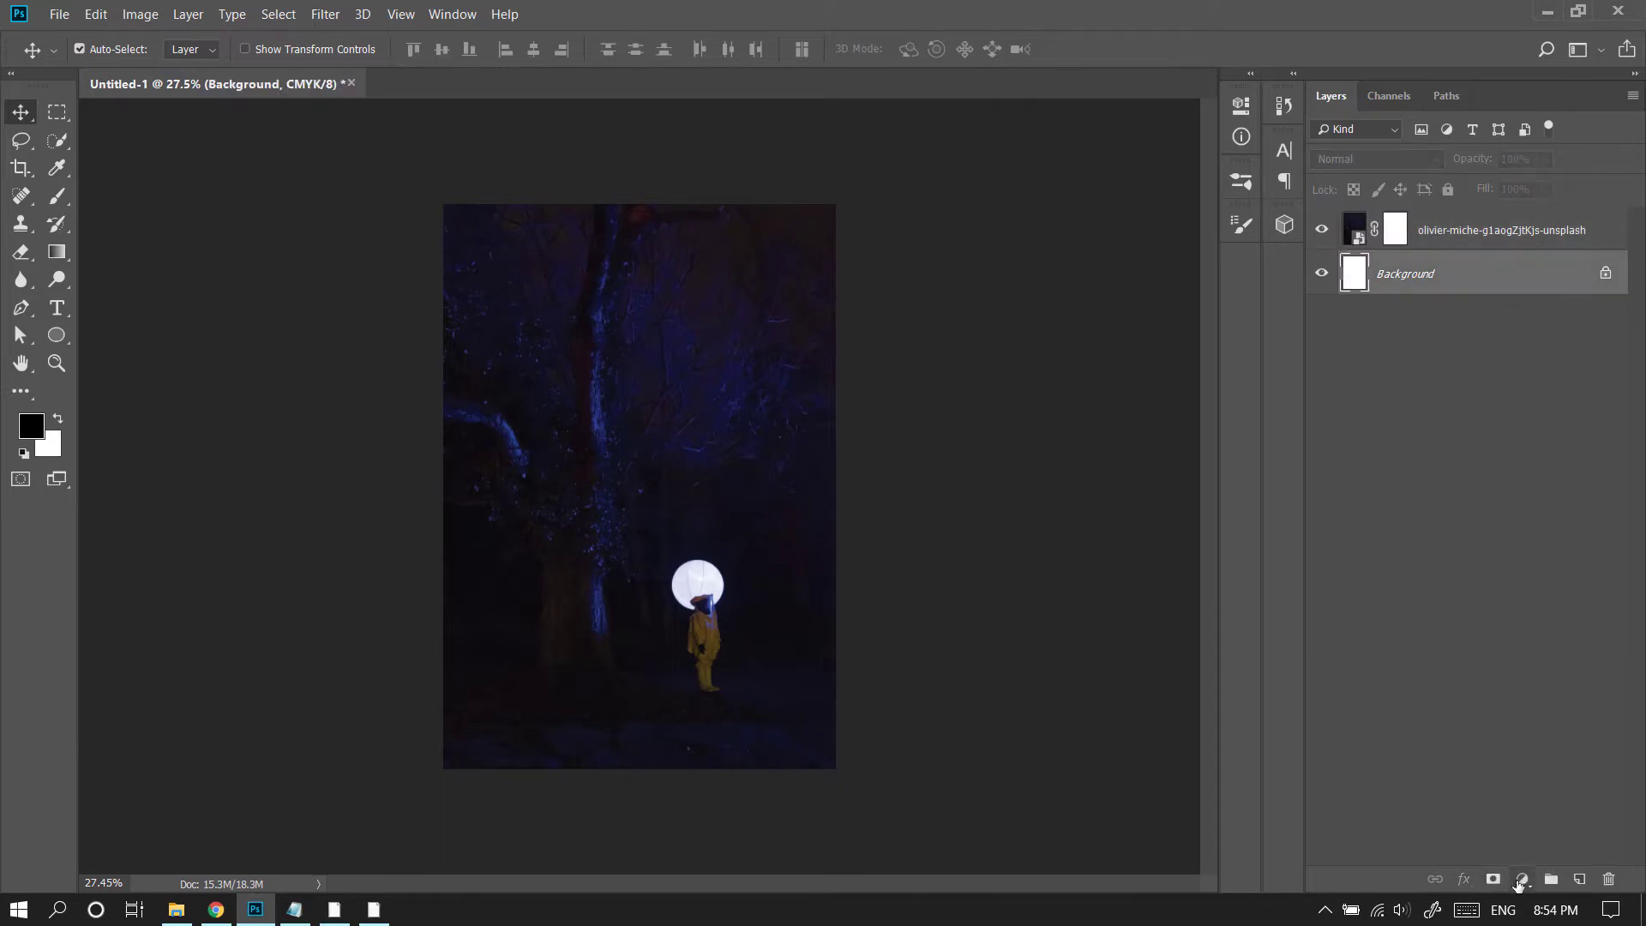
{"action": "left_click", "coordinate": [1518, 880]}
{"action": "left_click", "coordinate": [1504, 507]}
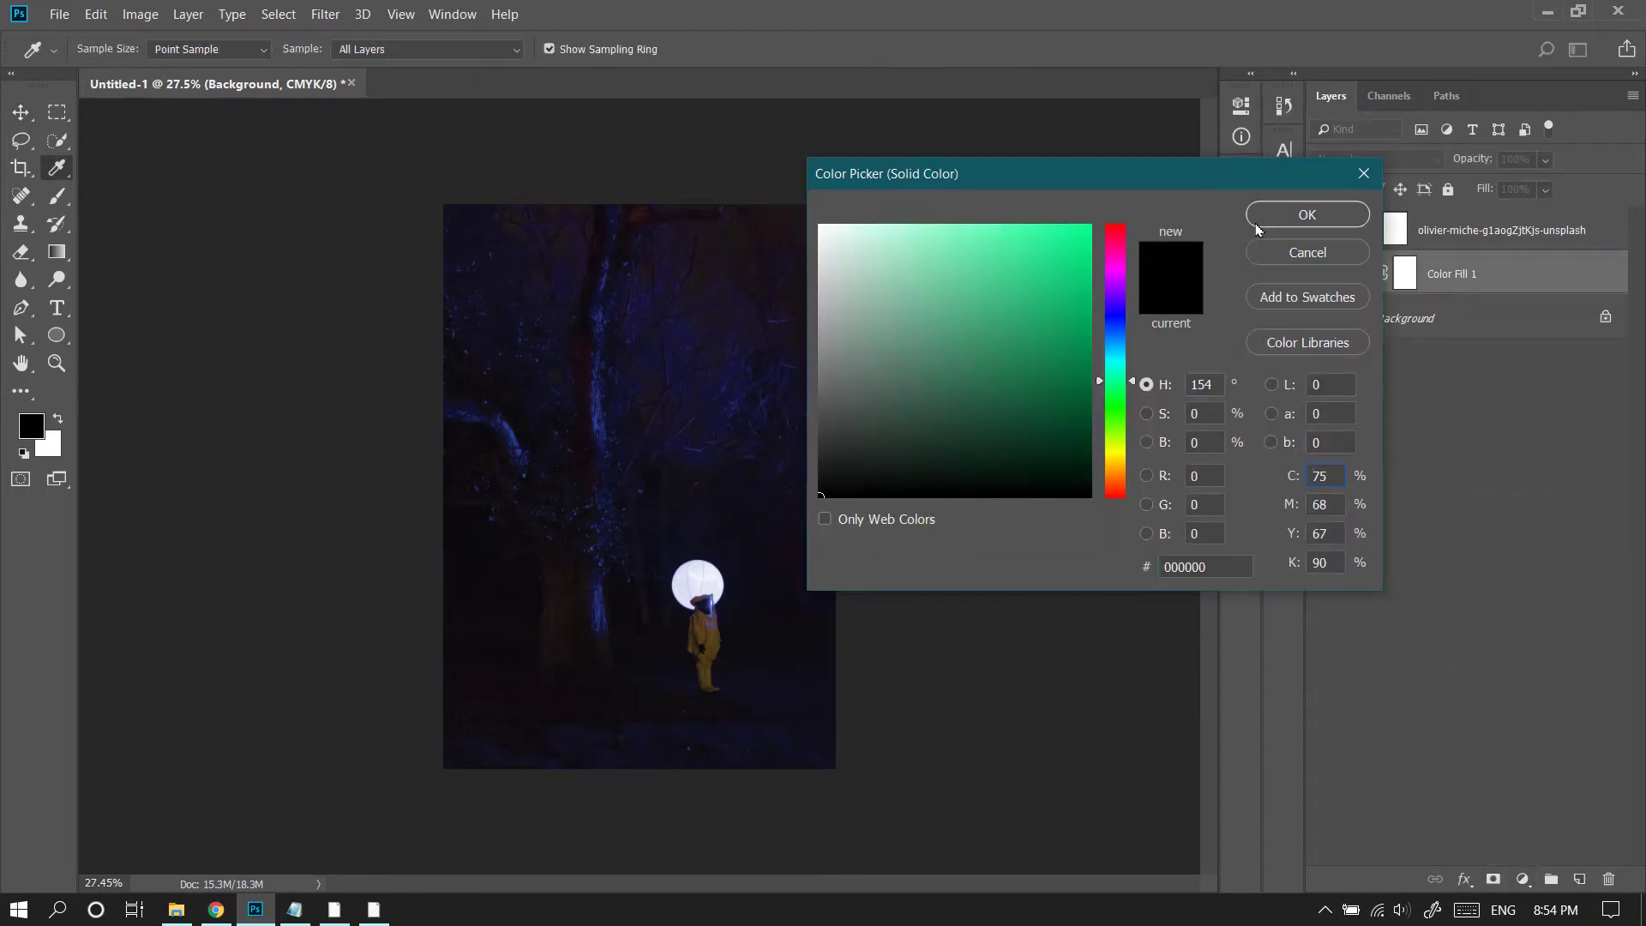
{"action": "left_click", "coordinate": [1257, 228]}
Step: Invert the forest photo's layer mask to black so the photo is fully hidden
{"action": "left_click", "coordinate": [1394, 229]}
{"action": "key", "text": "b"}
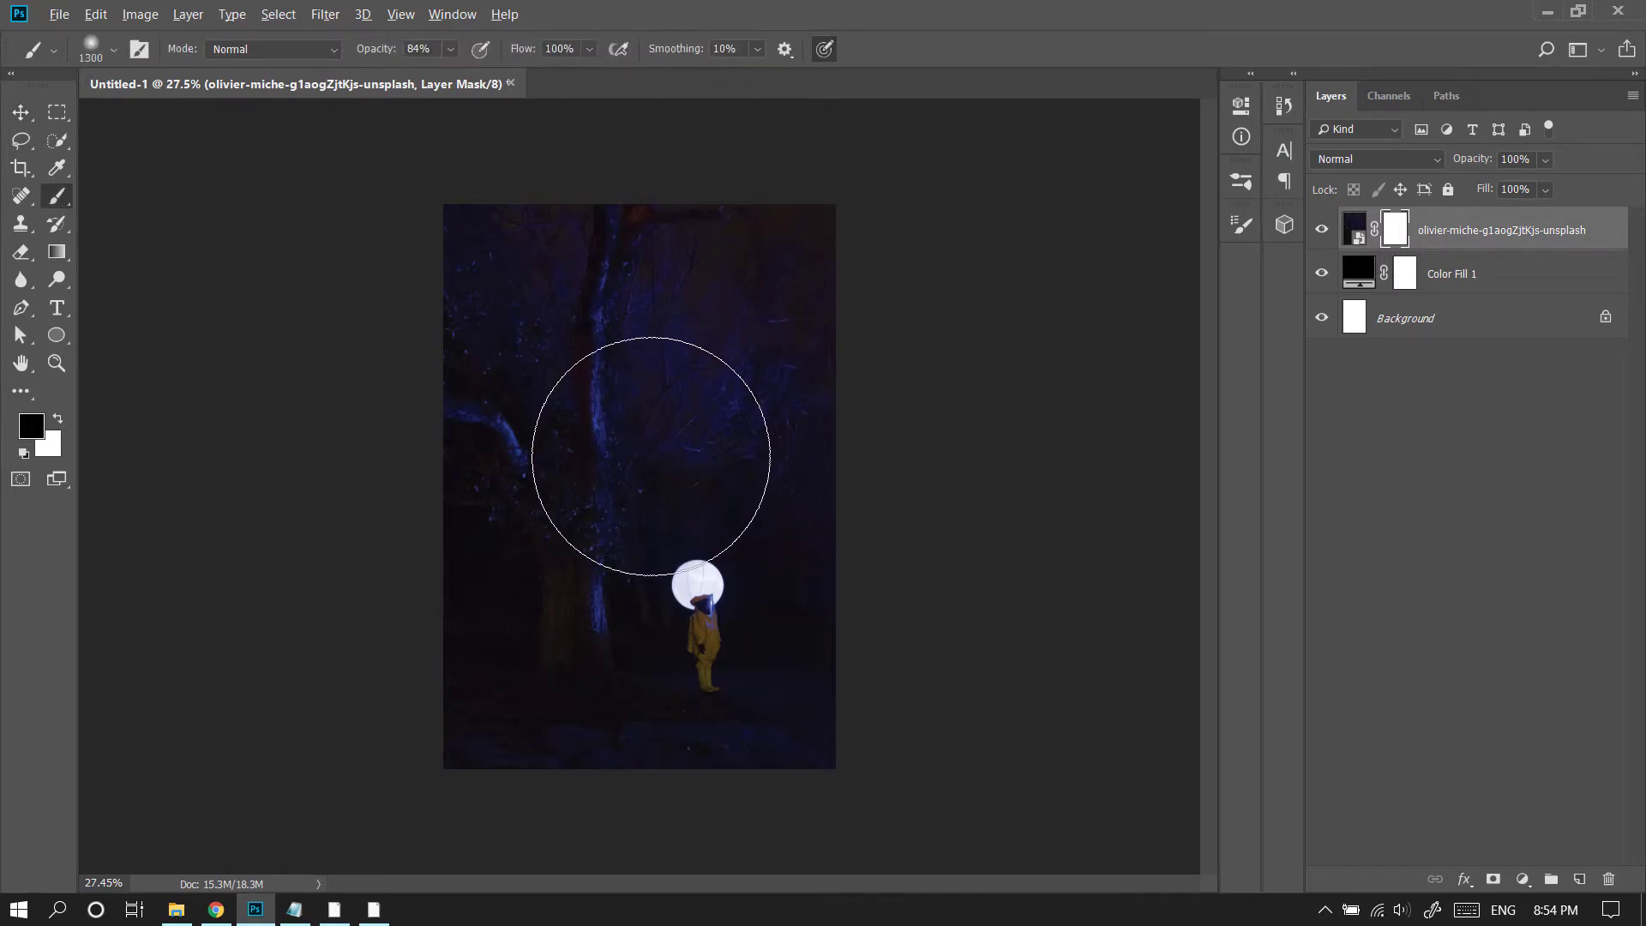
{"action": "key", "text": "ctrl+i"}
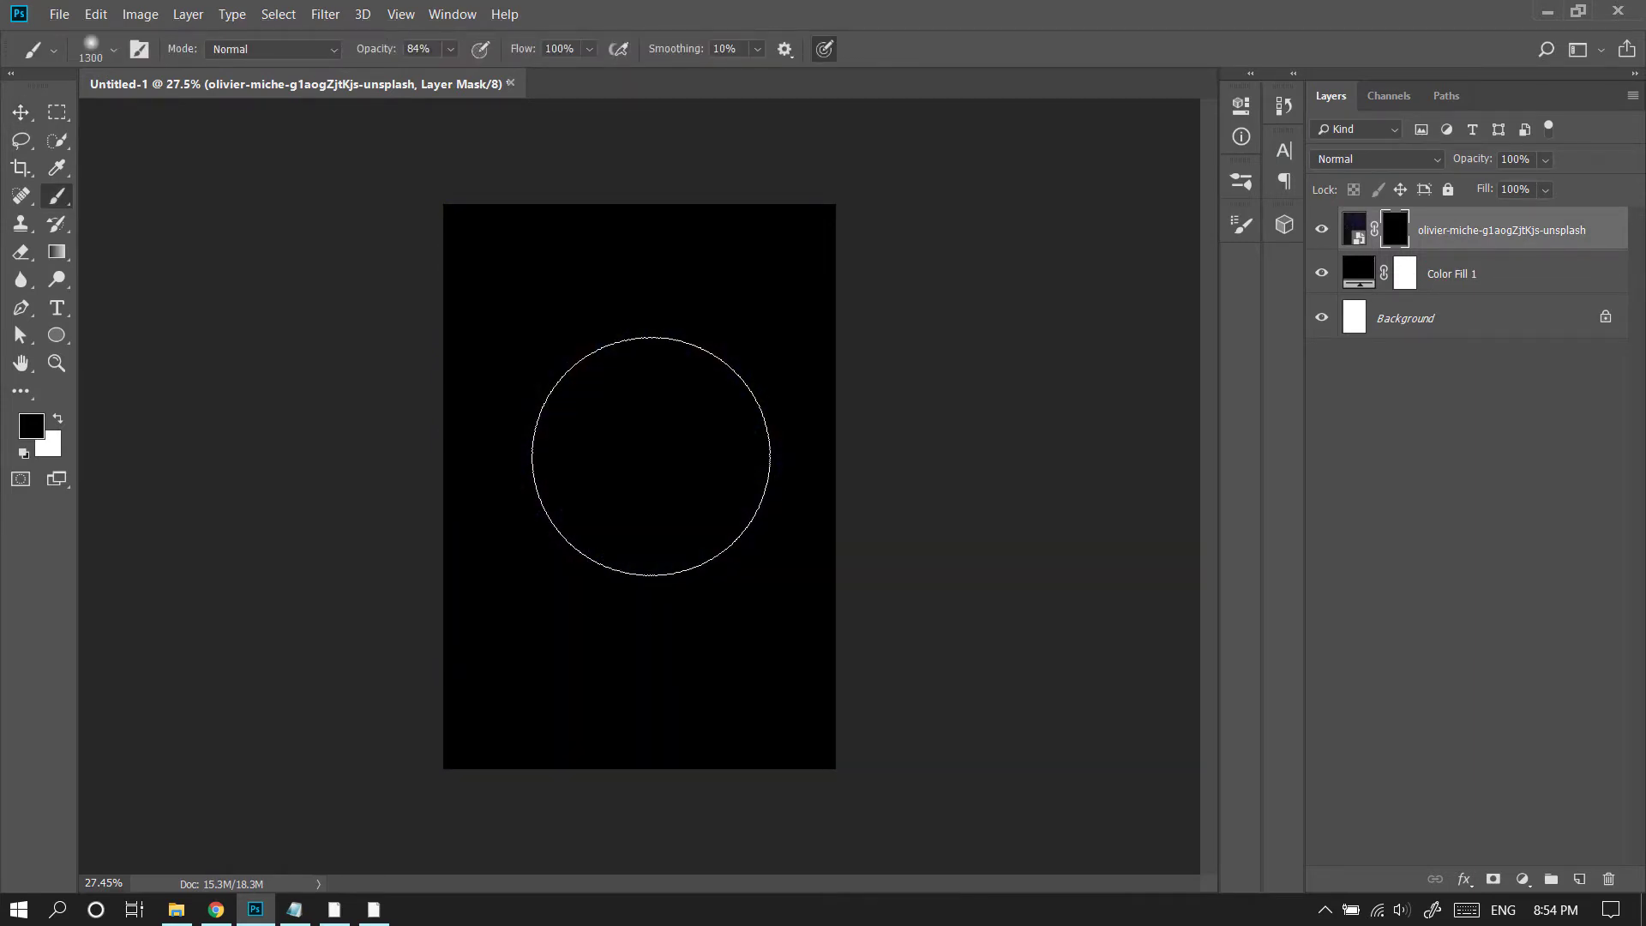
Step: Enlarge the soft brush to about 2100 px and paint white on the mask's centre to start revealing the tree
{"action": "key", "text": "bracketright"}
{"action": "key", "text": "bracketright"}
{"action": "key", "text": "bracketright"}
{"action": "key", "text": "bracketright"}
{"action": "key", "text": "bracketright"}
{"action": "key", "text": "bracketright"}
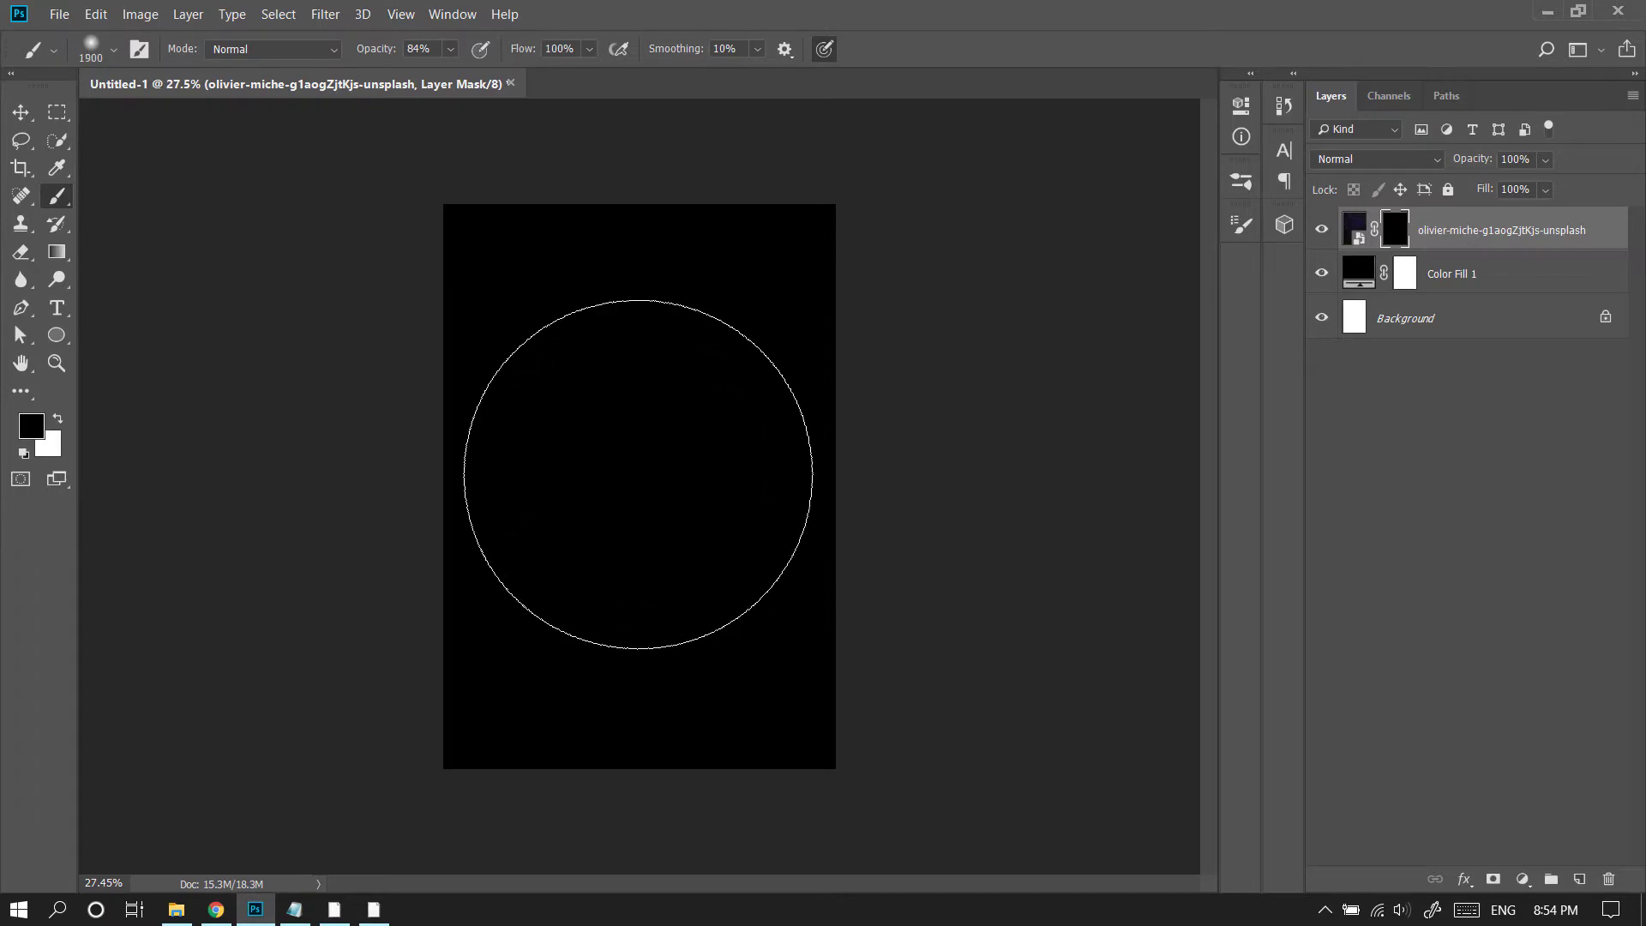
{"action": "key", "text": "bracketright"}
{"action": "key", "text": "bracketright"}
{"action": "key", "text": "x"}
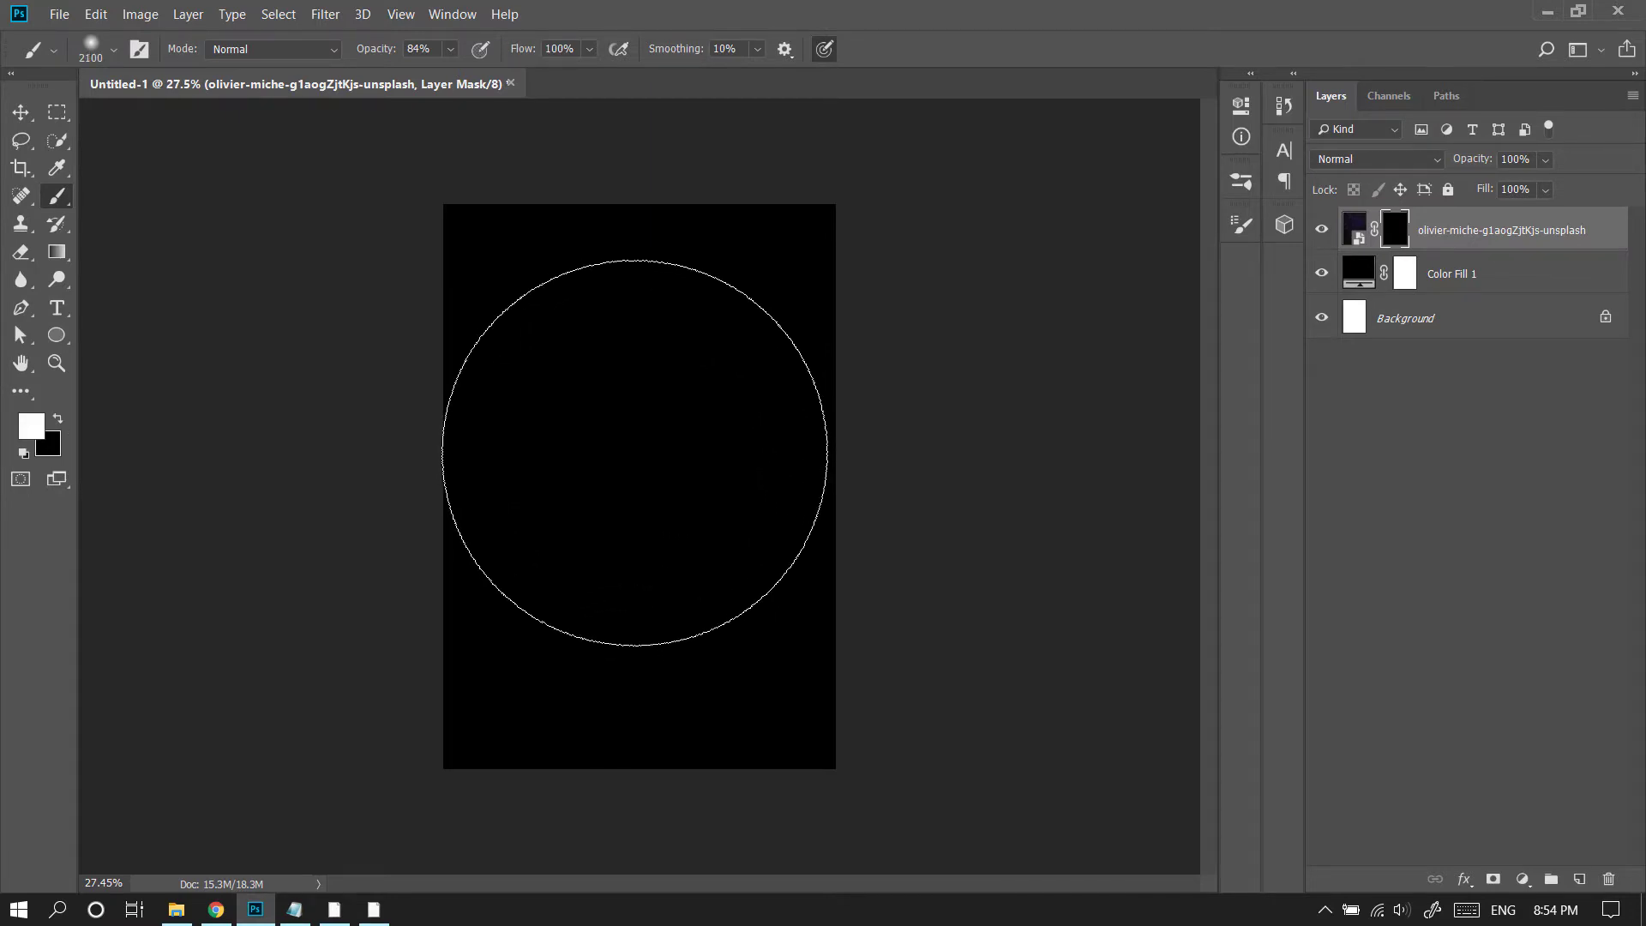
{"action": "left_click", "coordinate": [637, 502]}
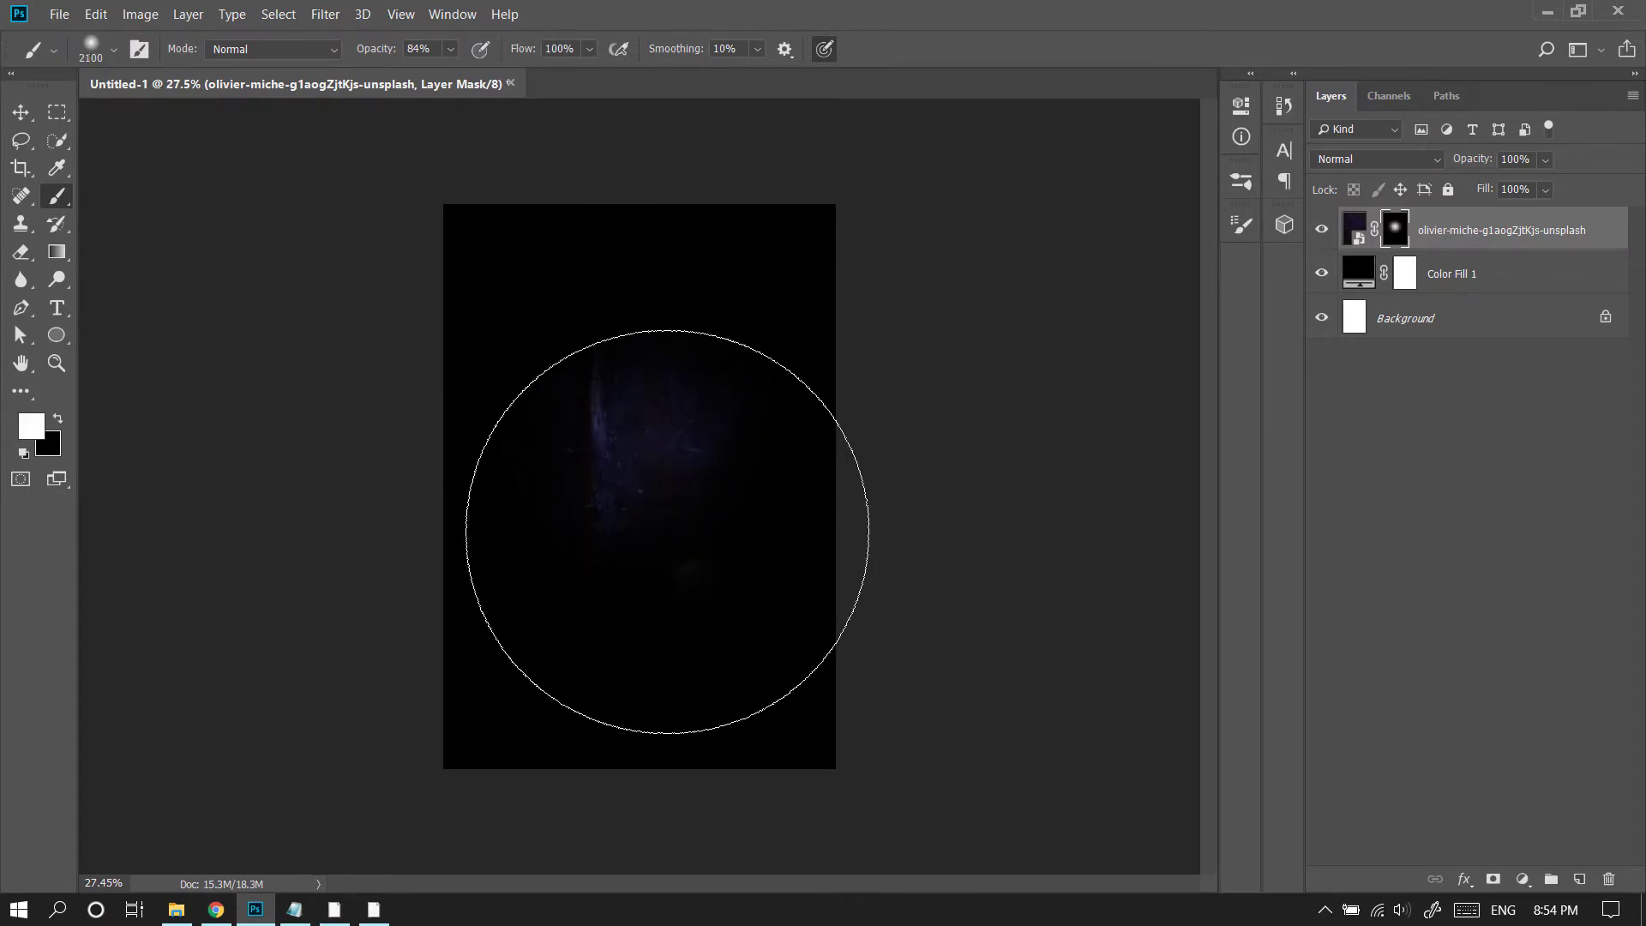
{"action": "left_click", "coordinate": [667, 531]}
Step: Enlarge the brush to 2600 px and paint white over the figure and the lower part of the photo's mask
{"action": "key", "text": "bracketright"}
{"action": "key", "text": "bracketright"}
{"action": "key", "text": "bracketright"}
{"action": "key", "text": "bracketright"}
{"action": "key", "text": "bracketright"}
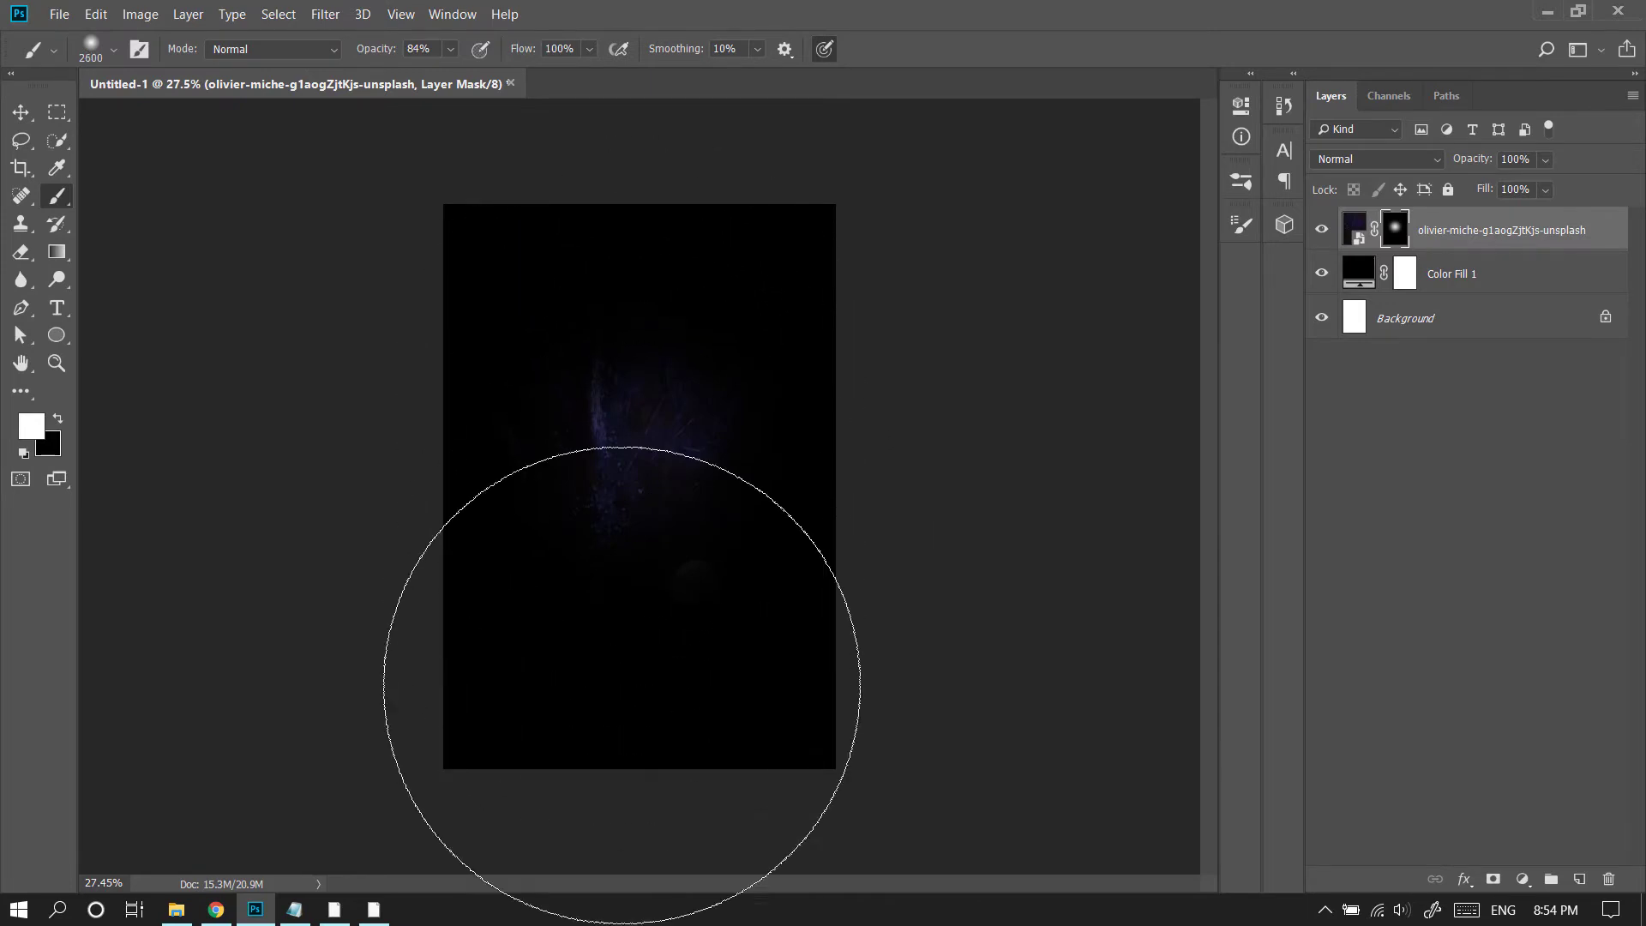
{"action": "mouse_move", "coordinate": [615, 702]}
{"action": "left_mouse_down"}
{"action": "mouse_move", "coordinate": [640, 484]}
{"action": "mouse_move", "coordinate": [664, 739]}
{"action": "mouse_move", "coordinate": [649, 693]}
{"action": "left_mouse_up"}
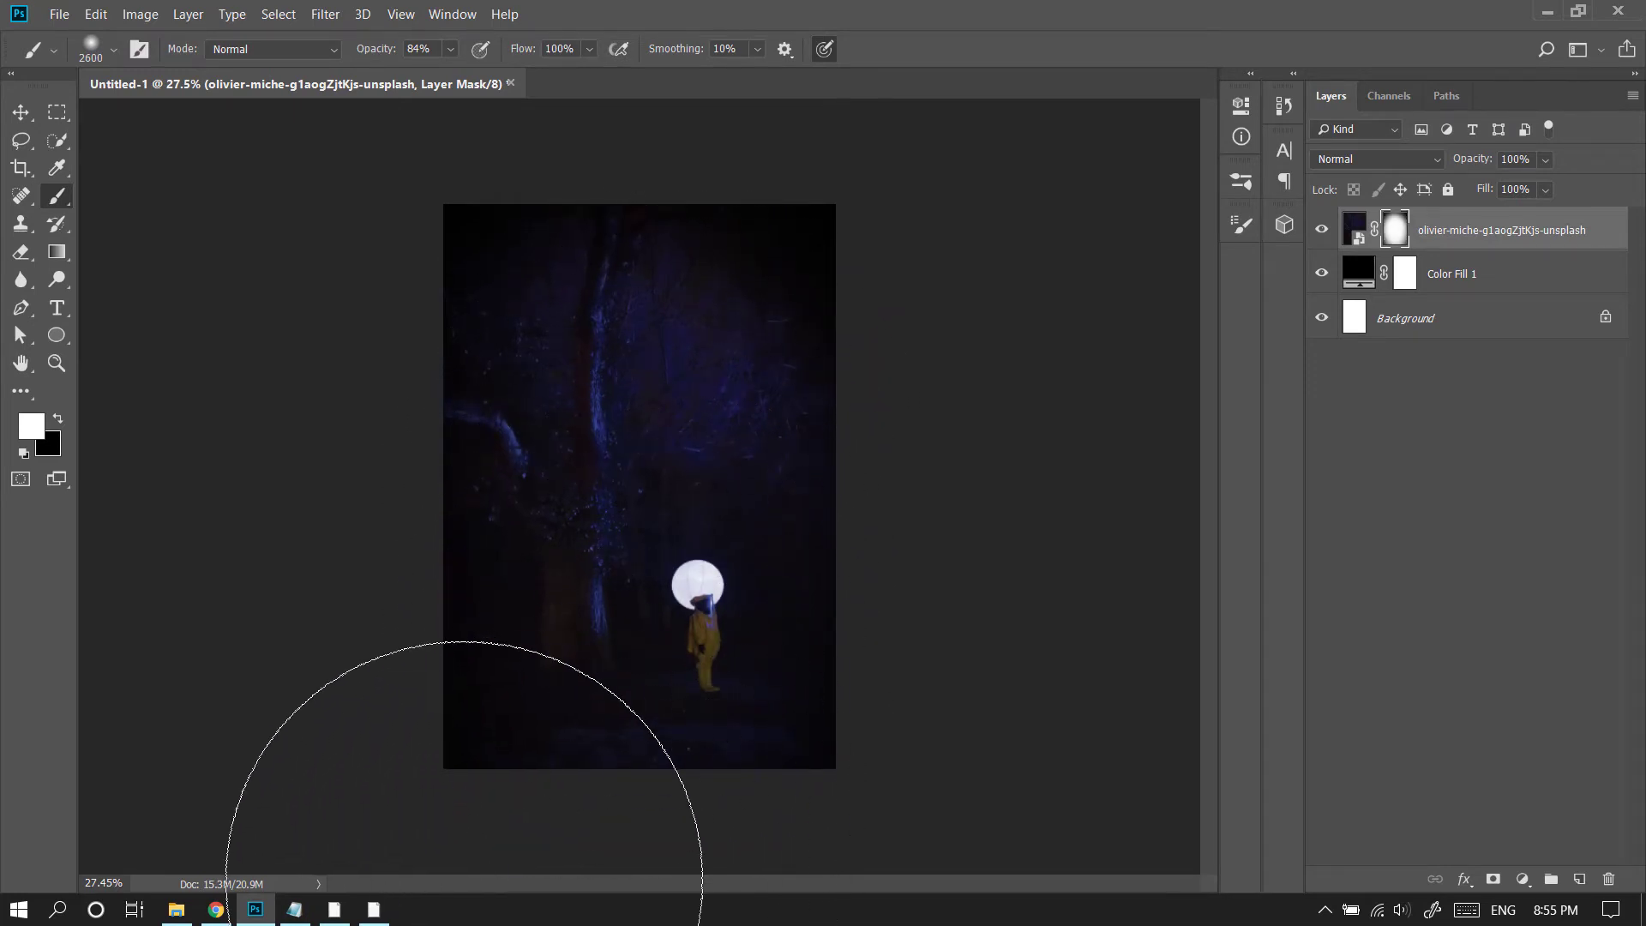
{"action": "left_click_drag", "start_coordinate": [454, 872], "coordinate": [540, 713]}
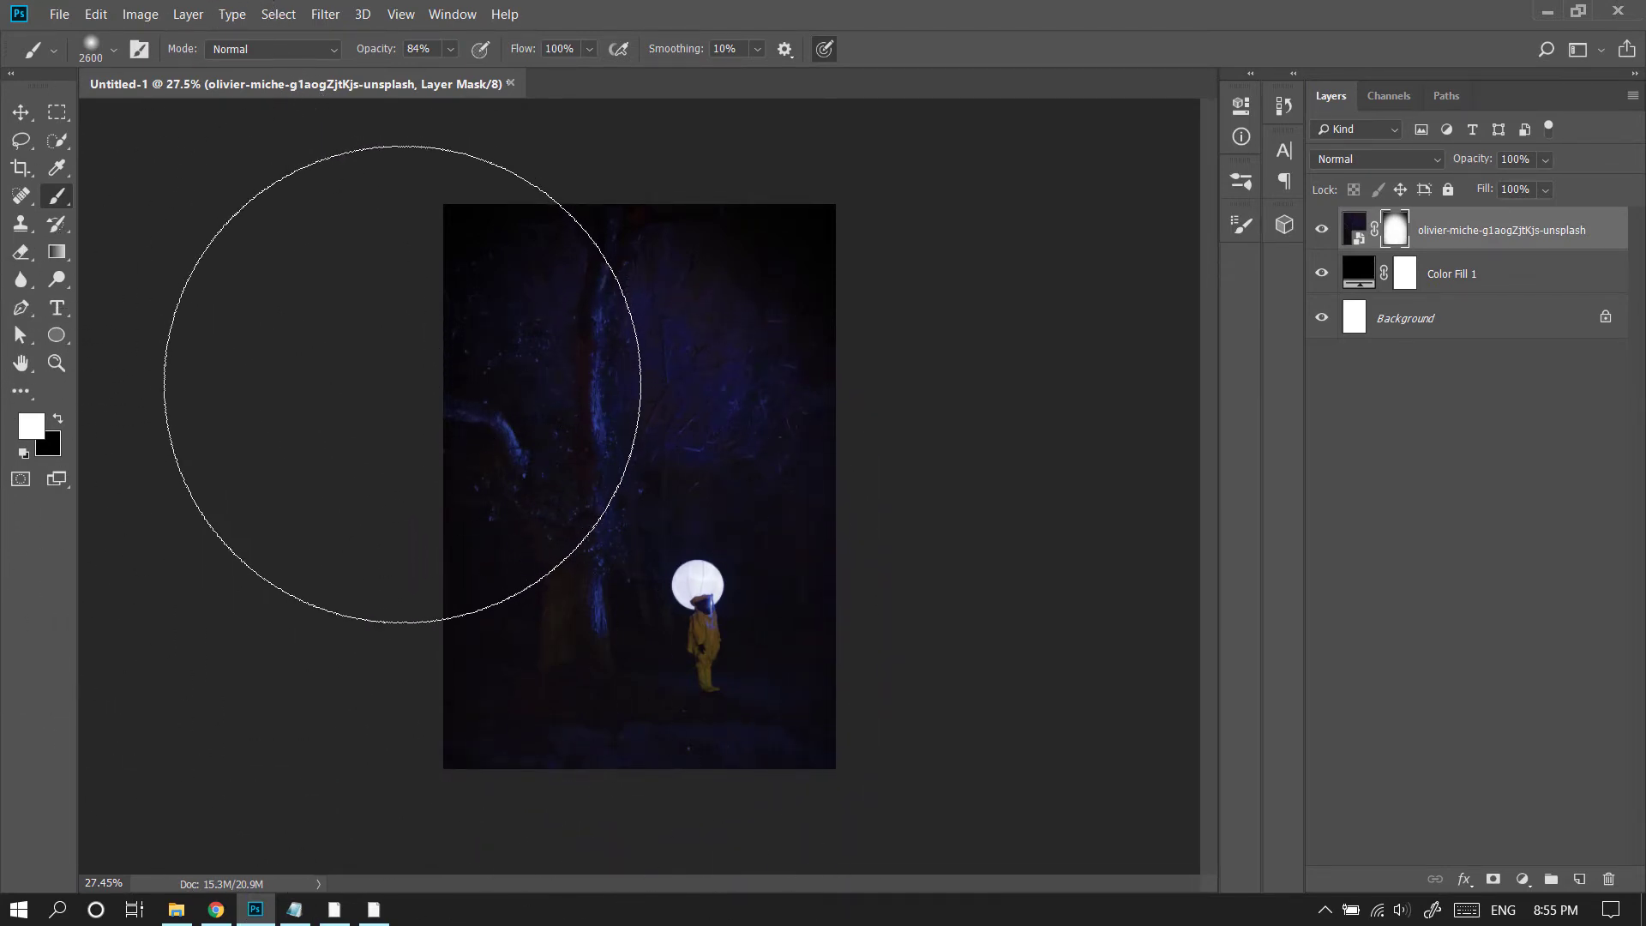
Step: Reduce the brush to 1700 px and paint white on the mask over the upper branches and trunk, leaving the edges dark
{"action": "key", "text": "bracketleft"}
{"action": "key", "text": "bracketleft"}
{"action": "key", "text": "bracketleft"}
{"action": "key", "text": "bracketleft"}
{"action": "key", "text": "bracketleft"}
{"action": "key", "text": "bracketleft"}
{"action": "key", "text": "bracketleft"}
{"action": "key", "text": "bracketleft"}
{"action": "key", "text": "bracketleft"}
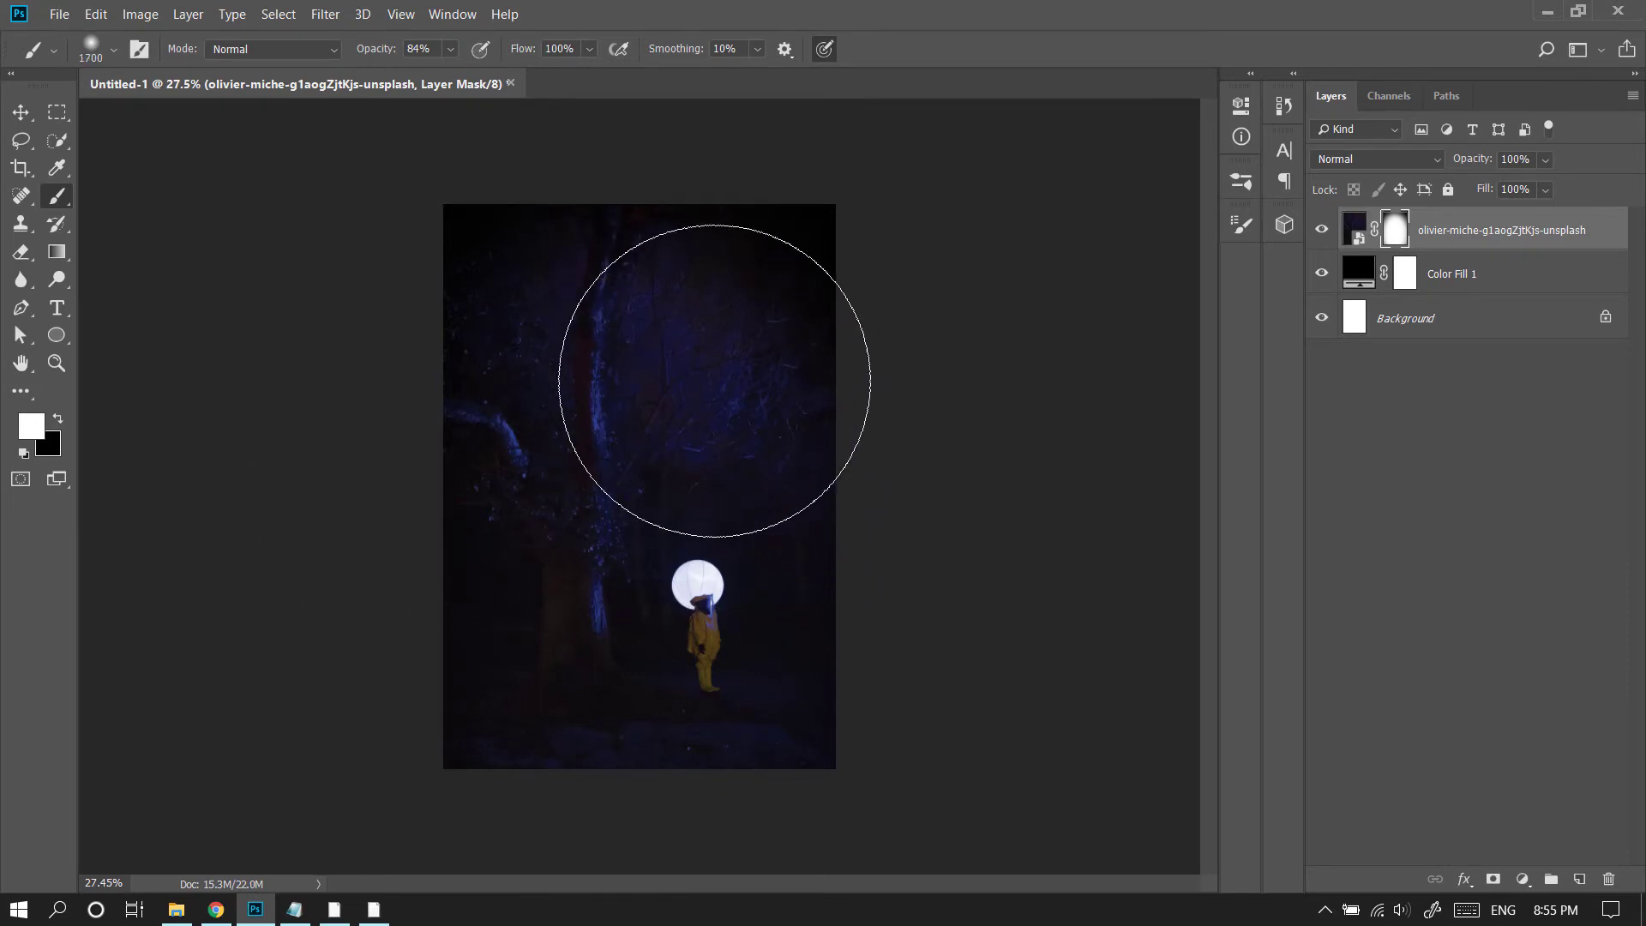
{"action": "mouse_move", "coordinate": [715, 381]}
{"action": "left_mouse_down"}
{"action": "mouse_move", "coordinate": [708, 565]}
{"action": "mouse_move", "coordinate": [666, 451]}
{"action": "mouse_move", "coordinate": [669, 378]}
{"action": "left_mouse_up"}
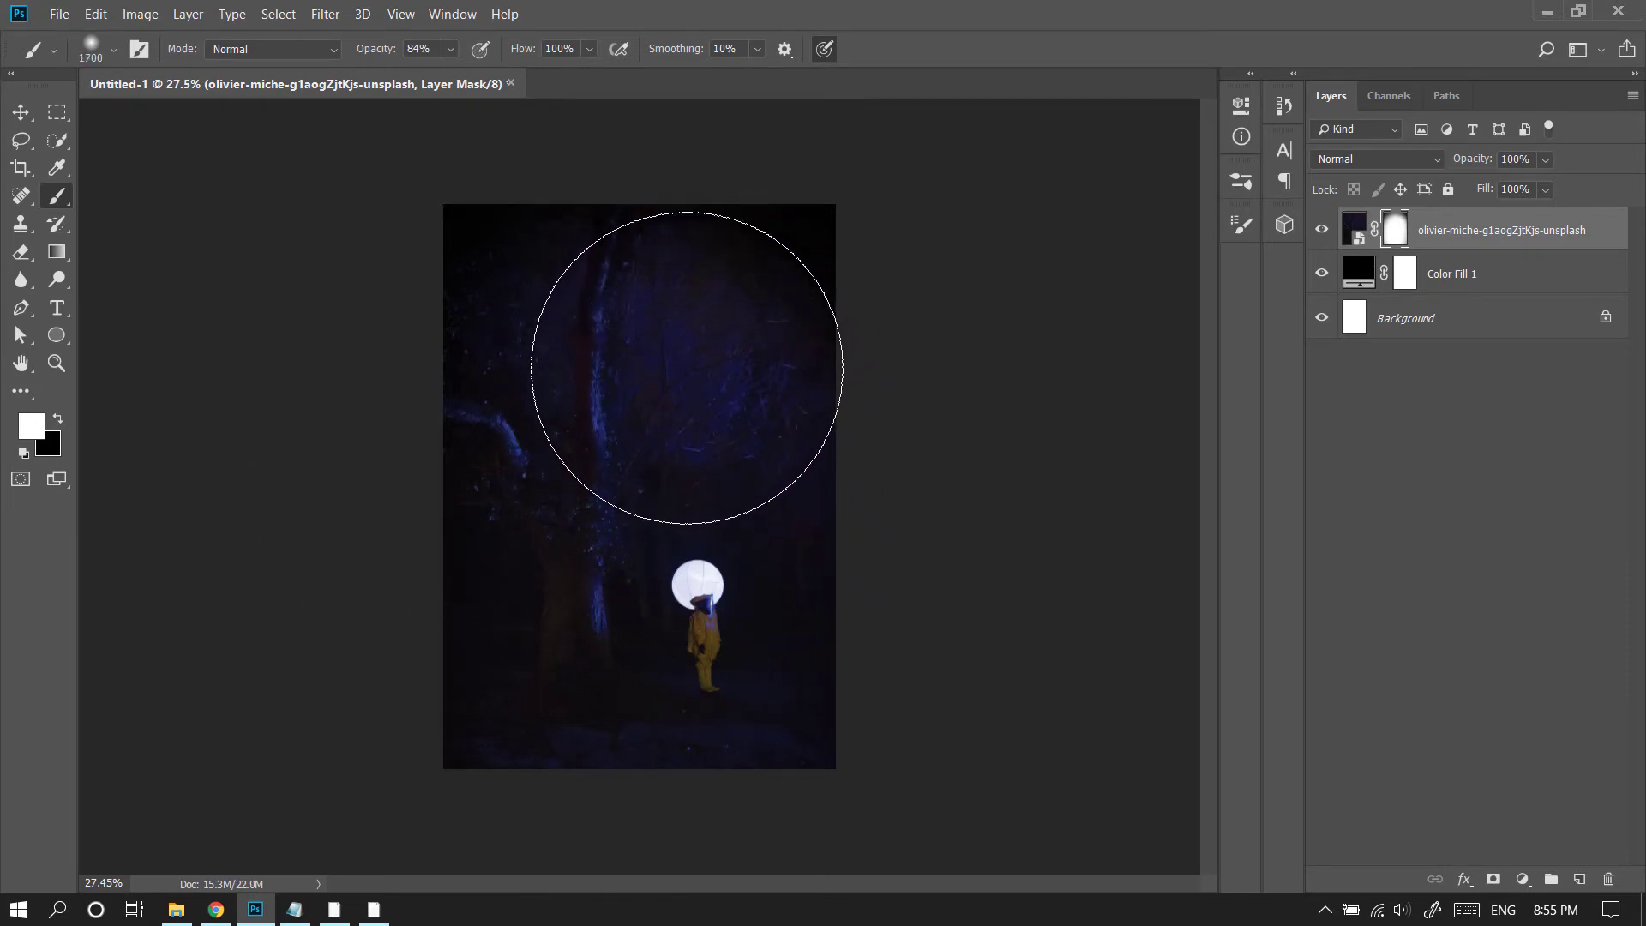
{"action": "left_click_drag", "start_coordinate": [551, 356], "coordinate": [553, 367]}
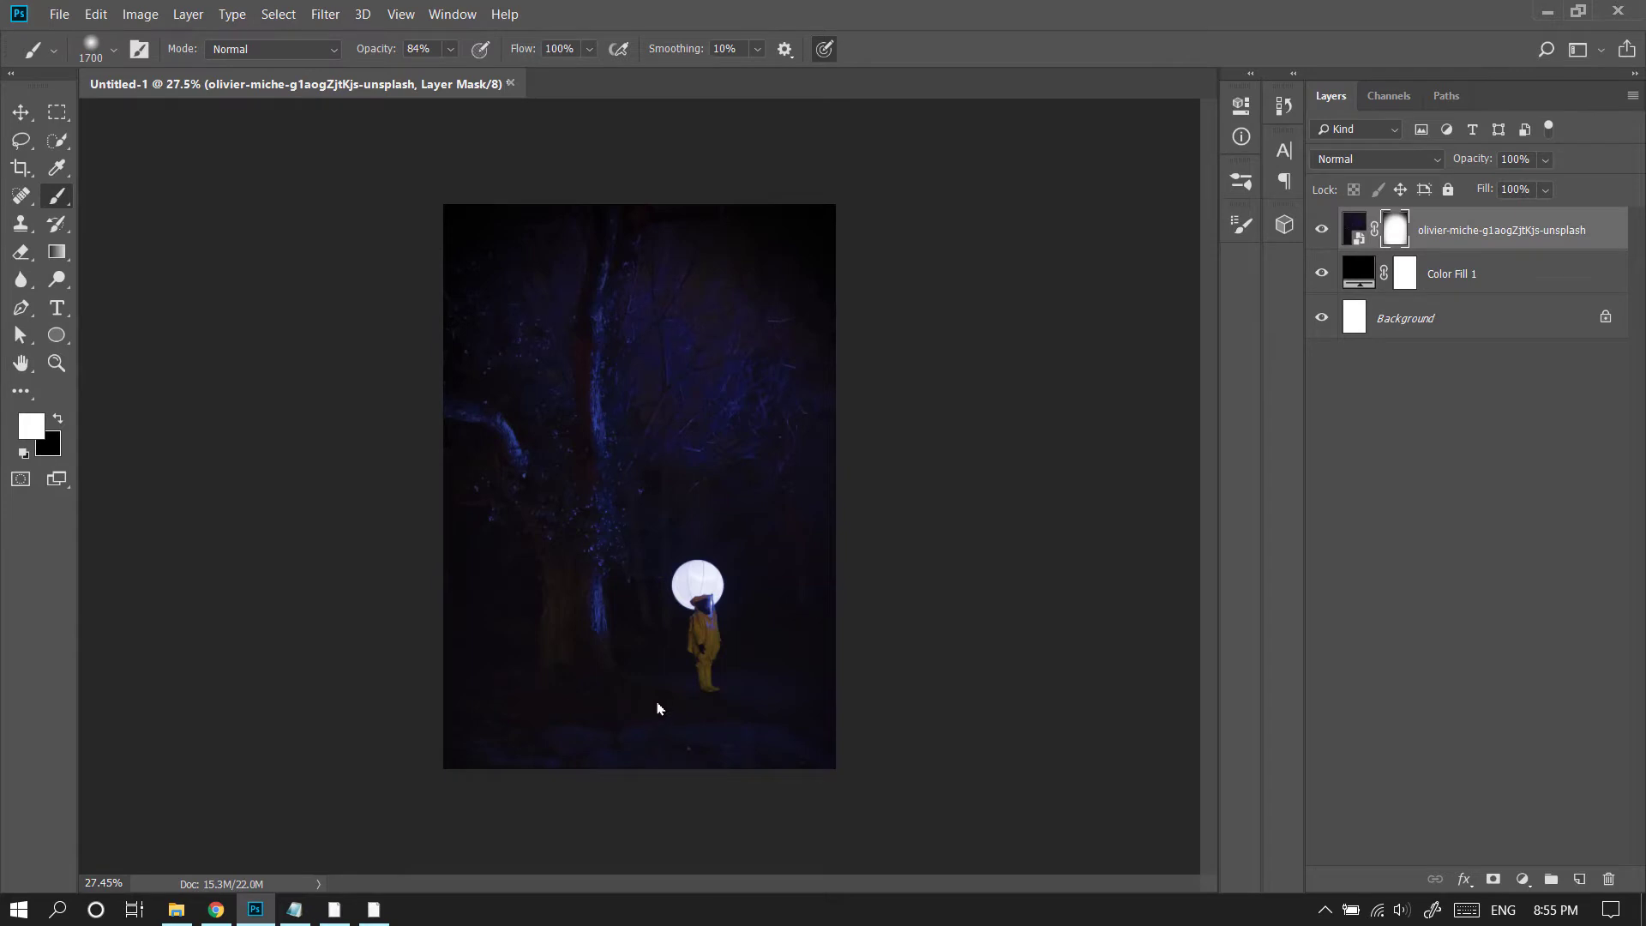
Step: Reduce the brush size to 1000 px and return to the Move tool
{"action": "key", "text": "bracketleft"}
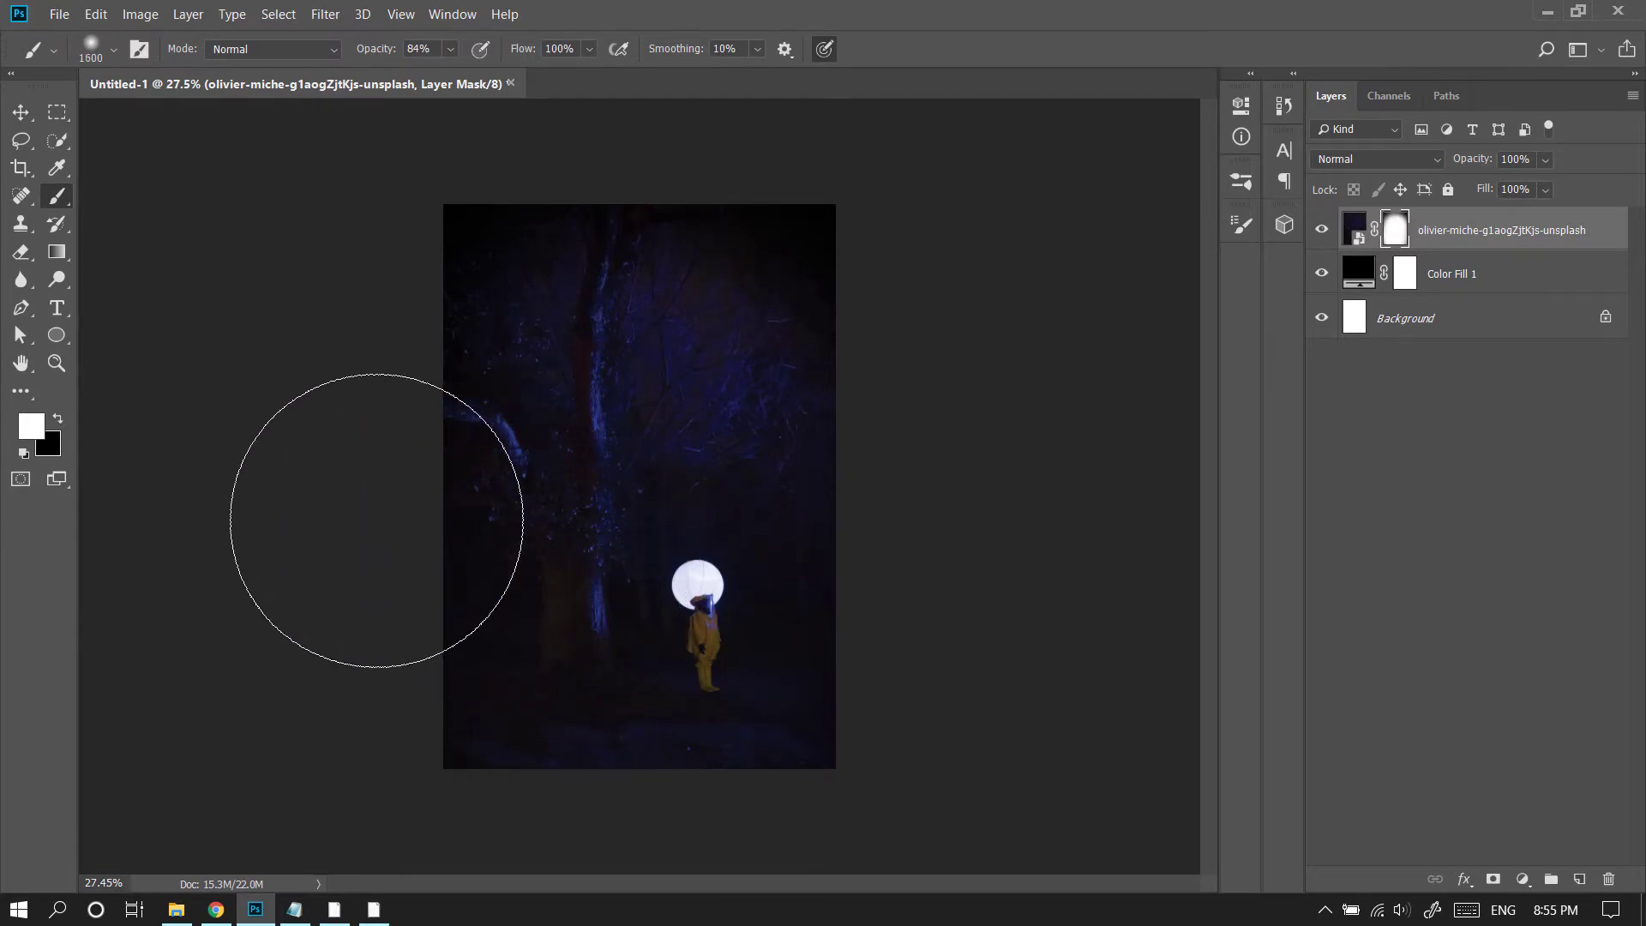
{"action": "key", "text": "bracketleft"}
{"action": "key", "text": "bracketleft"}
{"action": "key", "text": "bracketleft"}
{"action": "key", "text": "bracketleft"}
{"action": "key", "text": "bracketleft"}
{"action": "key", "text": "bracketleft"}
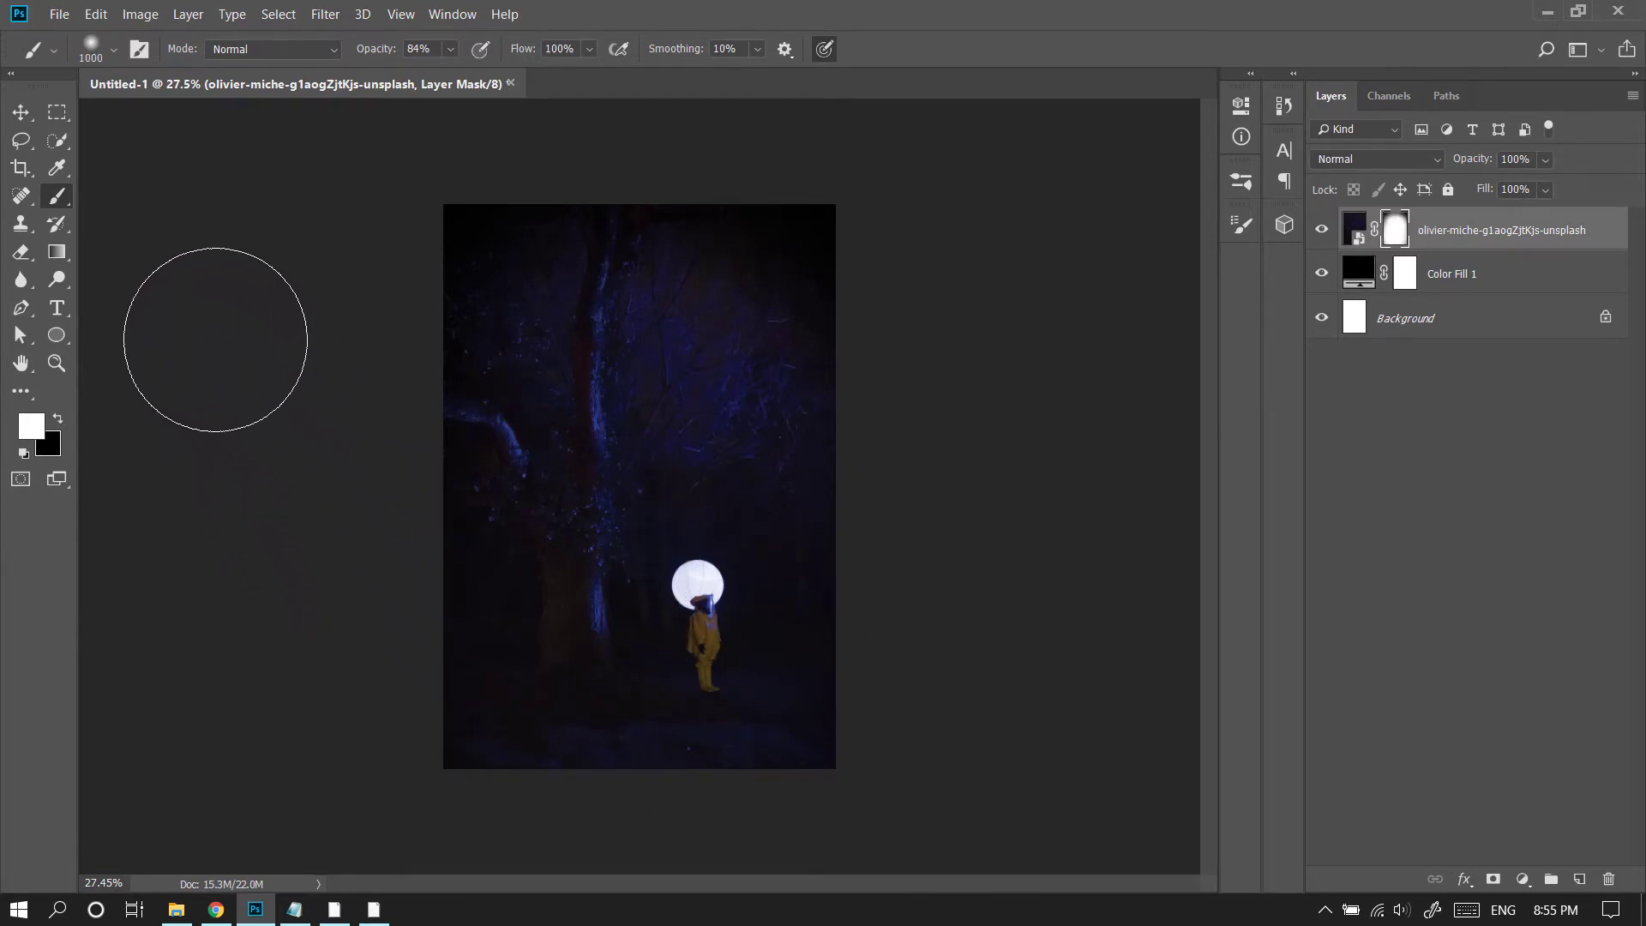
{"action": "left_click", "coordinate": [20, 113]}
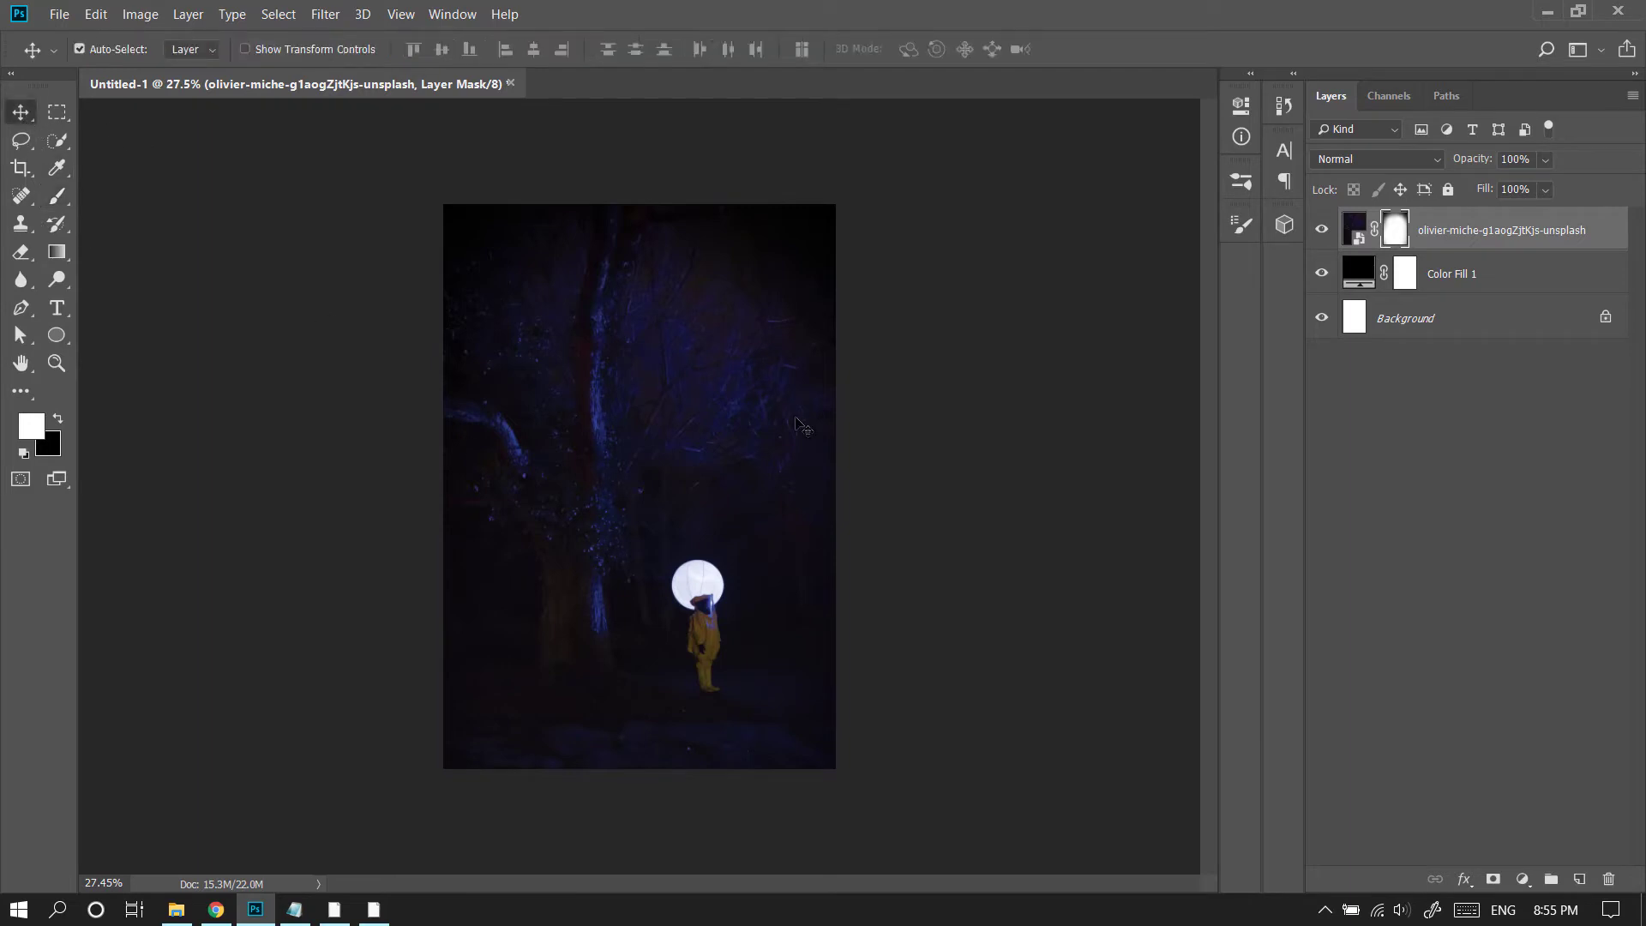
{"action": "left_click_drag", "start_coordinate": [835, 463], "coordinate": [830, 467]}
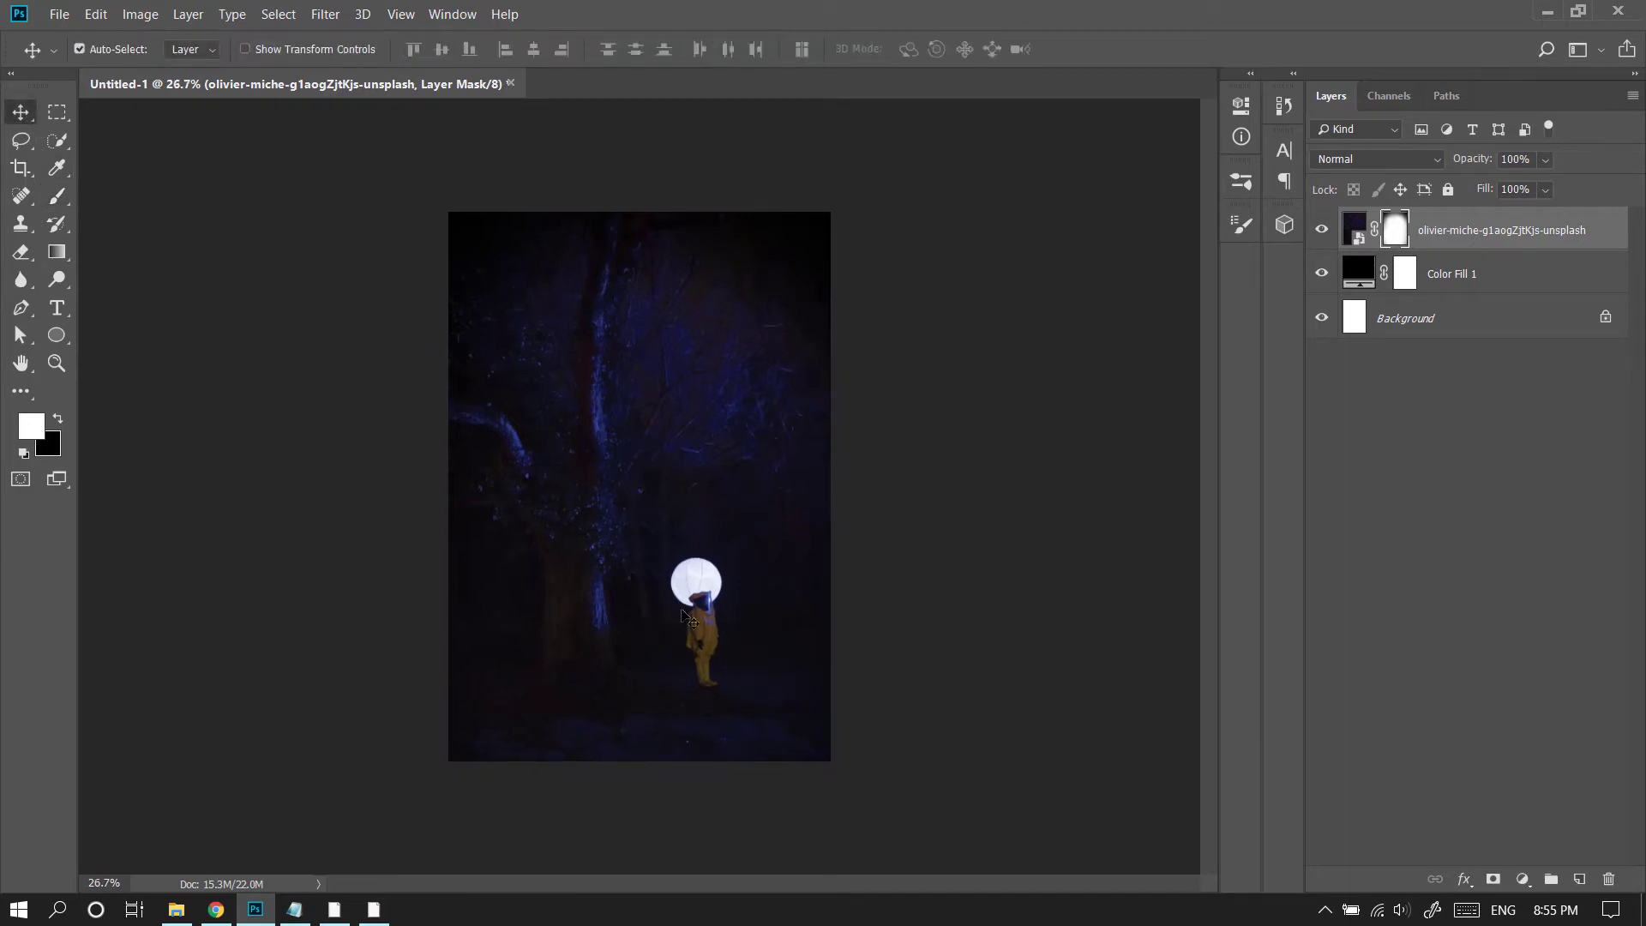
Step: Paint black with a 700 px brush on the mask's lower-left corner to darken the photo there
{"action": "key", "text": "b"}
{"action": "key", "text": "x"}
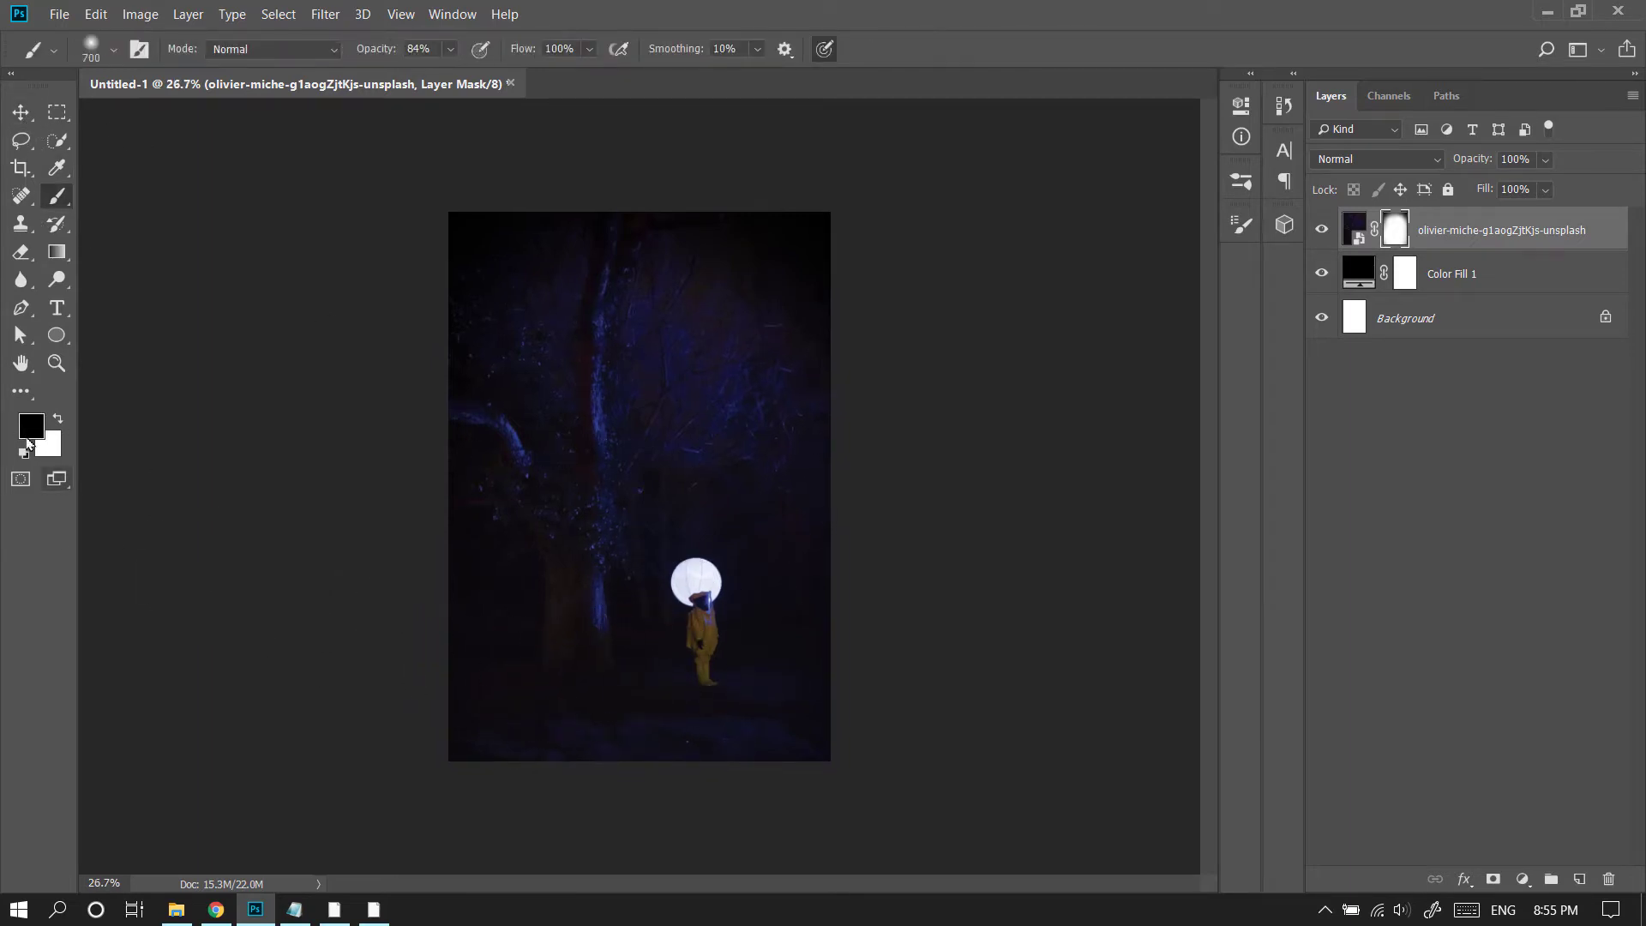
{"action": "left_click", "coordinate": [58, 418]}
{"action": "left_click", "coordinate": [57, 419]}
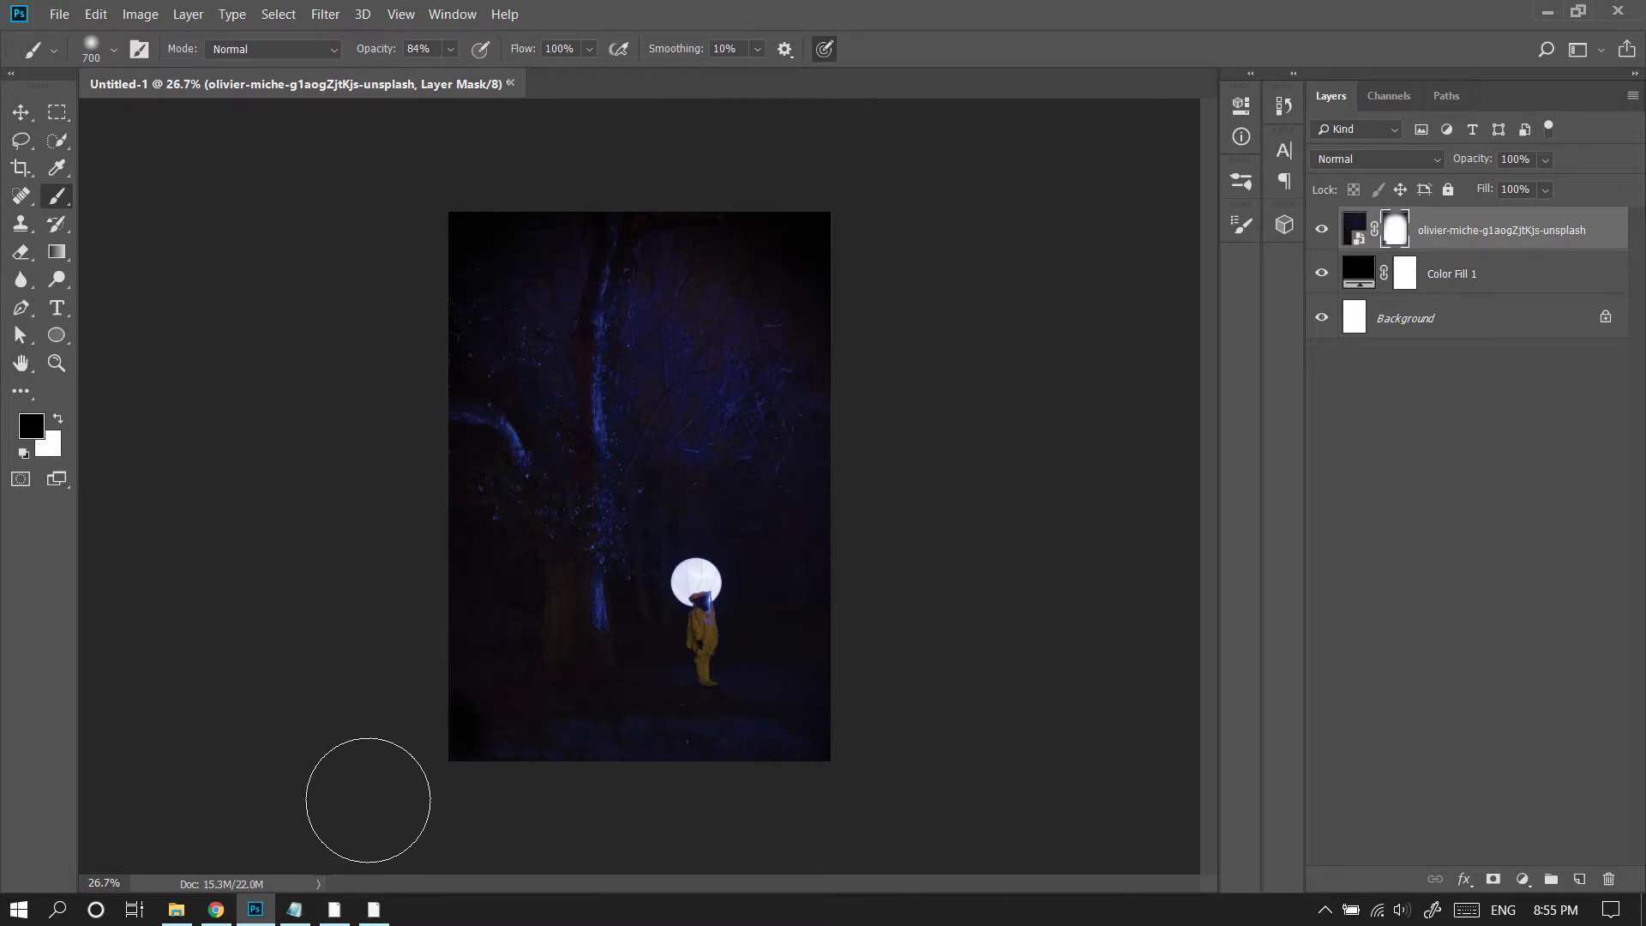
{"action": "key", "text": "x"}
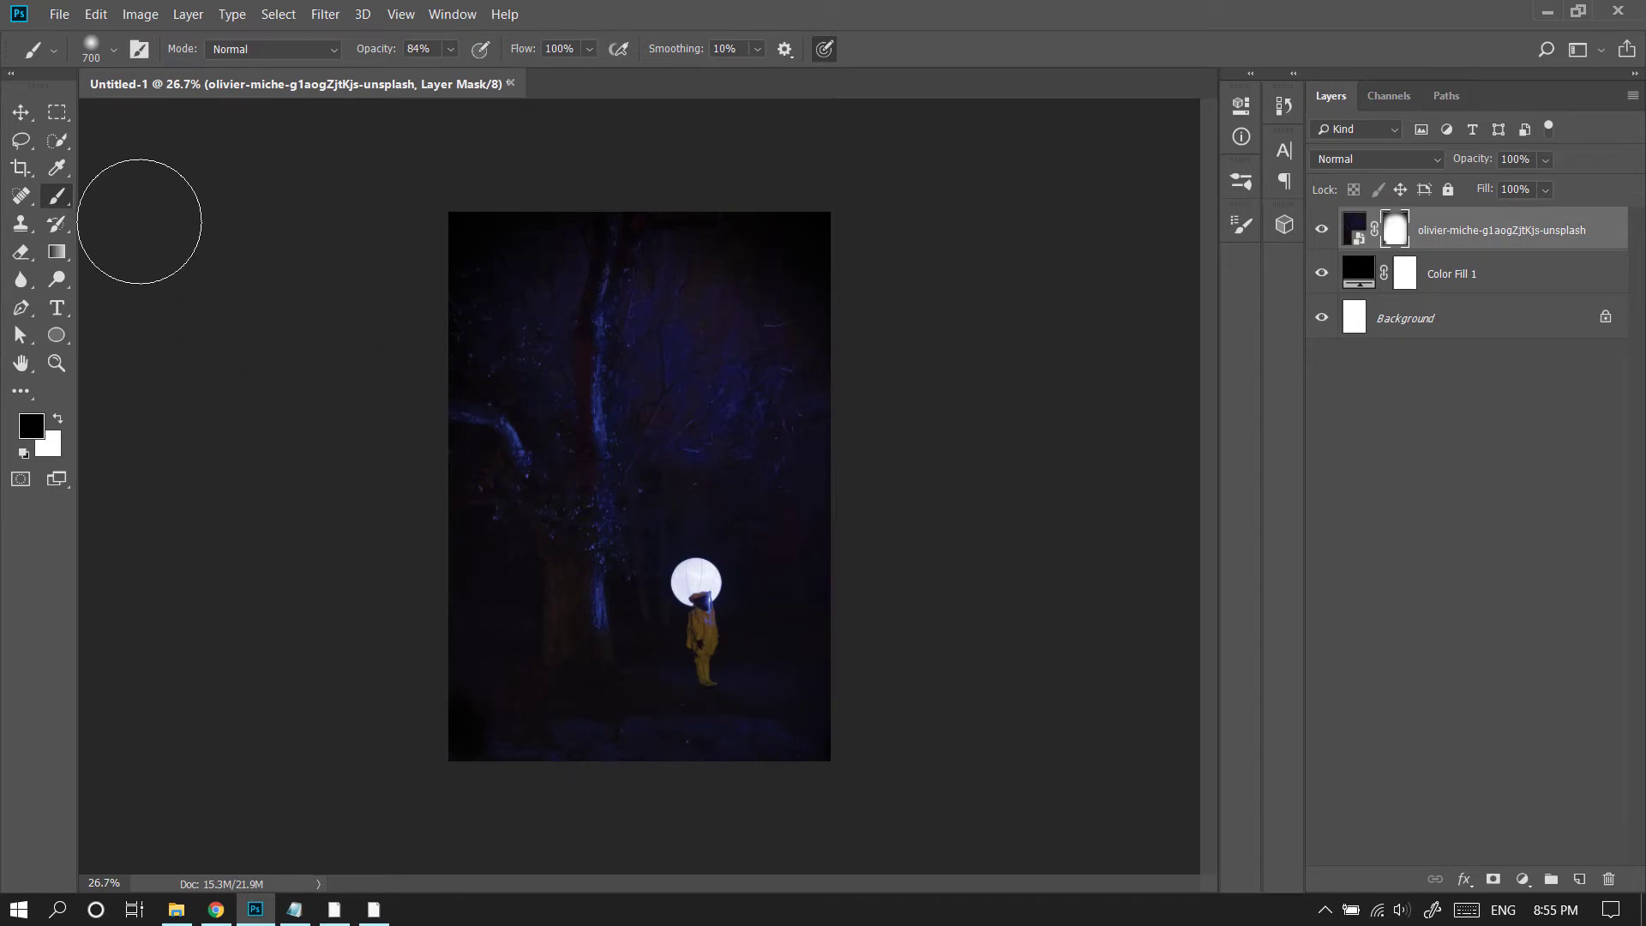
{"action": "key", "text": "v"}
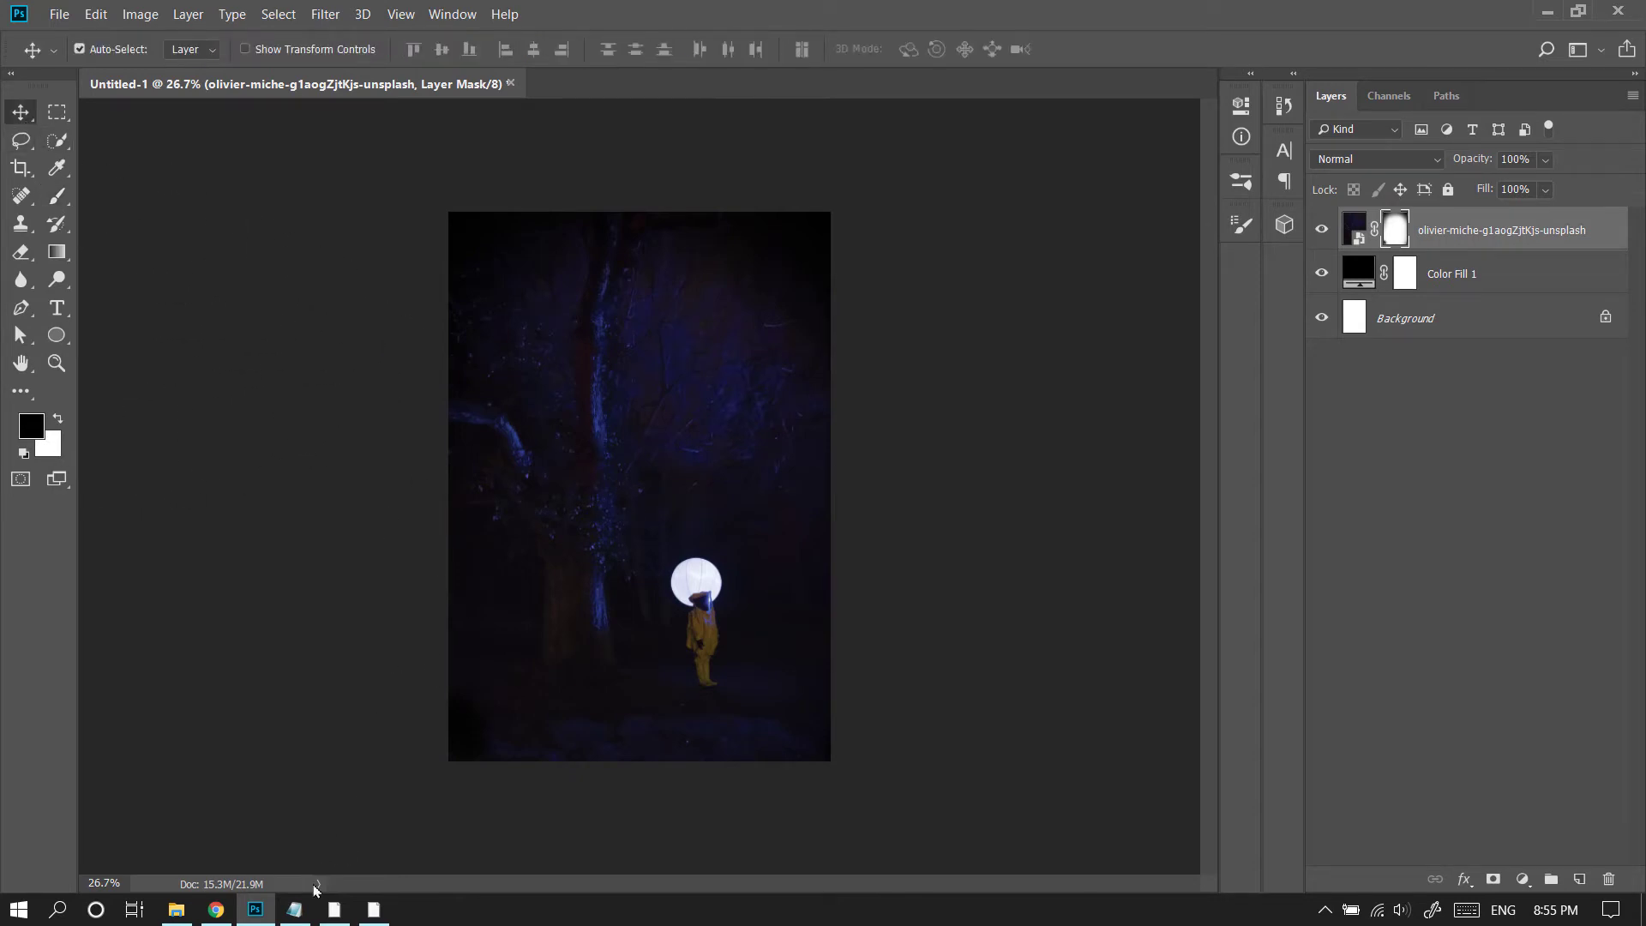
Step: Switch to Notepad and copy the three title lines THE, YELLOW, MAN
{"action": "left_click", "coordinate": [300, 907]}
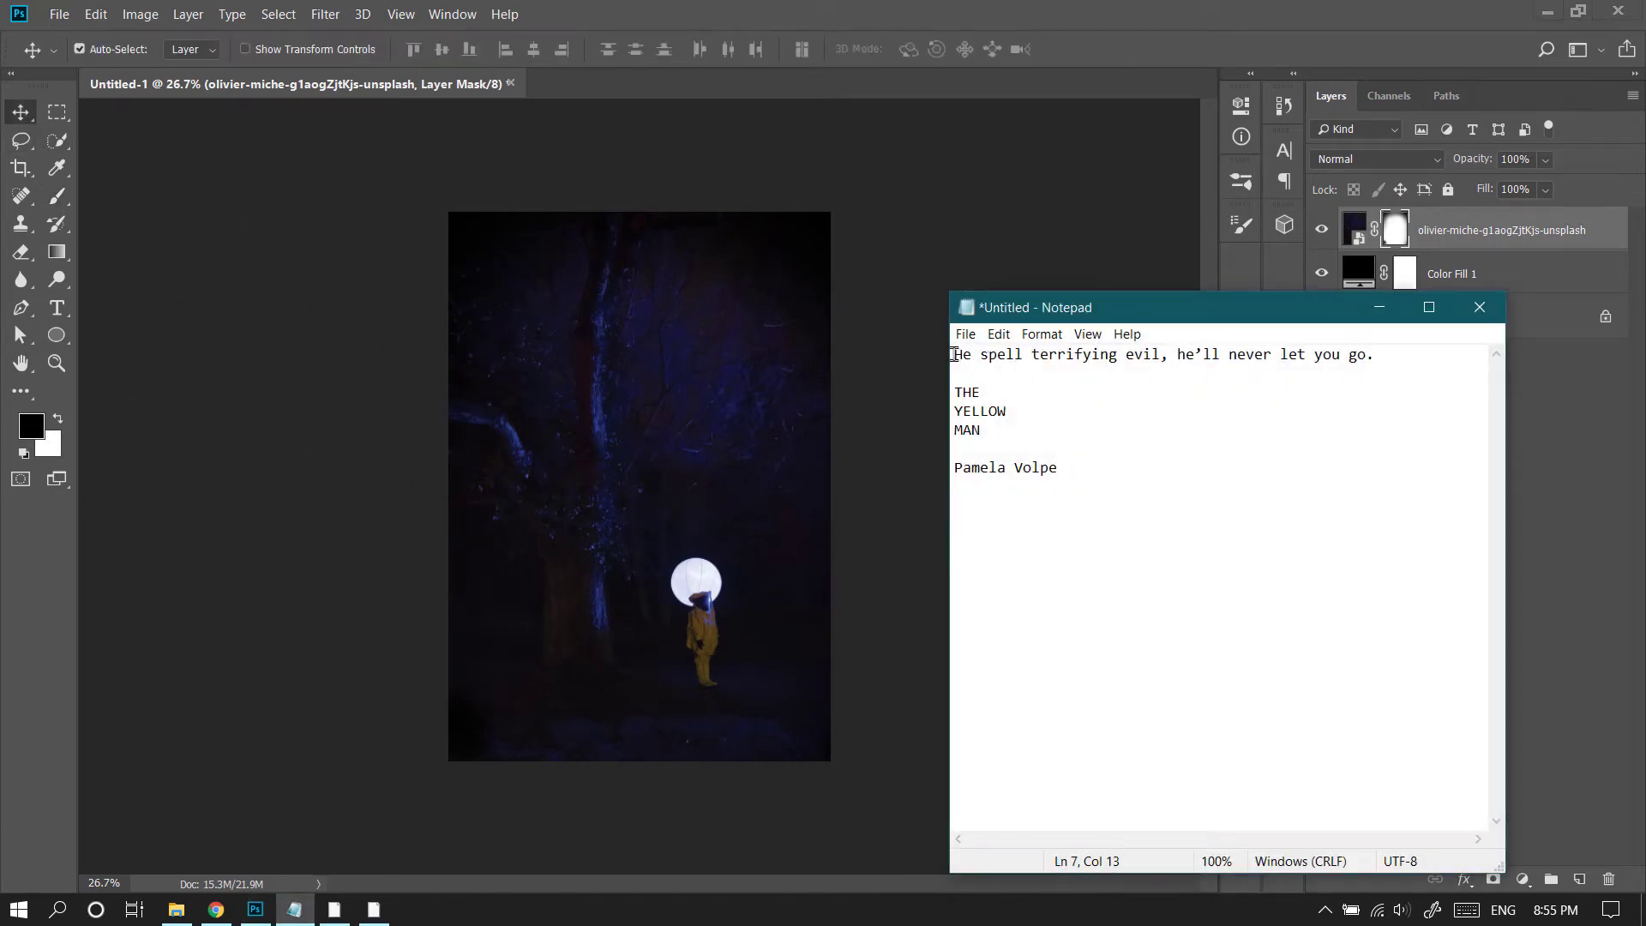
{"action": "left_click_drag", "start_coordinate": [953, 355], "coordinate": [1246, 362]}
{"action": "left_click_drag", "start_coordinate": [987, 430], "coordinate": [939, 398]}
{"action": "key", "text": "ctrl+c"}
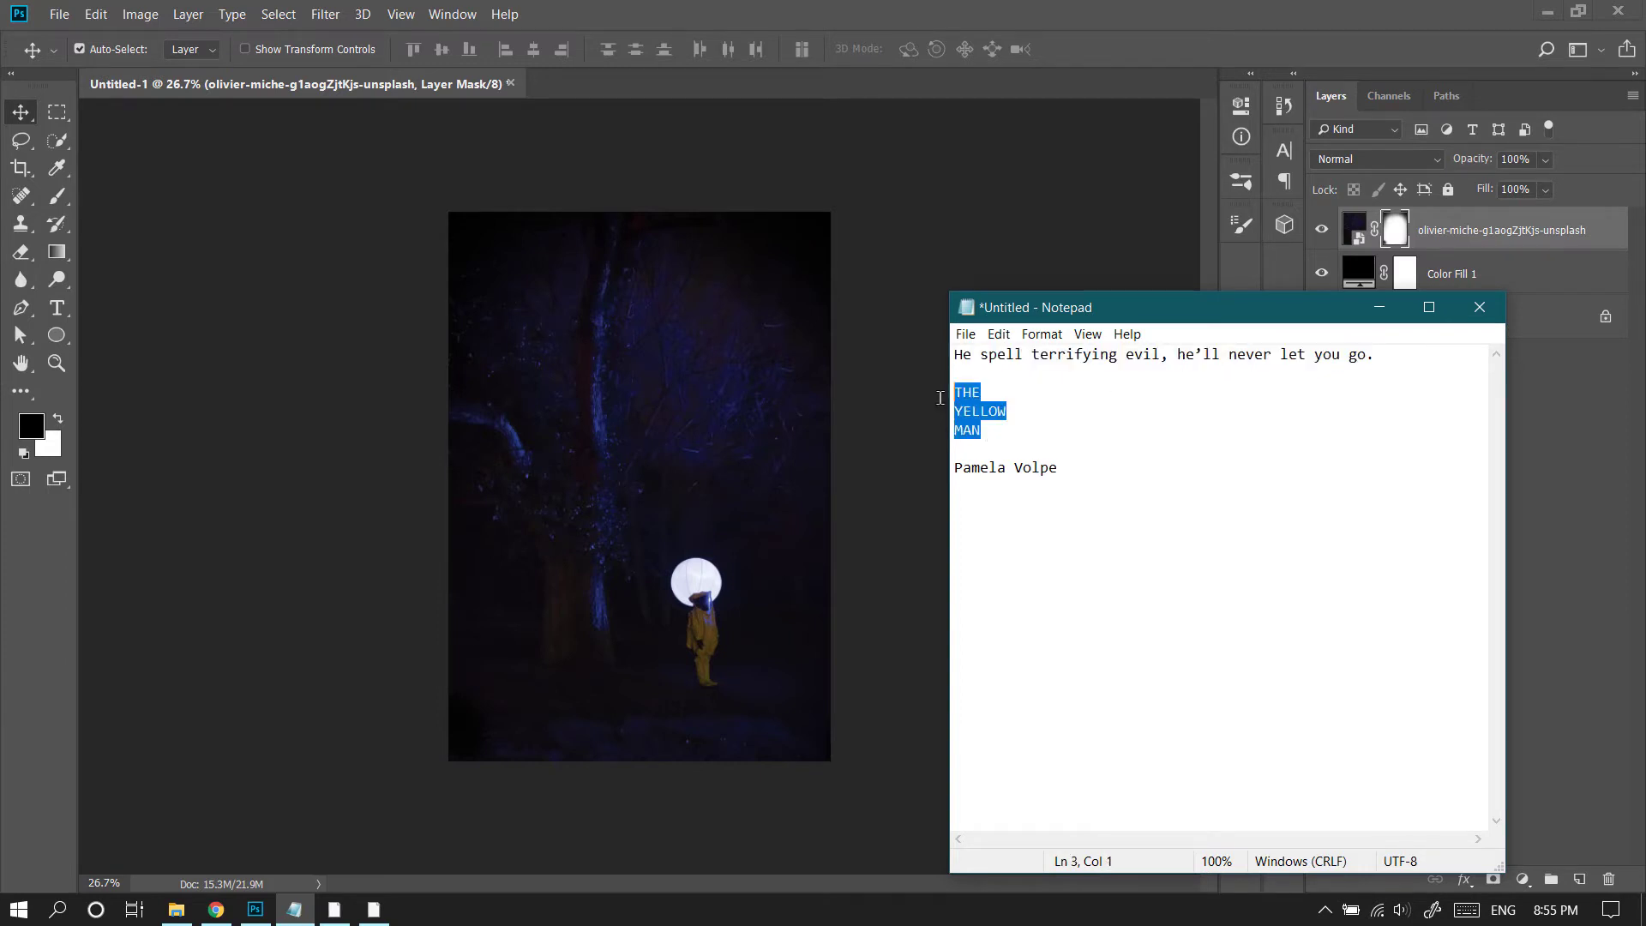
{"action": "left_click", "coordinate": [1377, 308]}
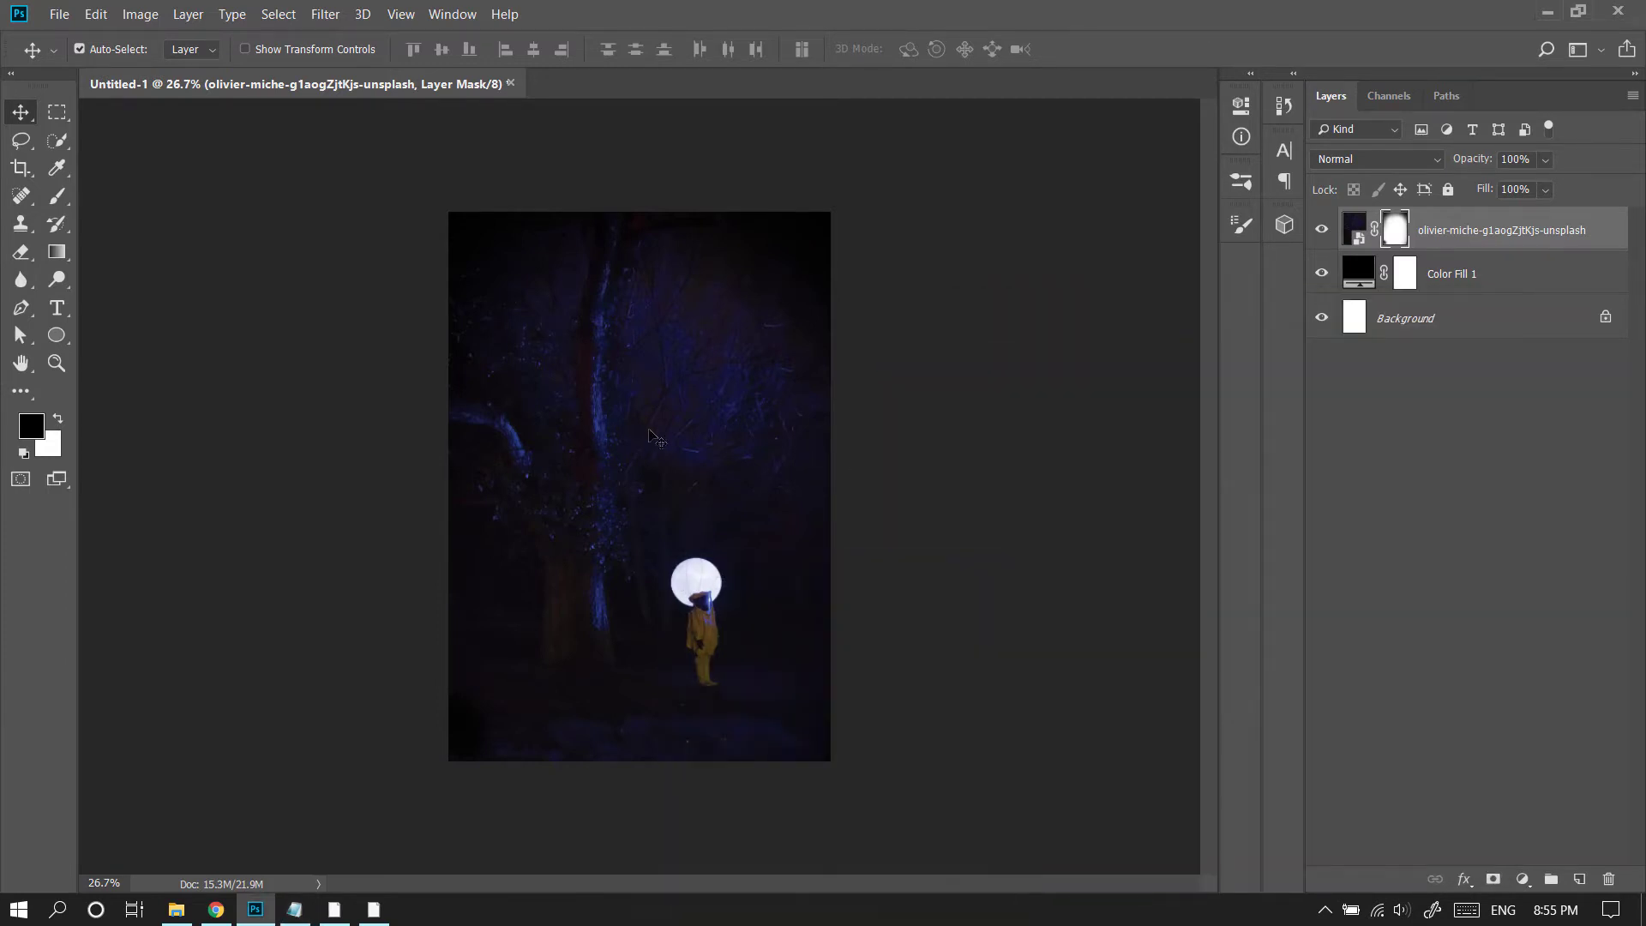
Step: Paste the copied title as a new text layer over the upper part of the tree
{"action": "key", "text": "t"}
{"action": "left_click", "coordinate": [560, 356]}
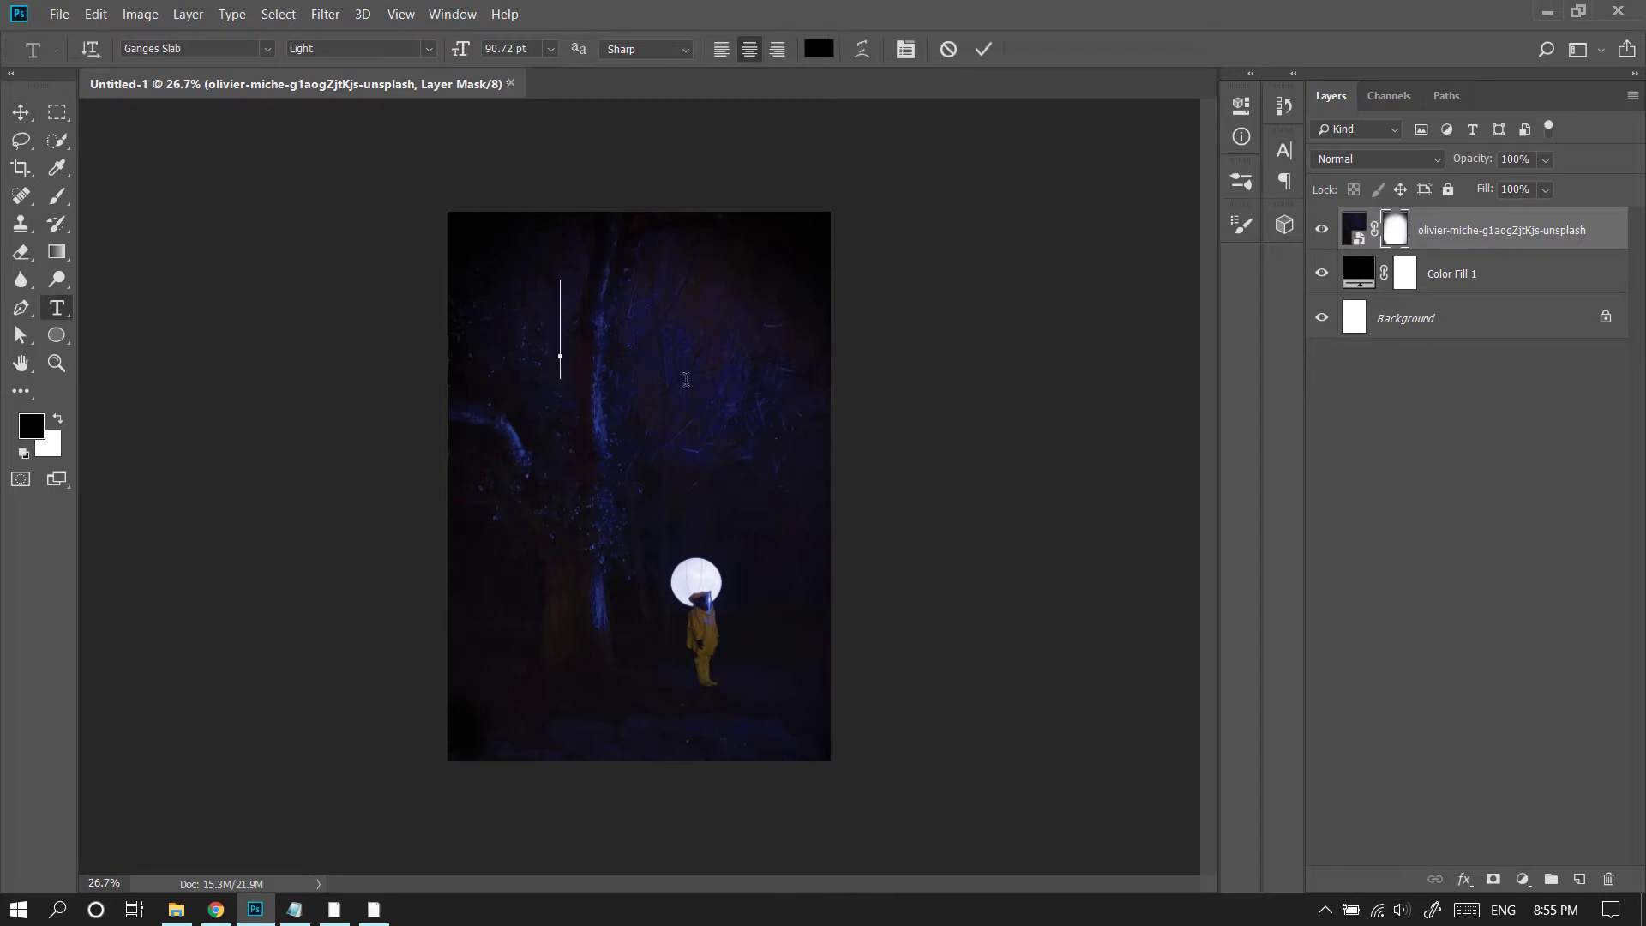
{"action": "key", "text": "ctrl+v"}
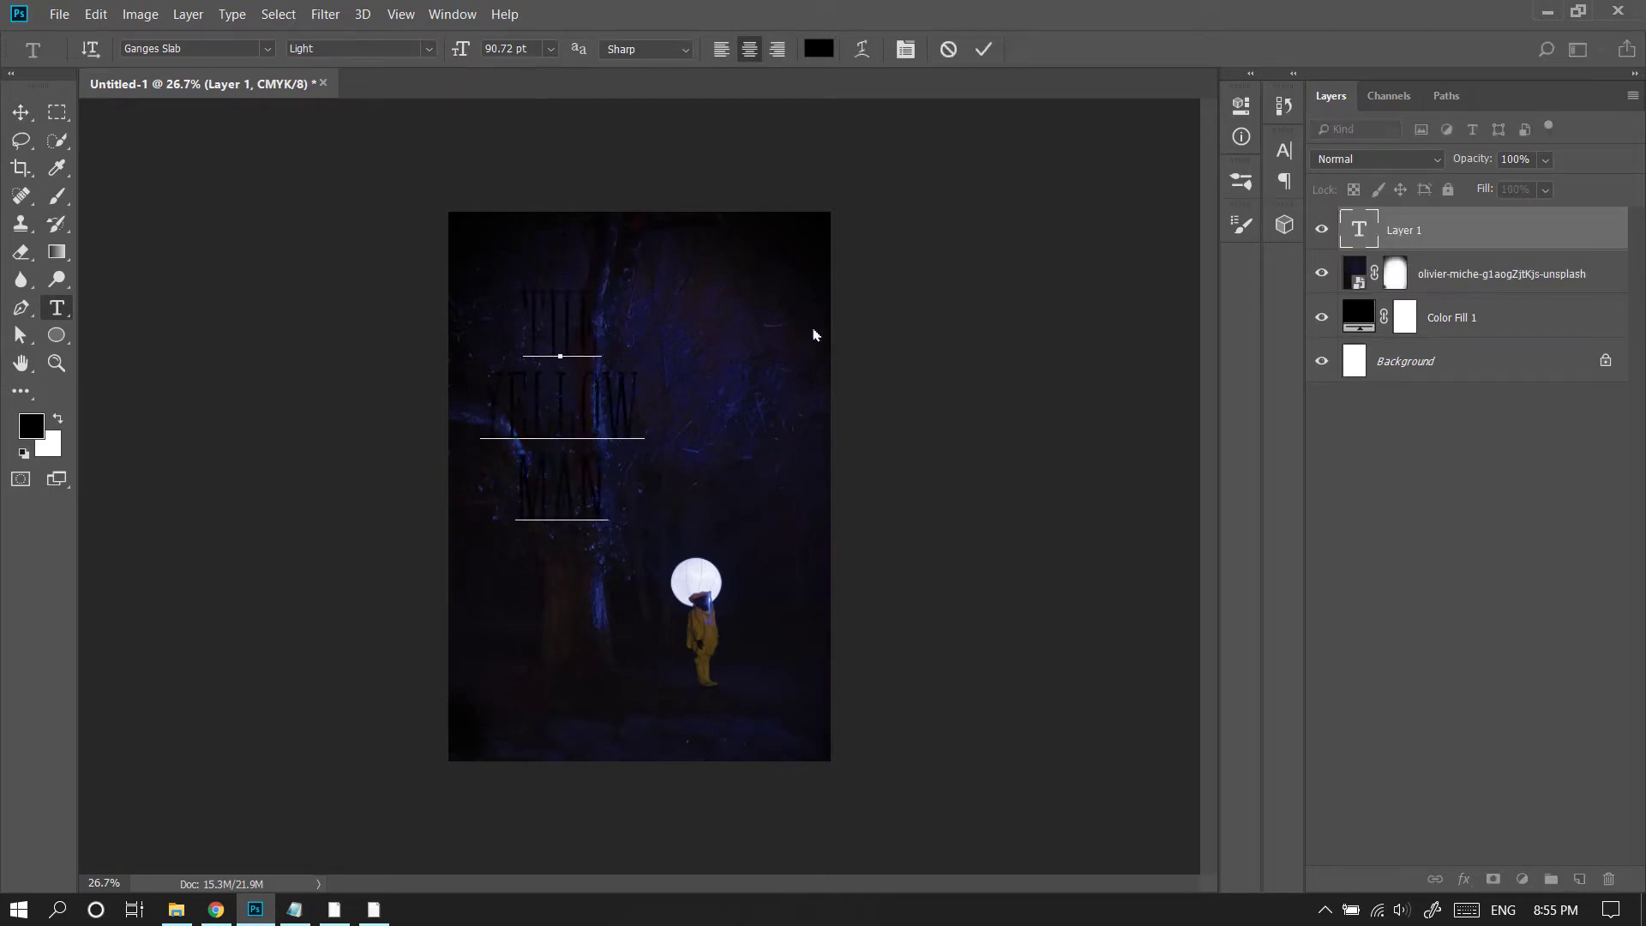
Step: Recolor the whole title golden yellow (d6aa00), starting from a hue sampled on the figure's yellow coat, and return to the Move tool
{"action": "key", "text": "ctrl+a"}
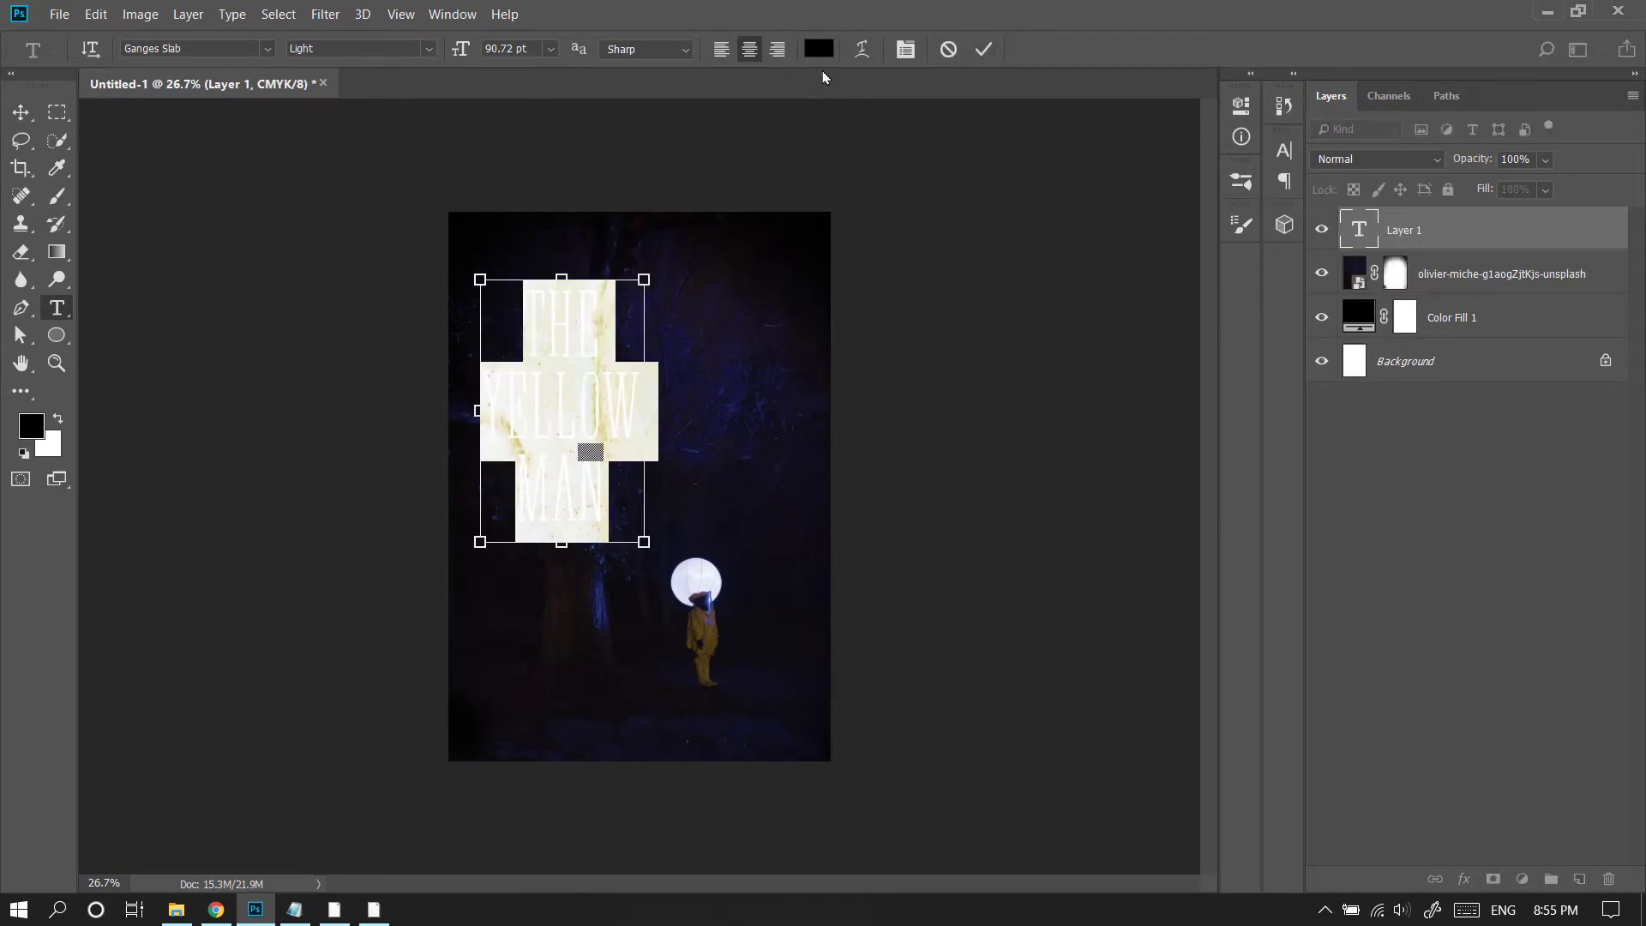
{"action": "left_click", "coordinate": [821, 51]}
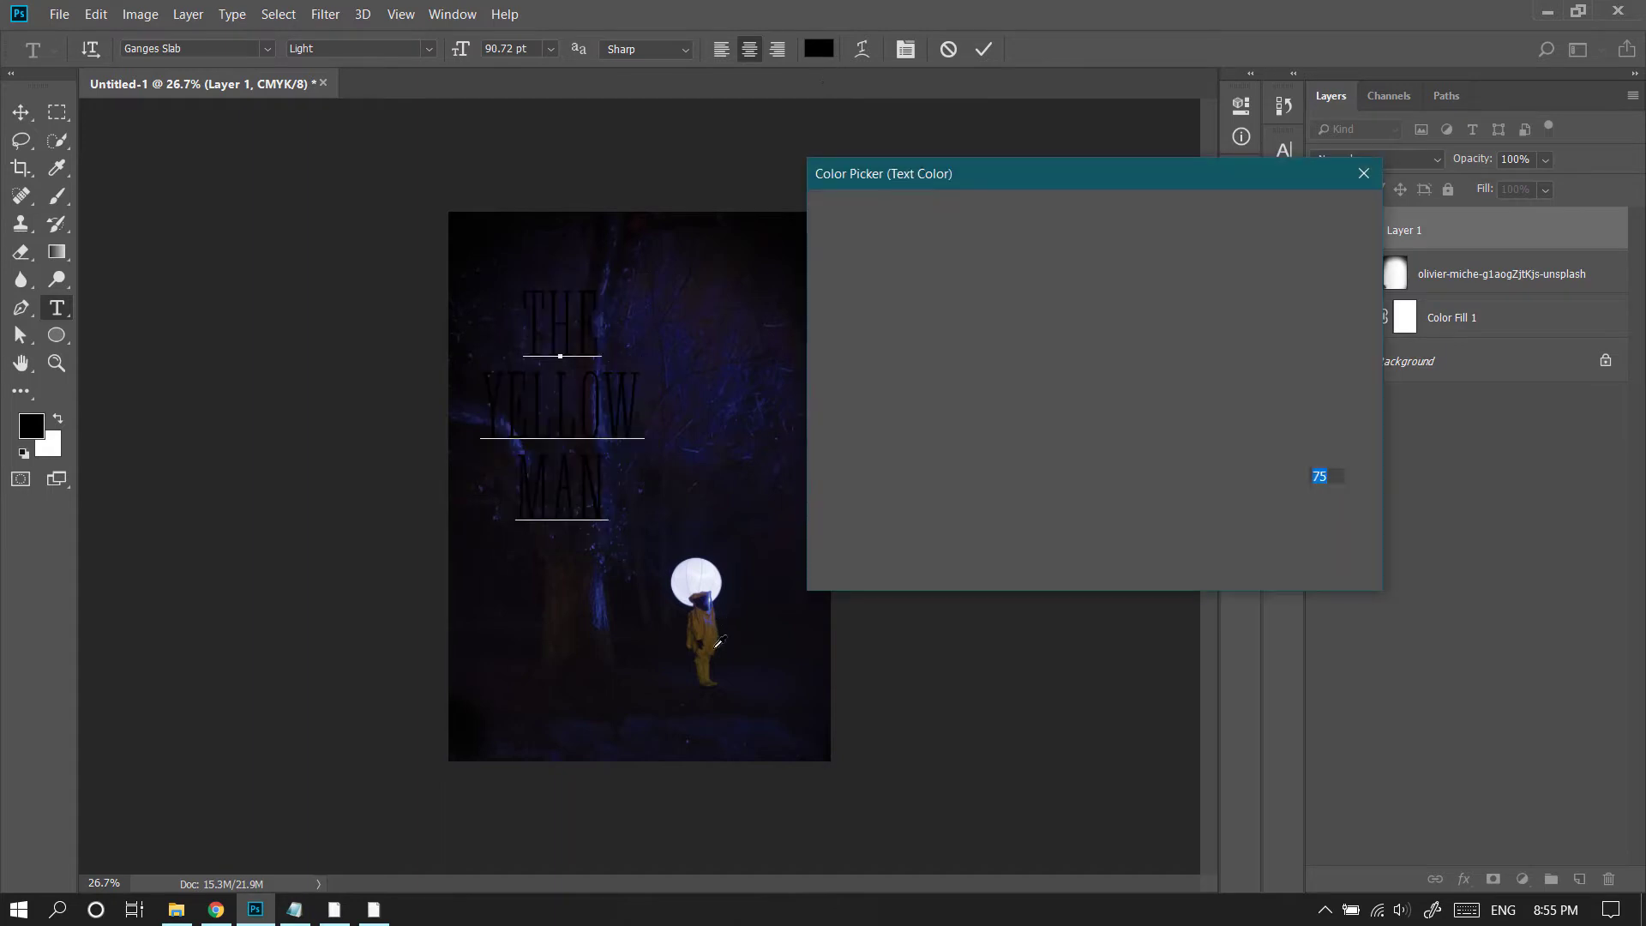
{"action": "left_click", "coordinate": [709, 664]}
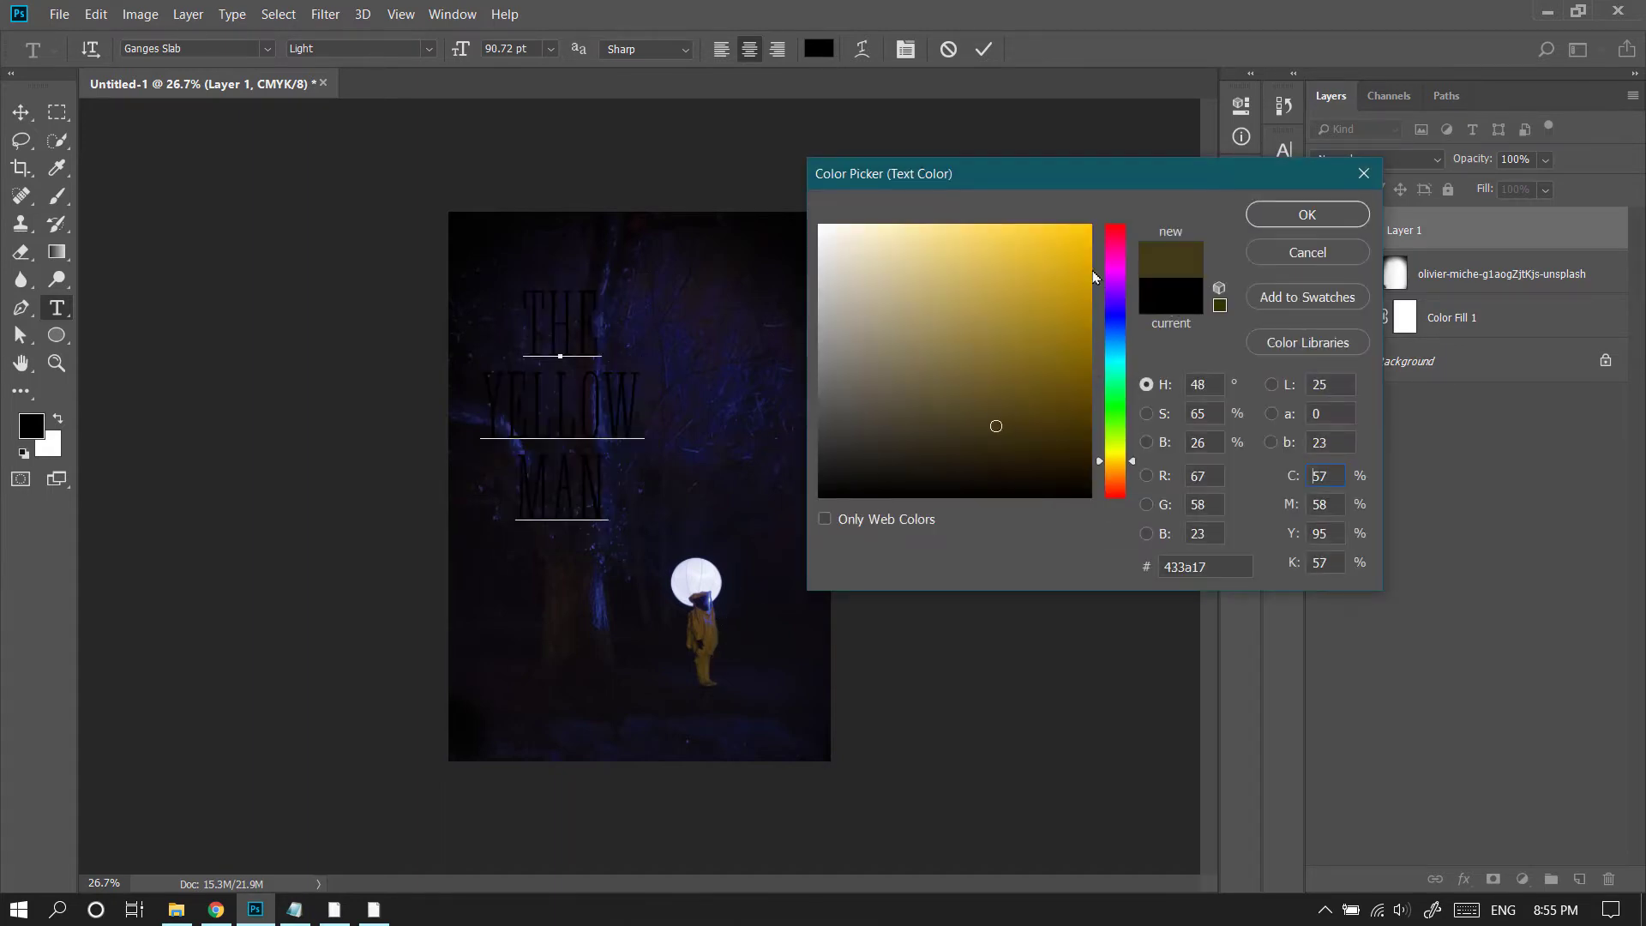
{"action": "left_click_drag", "start_coordinate": [1092, 246], "coordinate": [1113, 266]}
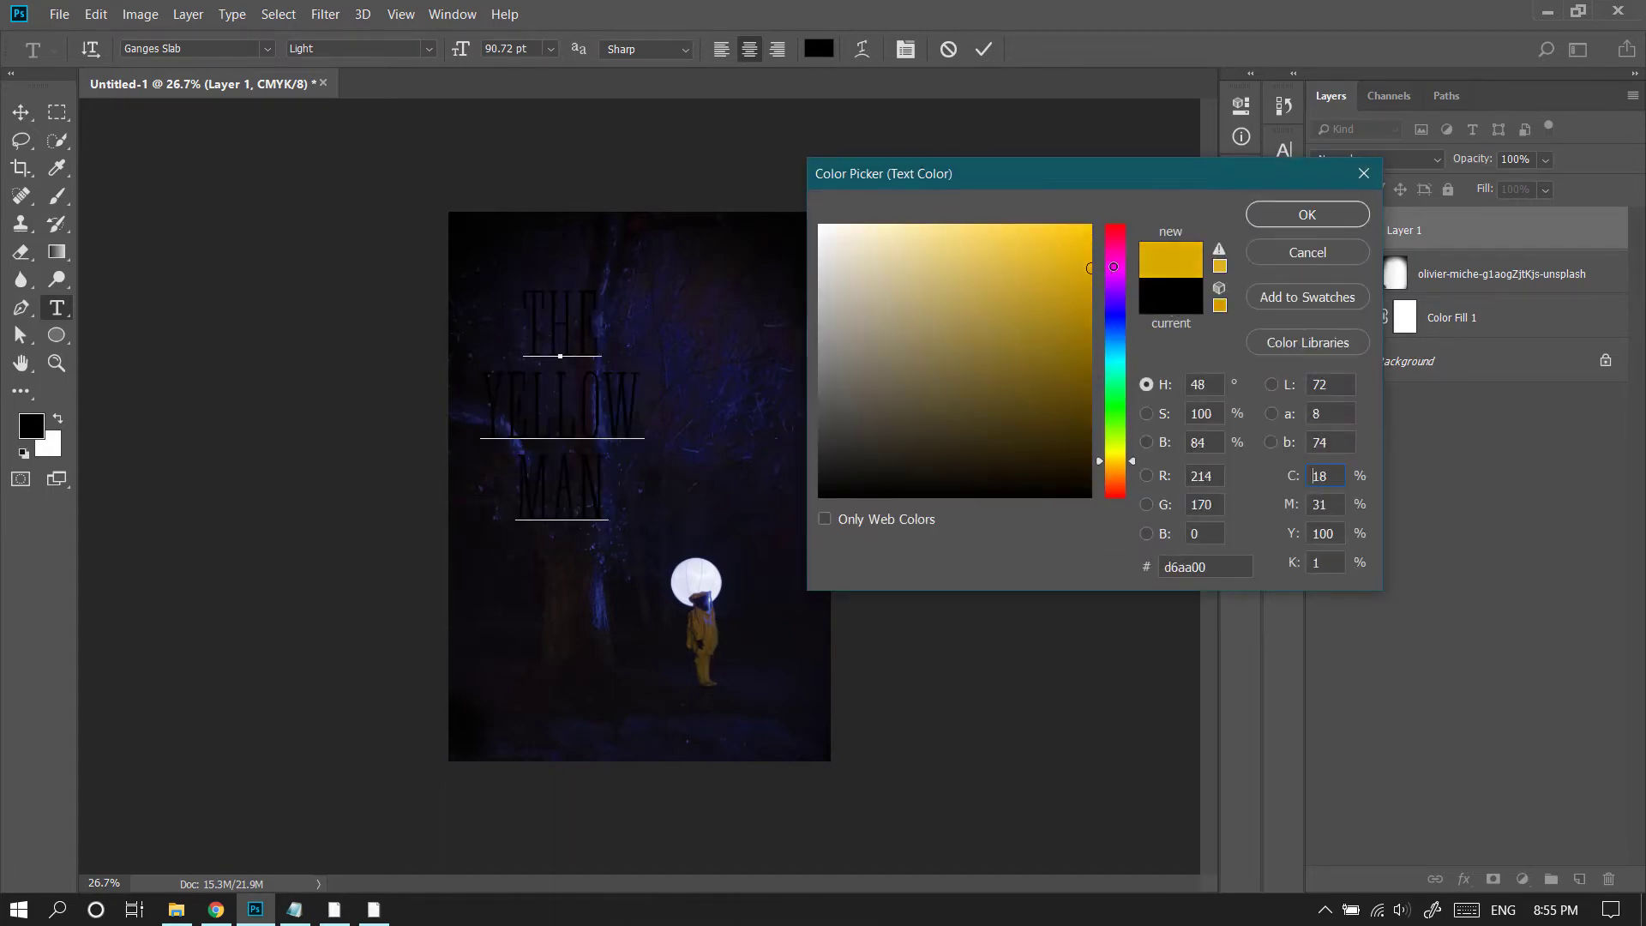
{"action": "left_click", "coordinate": [1316, 226]}
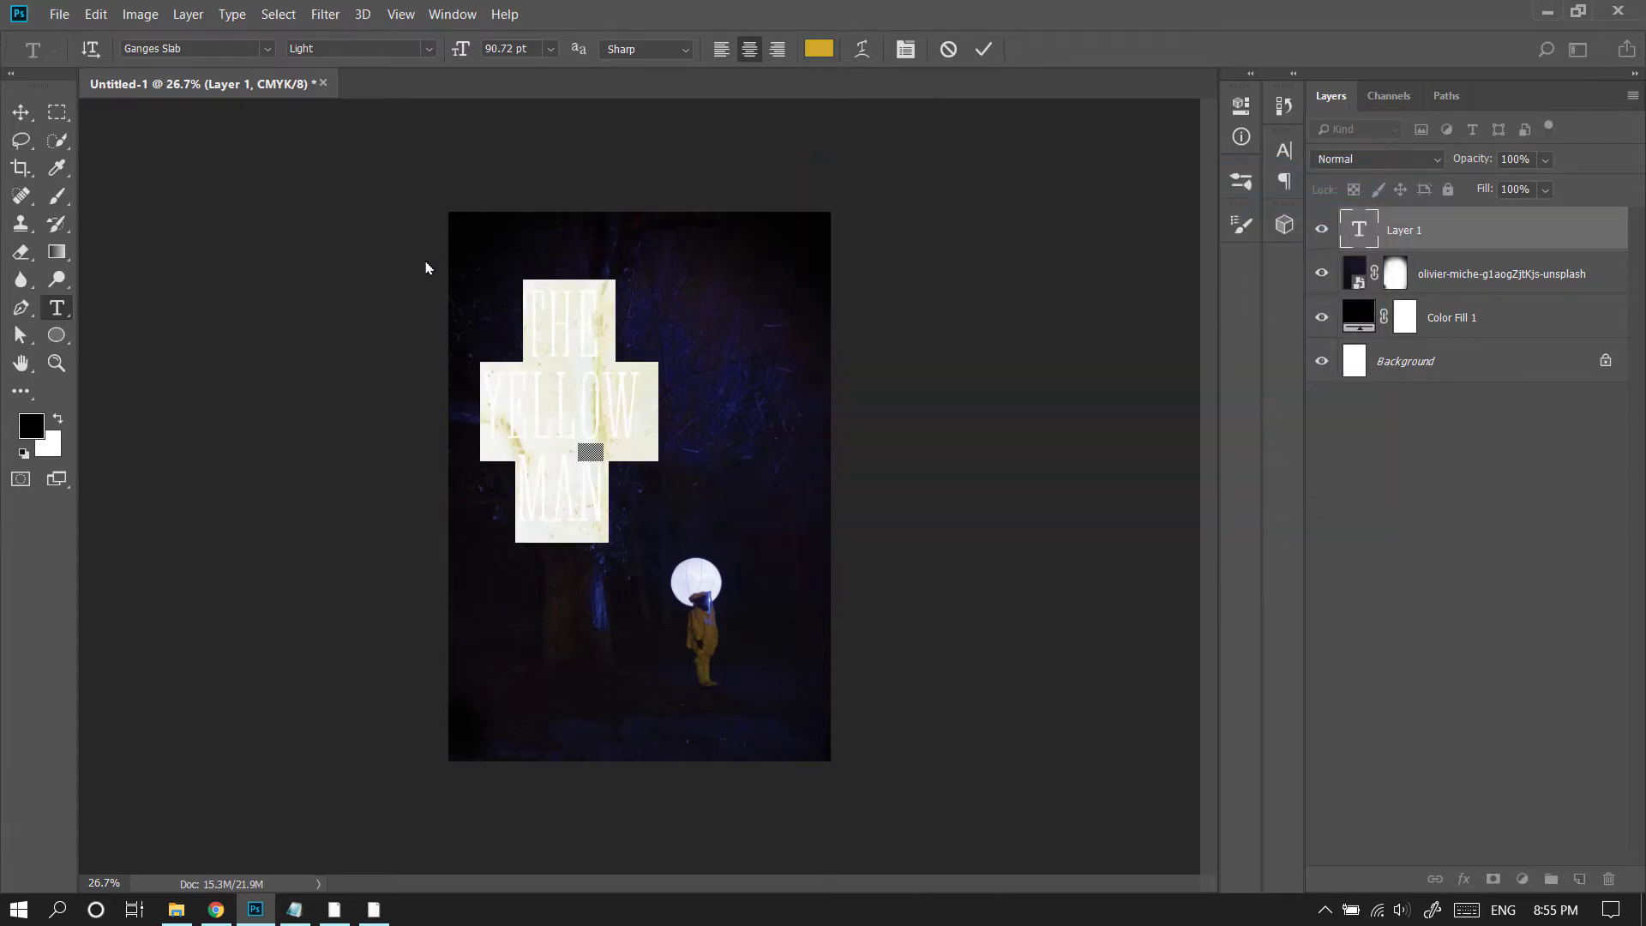
{"action": "left_click", "coordinate": [426, 268]}
{"action": "left_click", "coordinate": [21, 111]}
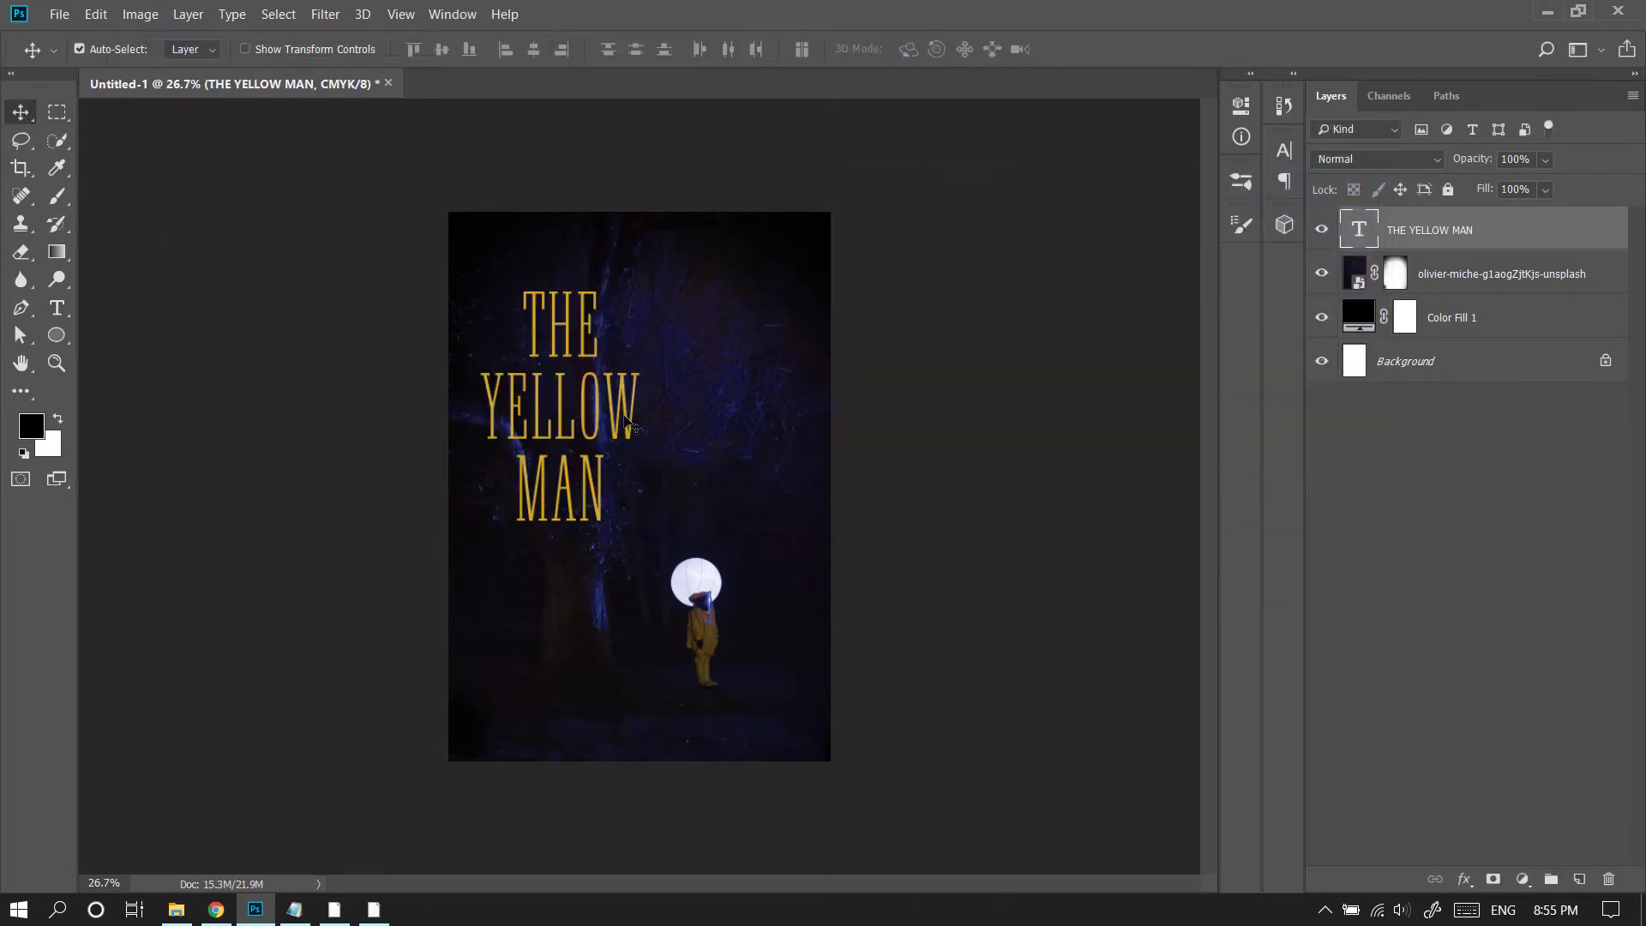
Step: Move the title away from the tree toward the middle of the cover and scale it to 87.88%
{"action": "left_click_drag", "start_coordinate": [628, 426], "coordinate": [712, 427]}
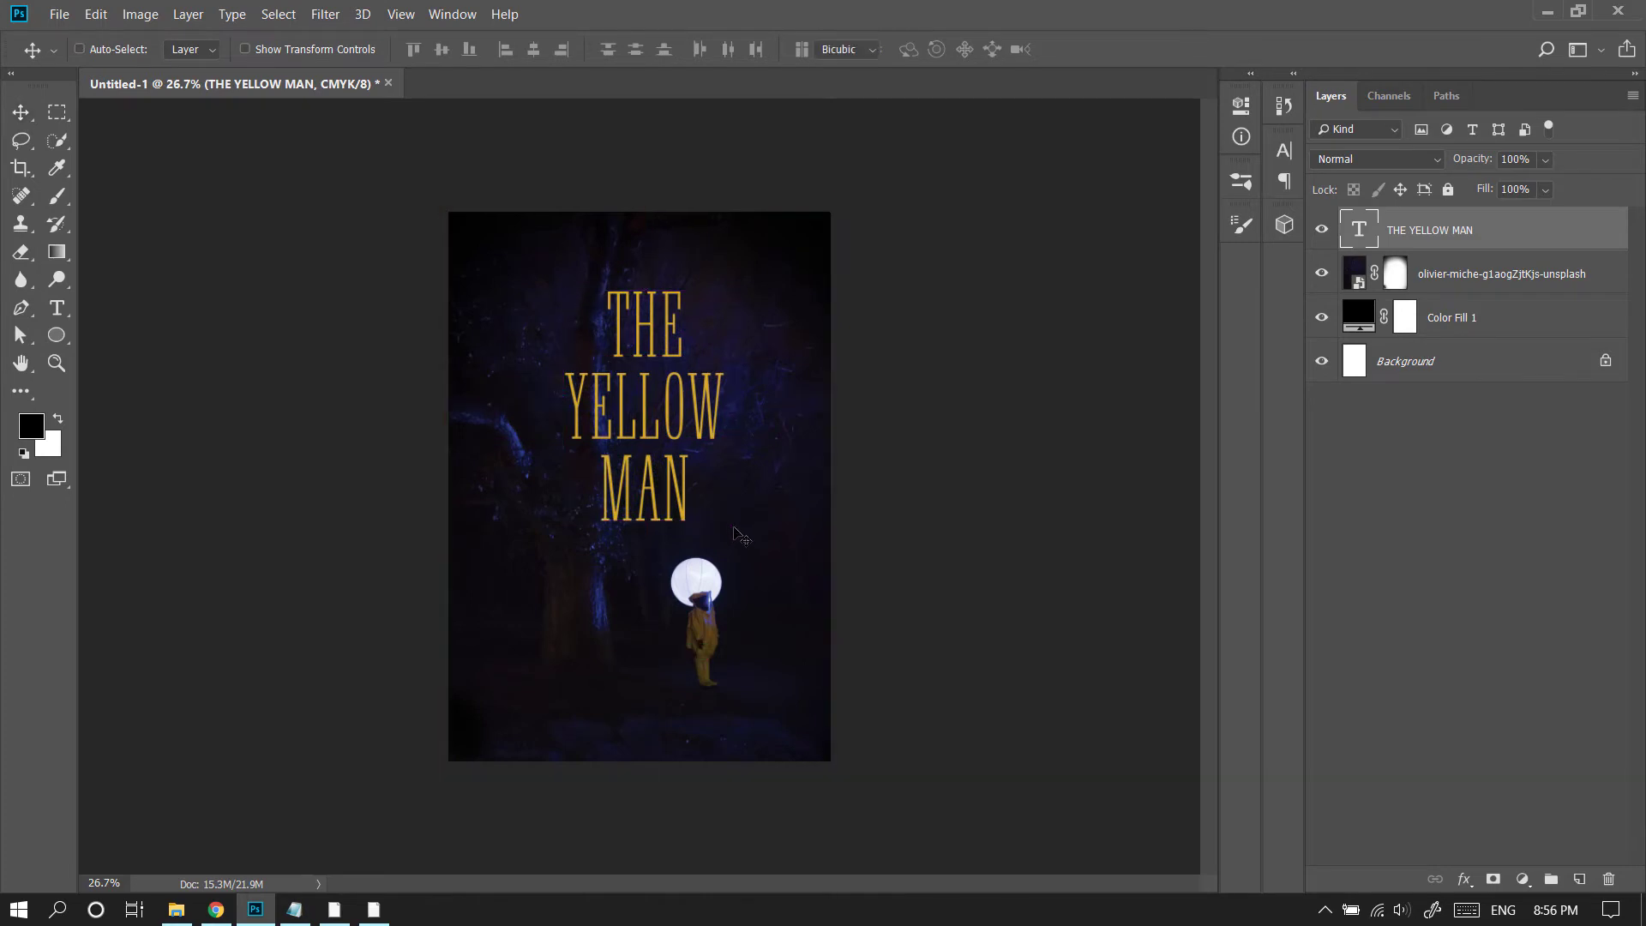
{"action": "key", "text": "ctrl+t"}
{"action": "left_click_drag", "start_coordinate": [724, 531], "coordinate": [708, 471]}
{"action": "left_click", "coordinate": [969, 49]}
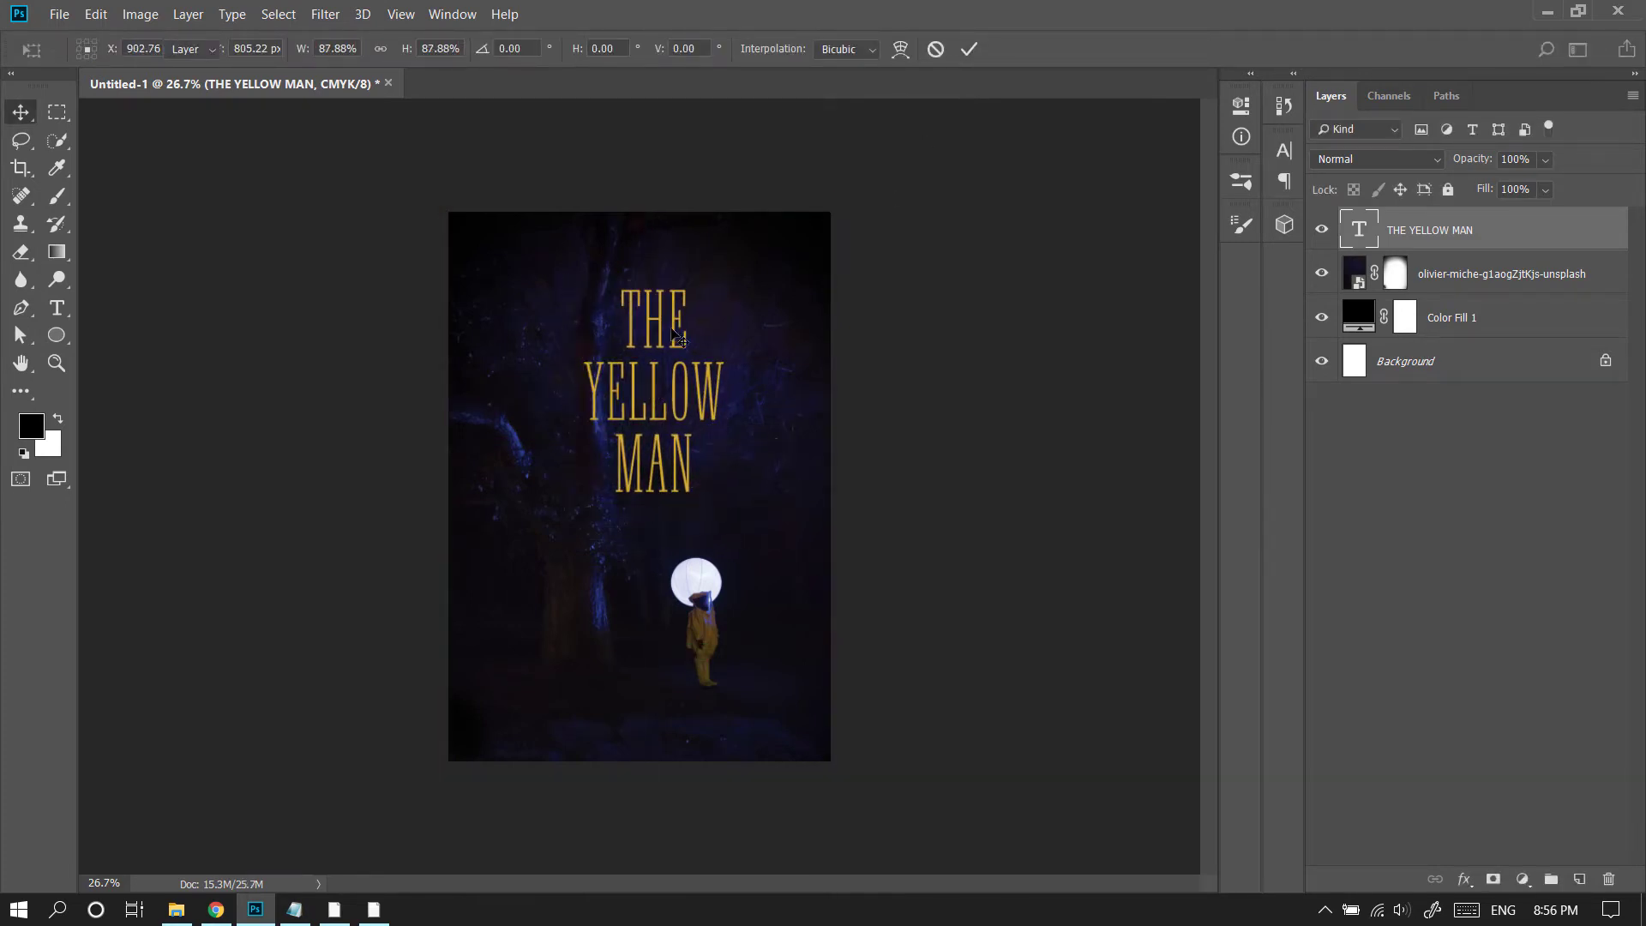
Step: Color the letters HE in the title's first line white
{"action": "key", "text": "t"}
{"action": "left_click_drag", "start_coordinate": [645, 320], "coordinate": [718, 284]}
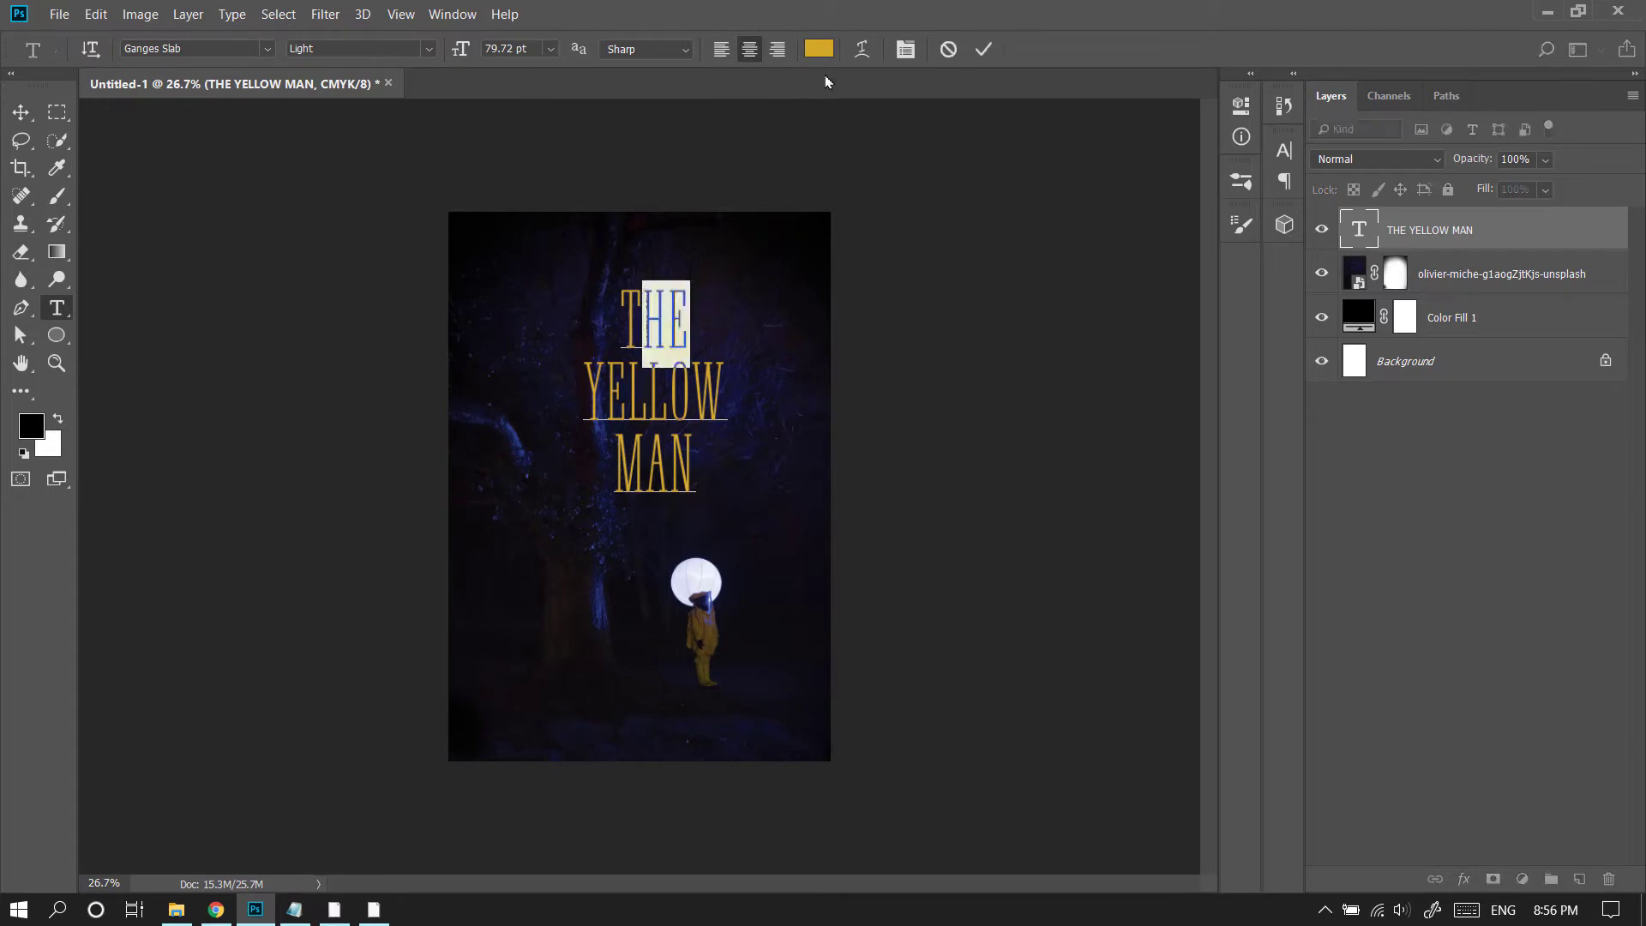
{"action": "left_click", "coordinate": [818, 48]}
{"action": "left_click", "coordinate": [820, 226]}
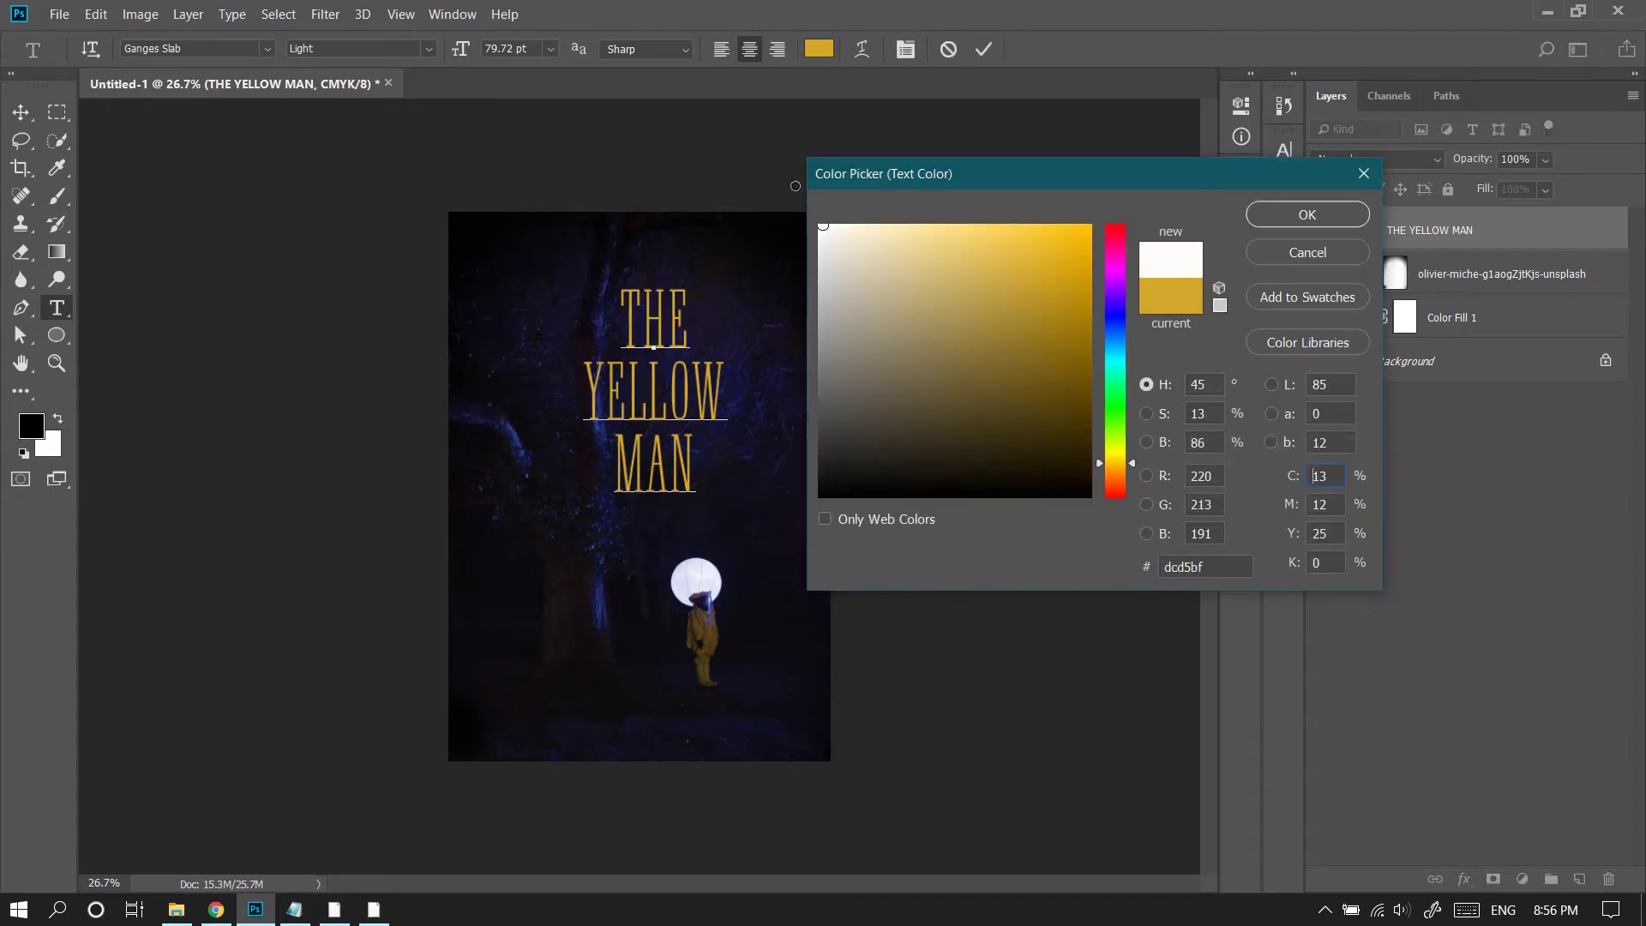
{"action": "left_click", "coordinate": [1291, 216]}
{"action": "key", "text": "ctrl+Return"}
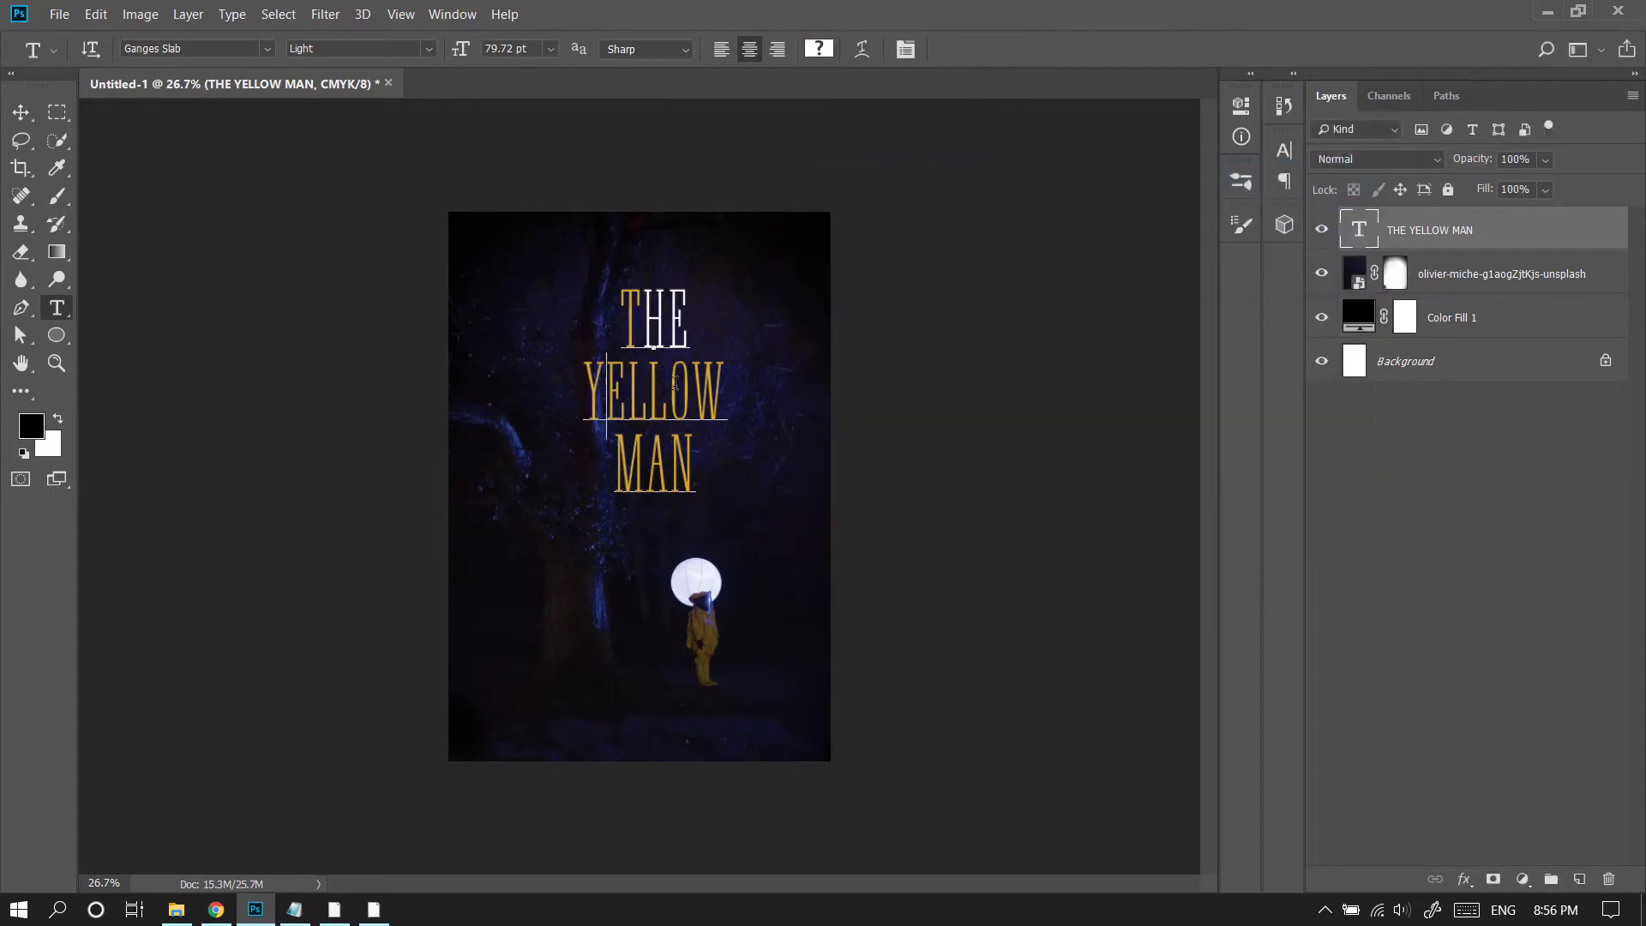
Step: Recolor the letters ELLOW in the title with a pale blue (dbe1f2) sampled from the moon
{"action": "left_click_drag", "start_coordinate": [675, 384], "coordinate": [746, 381]}
{"action": "left_click", "coordinate": [820, 50]}
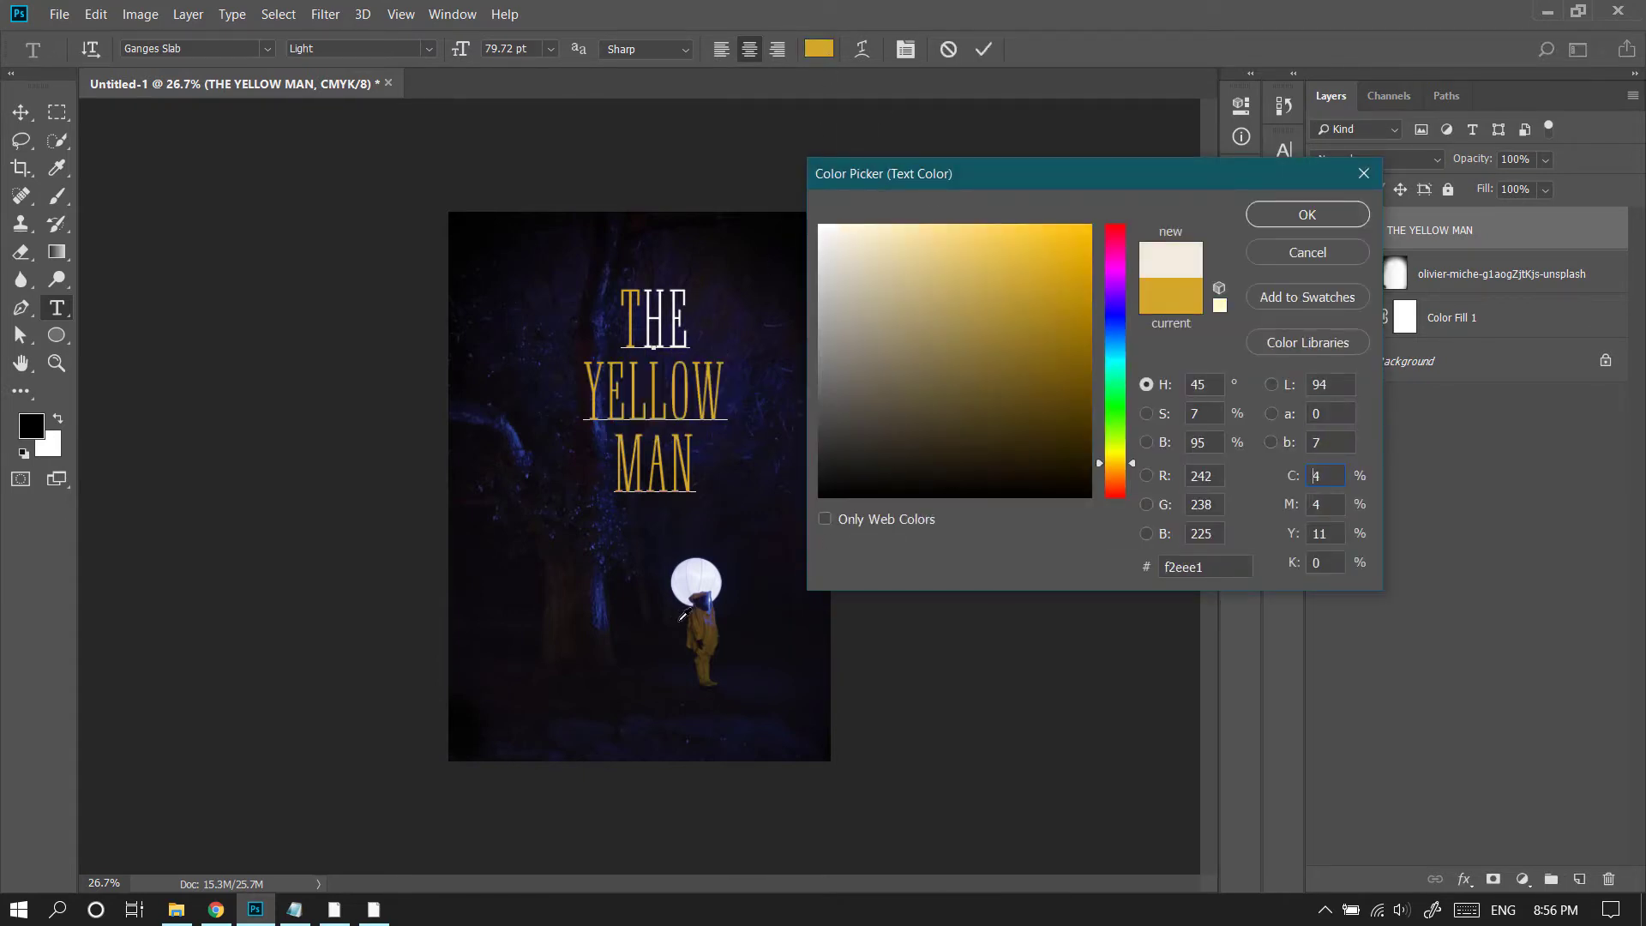
{"action": "left_click", "coordinate": [700, 567]}
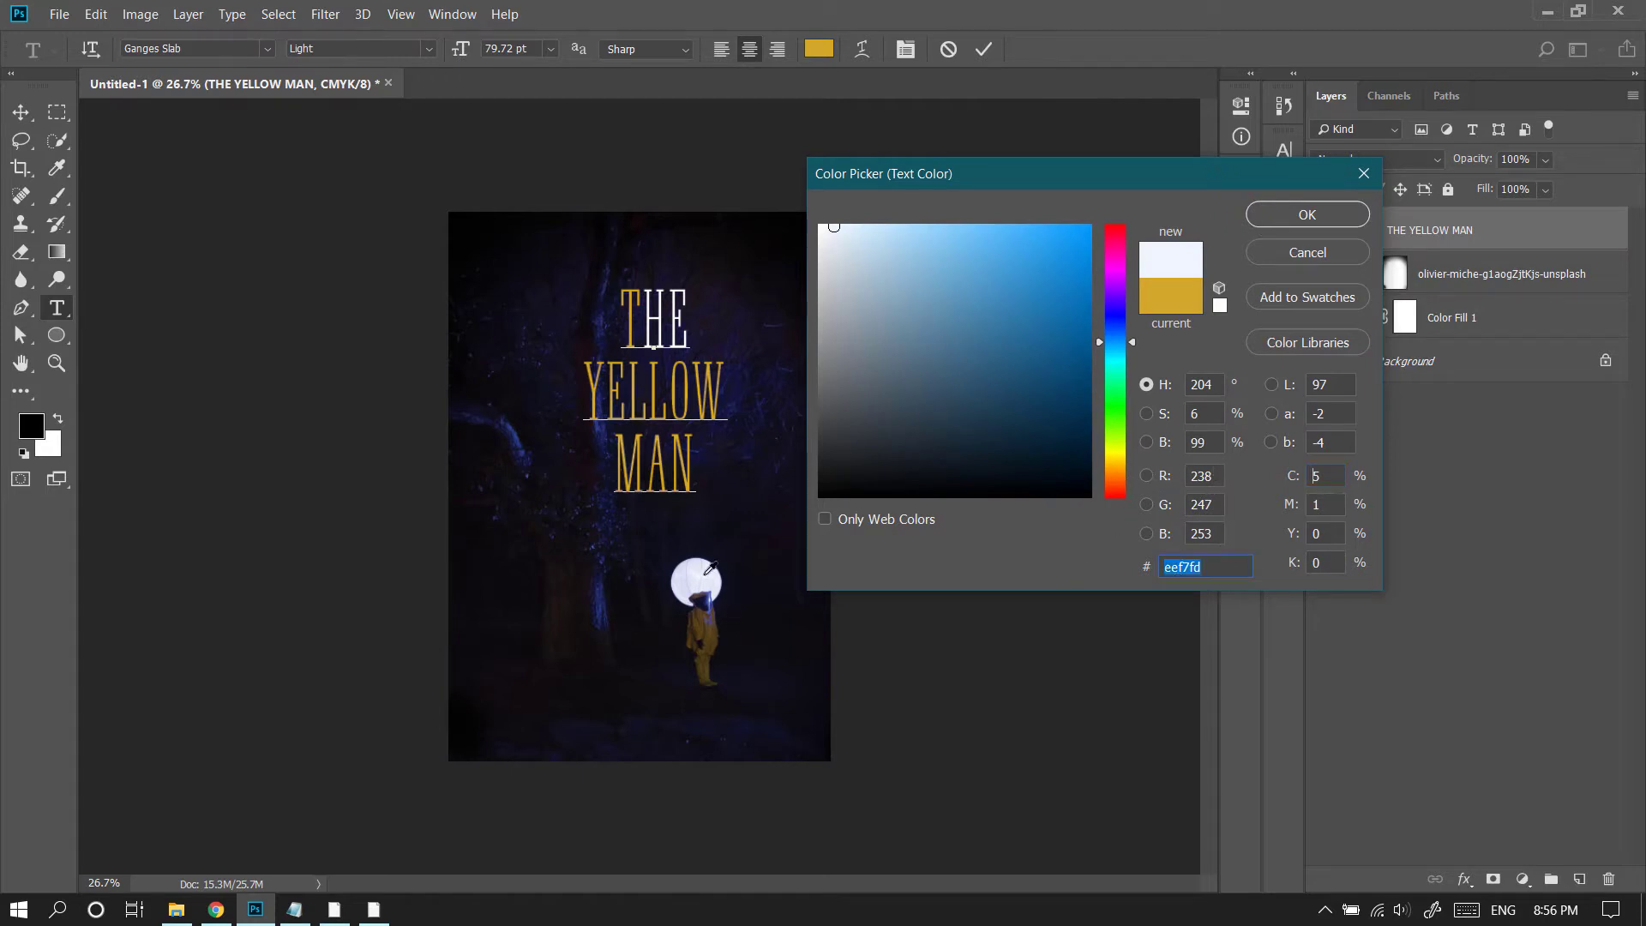
{"action": "left_click", "coordinate": [710, 569]}
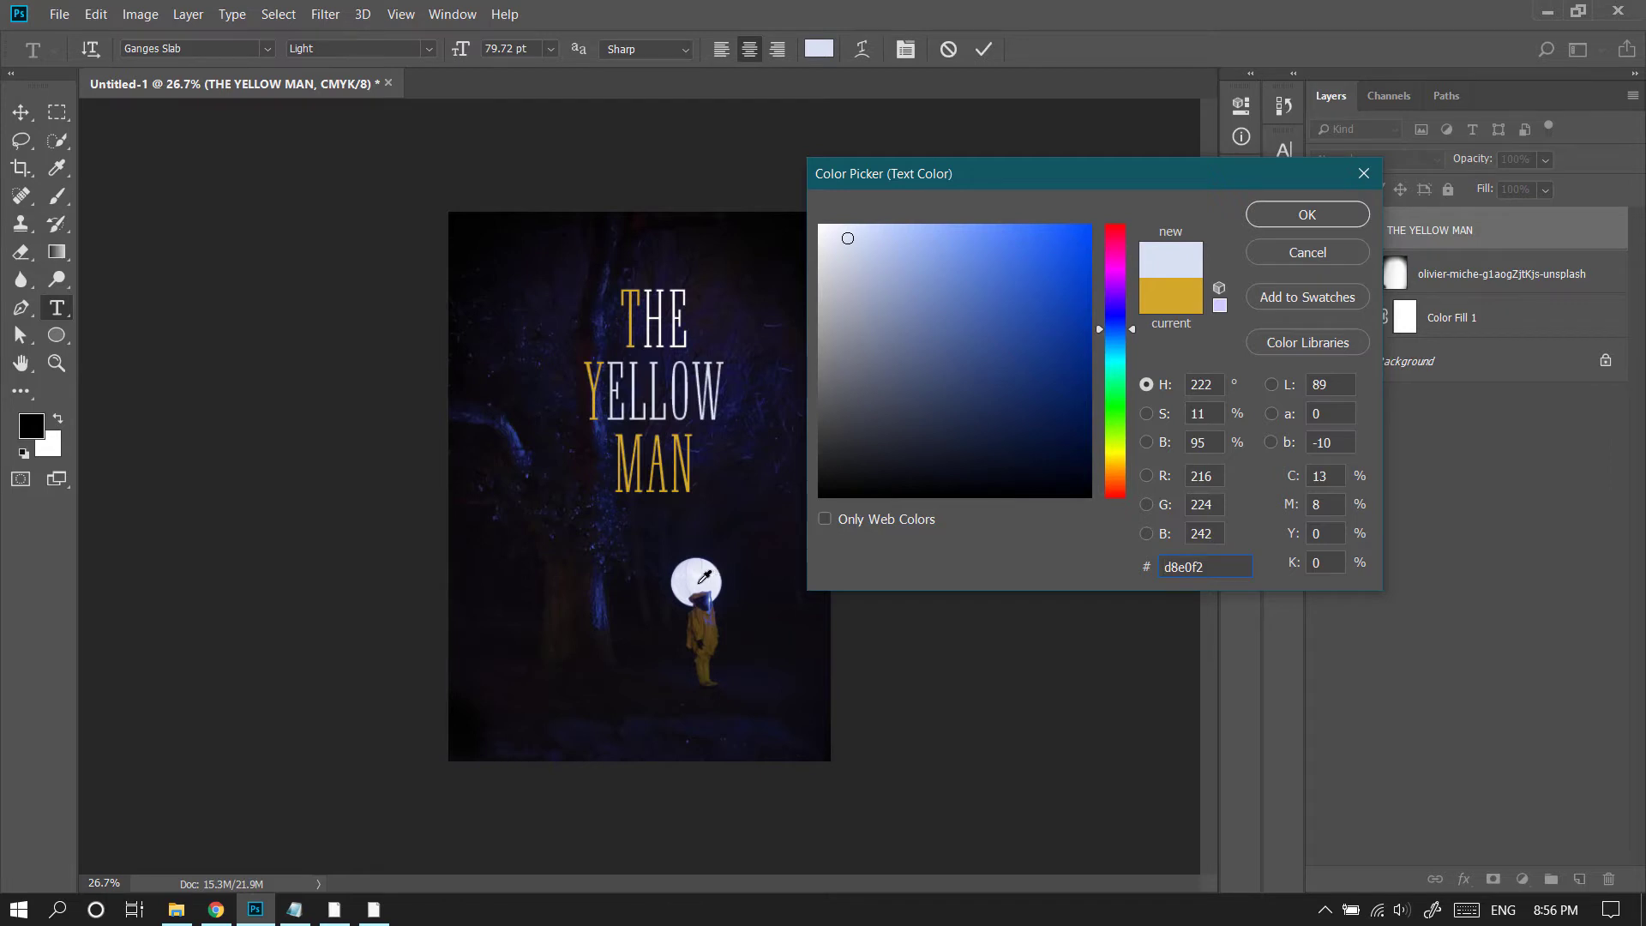
{"action": "left_click", "coordinate": [711, 584]}
{"action": "left_click", "coordinate": [1321, 221]}
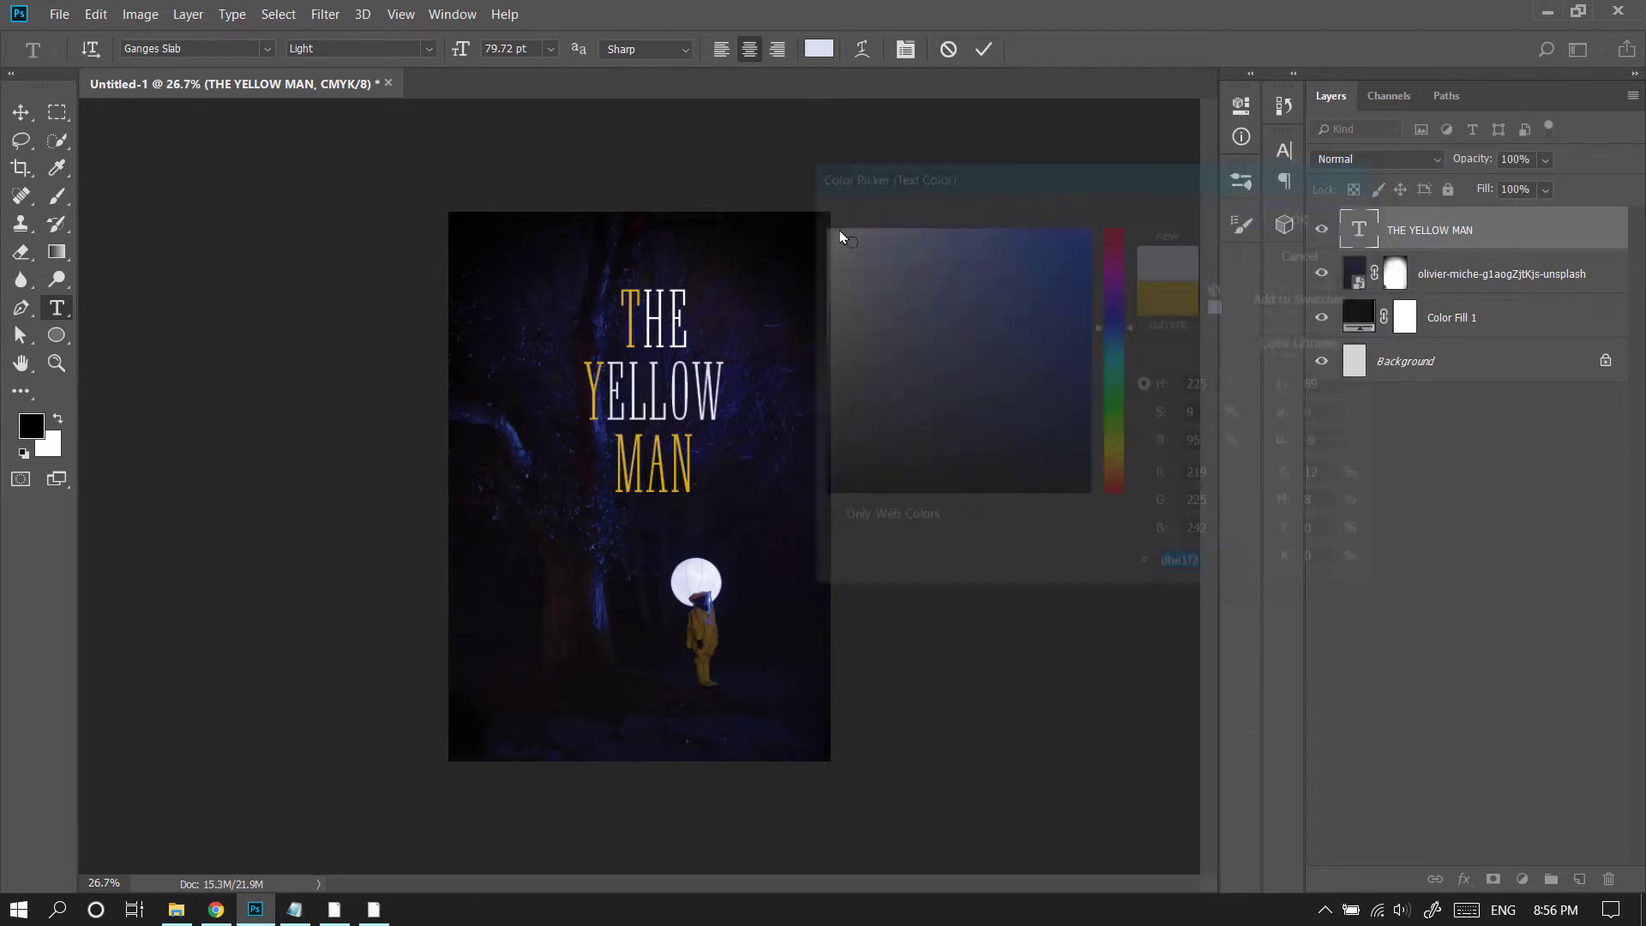
Step: Apply the pale blue dbe1f2 to the letters HE in the title's first line
{"action": "key", "text": "Left"}
{"action": "key", "text": "shift+End"}
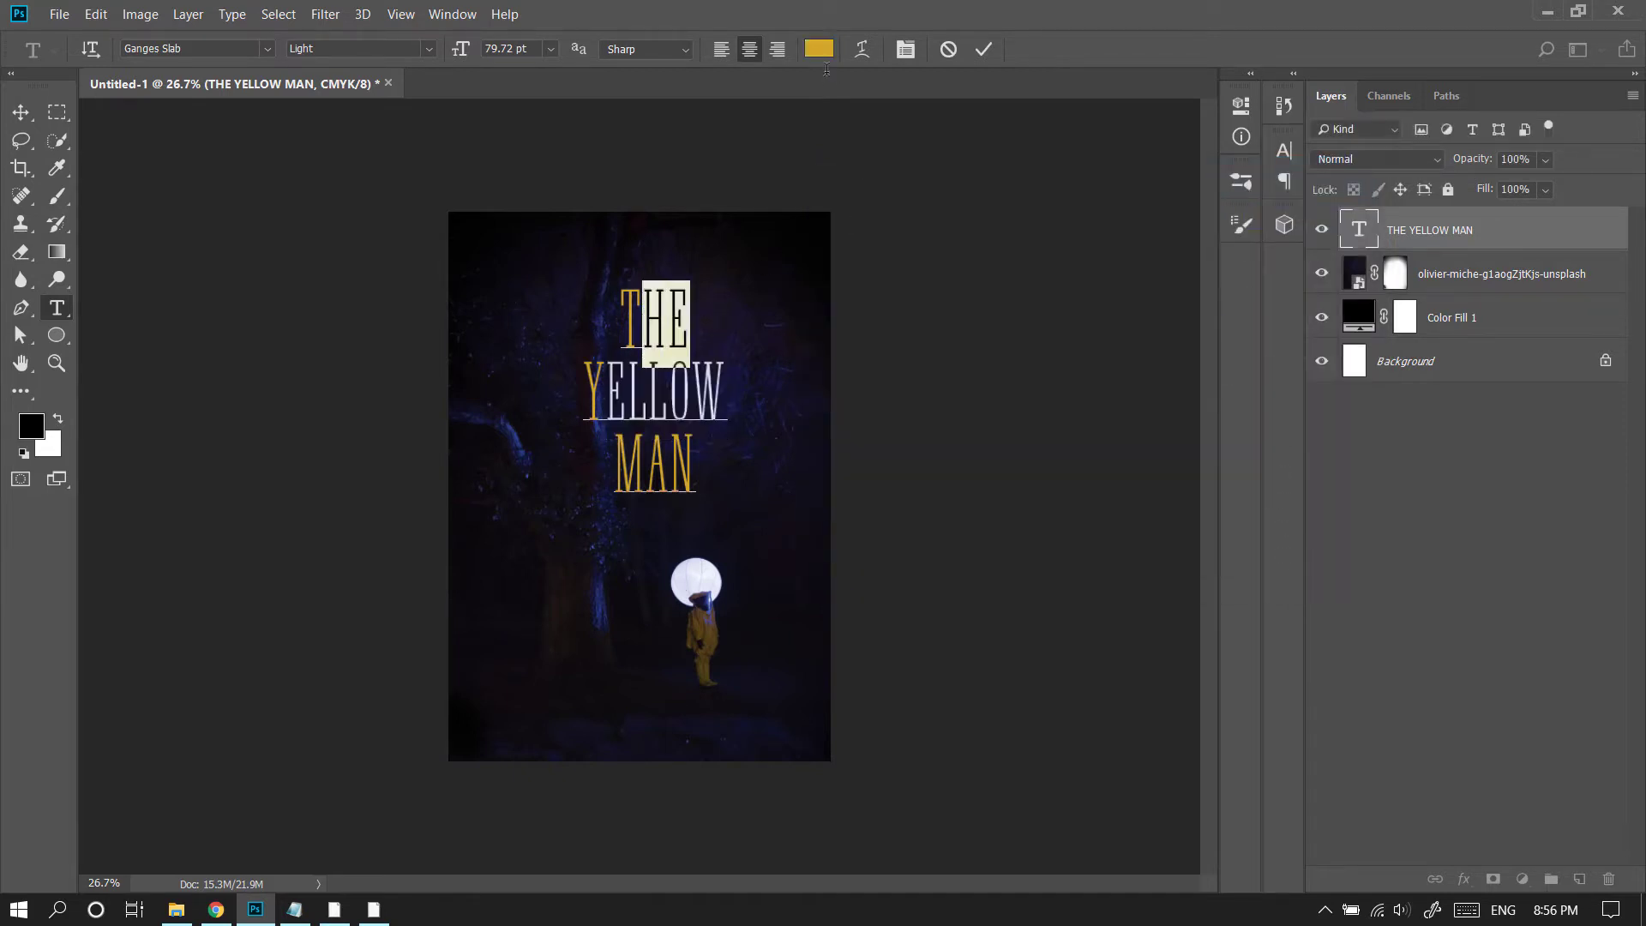
{"action": "left_click", "coordinate": [819, 49]}
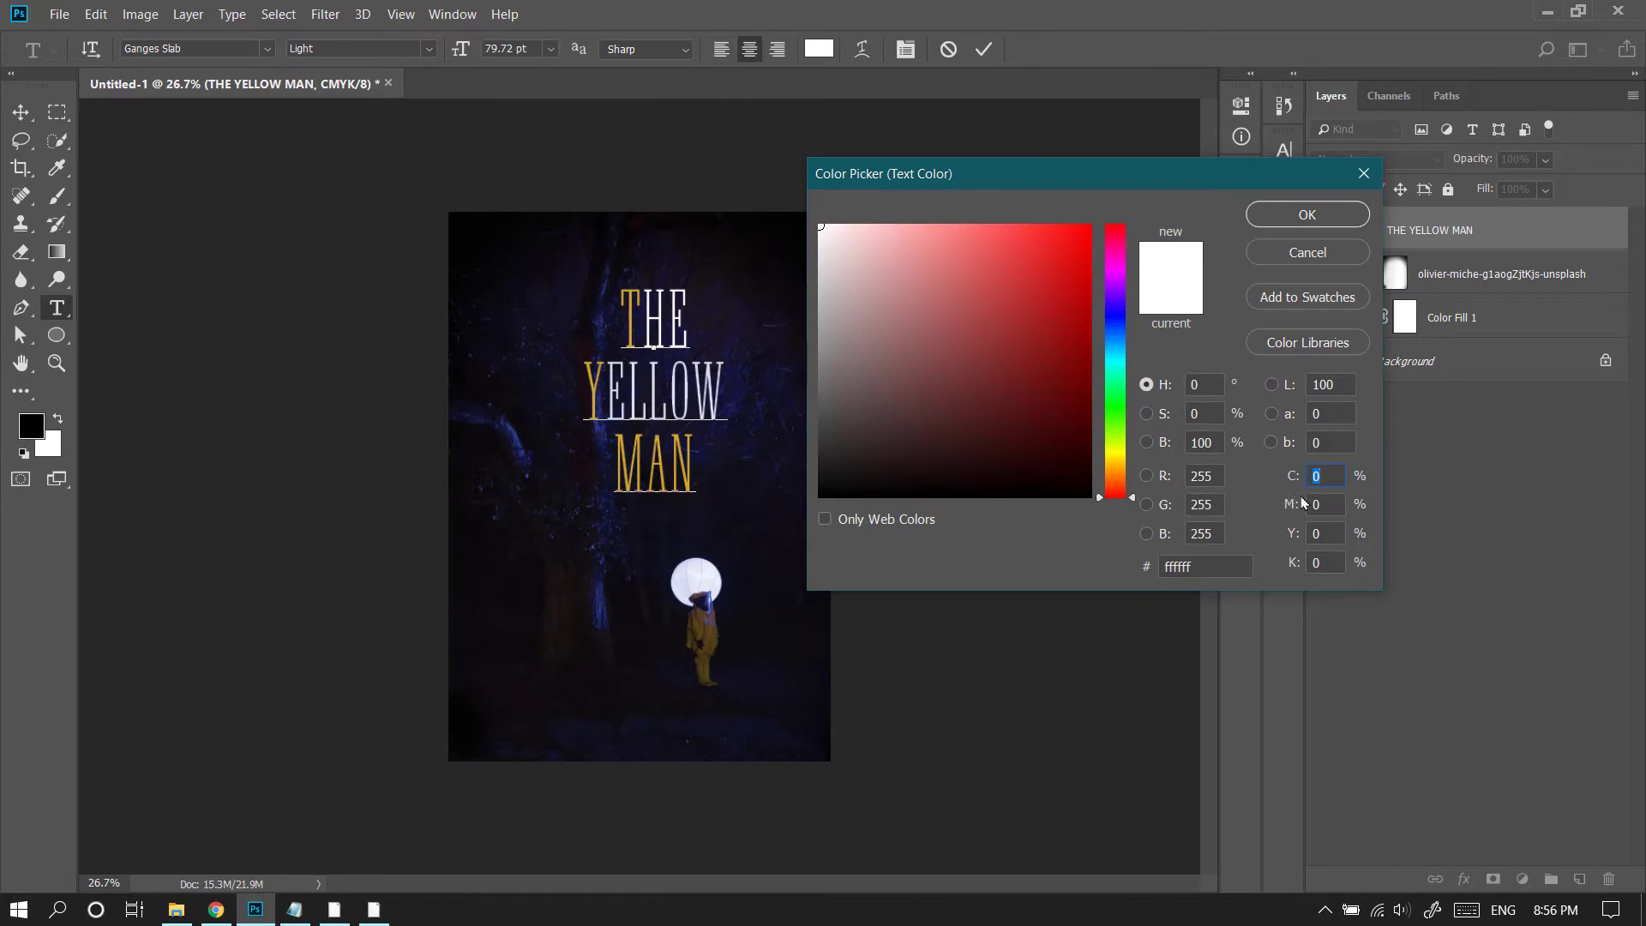
{"action": "key", "text": "ctrl+v"}
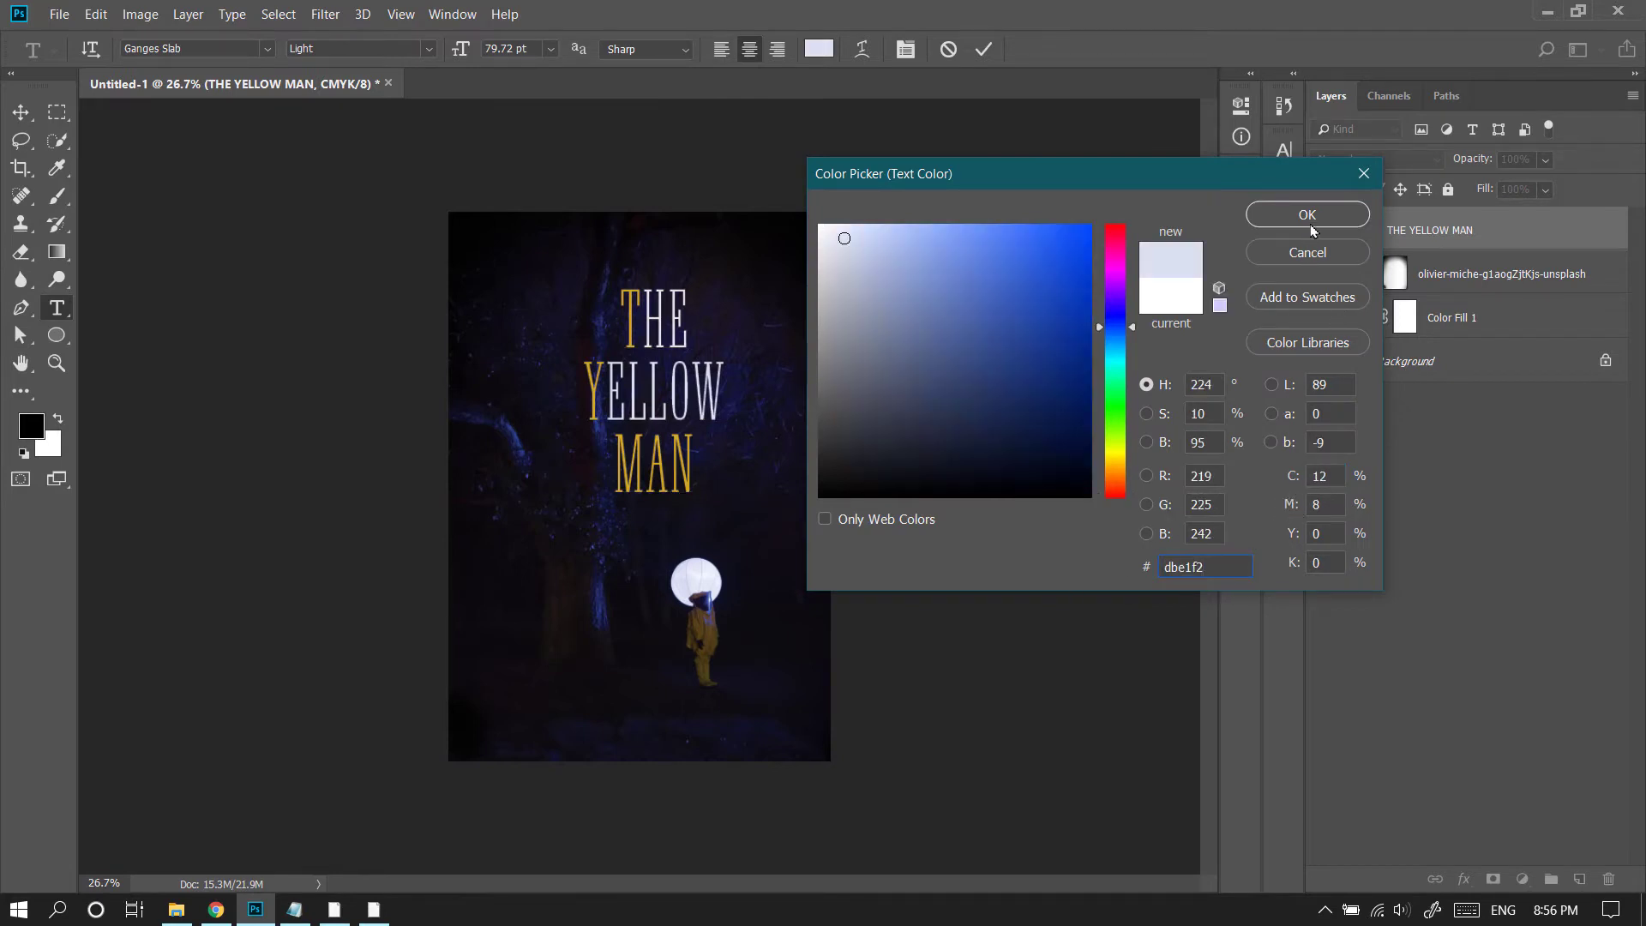
{"action": "left_click", "coordinate": [1306, 214]}
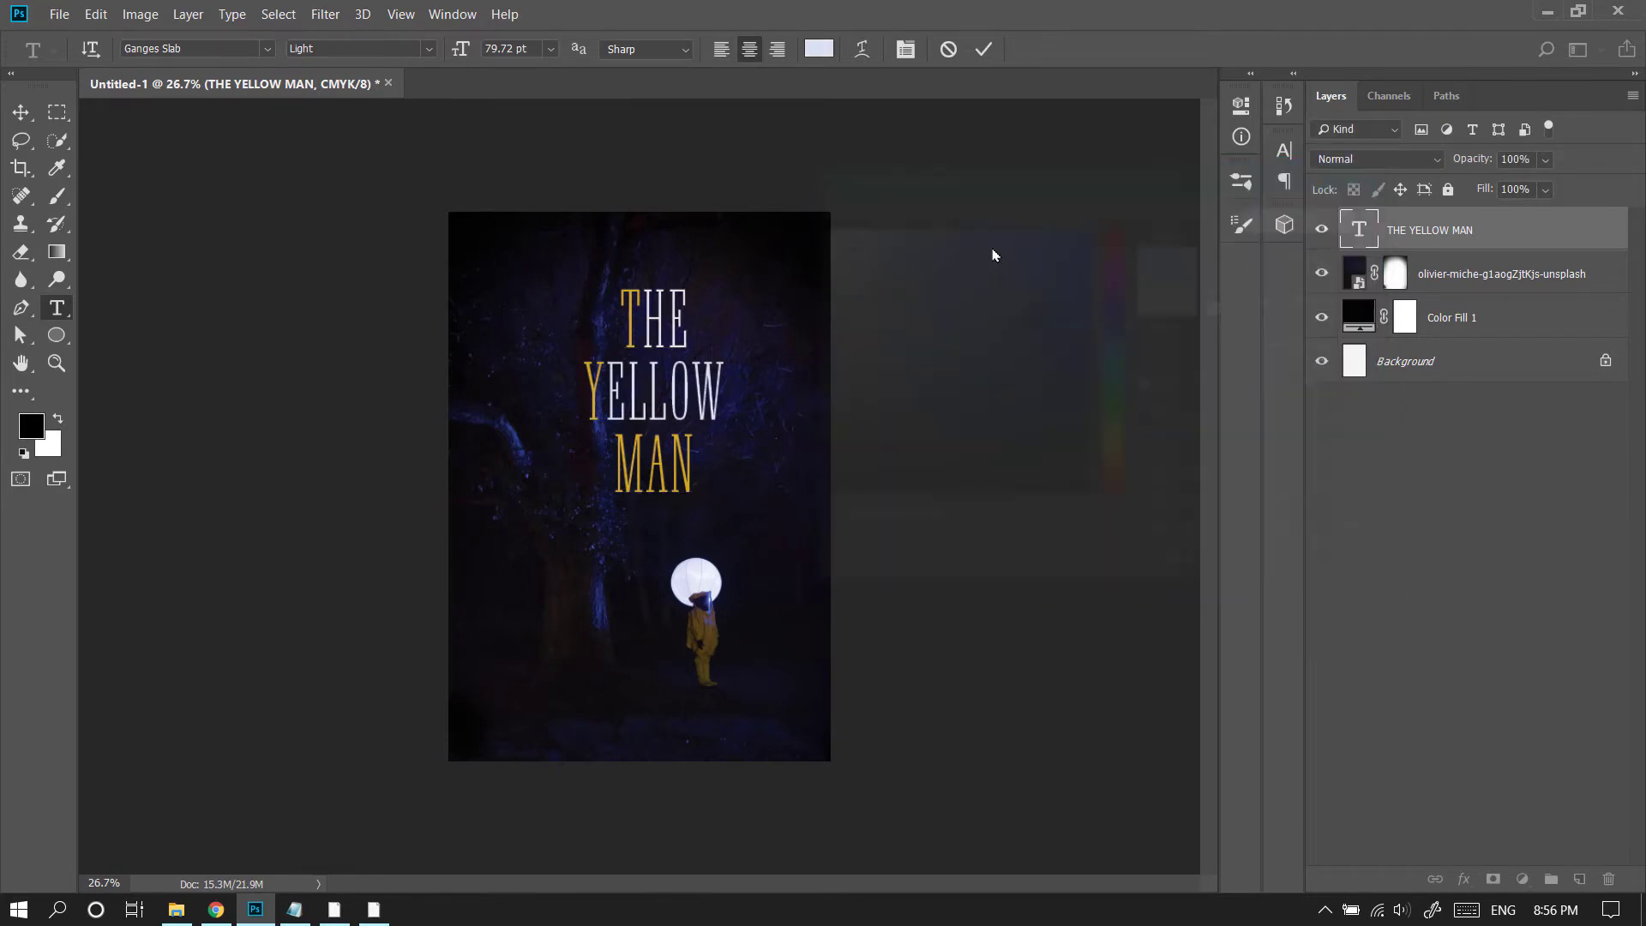
Step: Set the color of the word MAN to dbe1f2 and commit the text edit
{"action": "left_click", "coordinate": [680, 470]}
{"action": "left_click_drag", "start_coordinate": [621, 463], "coordinate": [715, 465]}
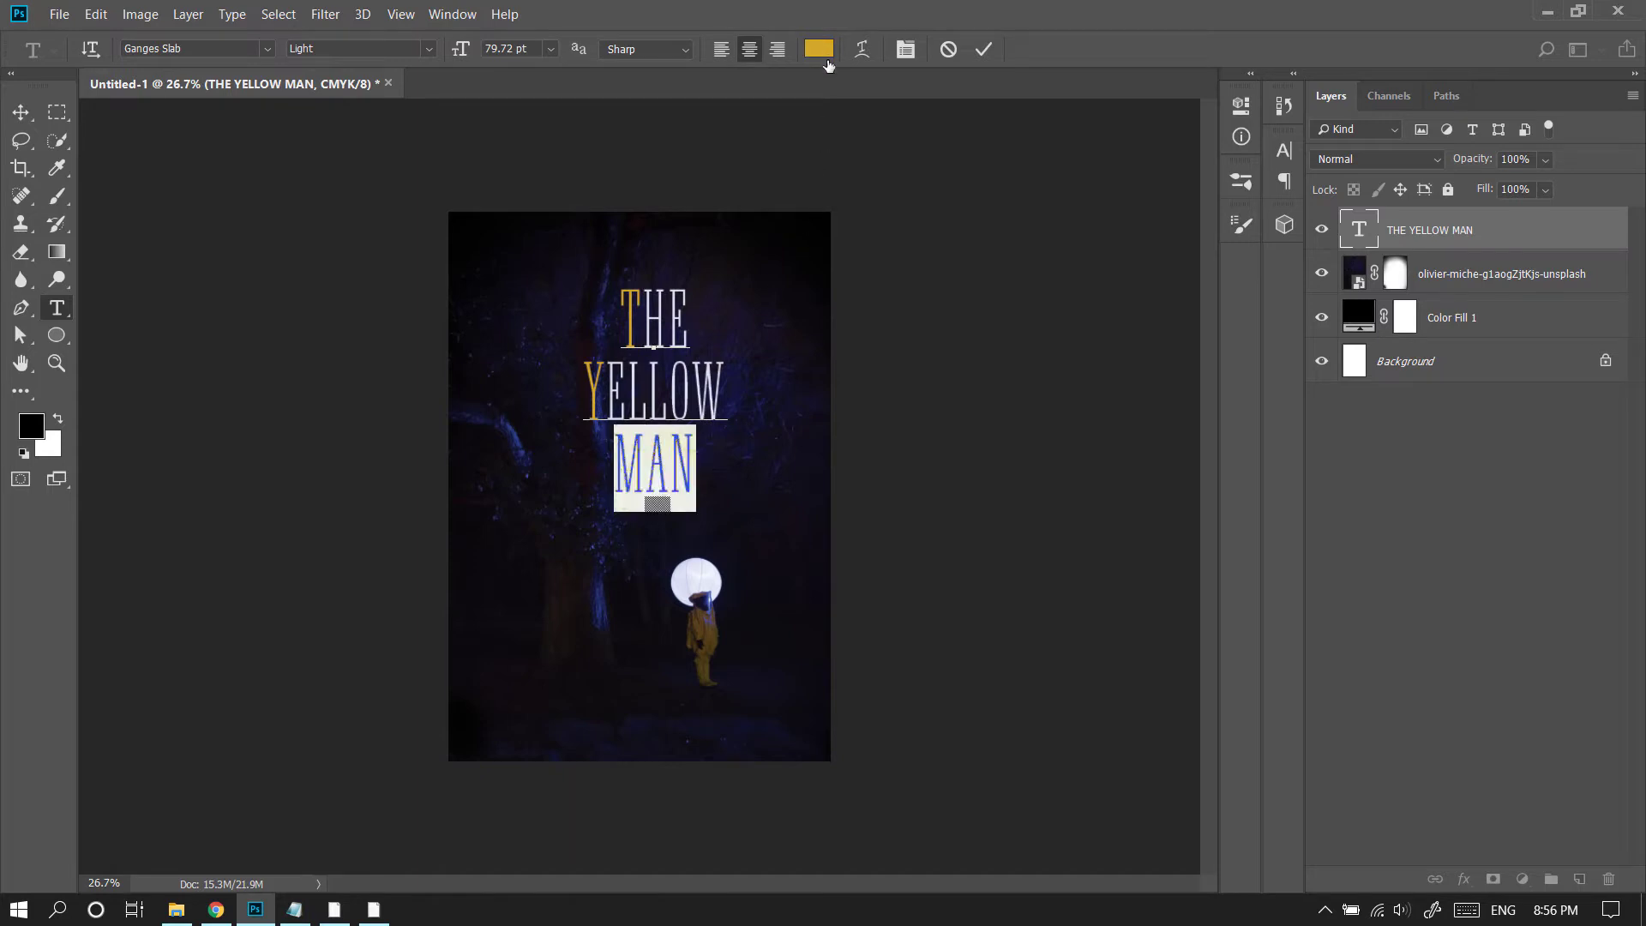
{"action": "left_click", "coordinate": [819, 50]}
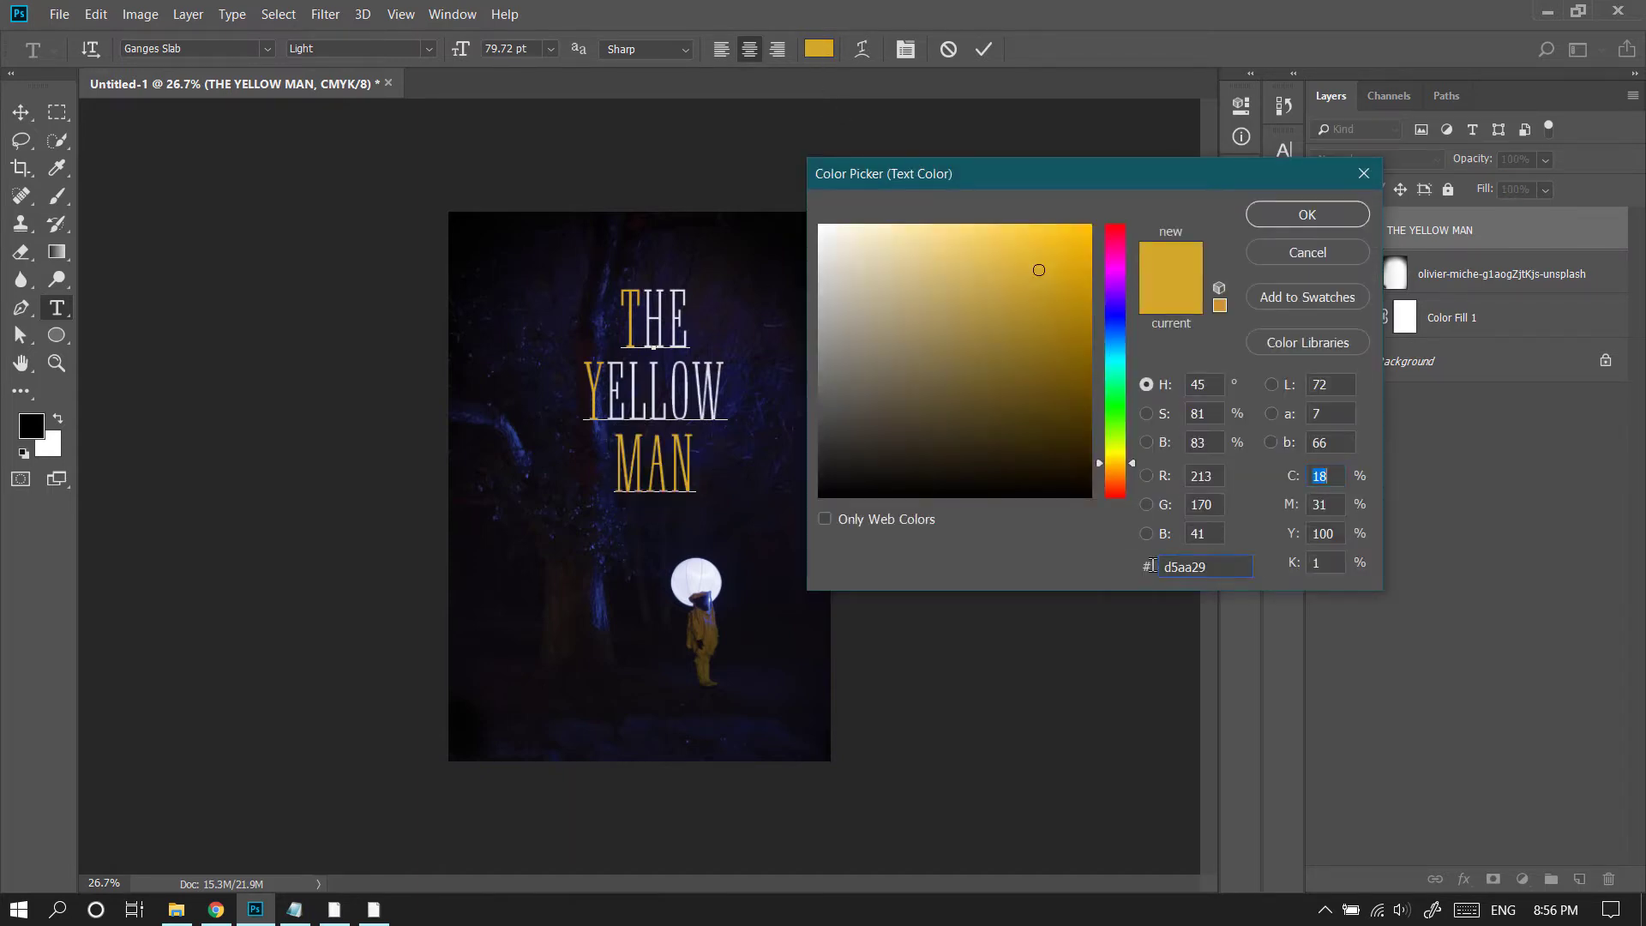
{"action": "type", "text": "dbe1f2"}
{"action": "left_click", "coordinate": [1308, 219]}
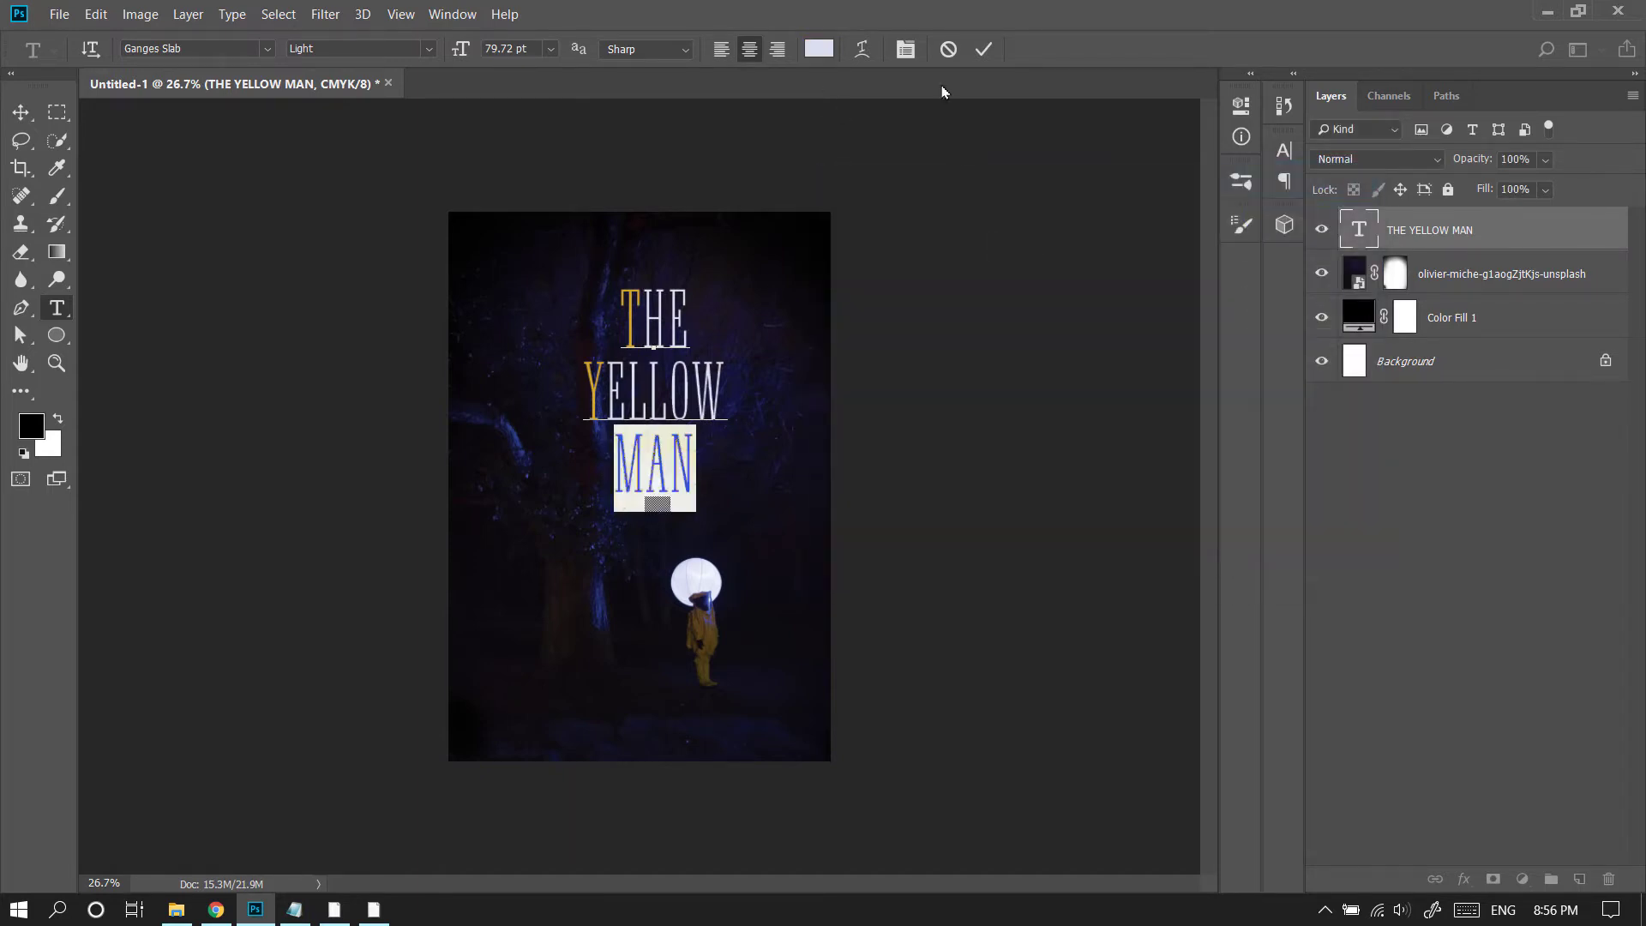
{"action": "left_click", "coordinate": [983, 50]}
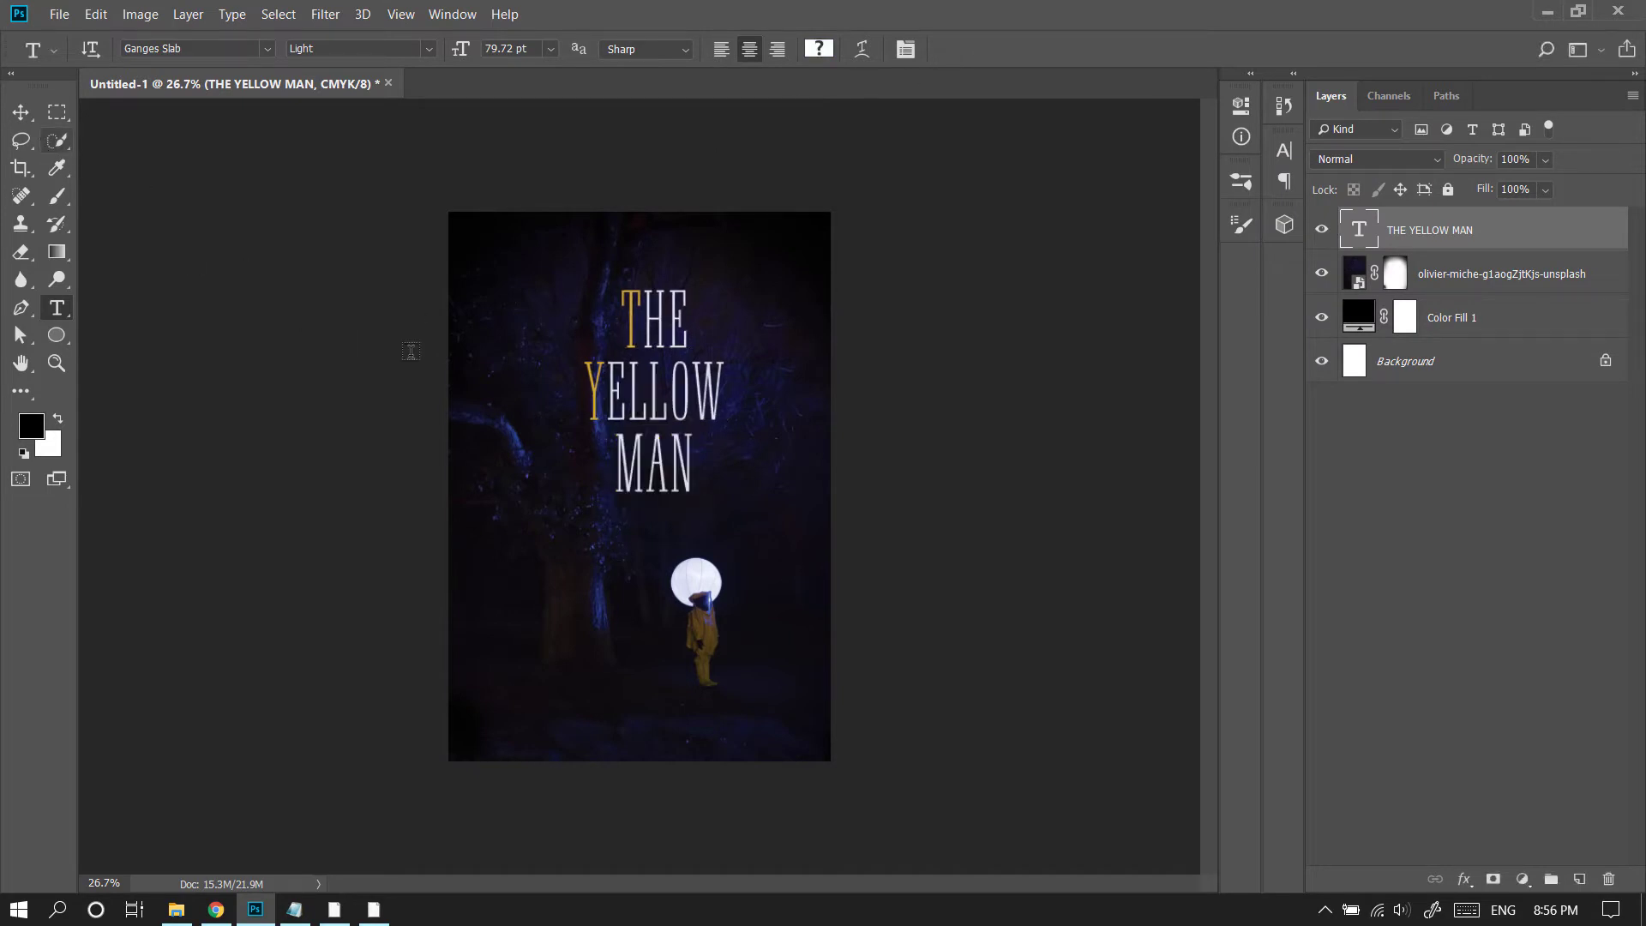
Step: Recolor the letter M of MAN golden yellow (d4aa2a) by sampling the Y of YELLOW
{"action": "left_click_drag", "start_coordinate": [642, 464], "coordinate": [617, 464]}
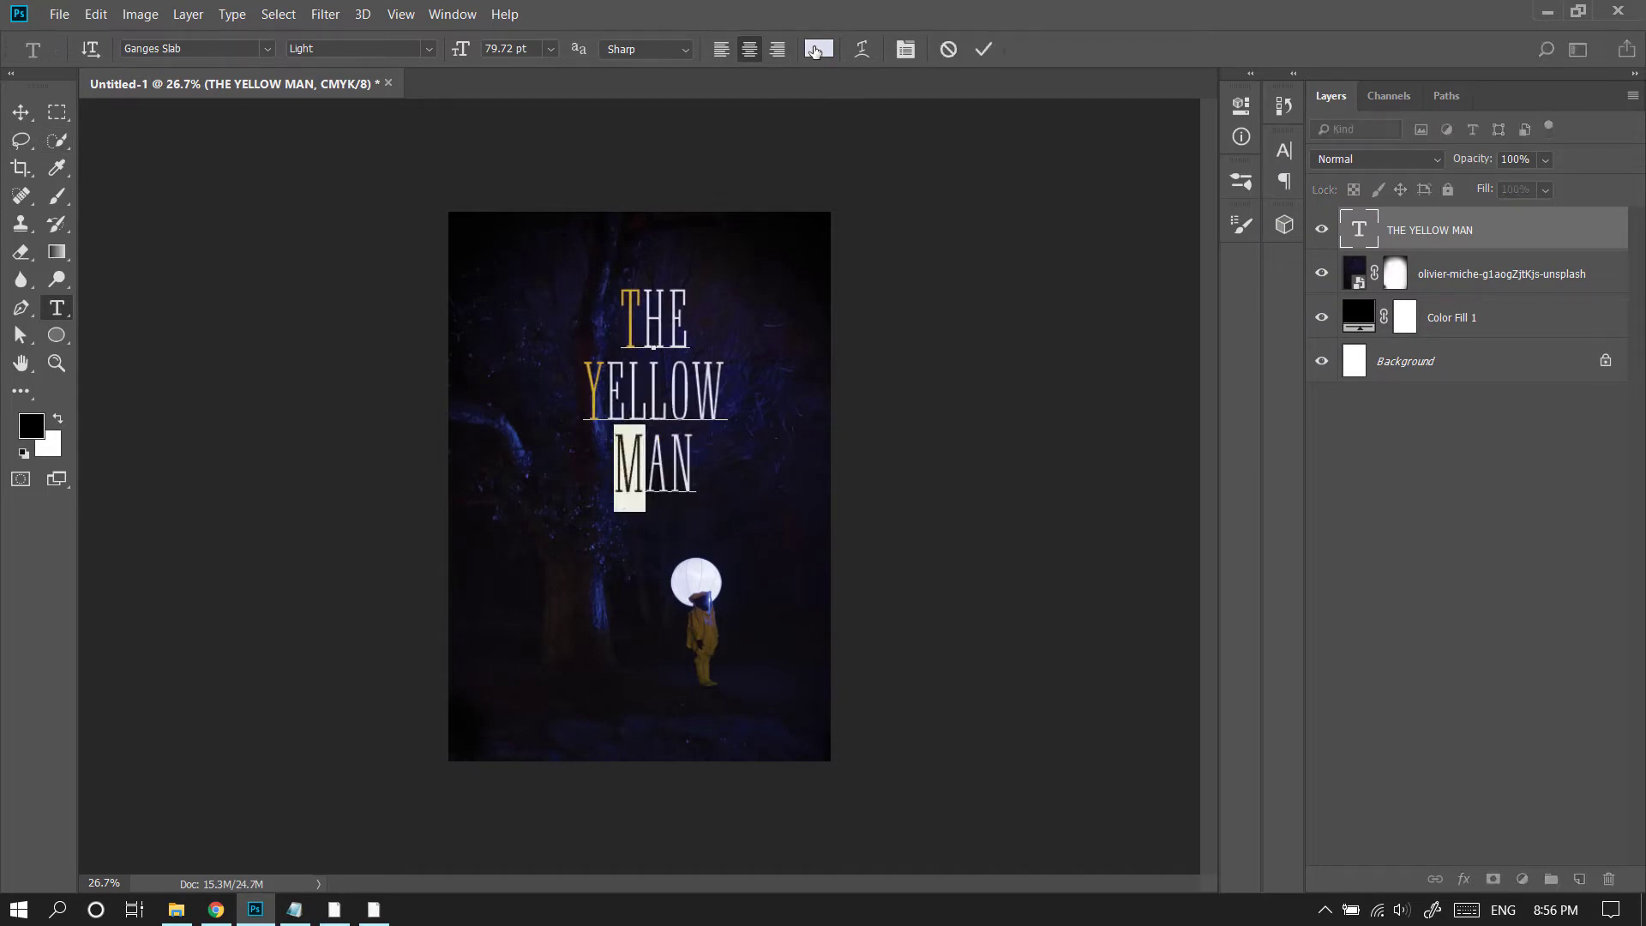
{"action": "left_click", "coordinate": [817, 50]}
{"action": "scroll", "coordinate": [604, 392], "scroll_direction": "up", "scroll_amount": 16}
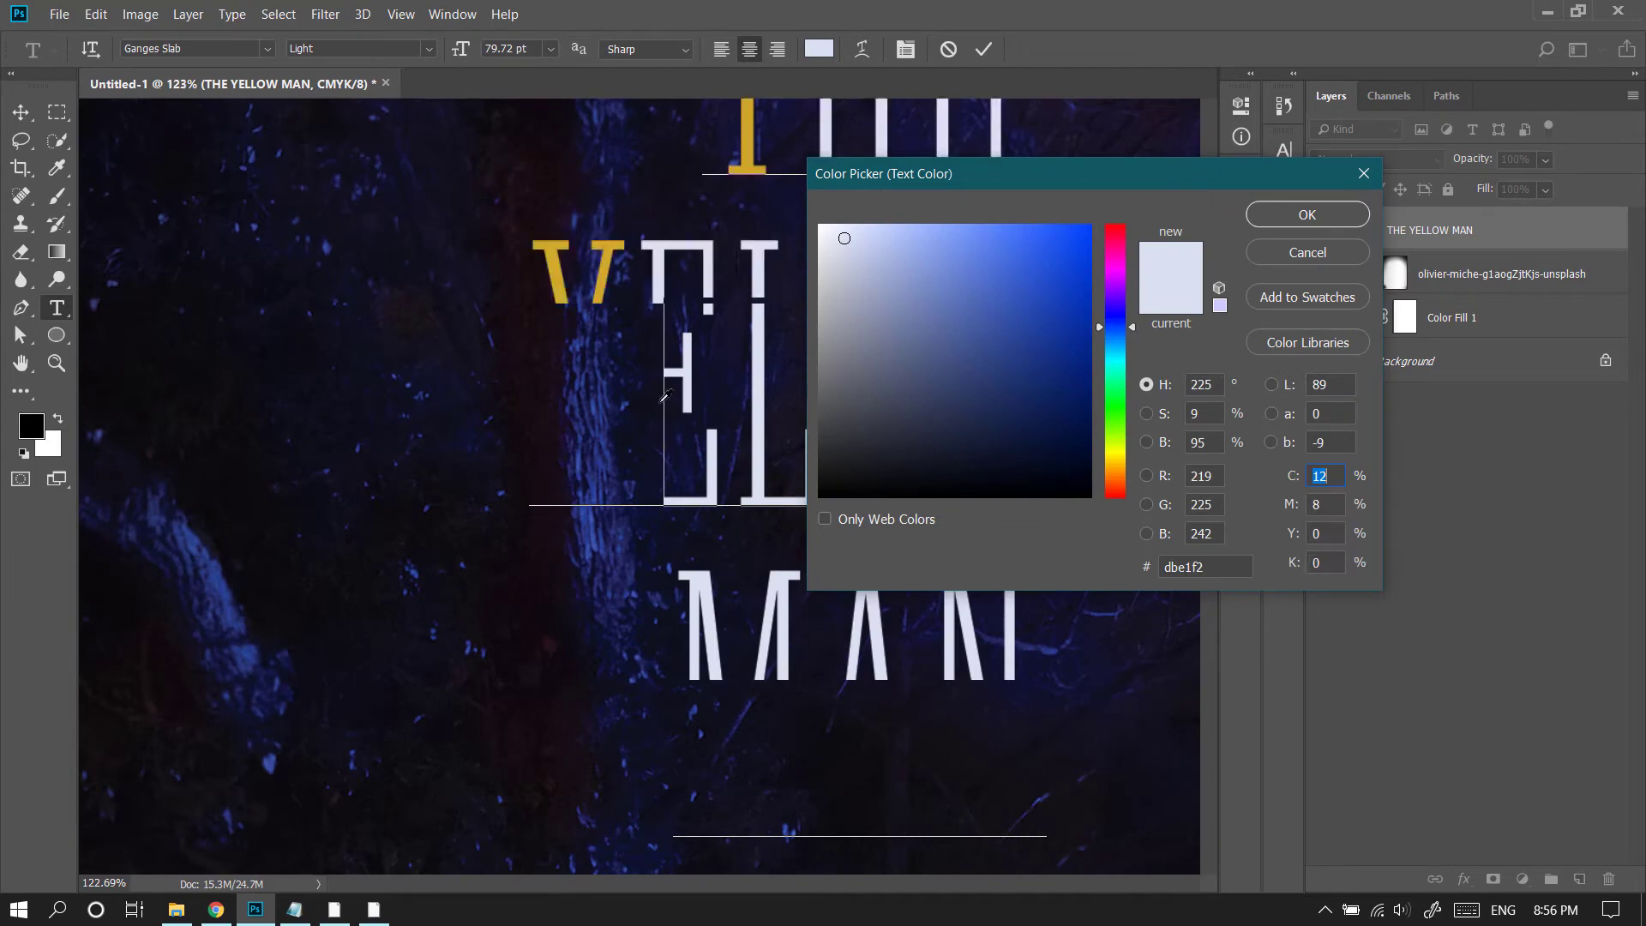
{"action": "left_click", "coordinate": [596, 385]}
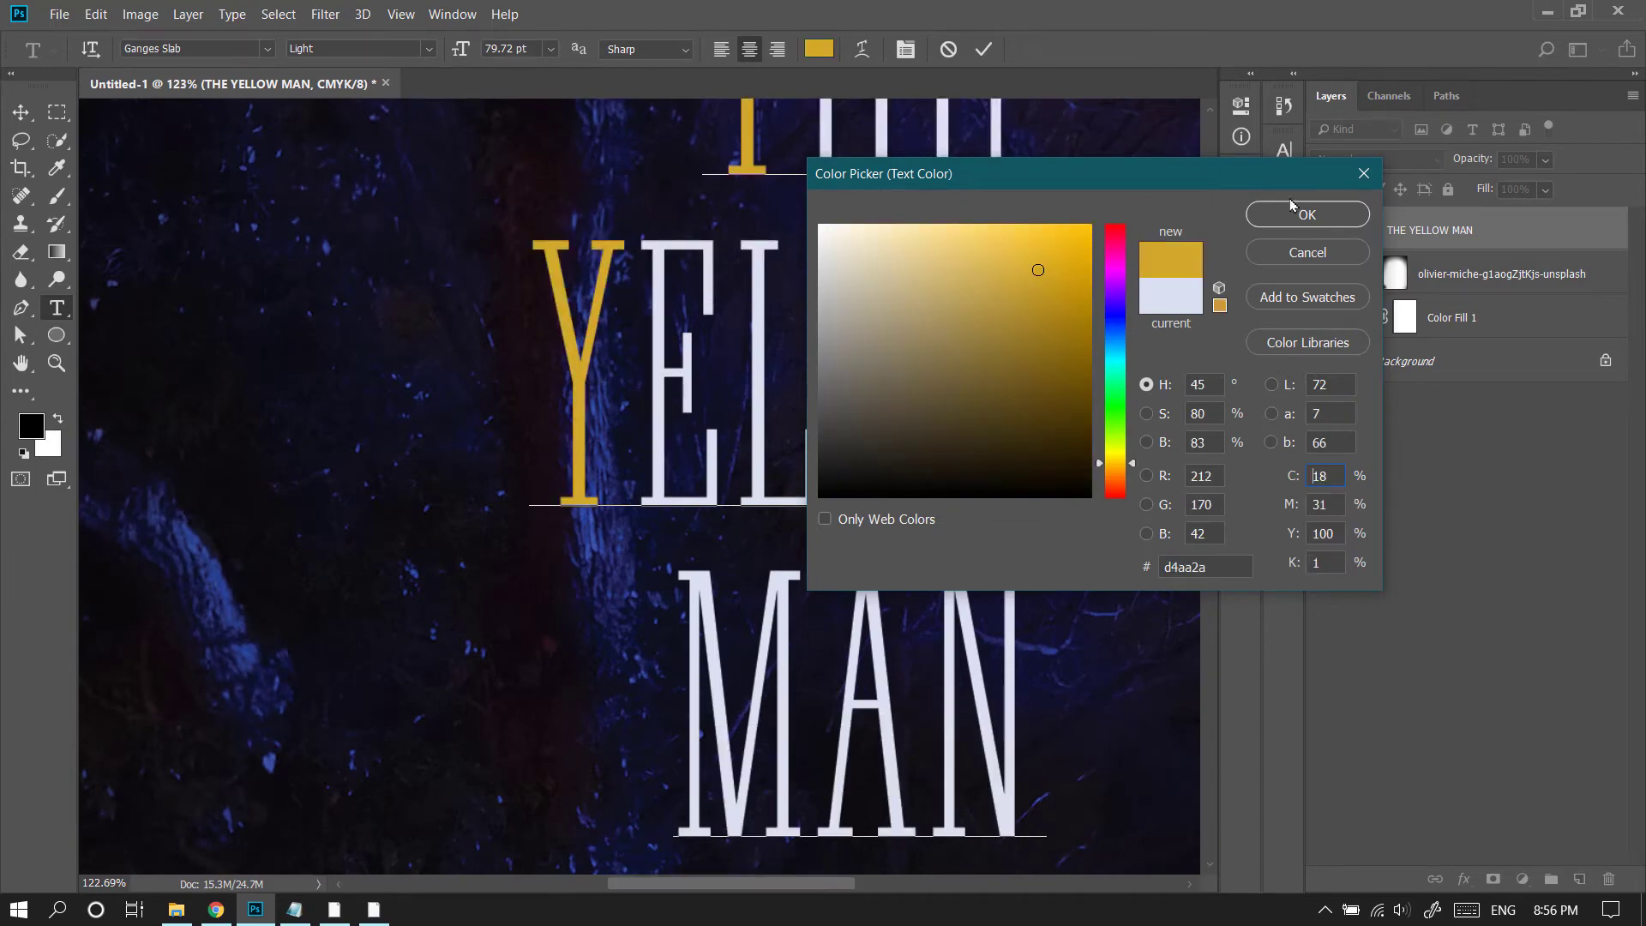
{"action": "left_click", "coordinate": [1294, 210]}
{"action": "left_click", "coordinate": [983, 52]}
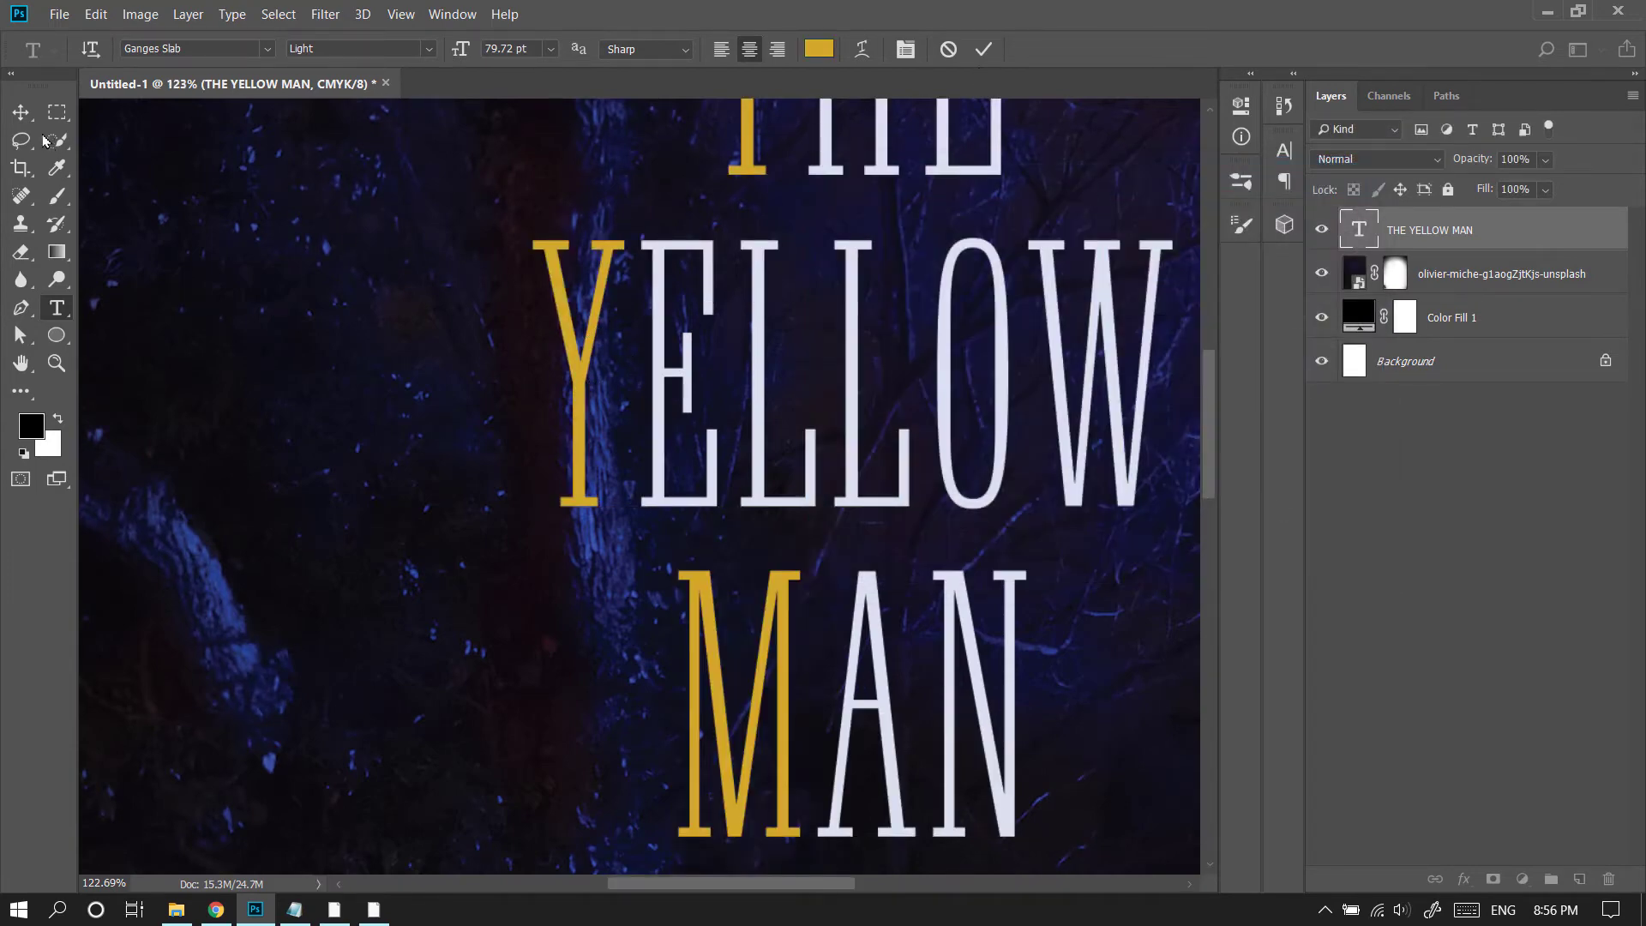
Step: Shift the title slightly lower and center it horizontally on the whole canvas, clearing the selection when done
{"action": "left_click", "coordinate": [20, 113]}
{"action": "scroll", "coordinate": [917, 451], "scroll_direction": "down", "scroll_amount": 4}
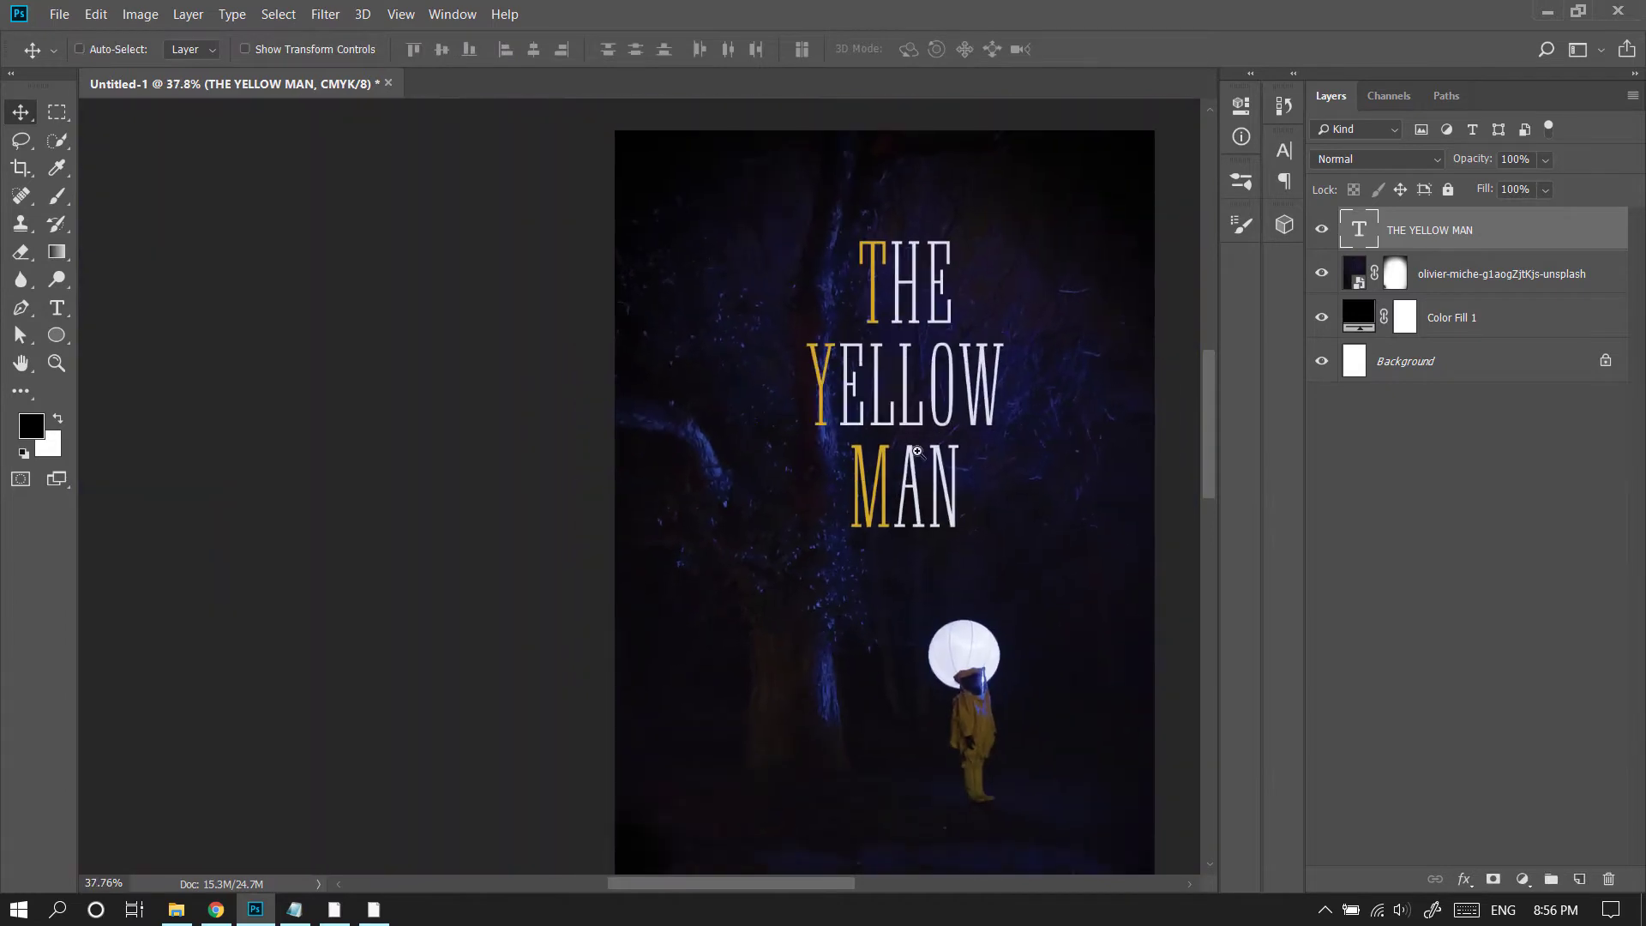
{"action": "scroll", "coordinate": [916, 451], "scroll_direction": "down", "scroll_amount": 2}
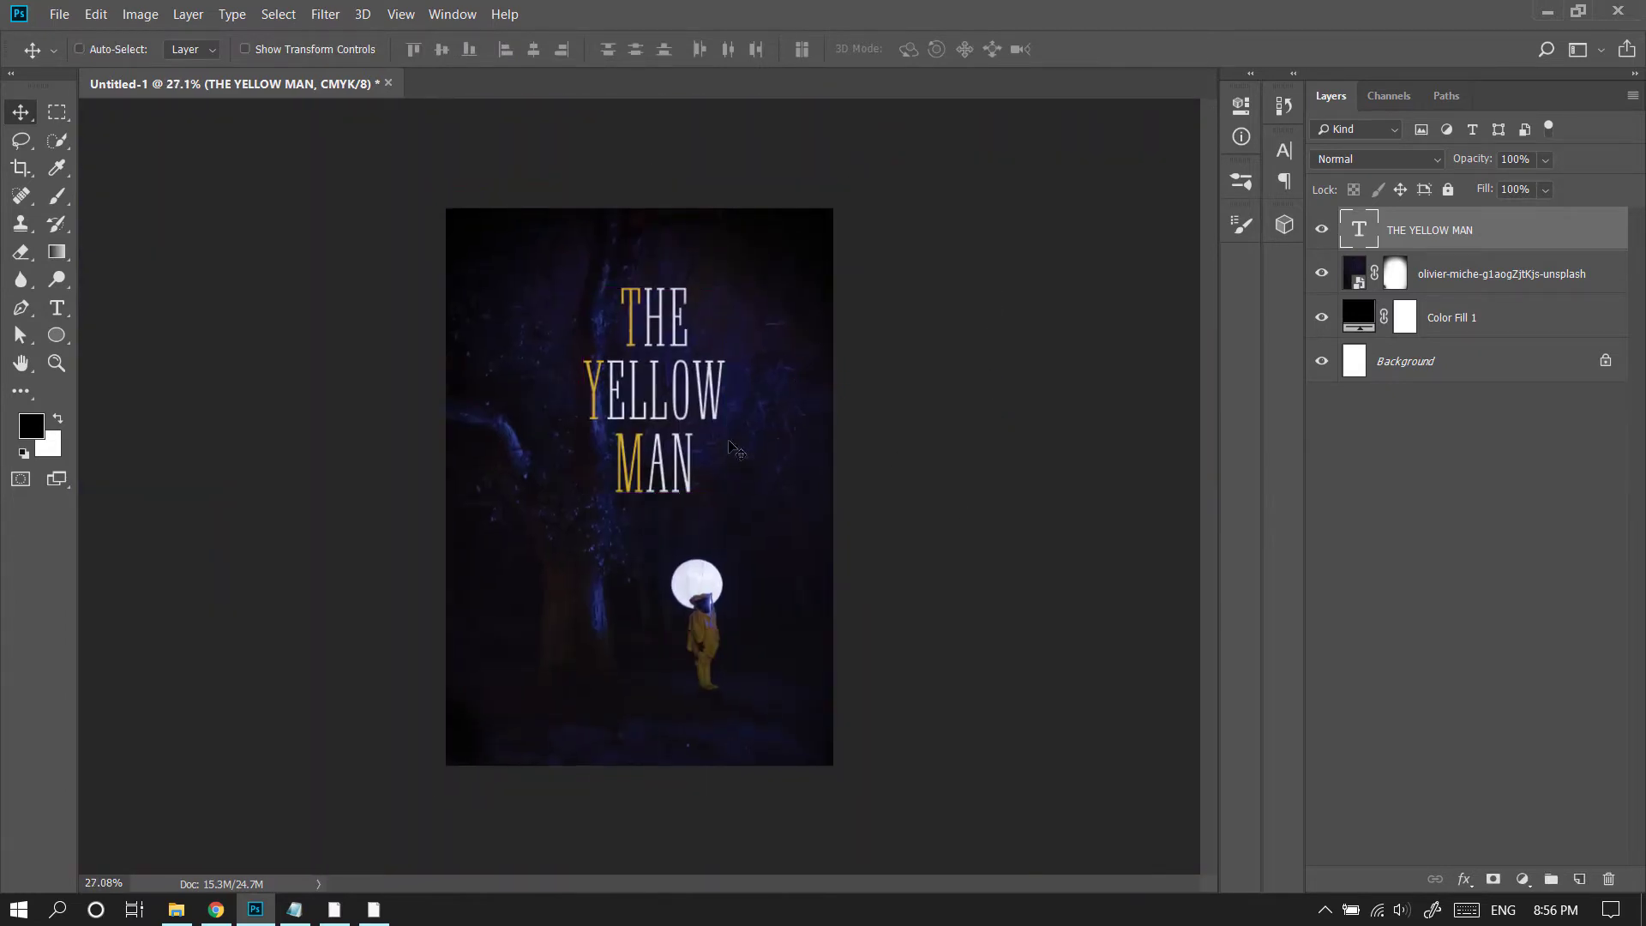
{"action": "left_click_drag", "start_coordinate": [680, 347], "coordinate": [684, 356]}
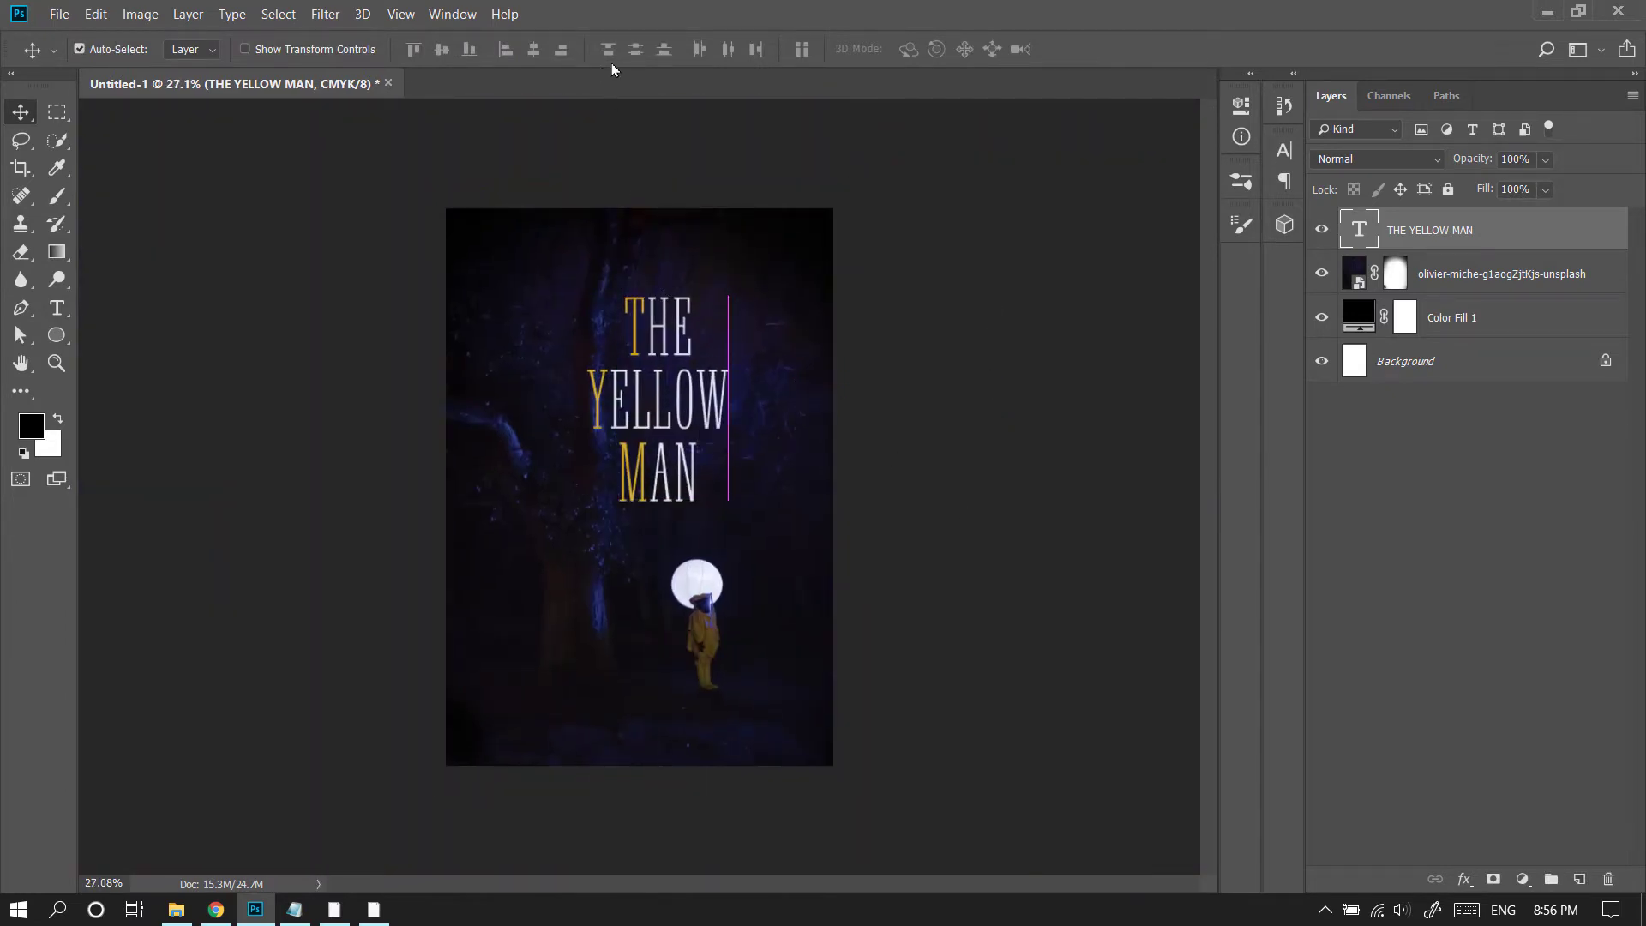
{"action": "key", "text": "ctrl+a"}
{"action": "left_click", "coordinate": [533, 48]}
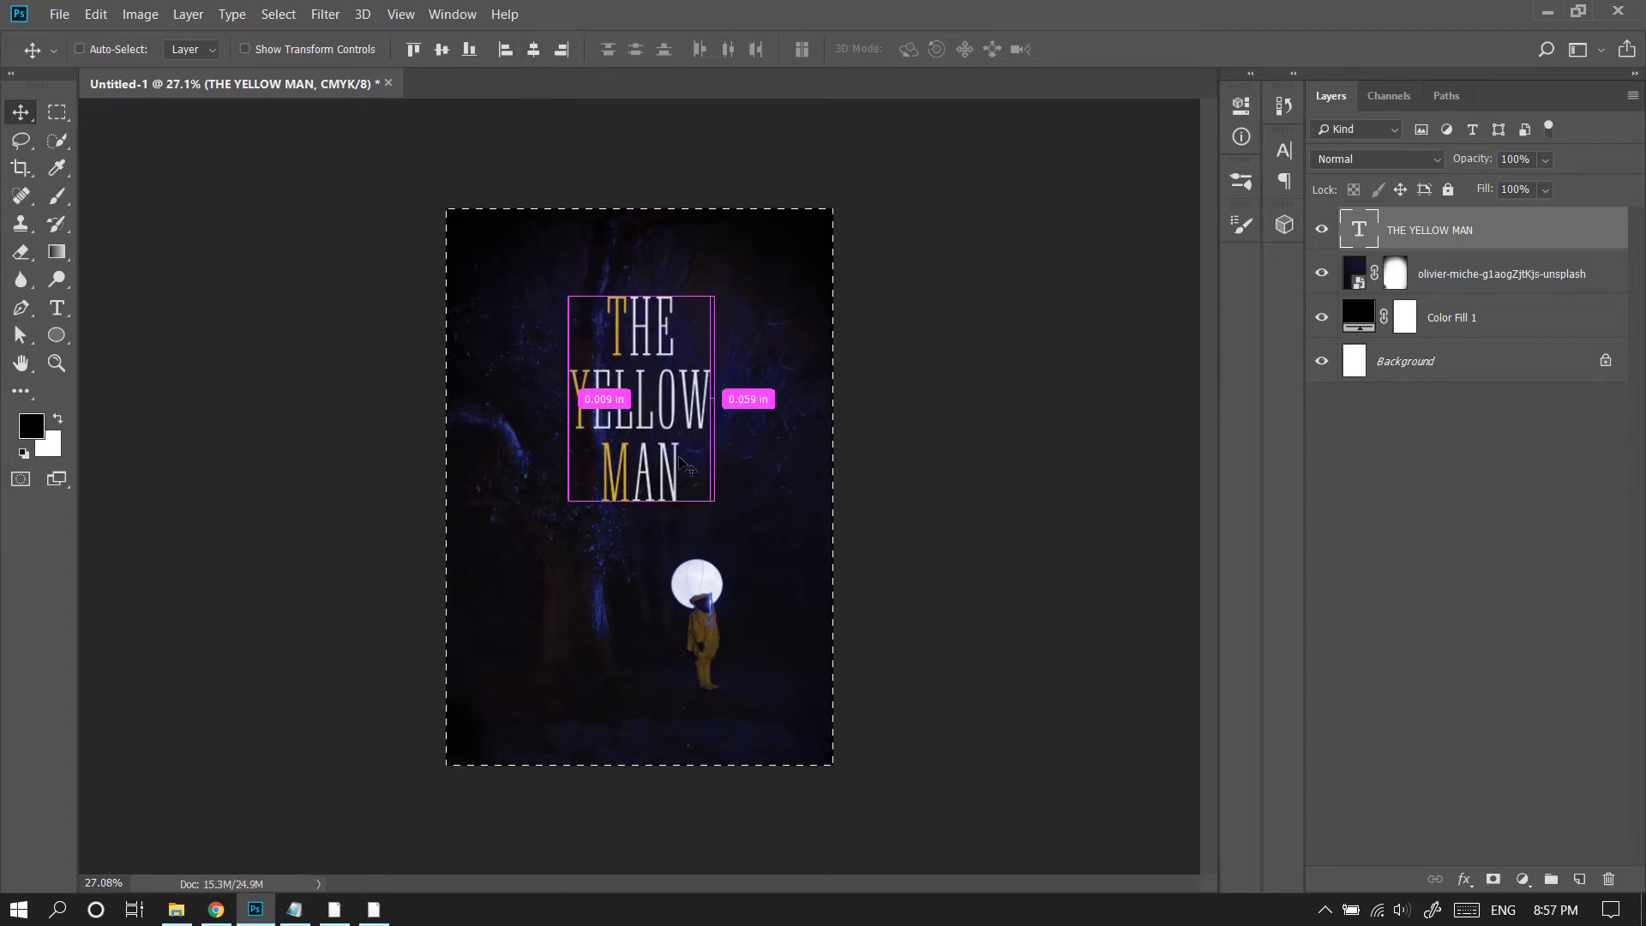
{"action": "key", "text": "ctrl+d"}
Step: Switch to Notepad, copy the author's name, and return to Photoshop with the Type tool active
{"action": "left_click", "coordinate": [294, 909]}
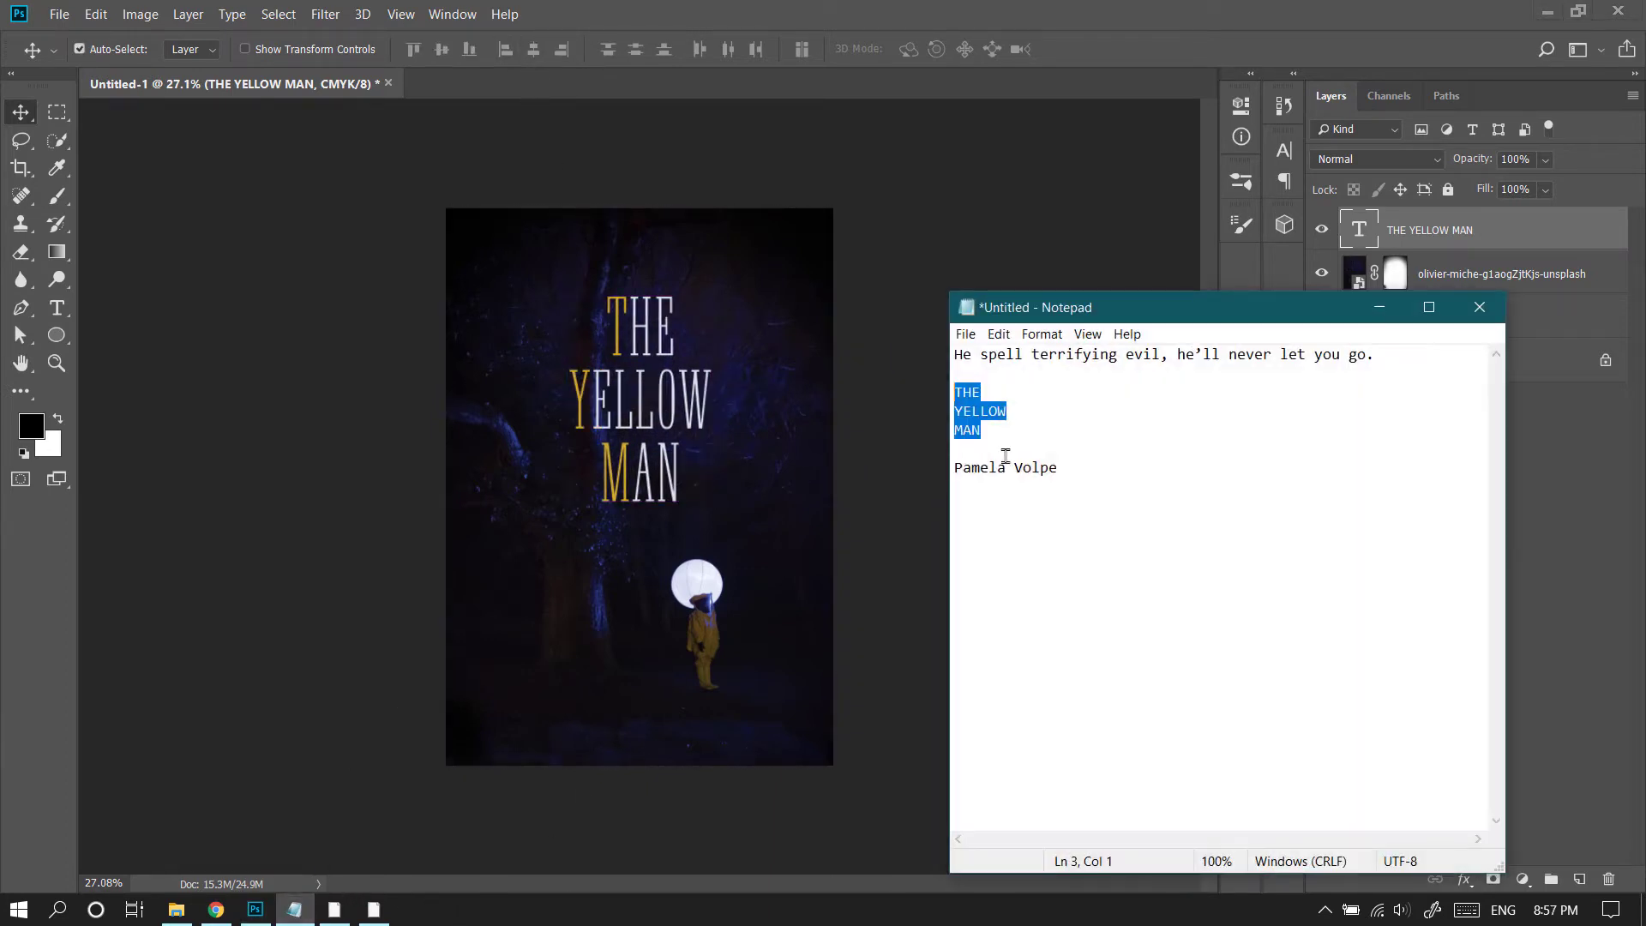
{"action": "left_click_drag", "start_coordinate": [955, 469], "coordinate": [1104, 467]}
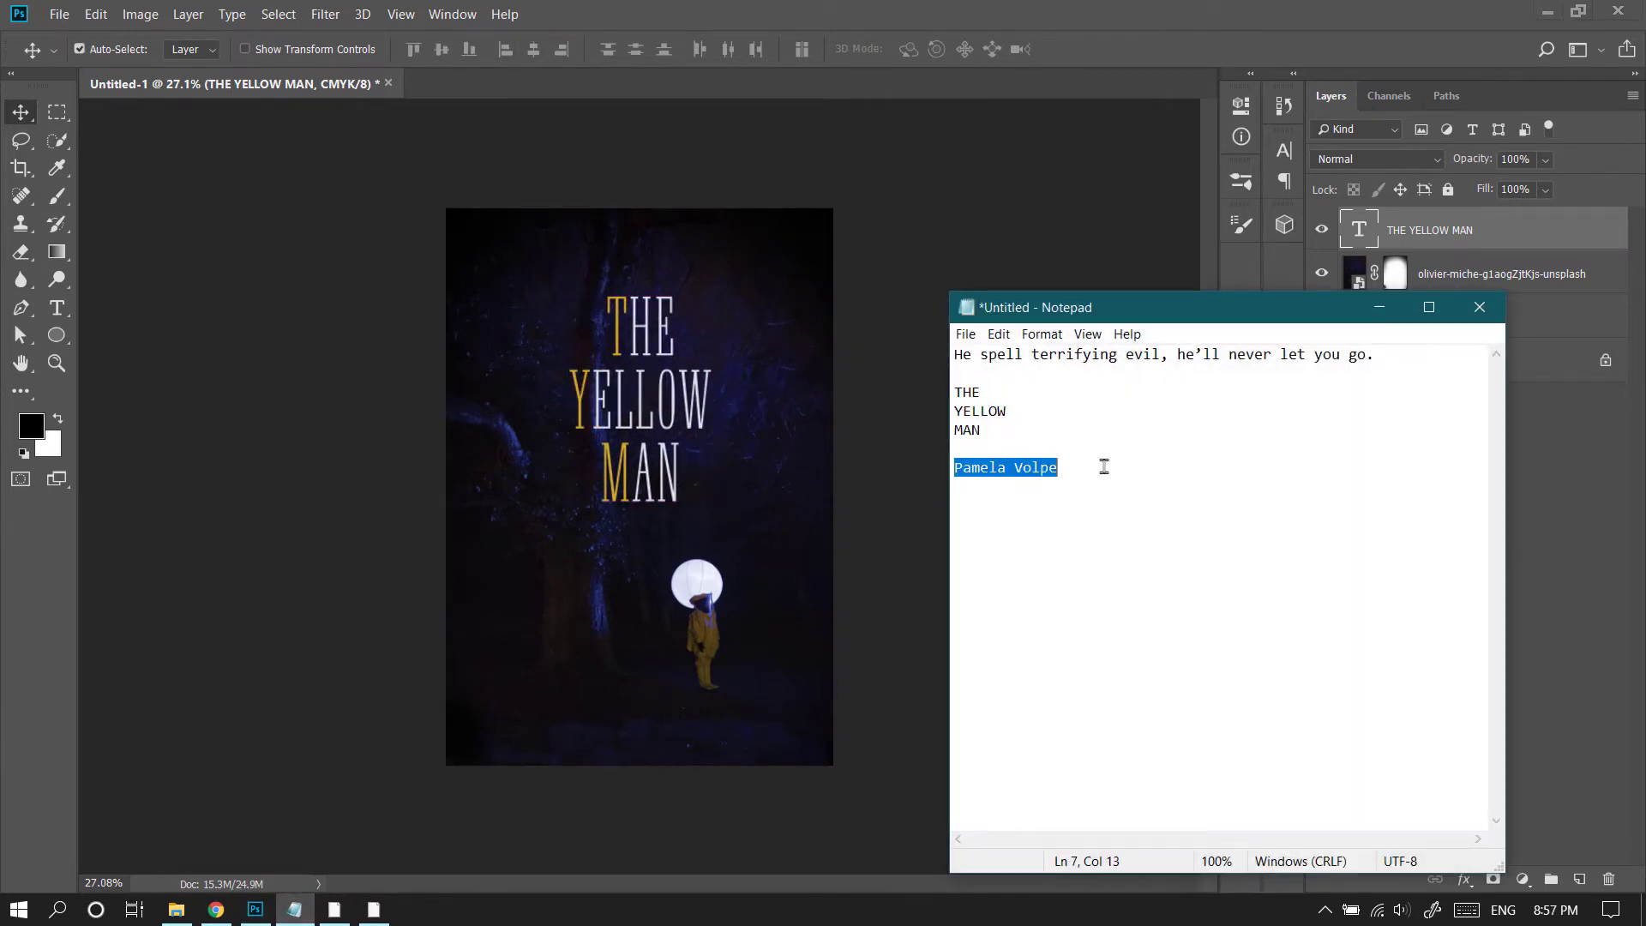
{"action": "left_click", "coordinate": [1379, 306]}
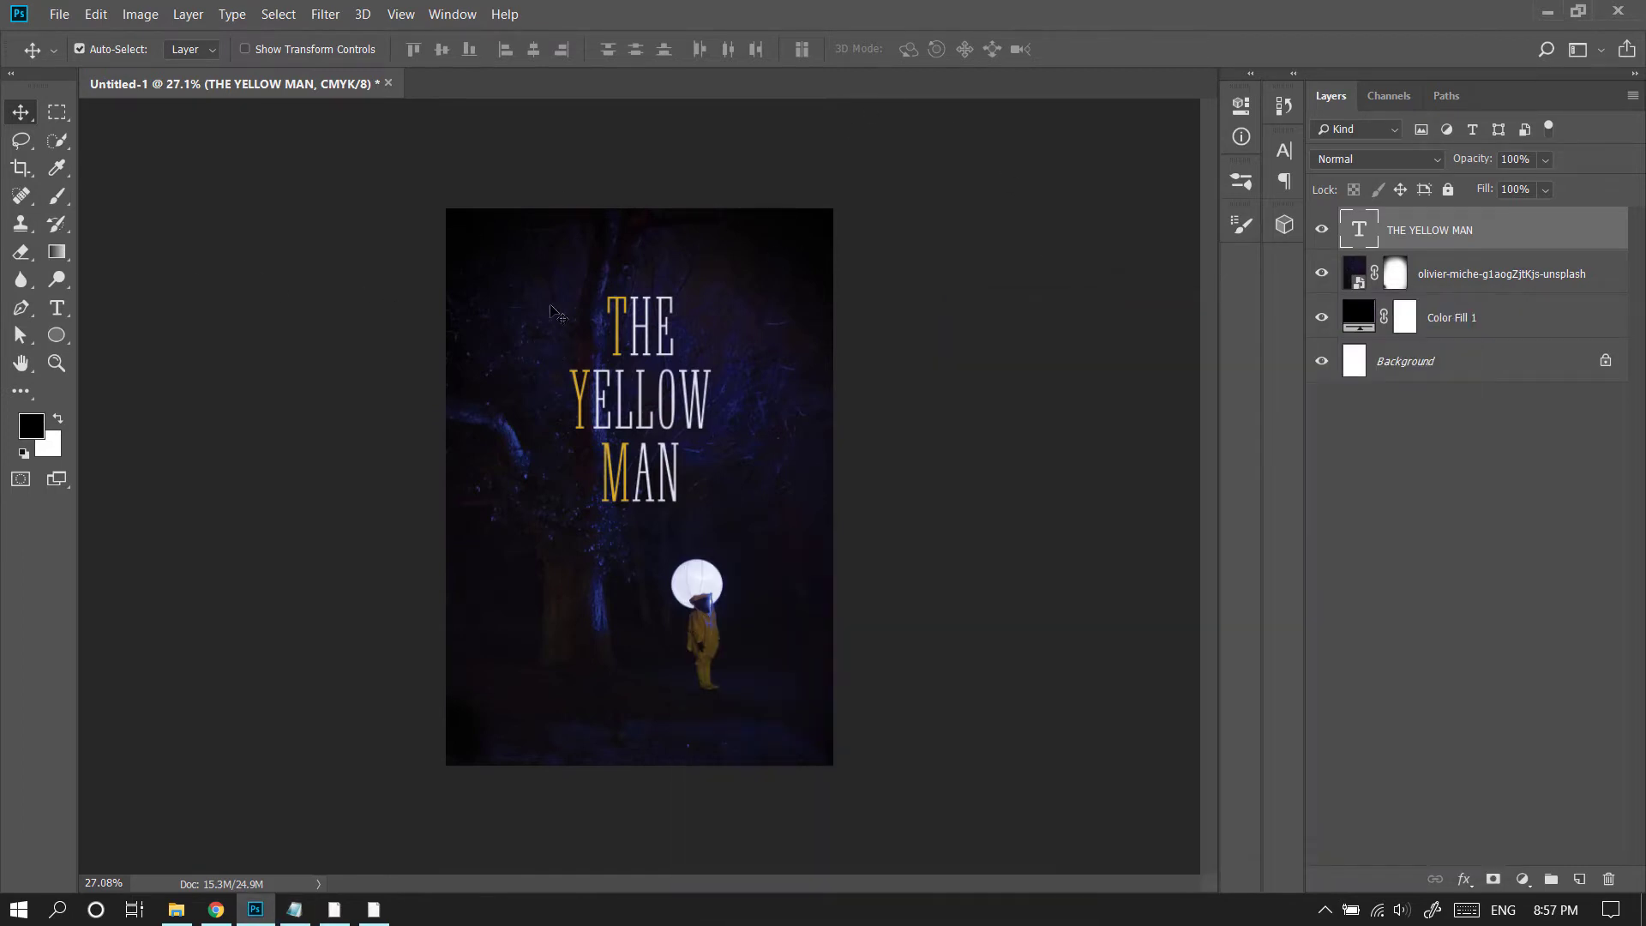
{"action": "key", "text": "t"}
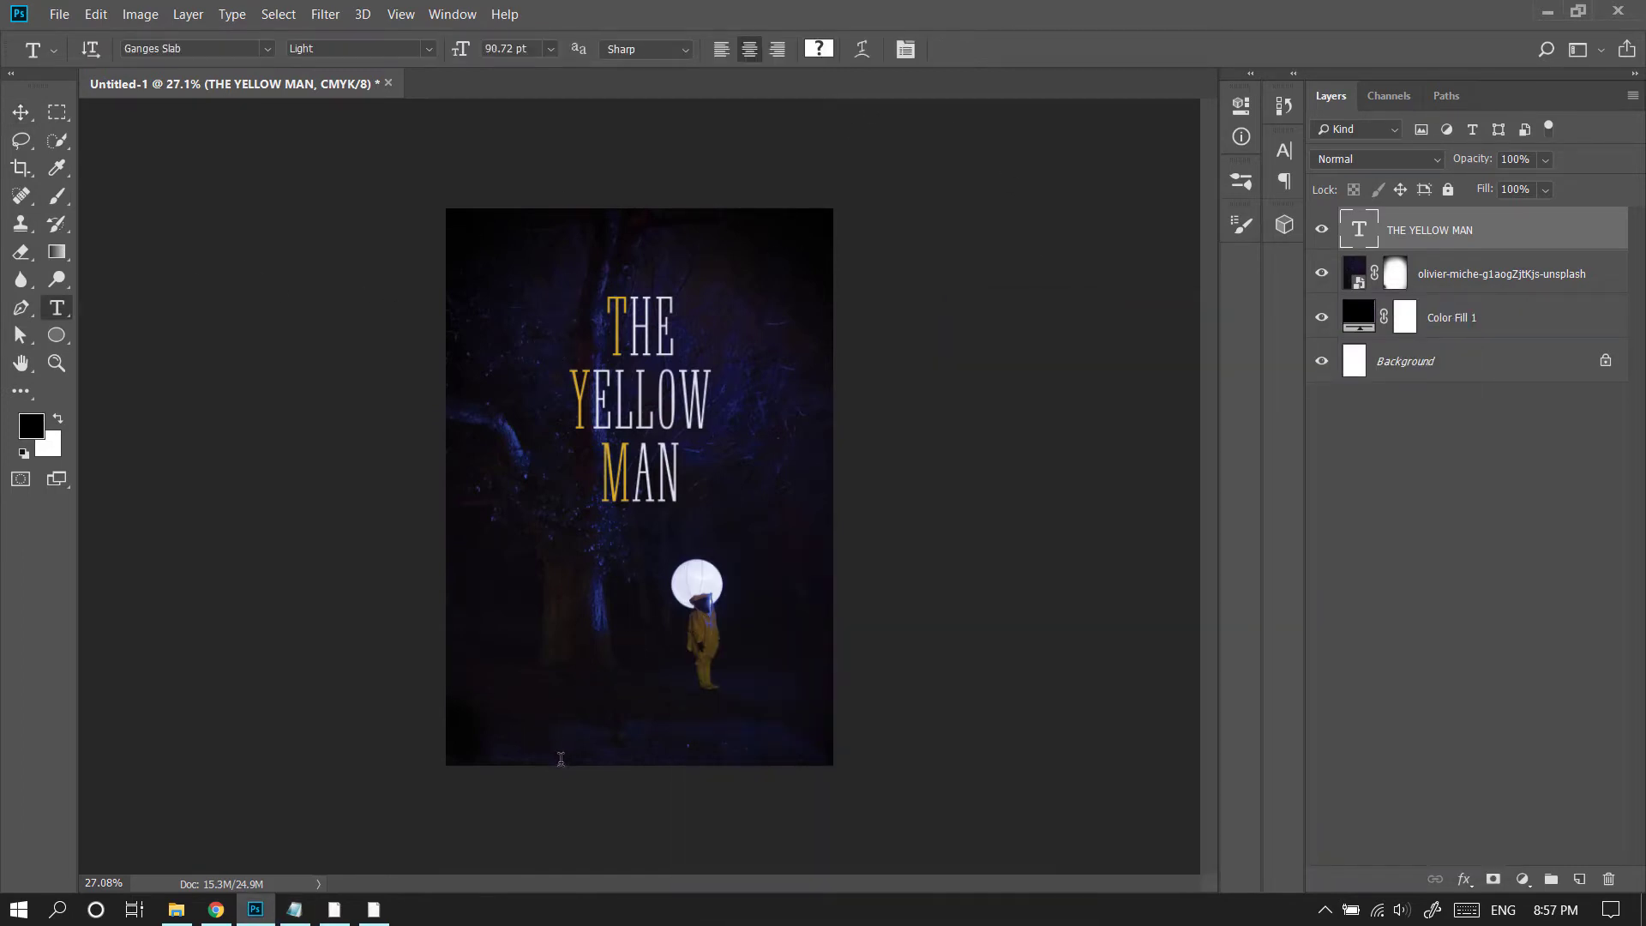
Step: Paste the author's name near the bottom of the cover and color it pale lavender sampled from the title's white letters
{"action": "left_click", "coordinate": [526, 740]}
{"action": "key", "text": "ctrl+v"}
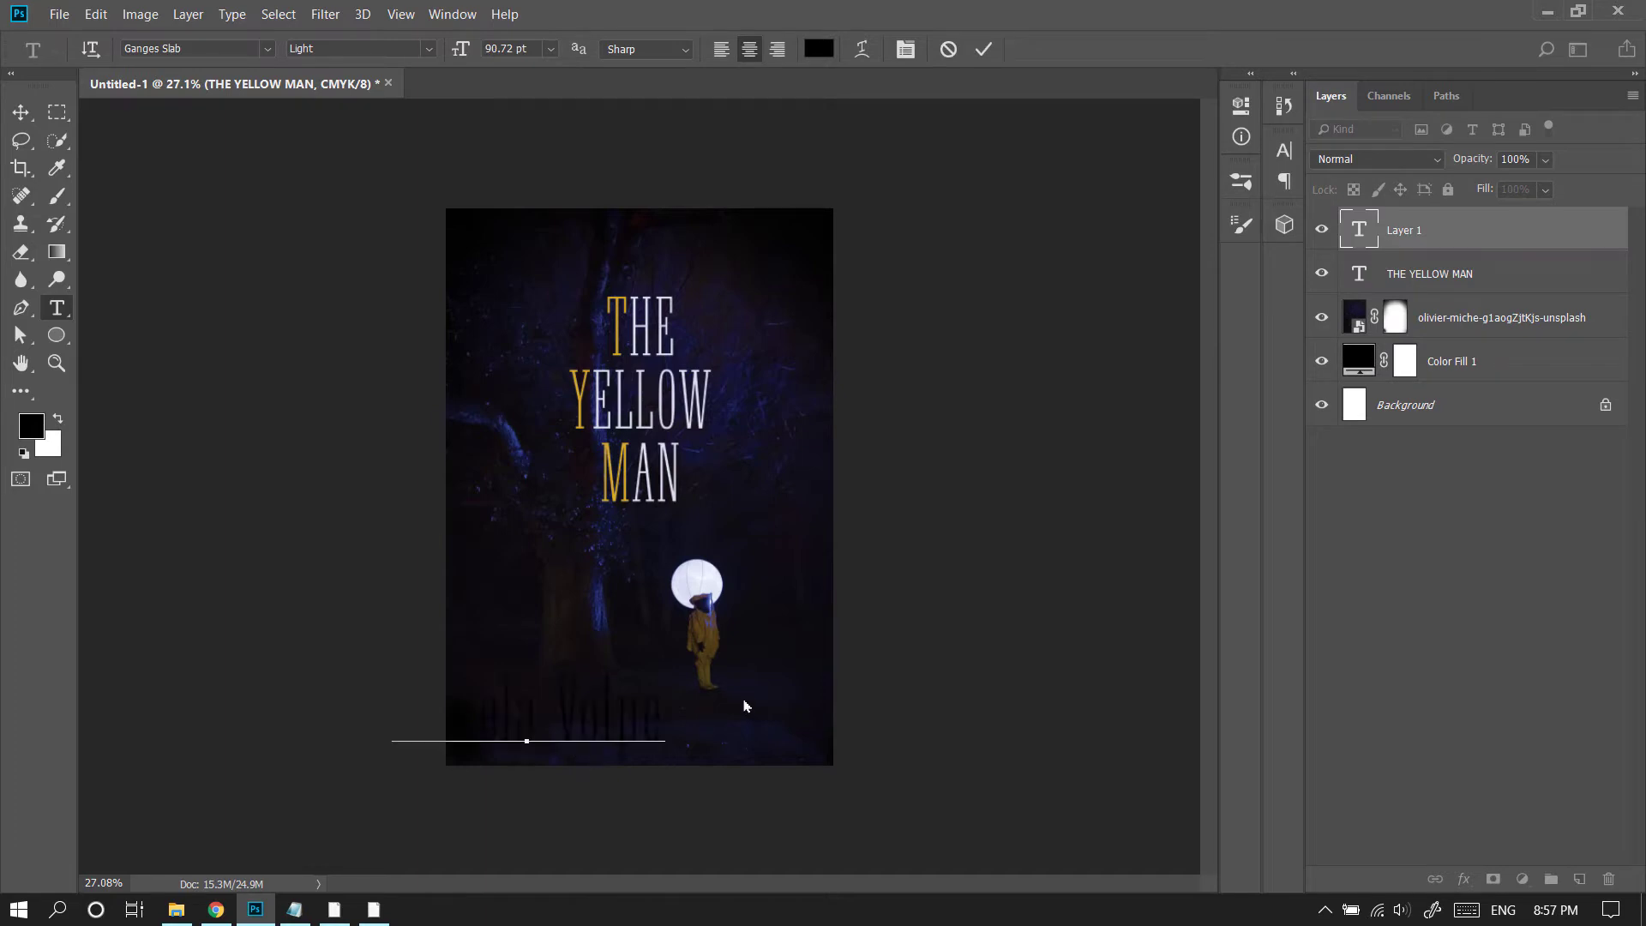
{"action": "key", "text": "ctrl+a"}
{"action": "left_click", "coordinate": [819, 48]}
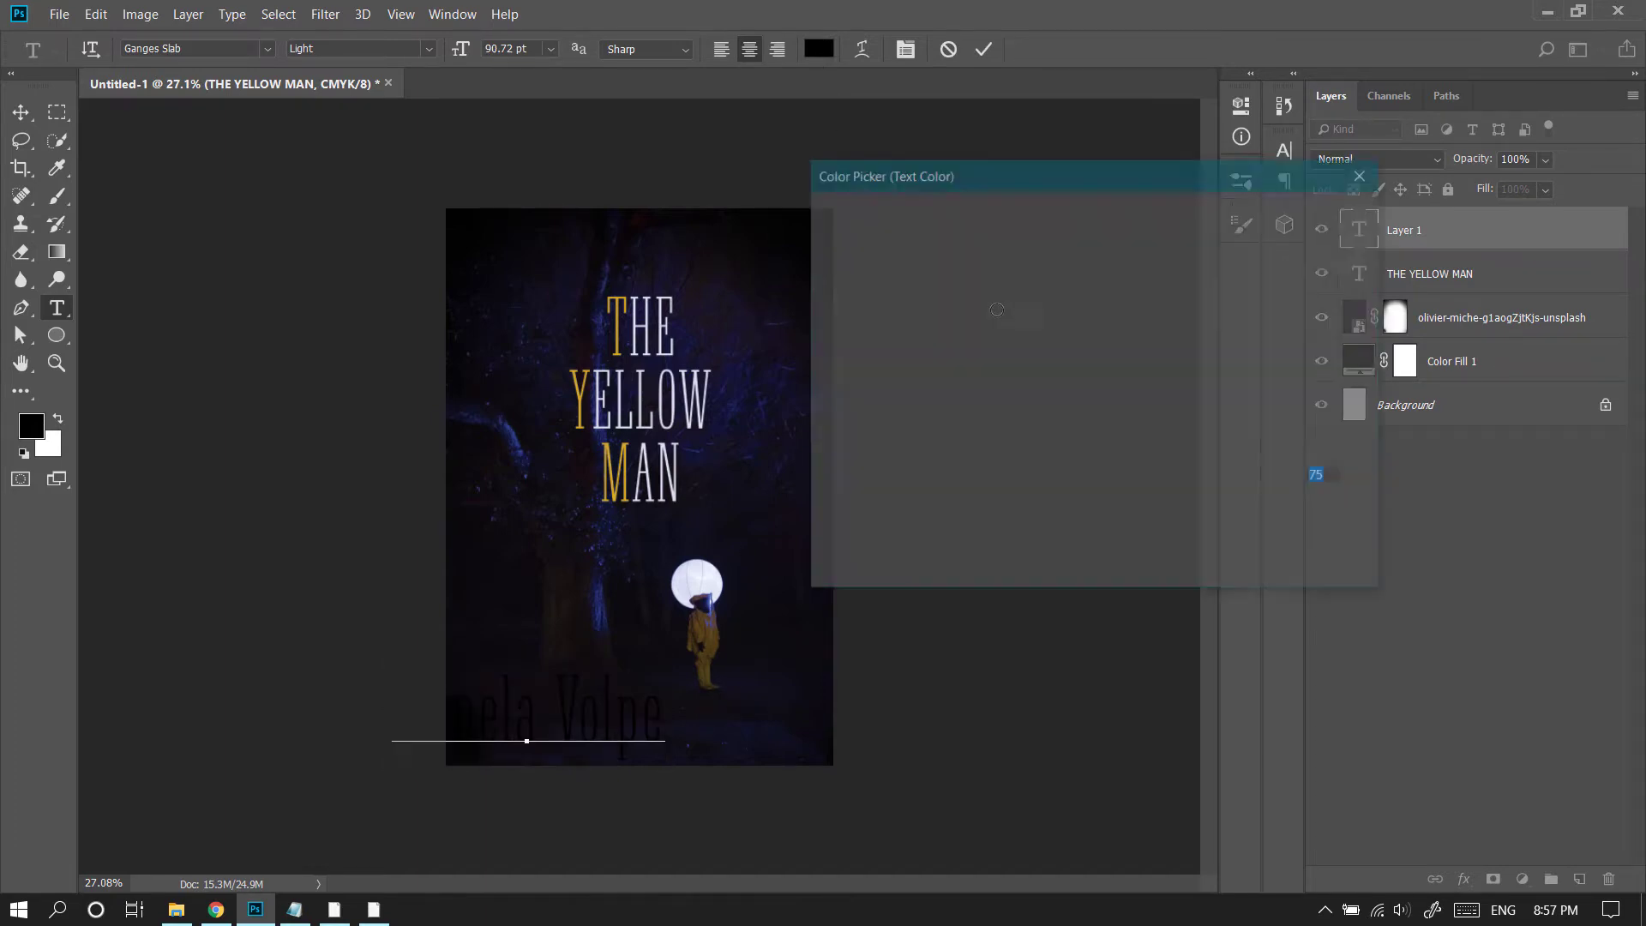
{"action": "left_click_drag", "start_coordinate": [636, 415], "coordinate": [731, 483]}
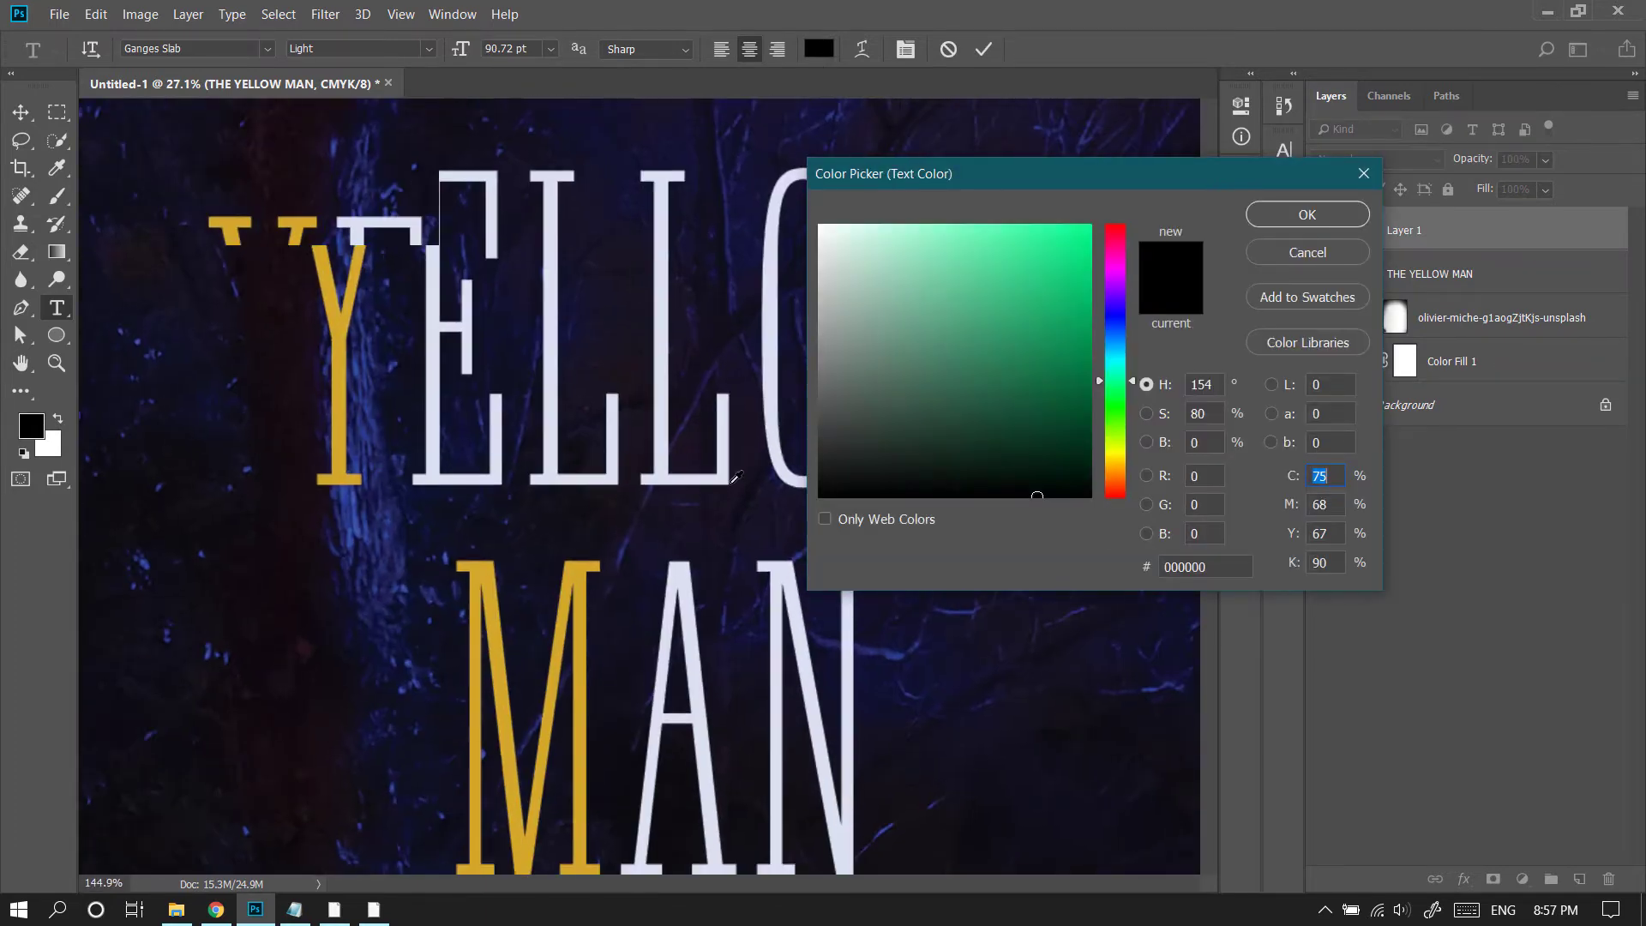
{"action": "left_click", "coordinate": [591, 525]}
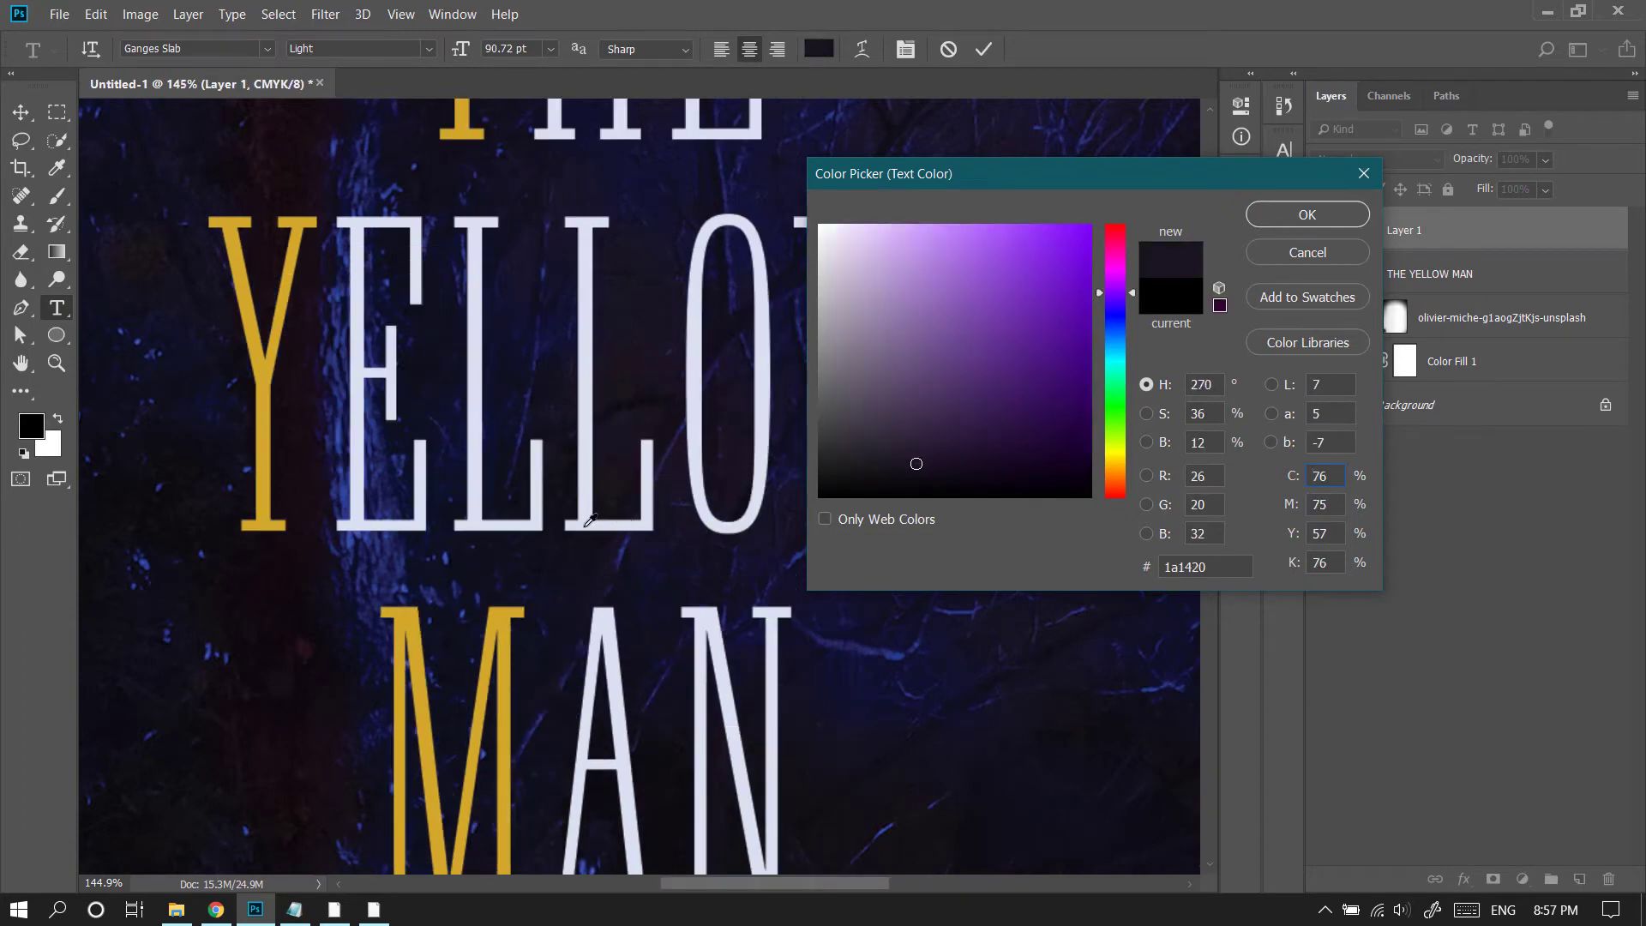
{"action": "left_click", "coordinate": [590, 525]}
{"action": "left_click", "coordinate": [1307, 215]}
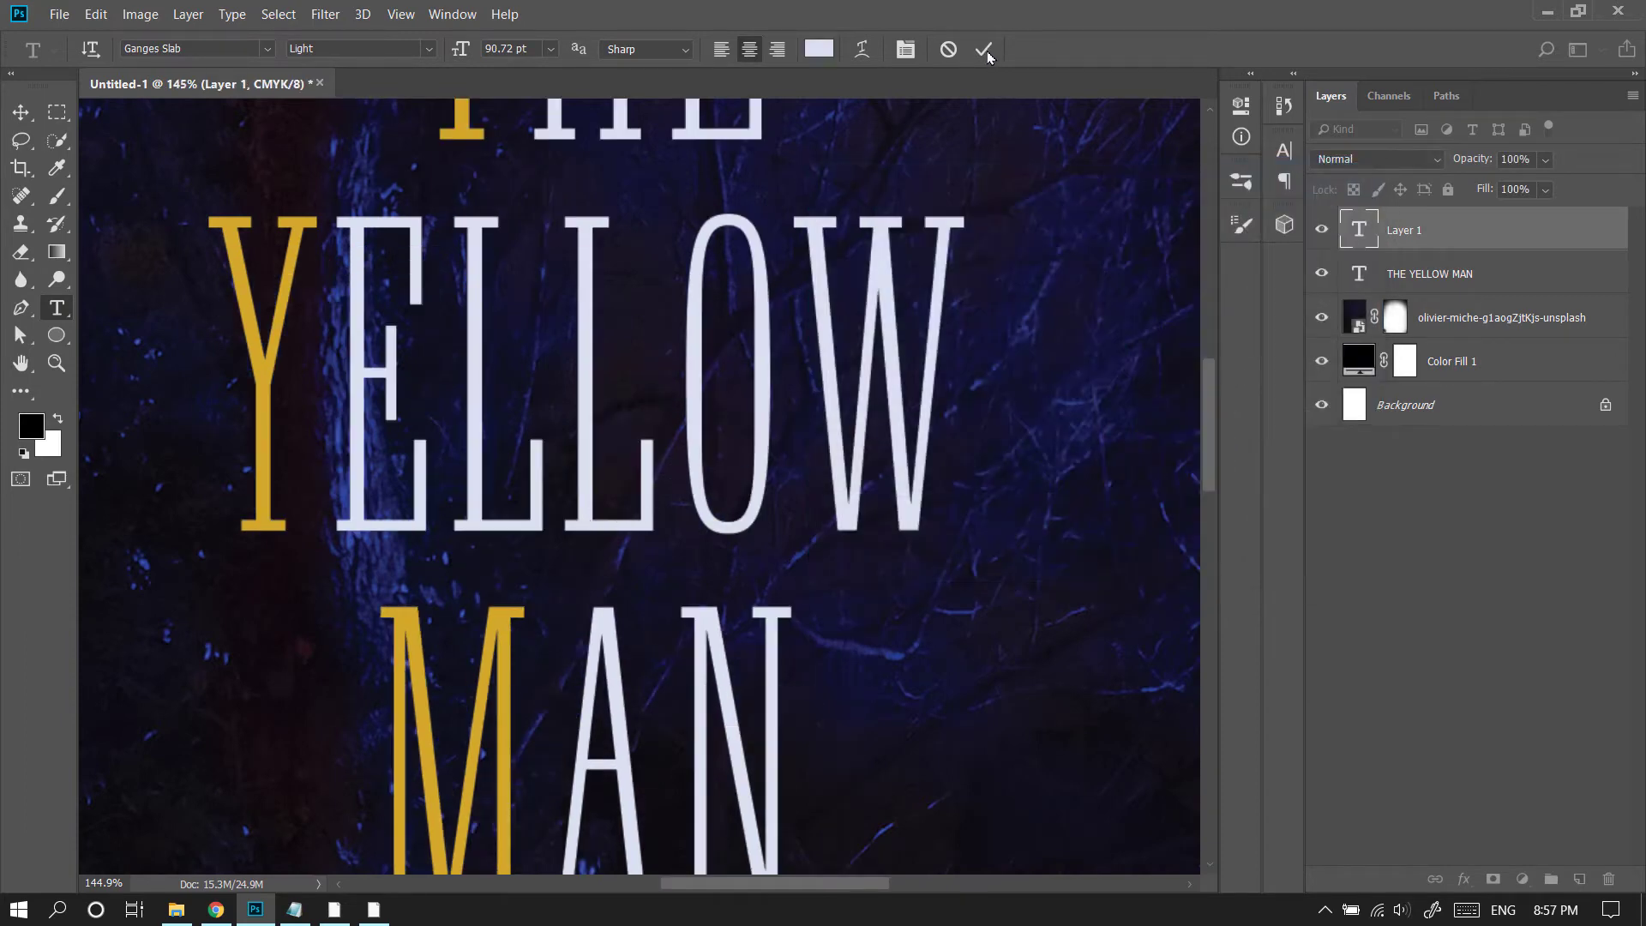
{"action": "key", "text": "ctrl+Return"}
{"action": "key", "text": "v"}
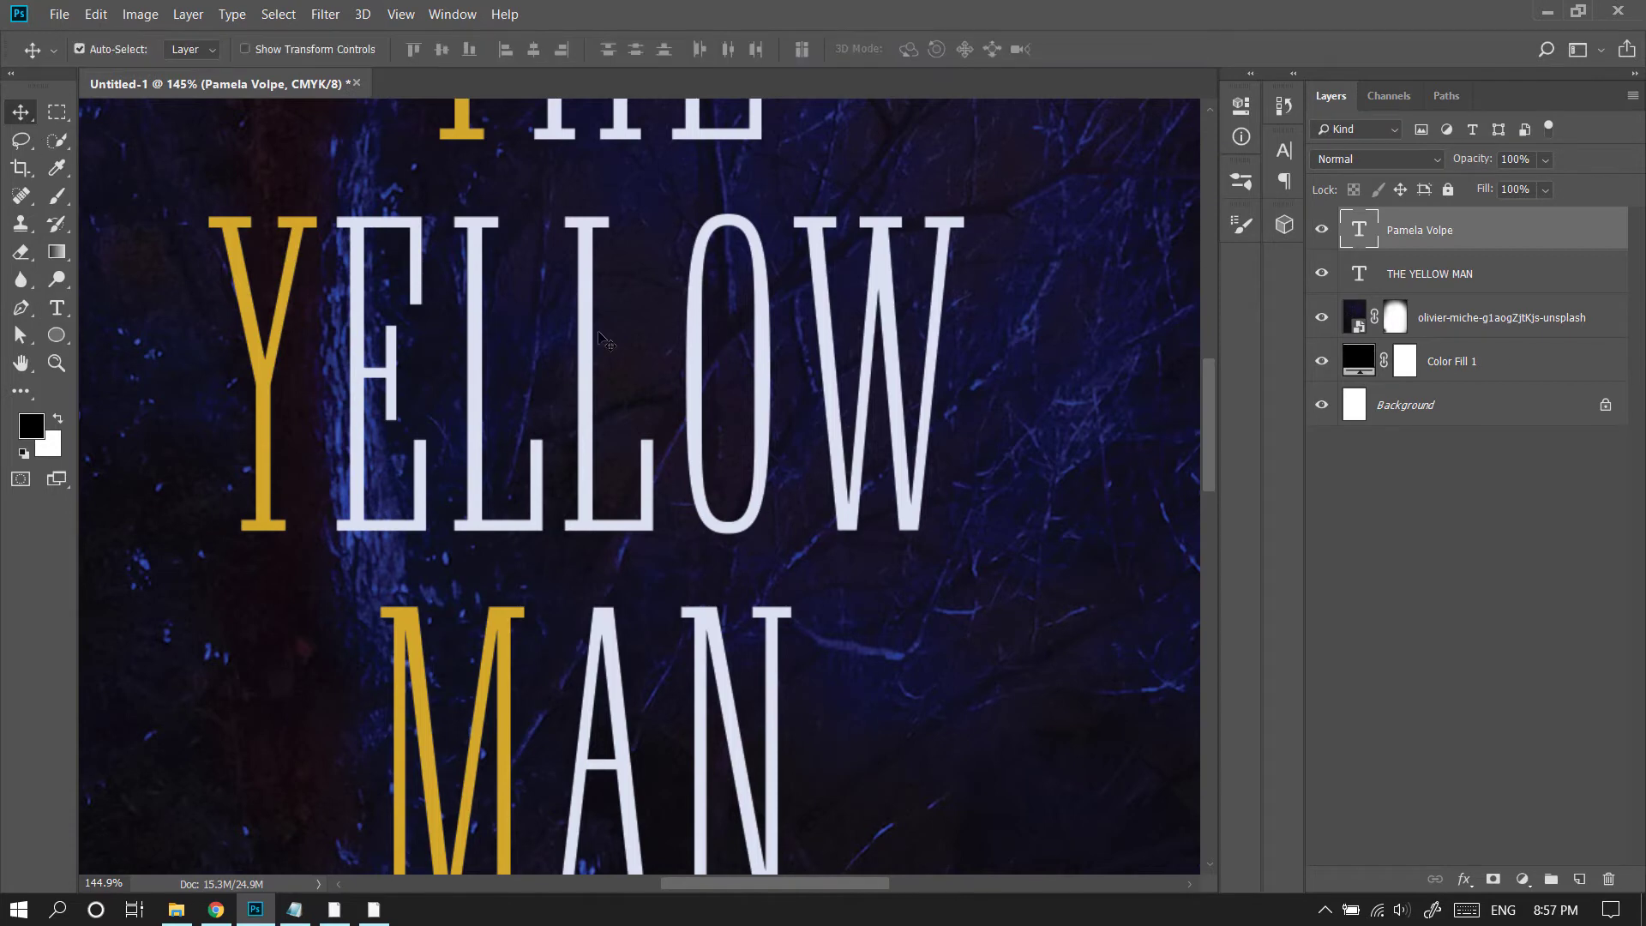
Step: Move the author's name inside the cover's lower edge and scale it proportionally to 49.65%
{"action": "key", "text": "ctrl+0"}
{"action": "scroll", "coordinate": [694, 485], "scroll_direction": "down", "scroll_amount": 5}
{"action": "left_click_drag", "start_coordinate": [631, 610], "coordinate": [689, 613]}
{"action": "key", "text": "ctrl+t"}
{"action": "scroll", "coordinate": [694, 621], "scroll_direction": "up", "scroll_amount": 4}
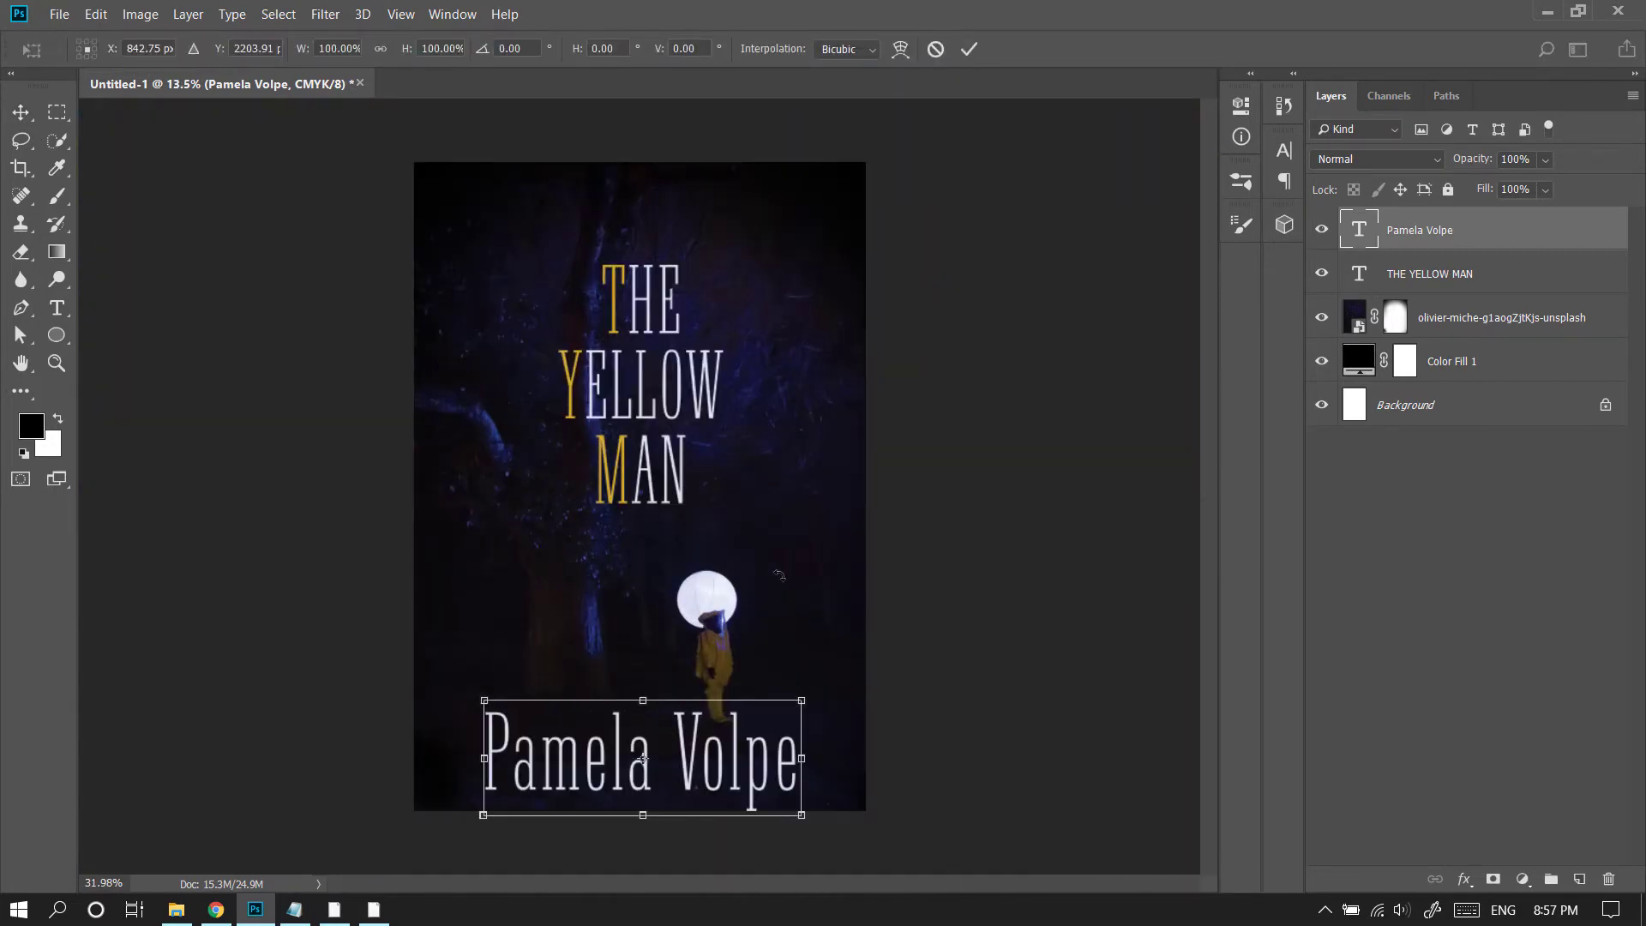
{"action": "left_click_drag", "start_coordinate": [796, 814], "coordinate": [723, 761]}
{"action": "left_click", "coordinate": [969, 49]}
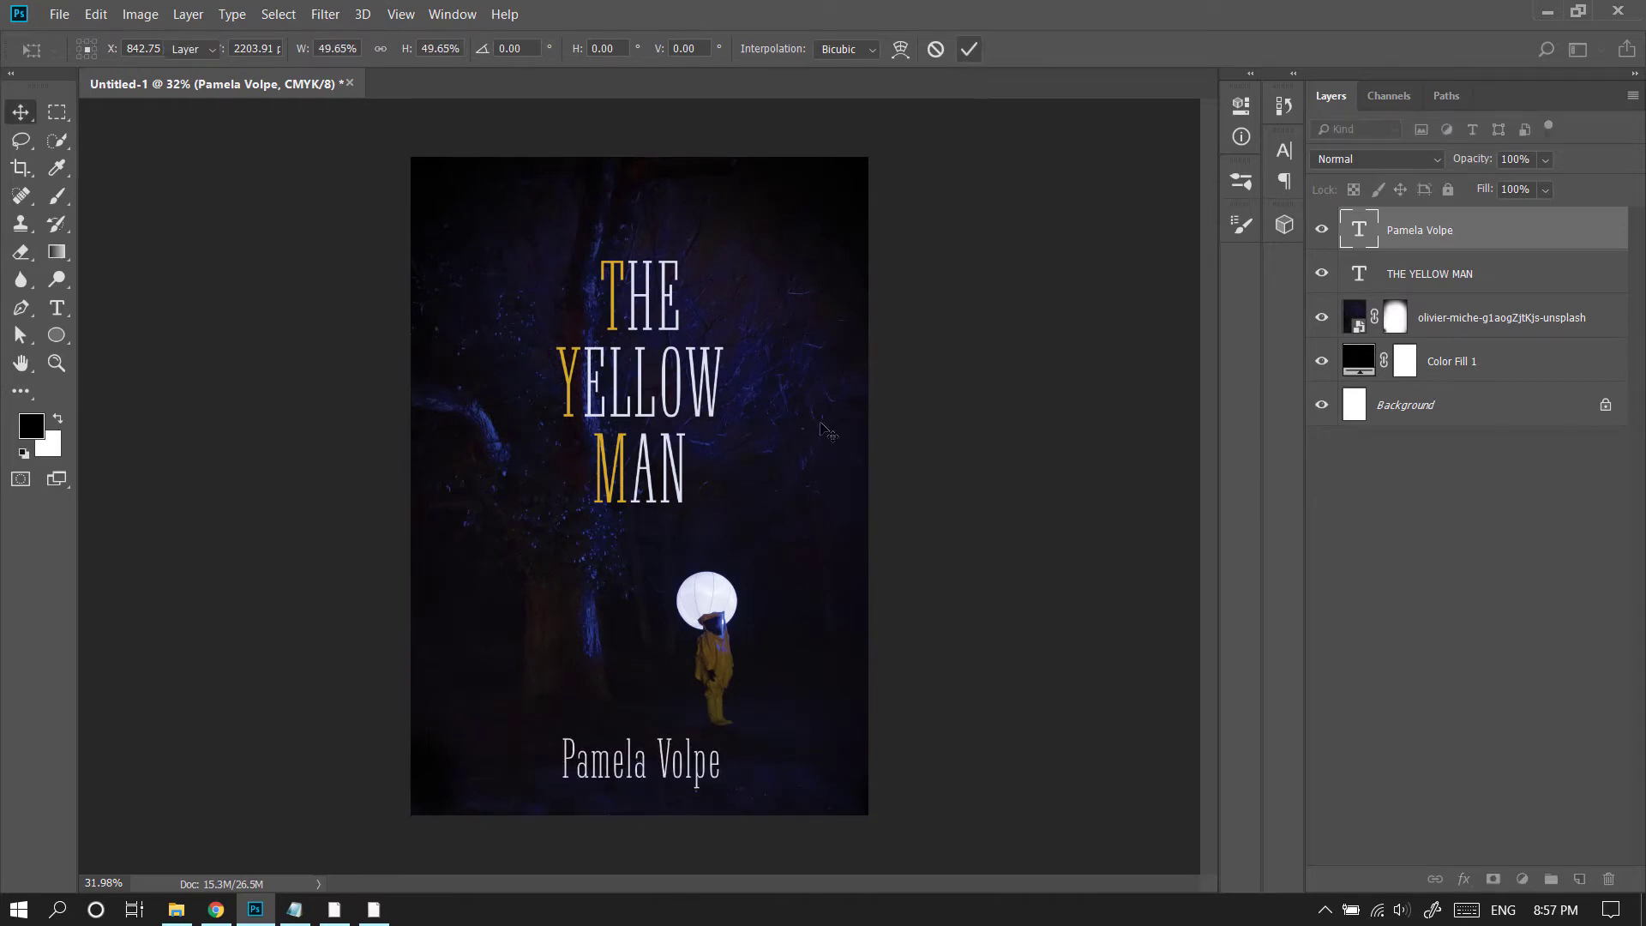
Step: Shift the author's name slightly lower and center it horizontally on the canvas, clearing the selection when done
{"action": "left_click_drag", "start_coordinate": [693, 766], "coordinate": [695, 778]}
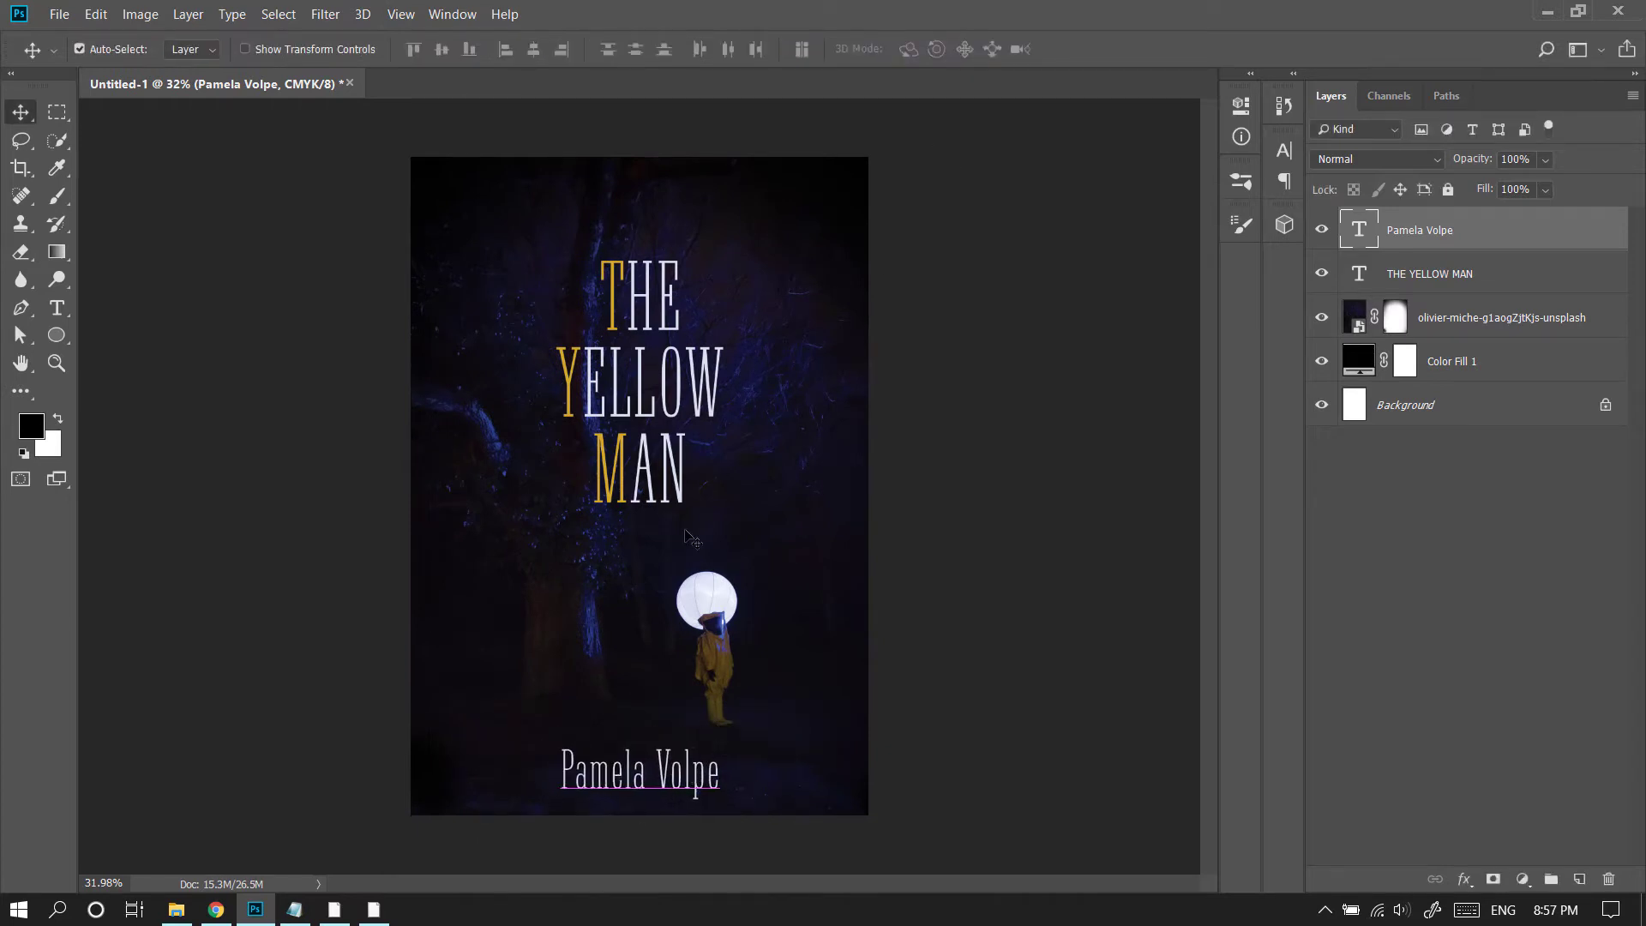
{"action": "key", "text": "ctrl+a"}
{"action": "key", "text": "ctrl+d"}
{"action": "scroll", "coordinate": [776, 596], "scroll_direction": "down", "scroll_amount": 2}
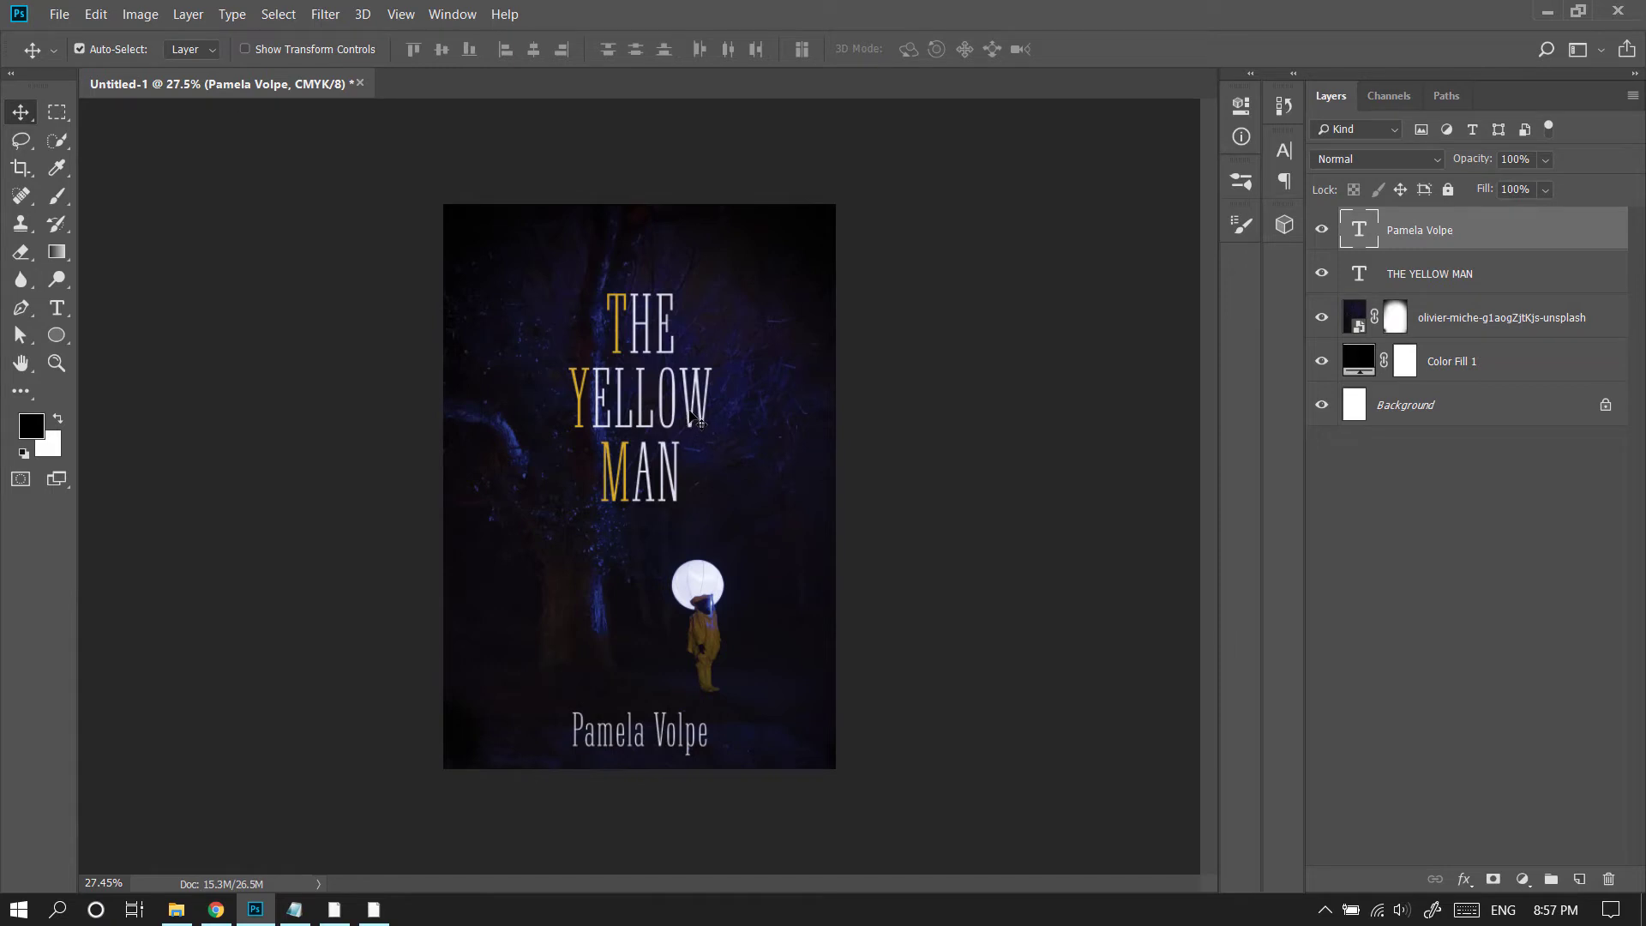
Step: Lower the title THE YELLOW MAN in two small moves, centering it horizontally on the canvas and clearing the selection
{"action": "left_click_drag", "start_coordinate": [695, 418], "coordinate": [696, 413]}
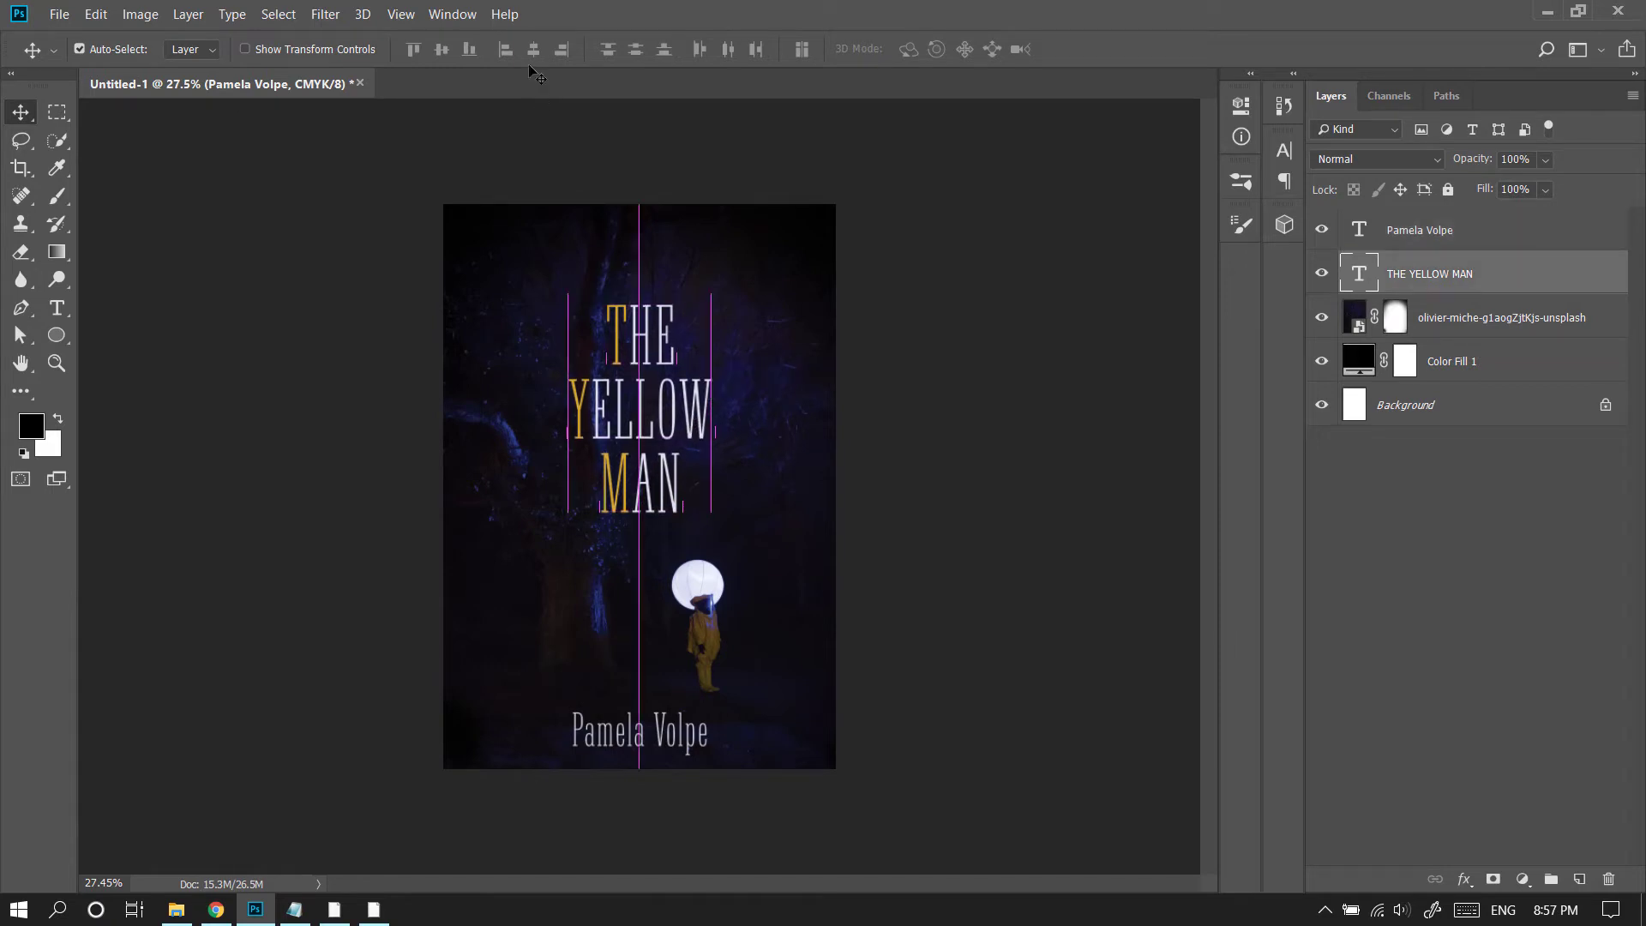
{"action": "key", "text": "ctrl+a"}
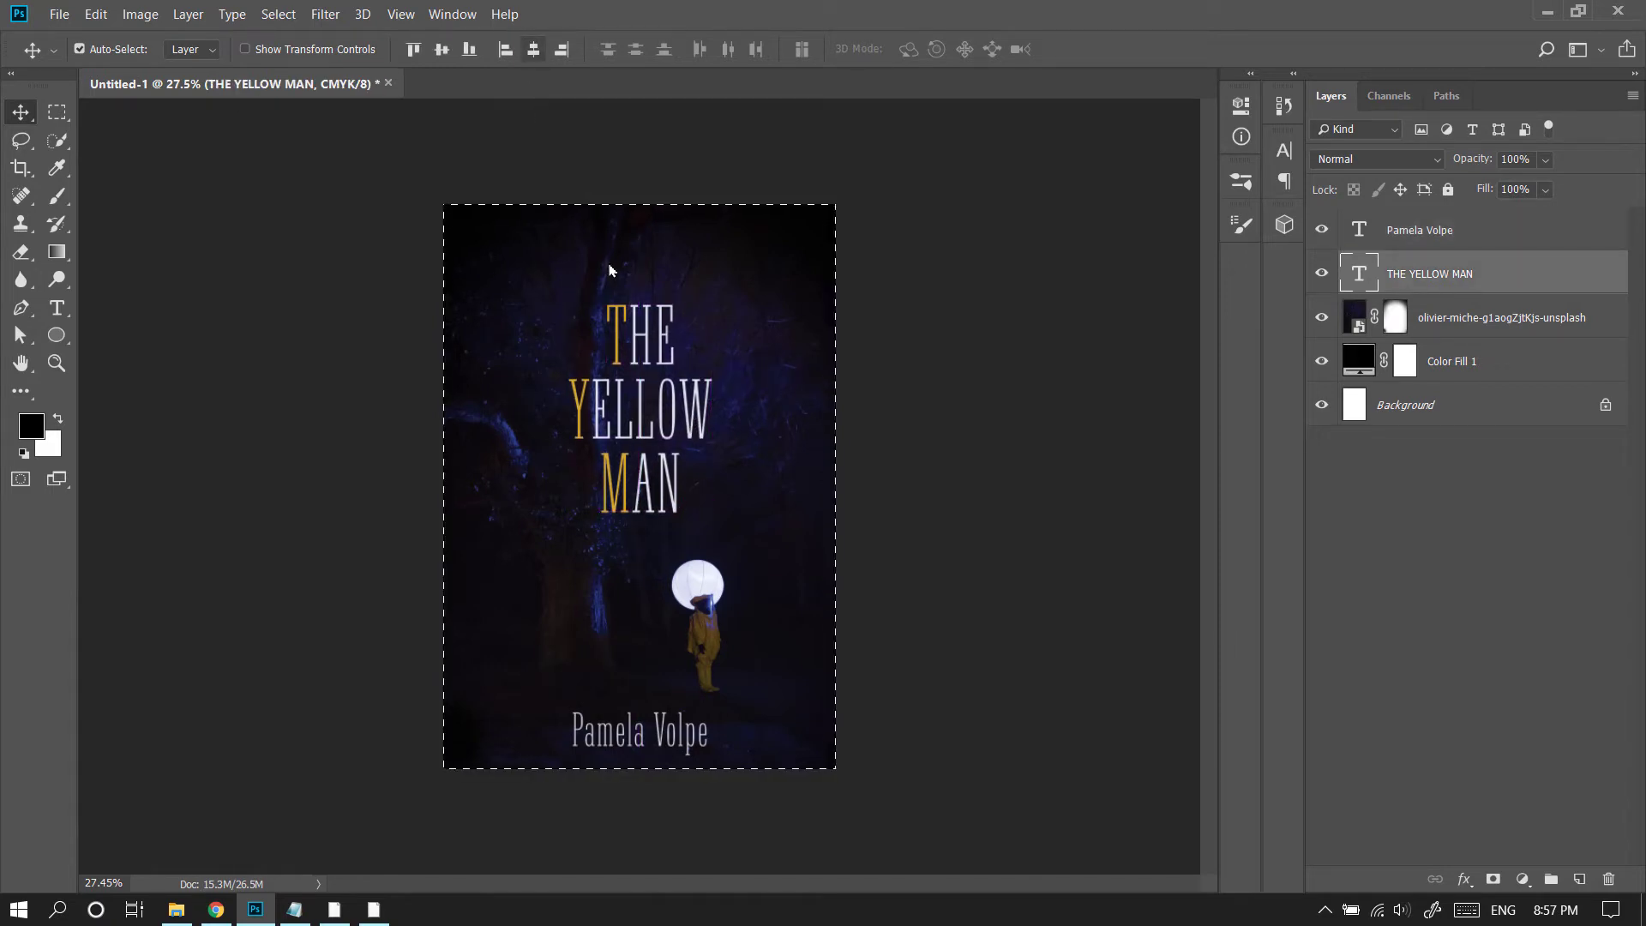
{"action": "key", "text": "ctrl+d"}
{"action": "left_click_drag", "start_coordinate": [697, 429], "coordinate": [697, 434]}
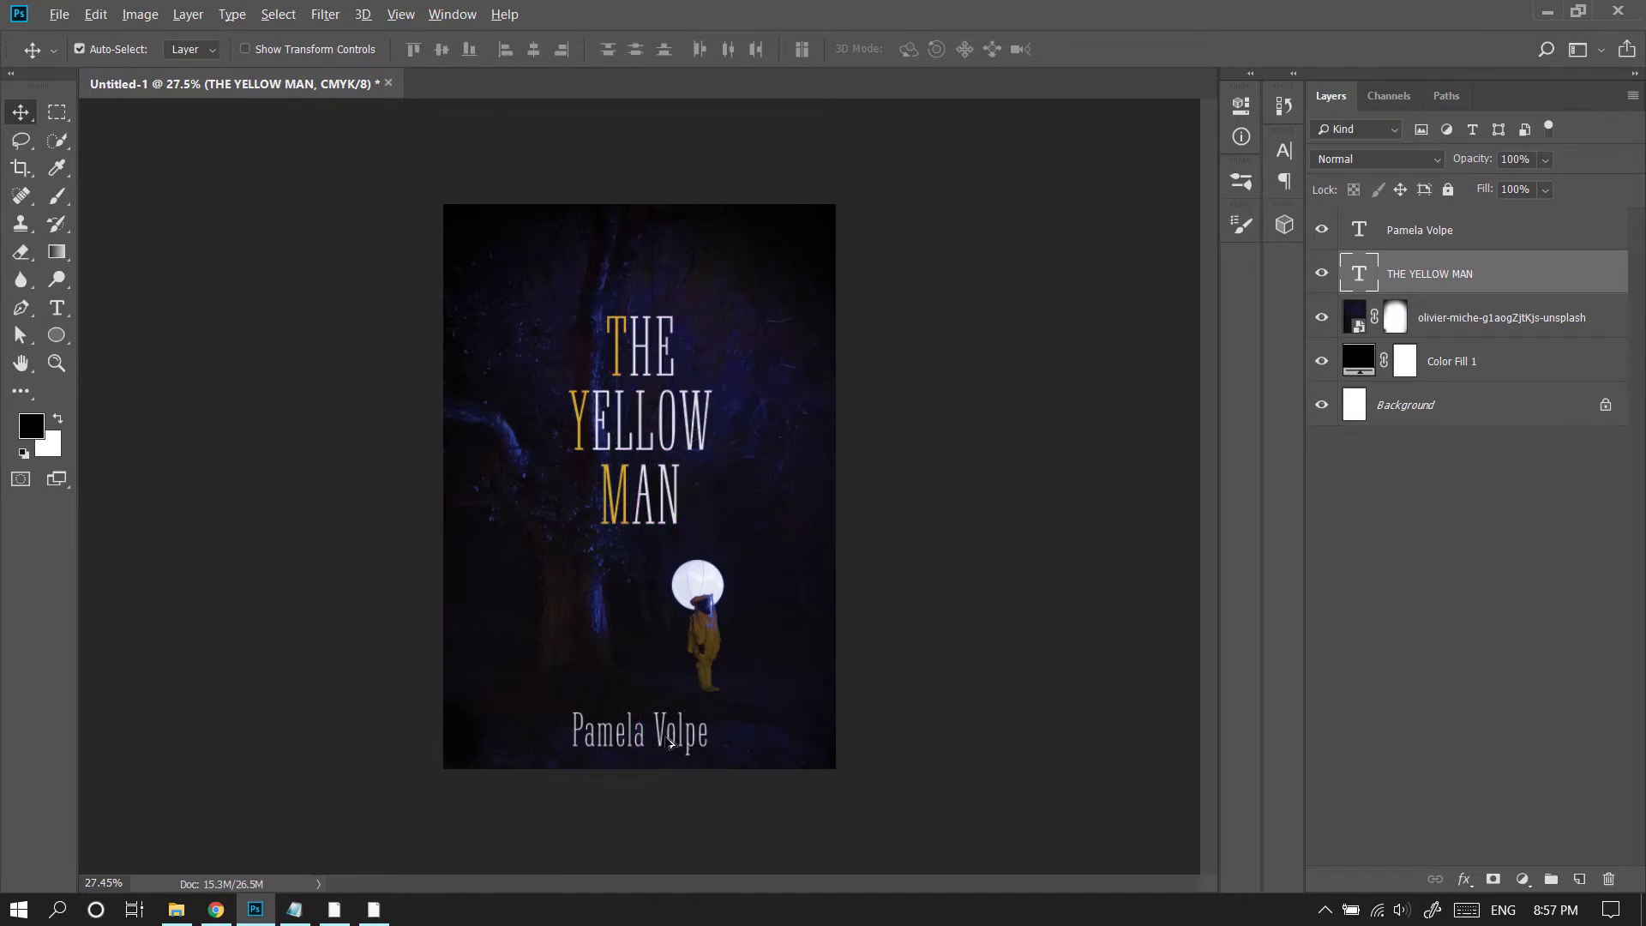
Step: Duplicate the author's name above the title and replace the copy's text with the Notepad line "He spell terrifying evil, he'll never let you go."
{"action": "left_click_drag", "start_coordinate": [670, 742], "coordinate": [671, 260]}
{"action": "double_click", "coordinate": [666, 252]}
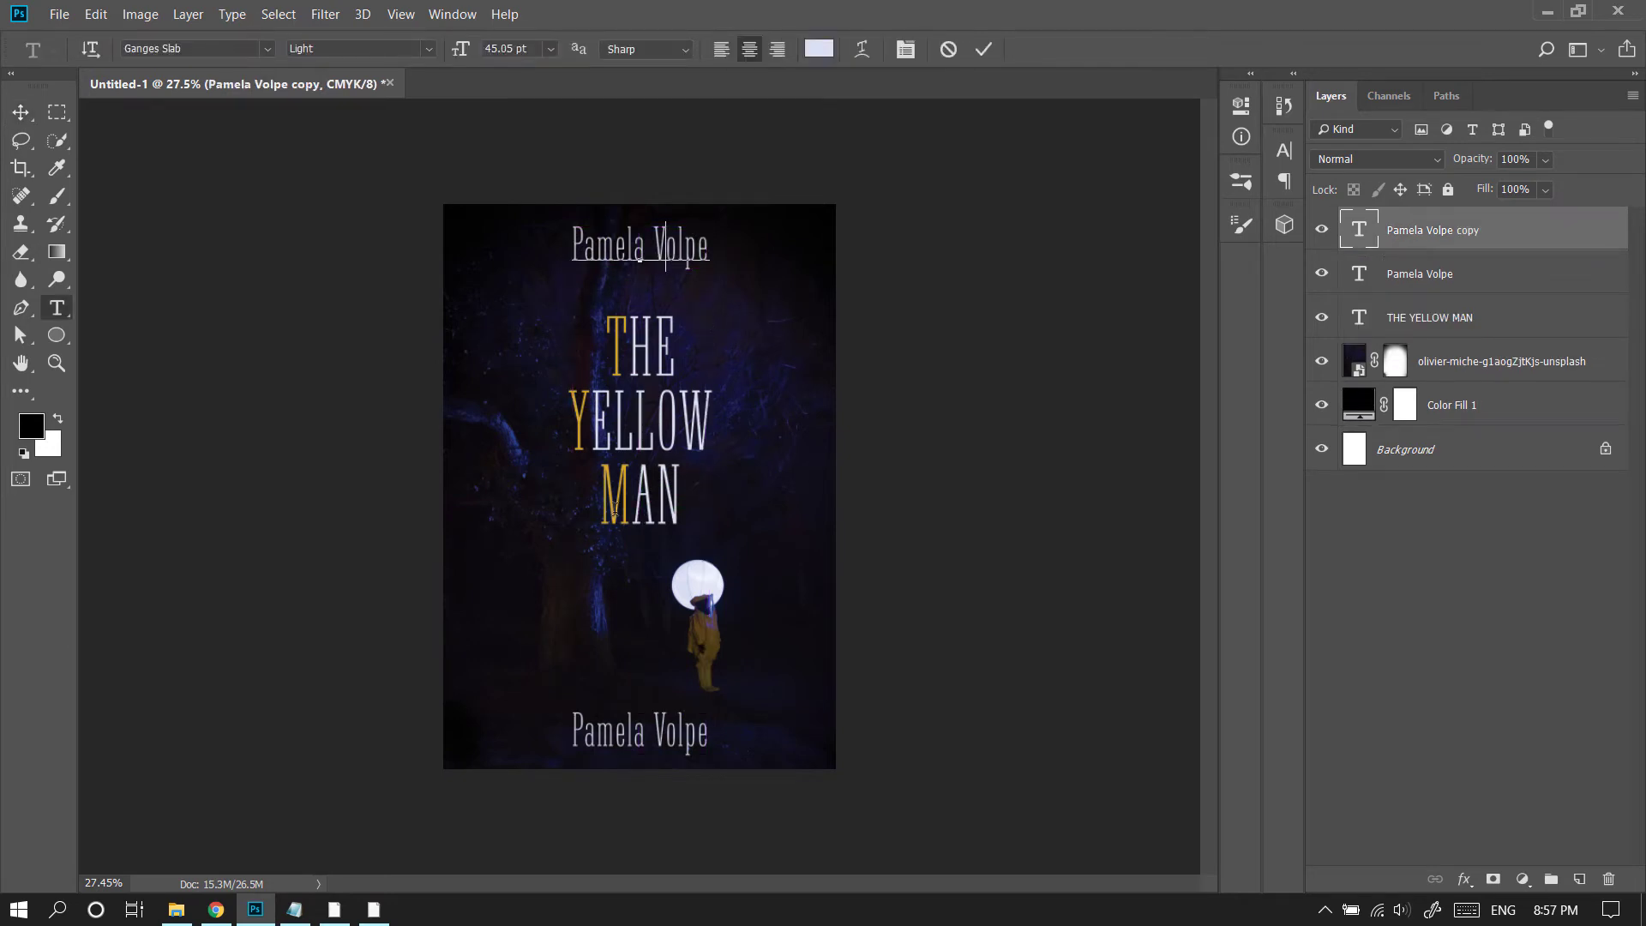
{"action": "key", "text": "ctrl+a"}
{"action": "left_click", "coordinate": [295, 909]}
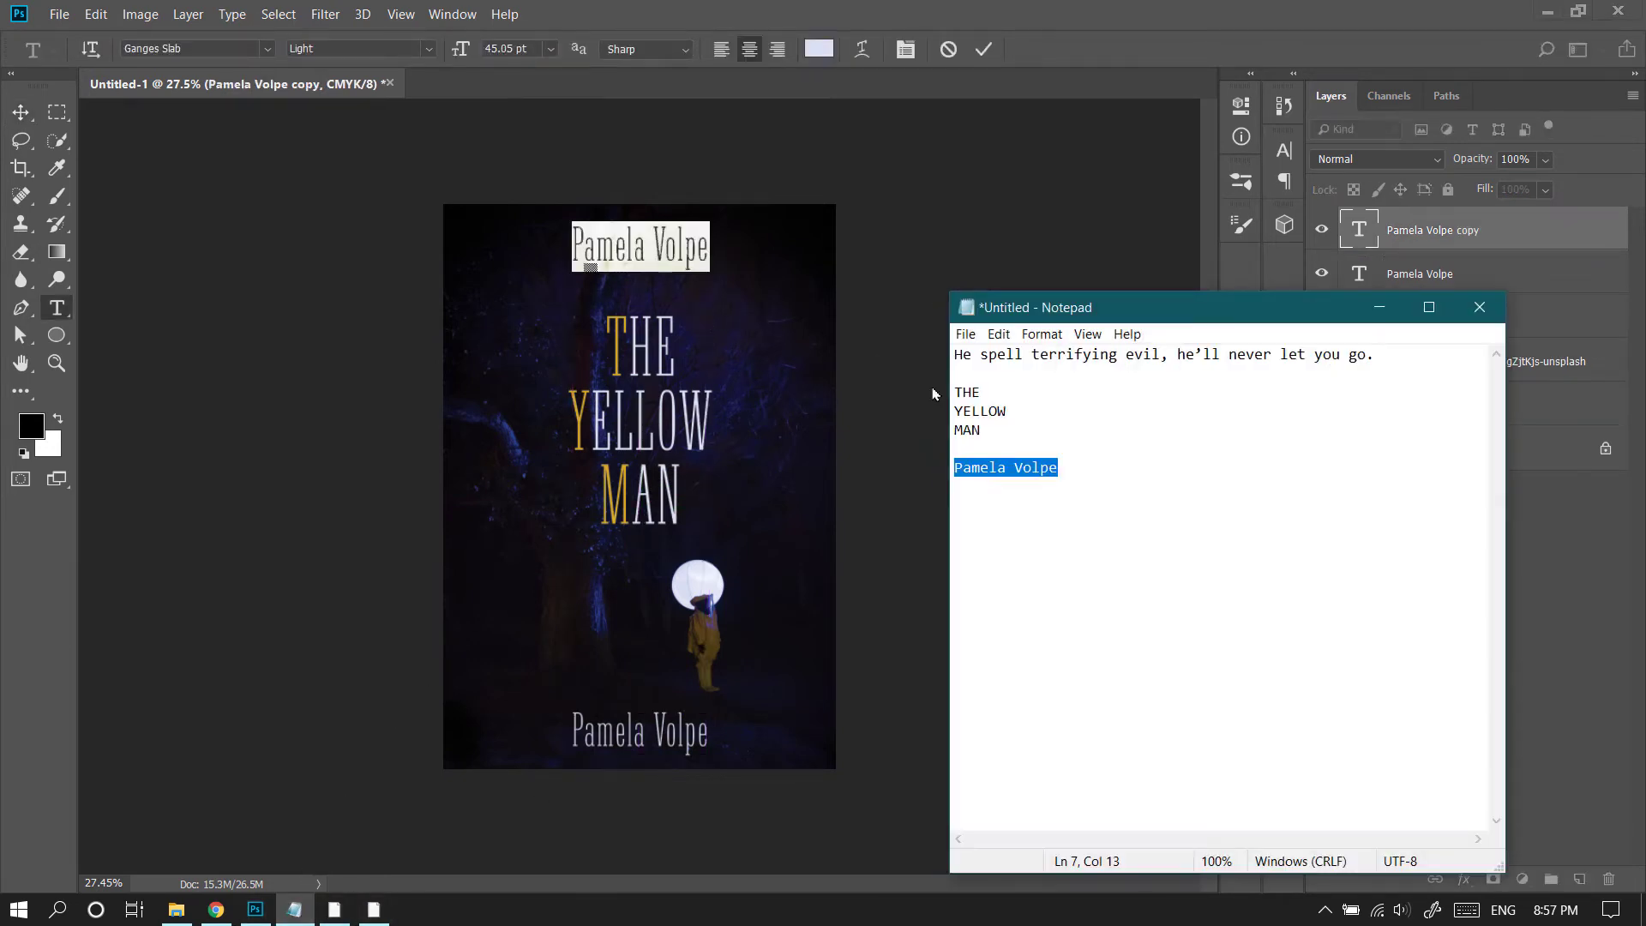
{"action": "left_click_drag", "start_coordinate": [955, 355], "coordinate": [1378, 358]}
{"action": "key", "text": "ctrl+c"}
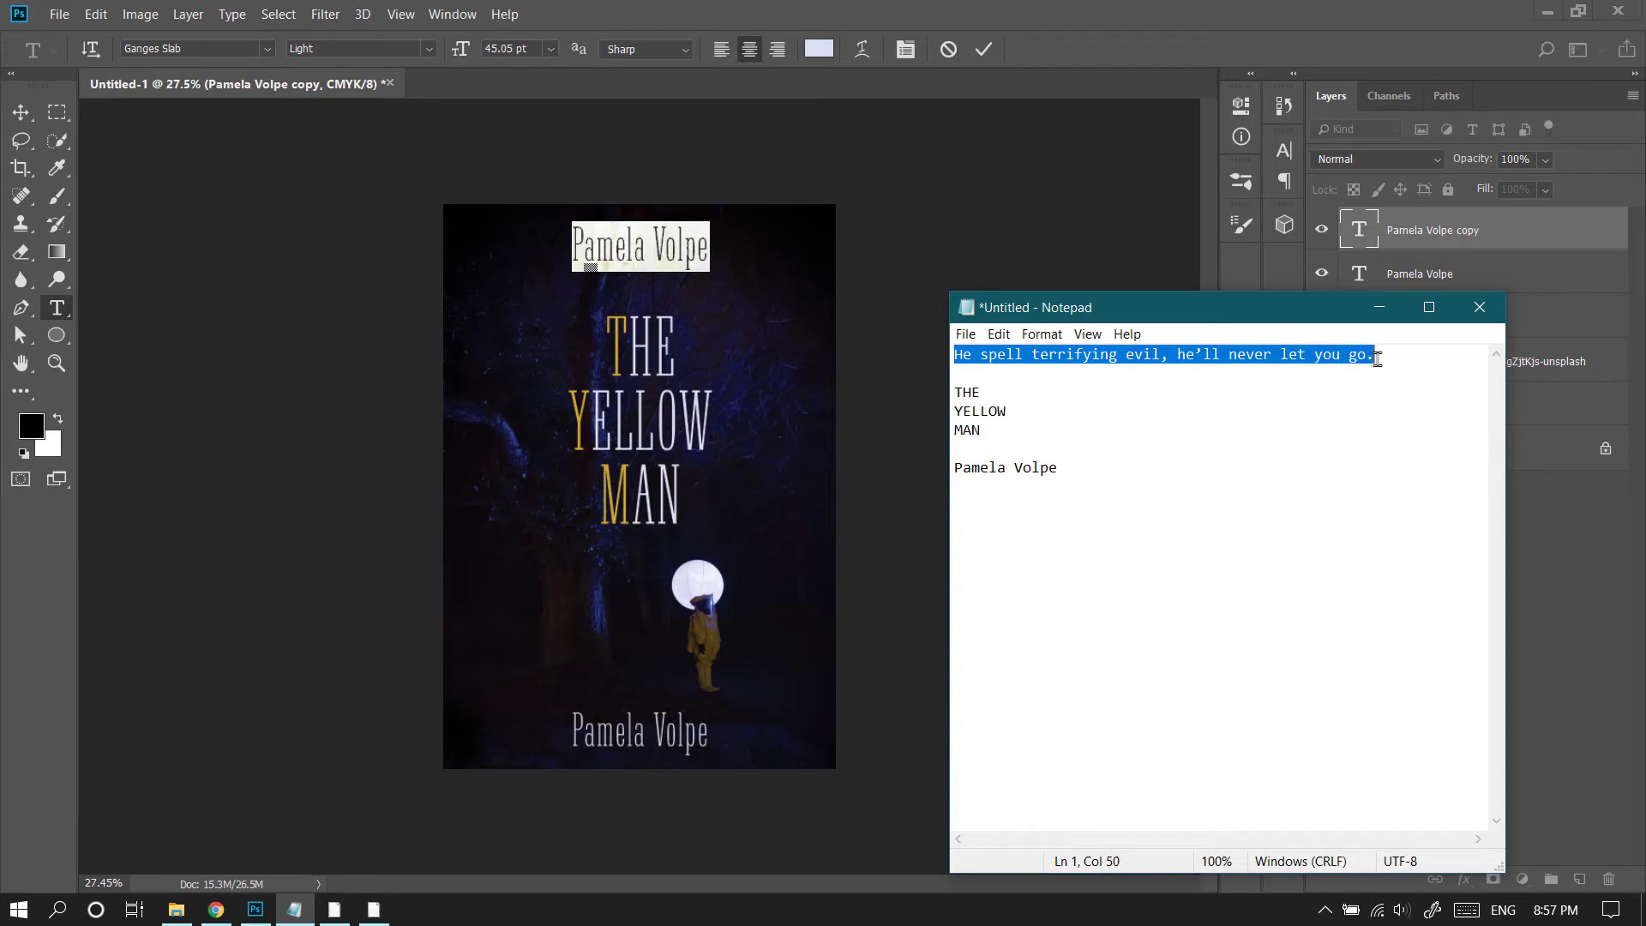
{"action": "left_click", "coordinate": [1383, 310]}
{"action": "key", "text": "ctrl+v"}
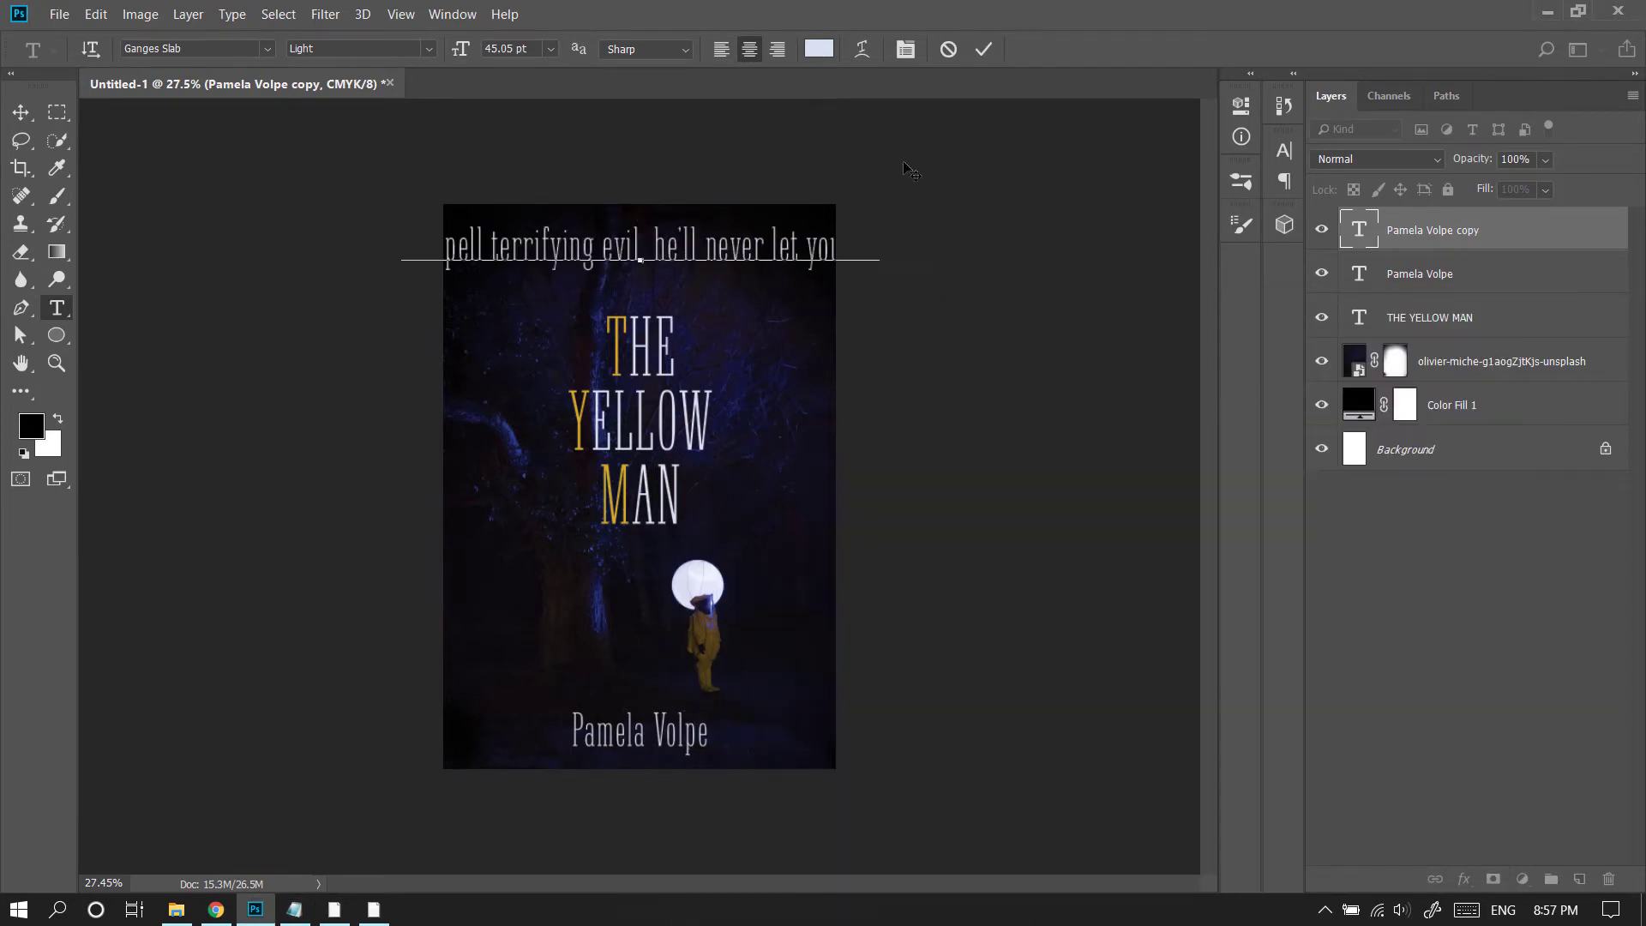
{"action": "left_click", "coordinate": [984, 49]}
Step: Scale the tagline down proportionally to fit inside the cover's width, and reduce it further with a second scale of 96.25%
{"action": "left_click", "coordinate": [21, 112]}
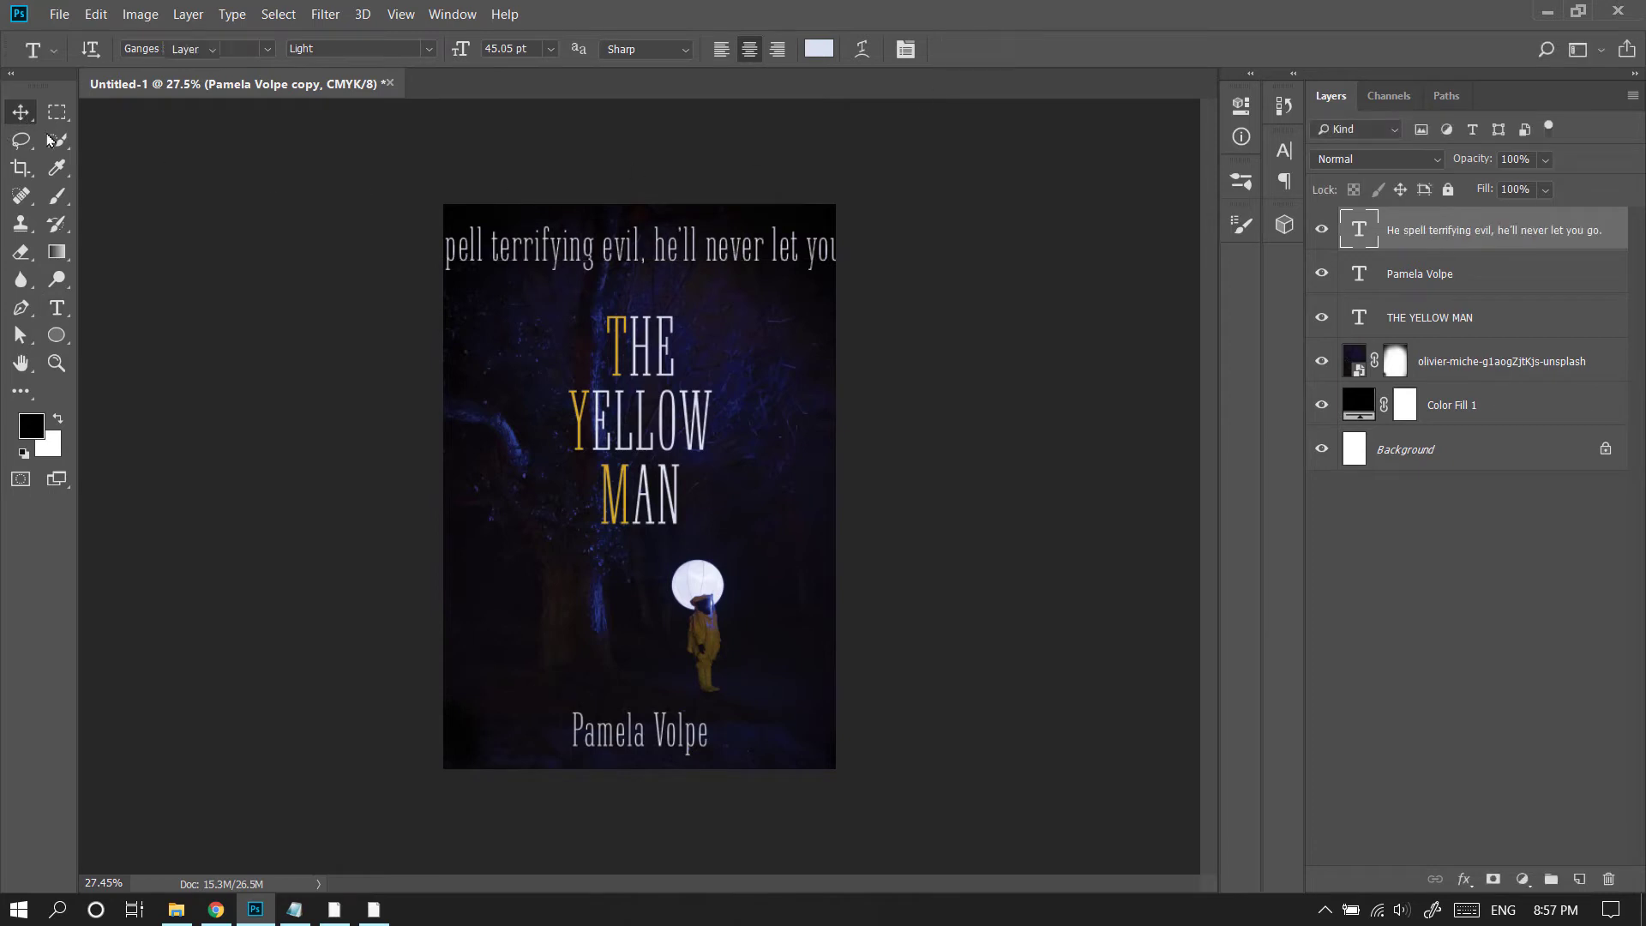
{"action": "key", "text": "ctrl+t"}
{"action": "left_click_drag", "start_coordinate": [882, 270], "coordinate": [744, 248]}
{"action": "left_click", "coordinate": [968, 49]}
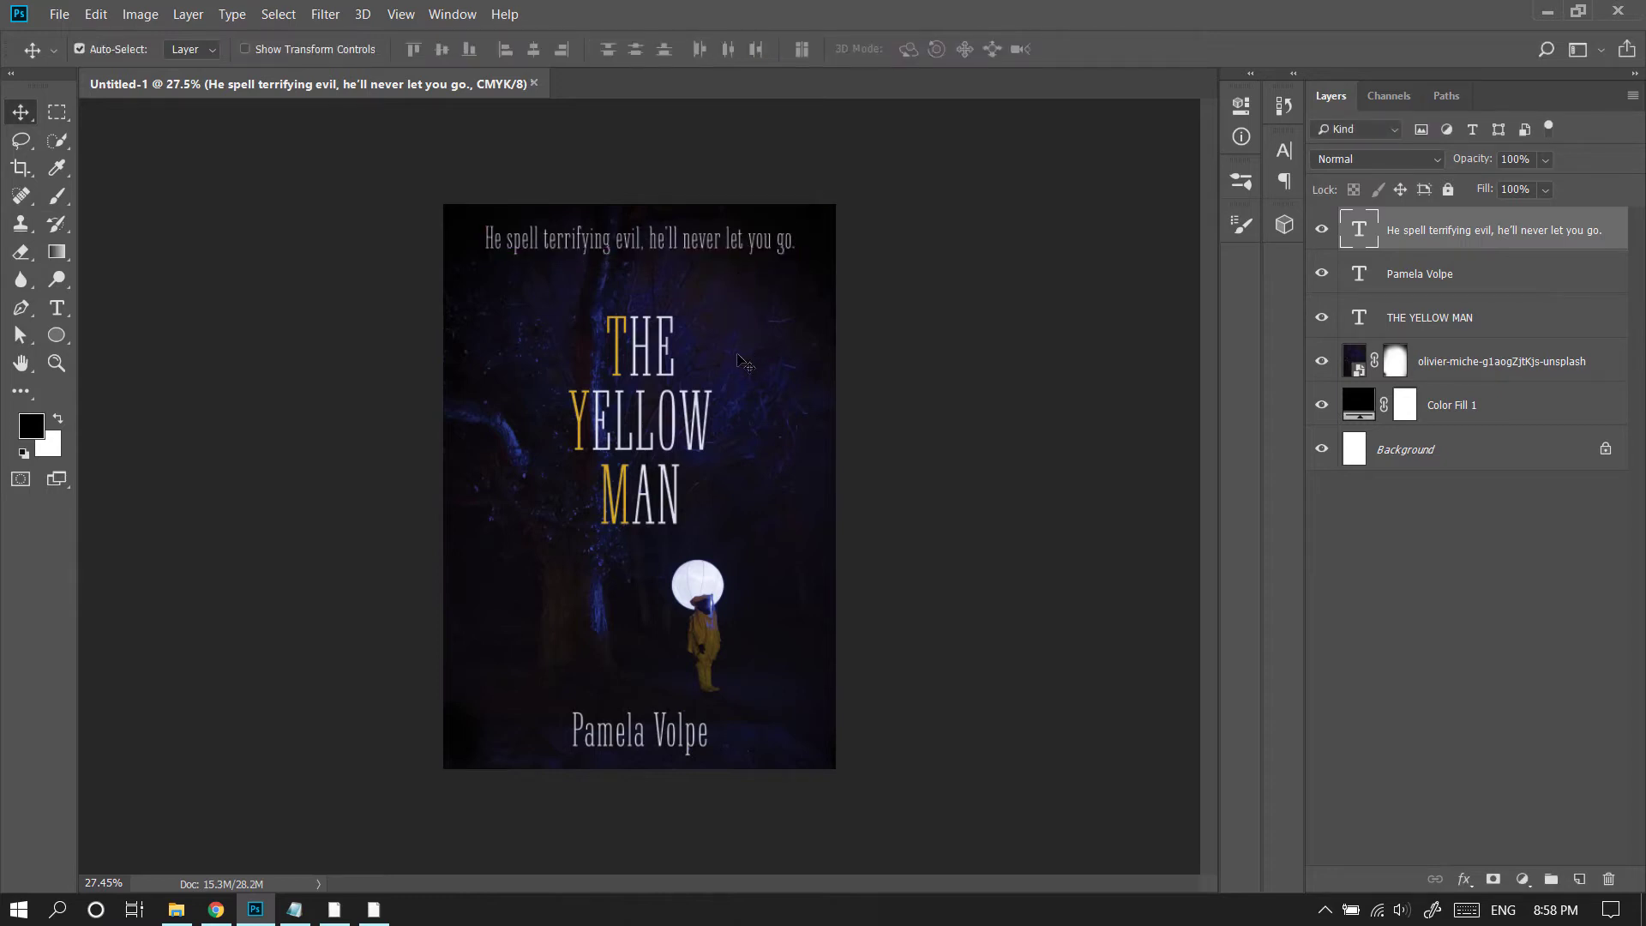
{"action": "key", "text": "ctrl+t"}
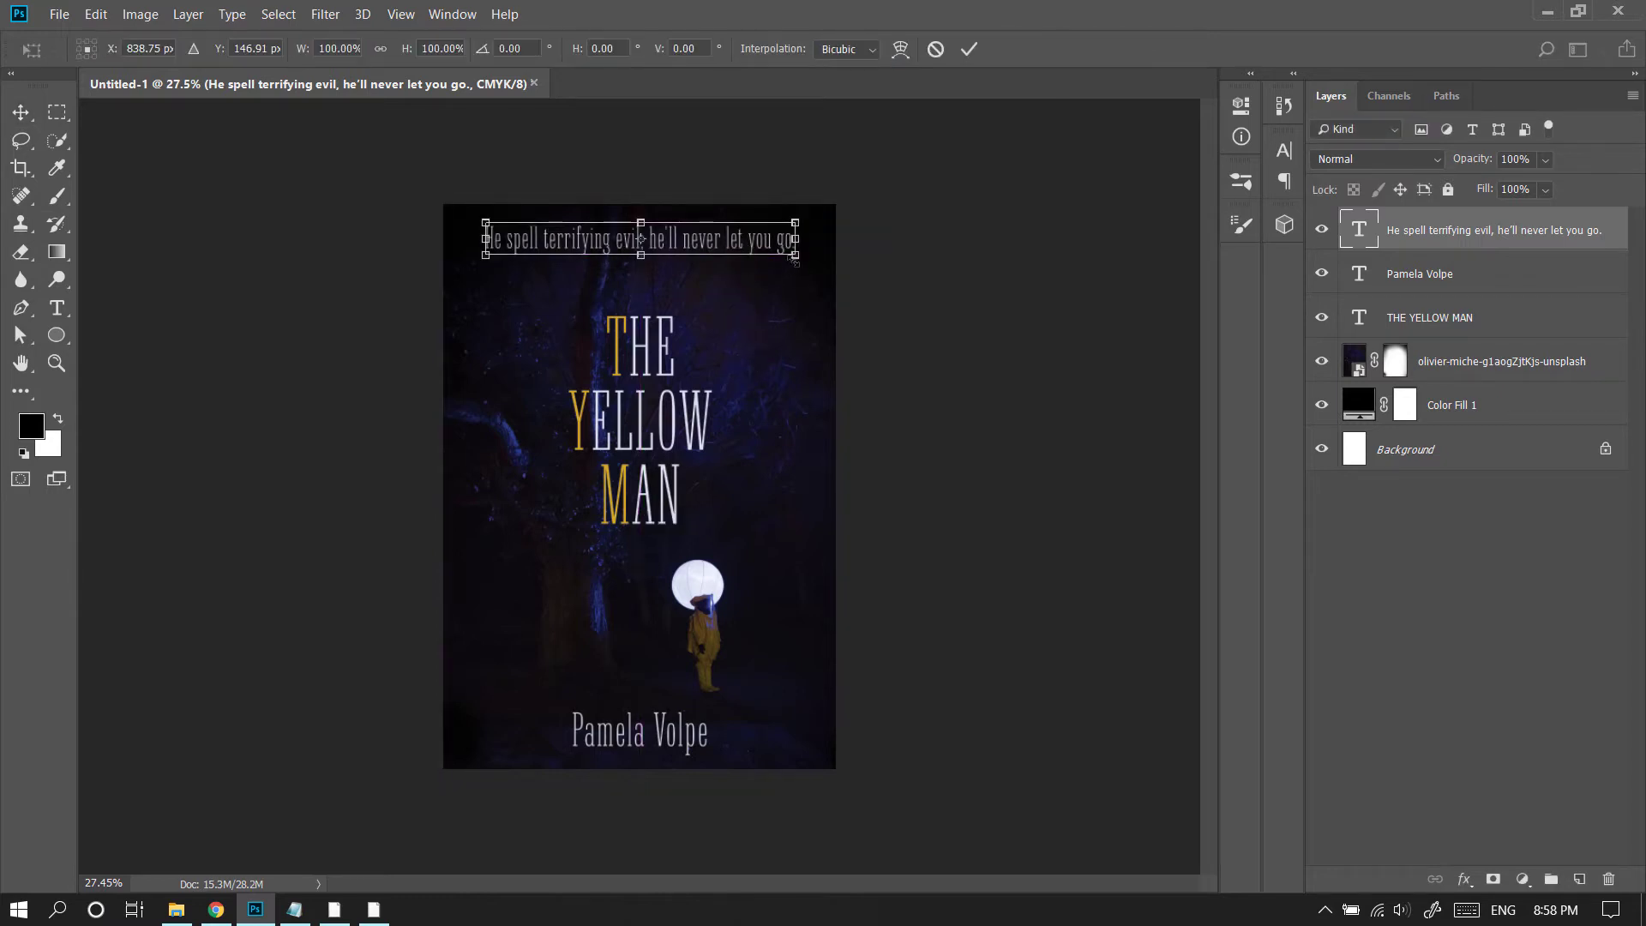
{"action": "left_click_drag", "start_coordinate": [797, 257], "coordinate": [790, 261]}
{"action": "left_click", "coordinate": [969, 48]}
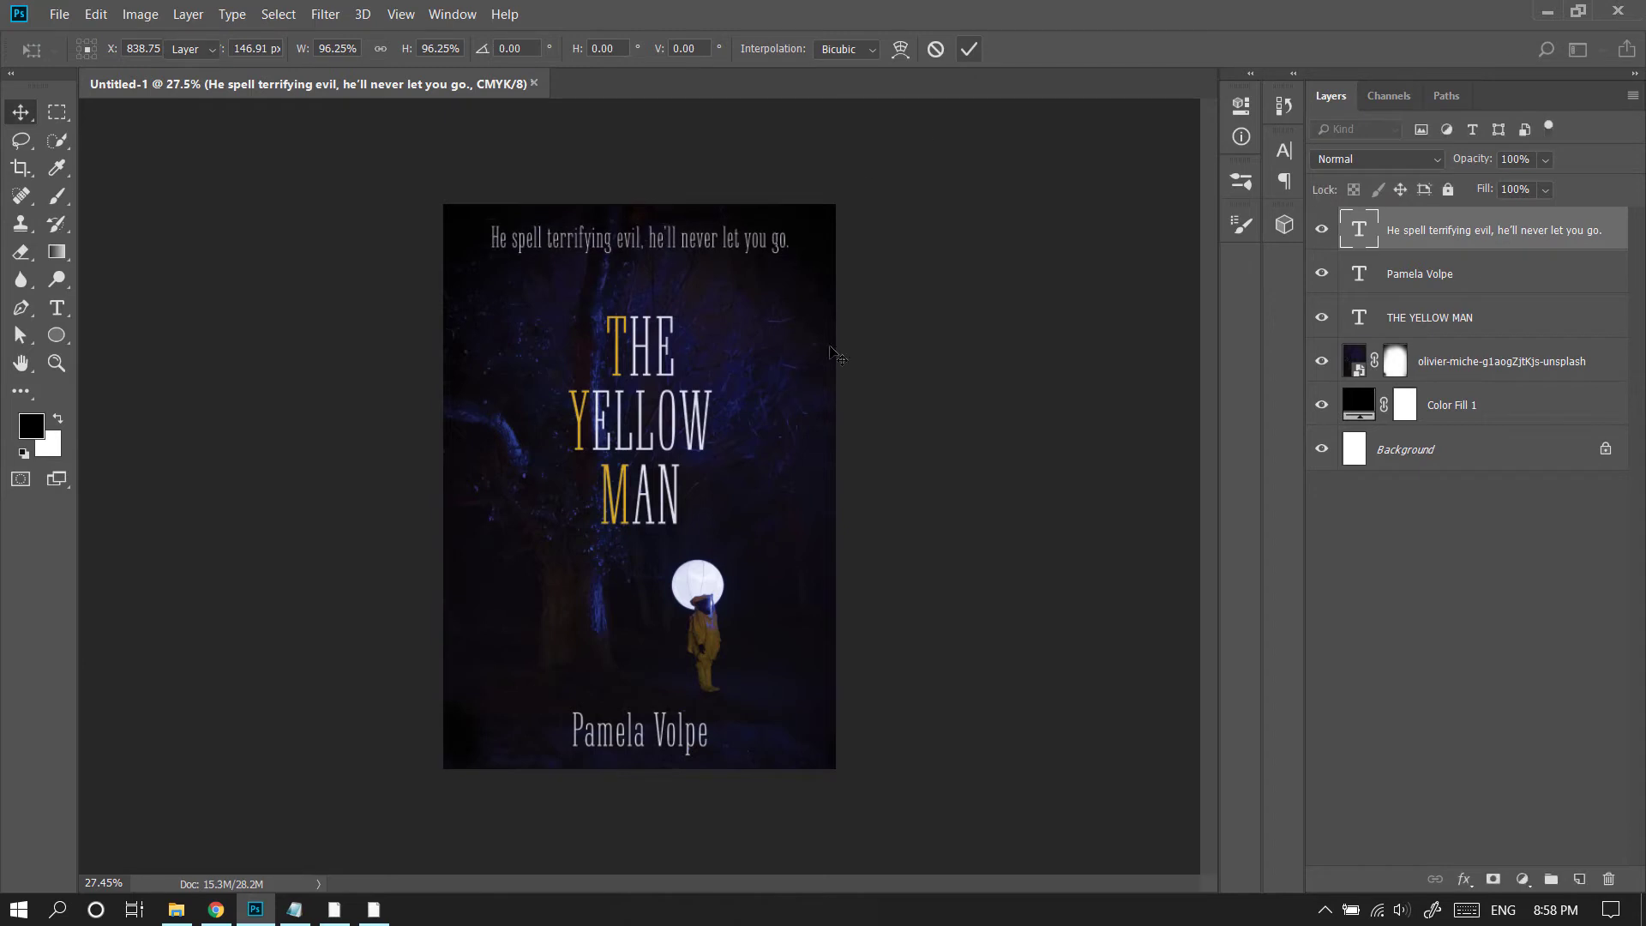
Step: Move the title up closer to the tagline, and scale the tagline to 102.04%
{"action": "left_click_drag", "start_coordinate": [690, 421], "coordinate": [729, 391]}
{"action": "left_click", "coordinate": [769, 255]}
{"action": "key", "text": "ctrl+t"}
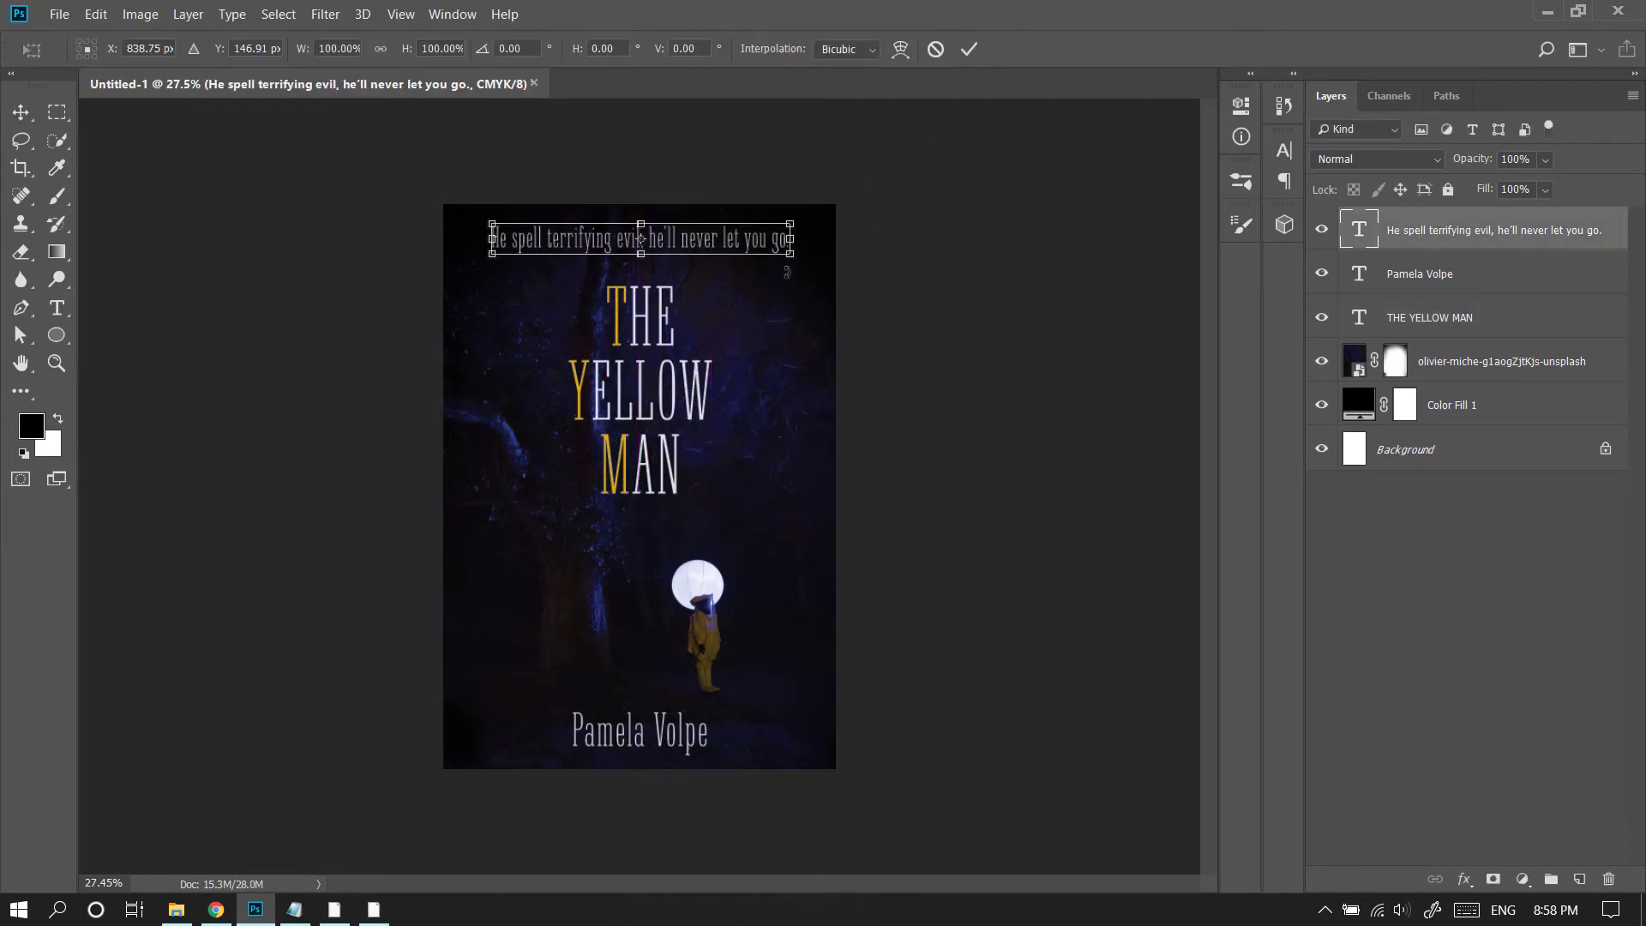
{"action": "left_click_drag", "start_coordinate": [792, 255], "coordinate": [776, 249]}
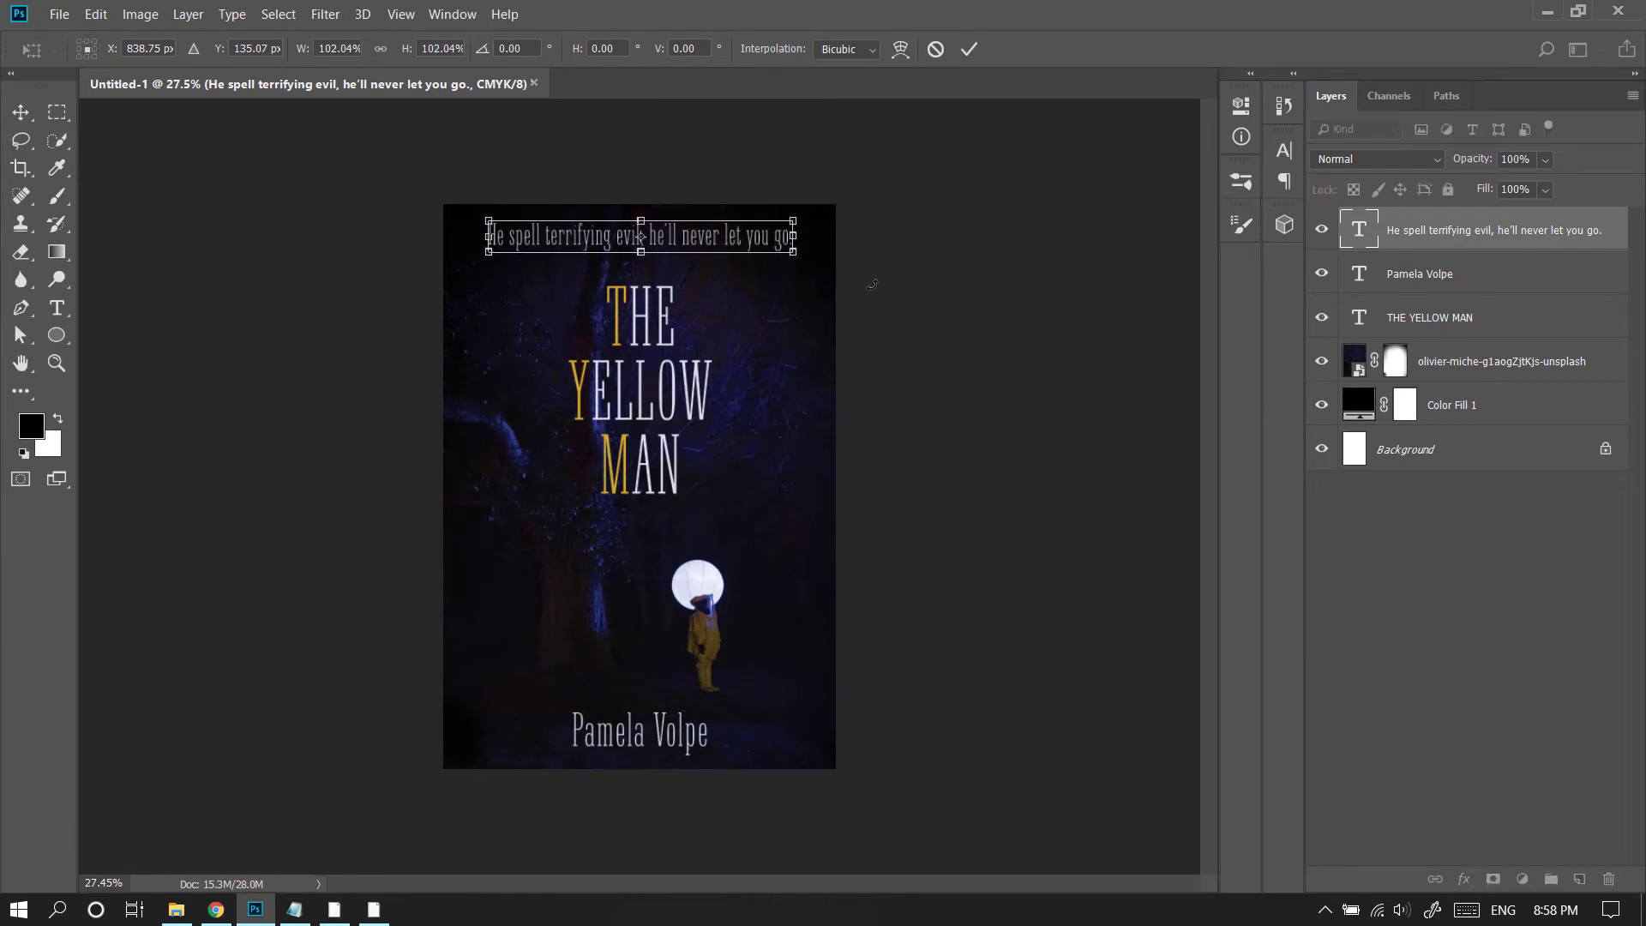
{"action": "left_click", "coordinate": [969, 49]}
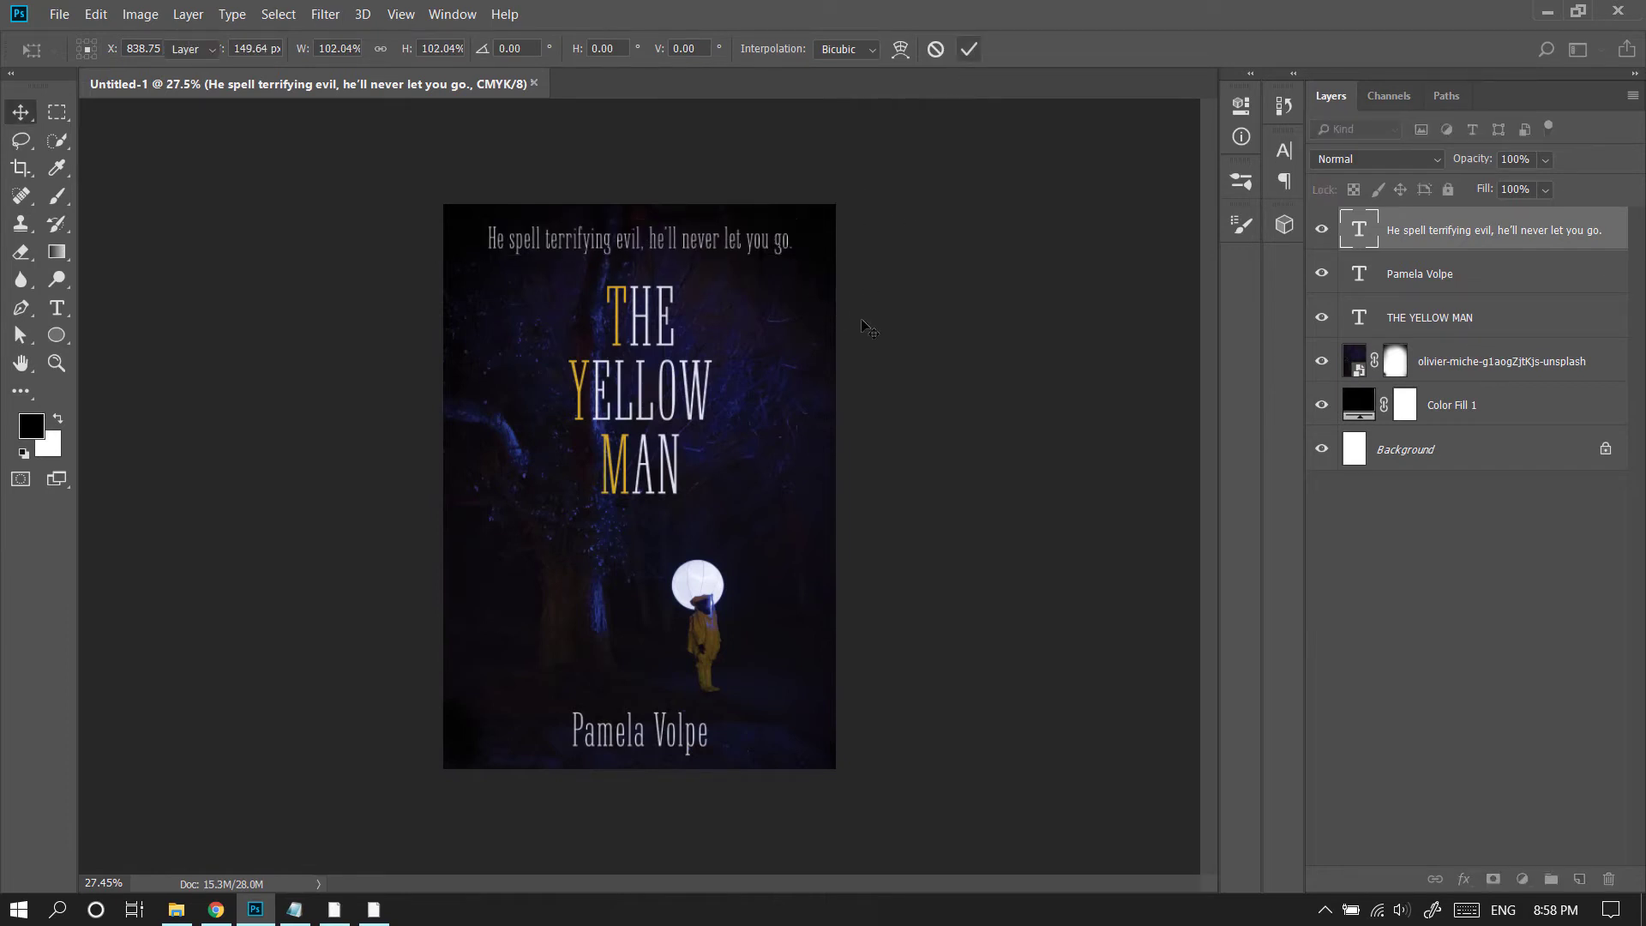
Step: Scale the title to 103.61%, shift it slightly lower, and center it horizontally on the whole canvas
{"action": "left_click", "coordinate": [683, 483]}
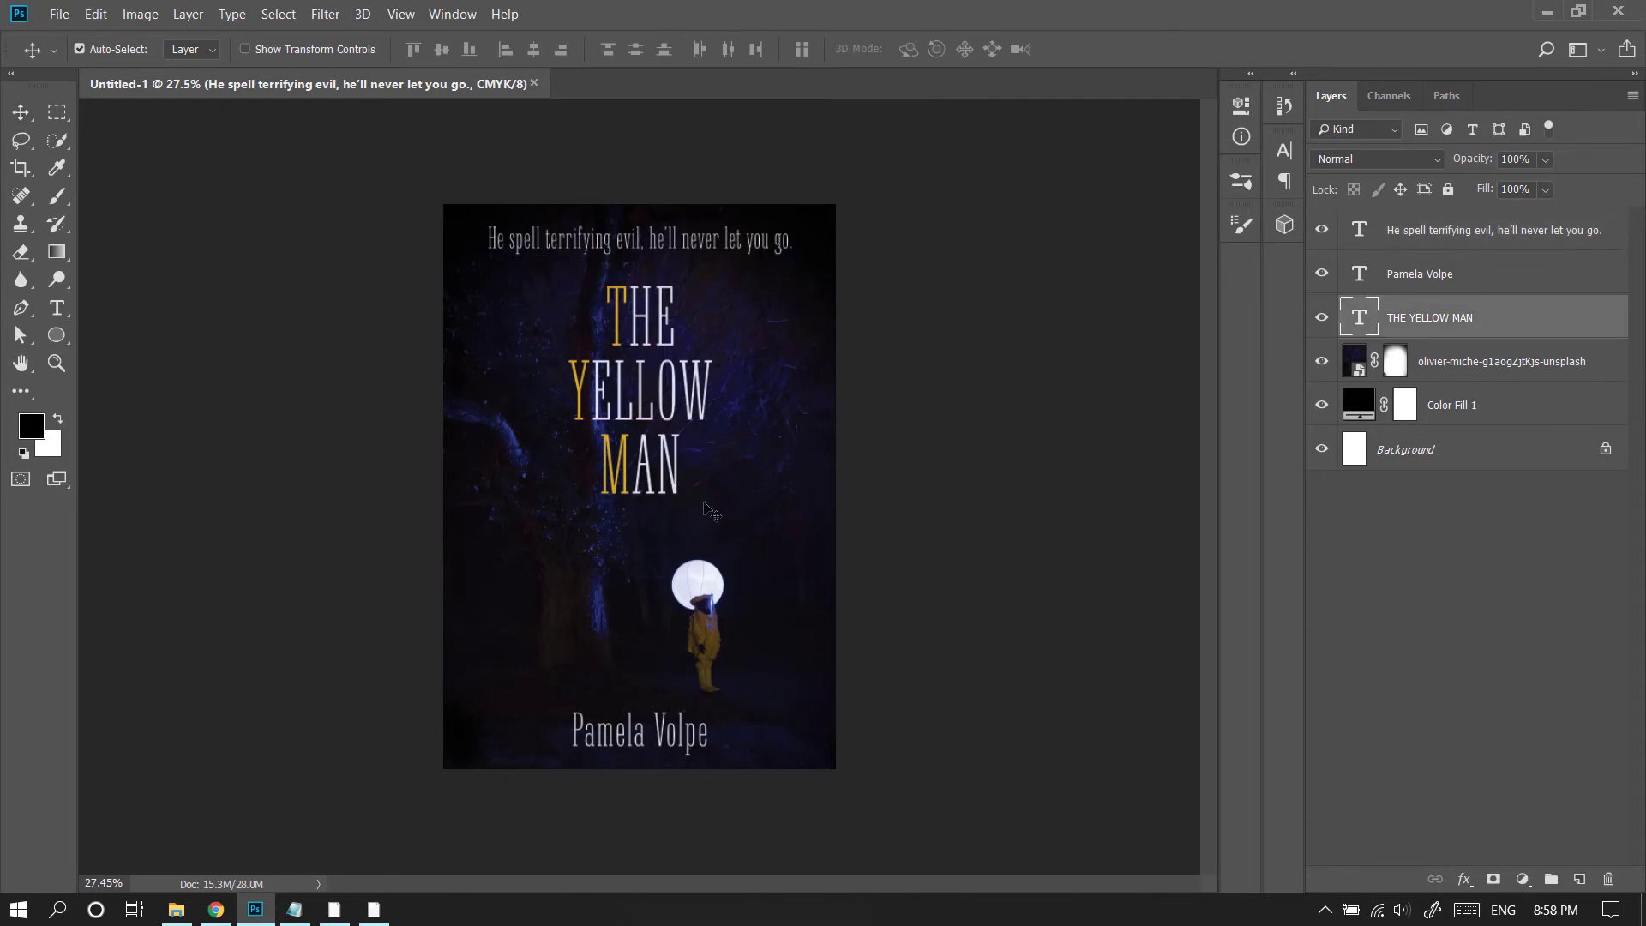
{"action": "key", "text": "ctrl+t"}
{"action": "left_click_drag", "start_coordinate": [717, 517], "coordinate": [721, 522]}
{"action": "left_click_drag", "start_coordinate": [668, 471], "coordinate": [675, 478]}
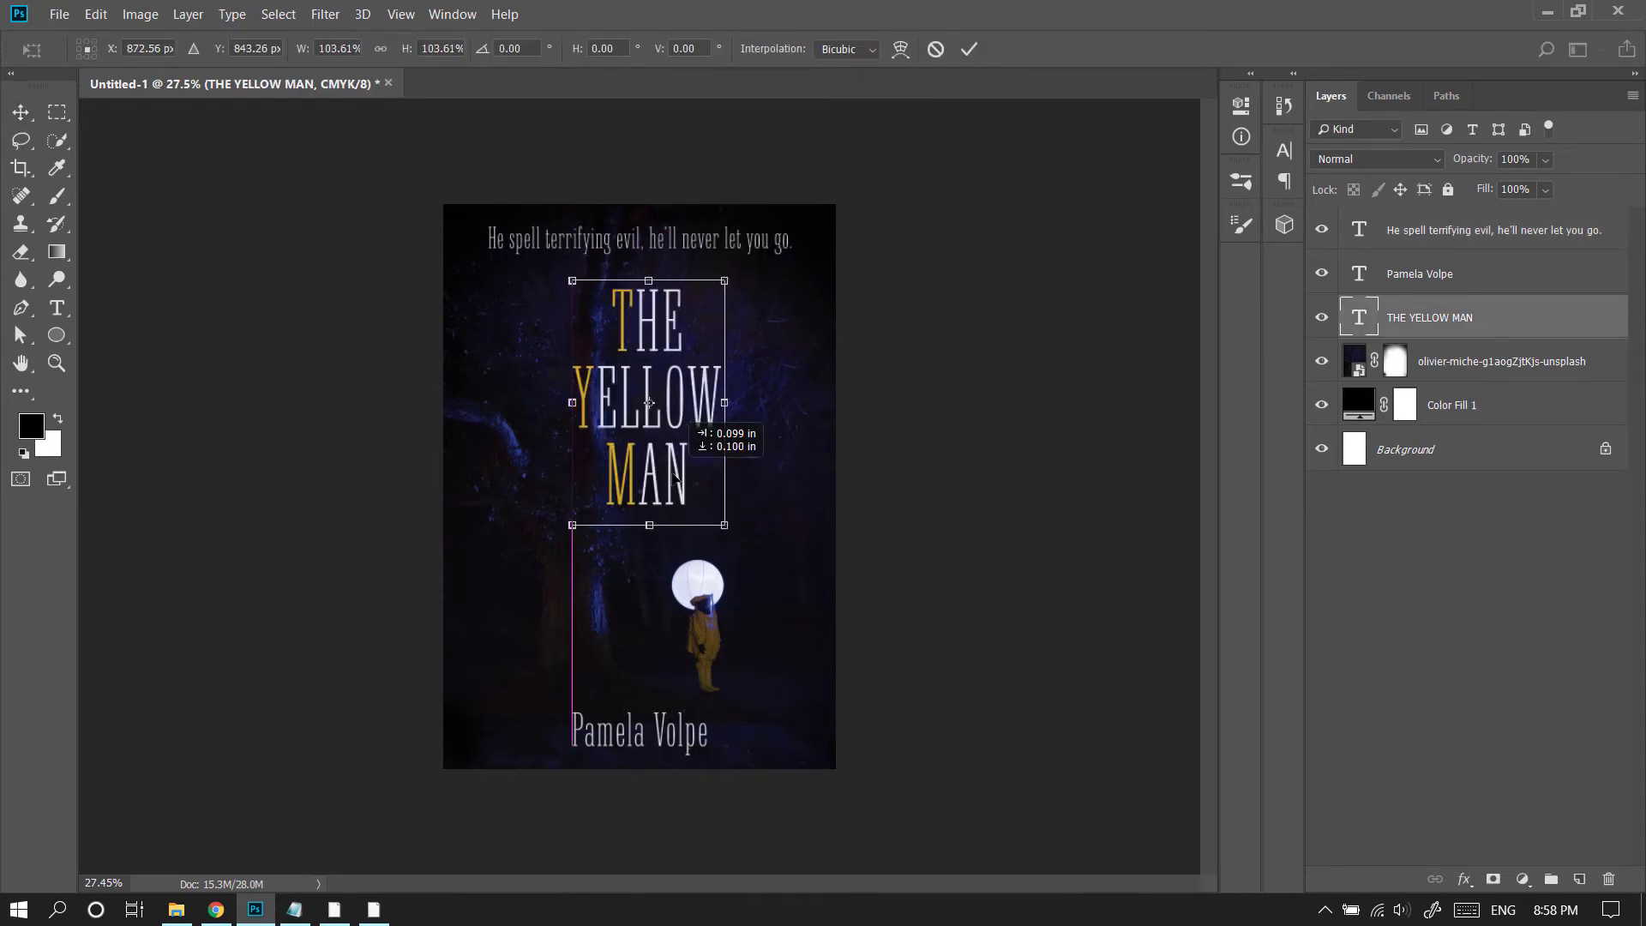
{"action": "left_click", "coordinate": [969, 49]}
{"action": "key", "text": "ctrl+a"}
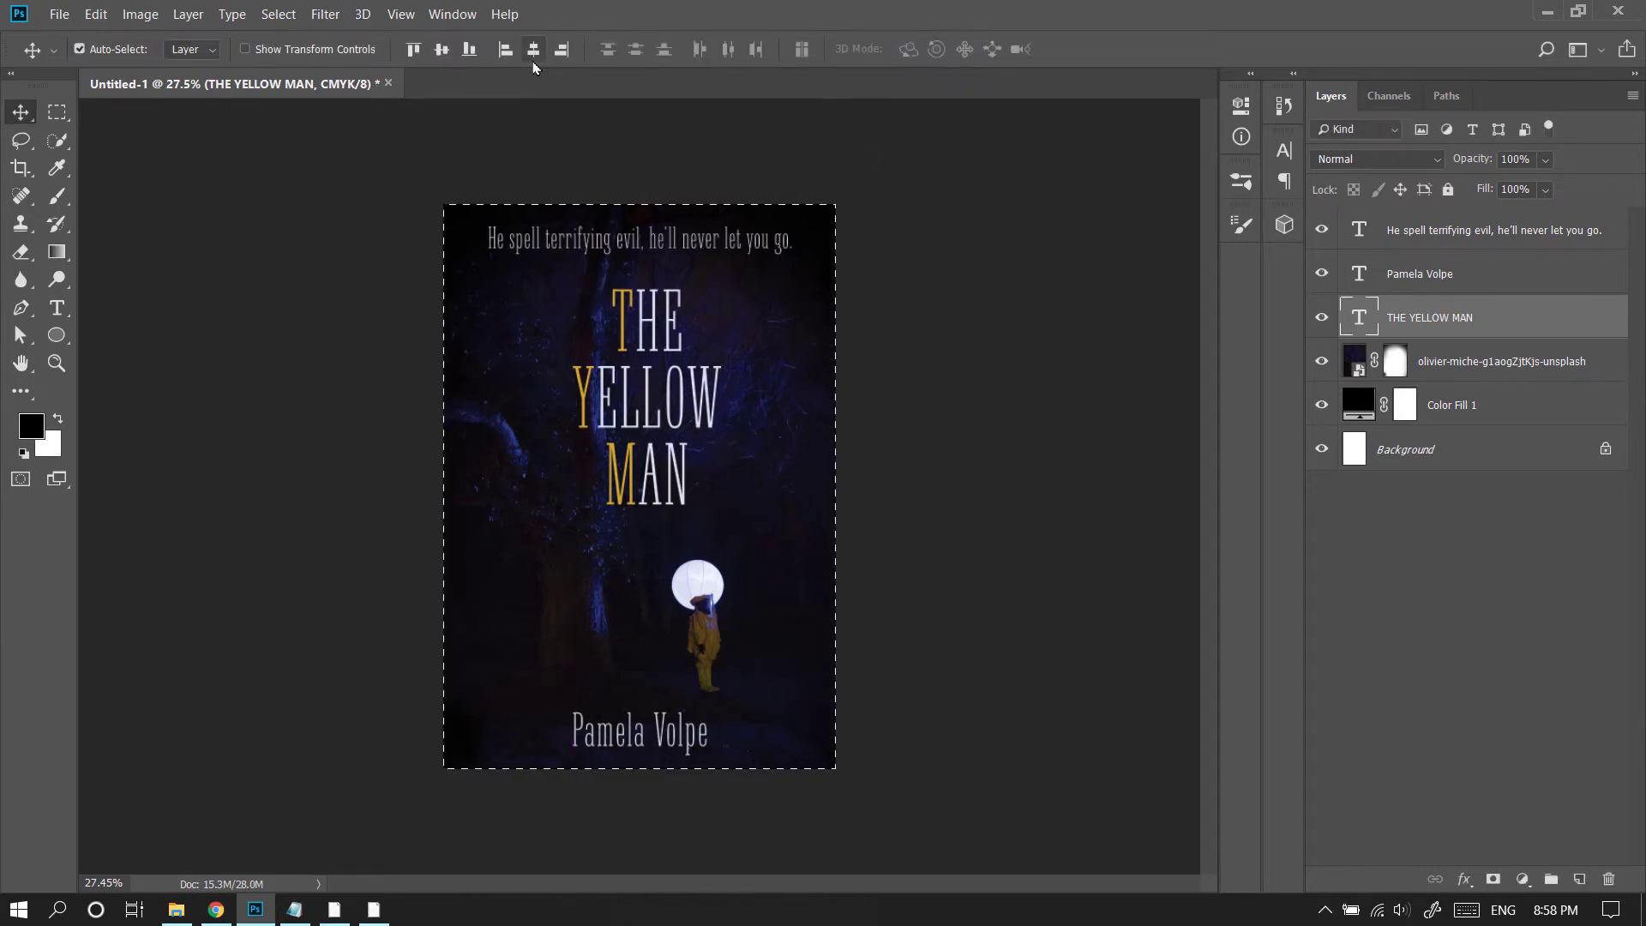
{"action": "left_click", "coordinate": [533, 51]}
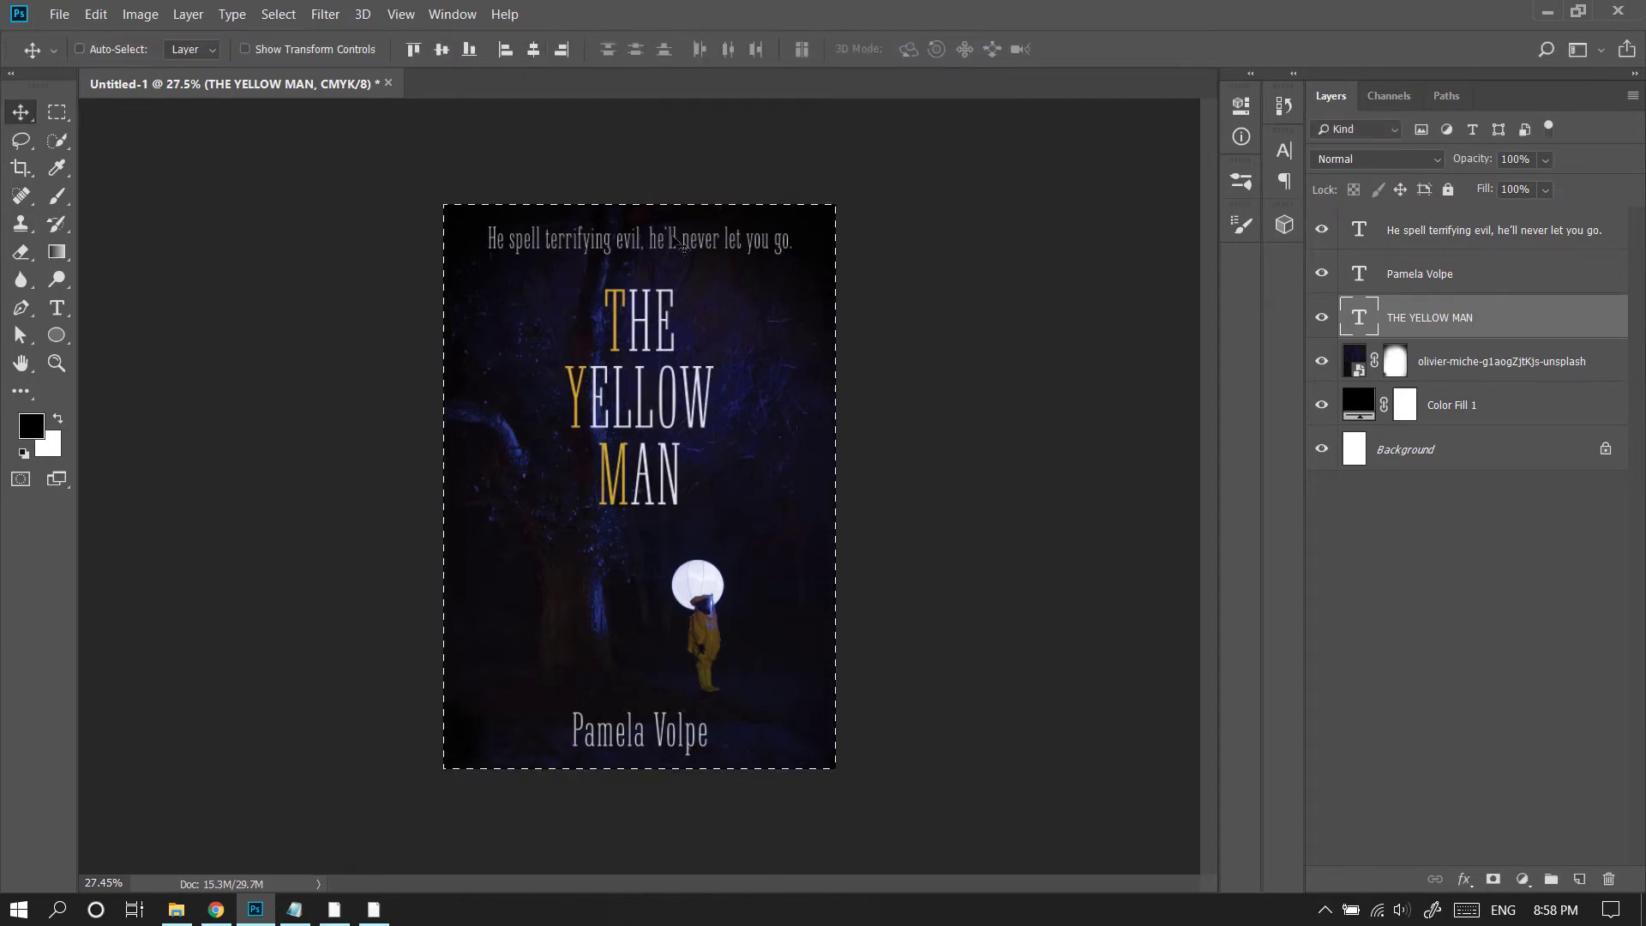
Step: Change the font of the author's name to Libre Baskerville Regular and commit the text edit
{"action": "key", "text": "t"}
{"action": "left_click", "coordinate": [677, 746]}
{"action": "key", "text": "ctrl+a"}
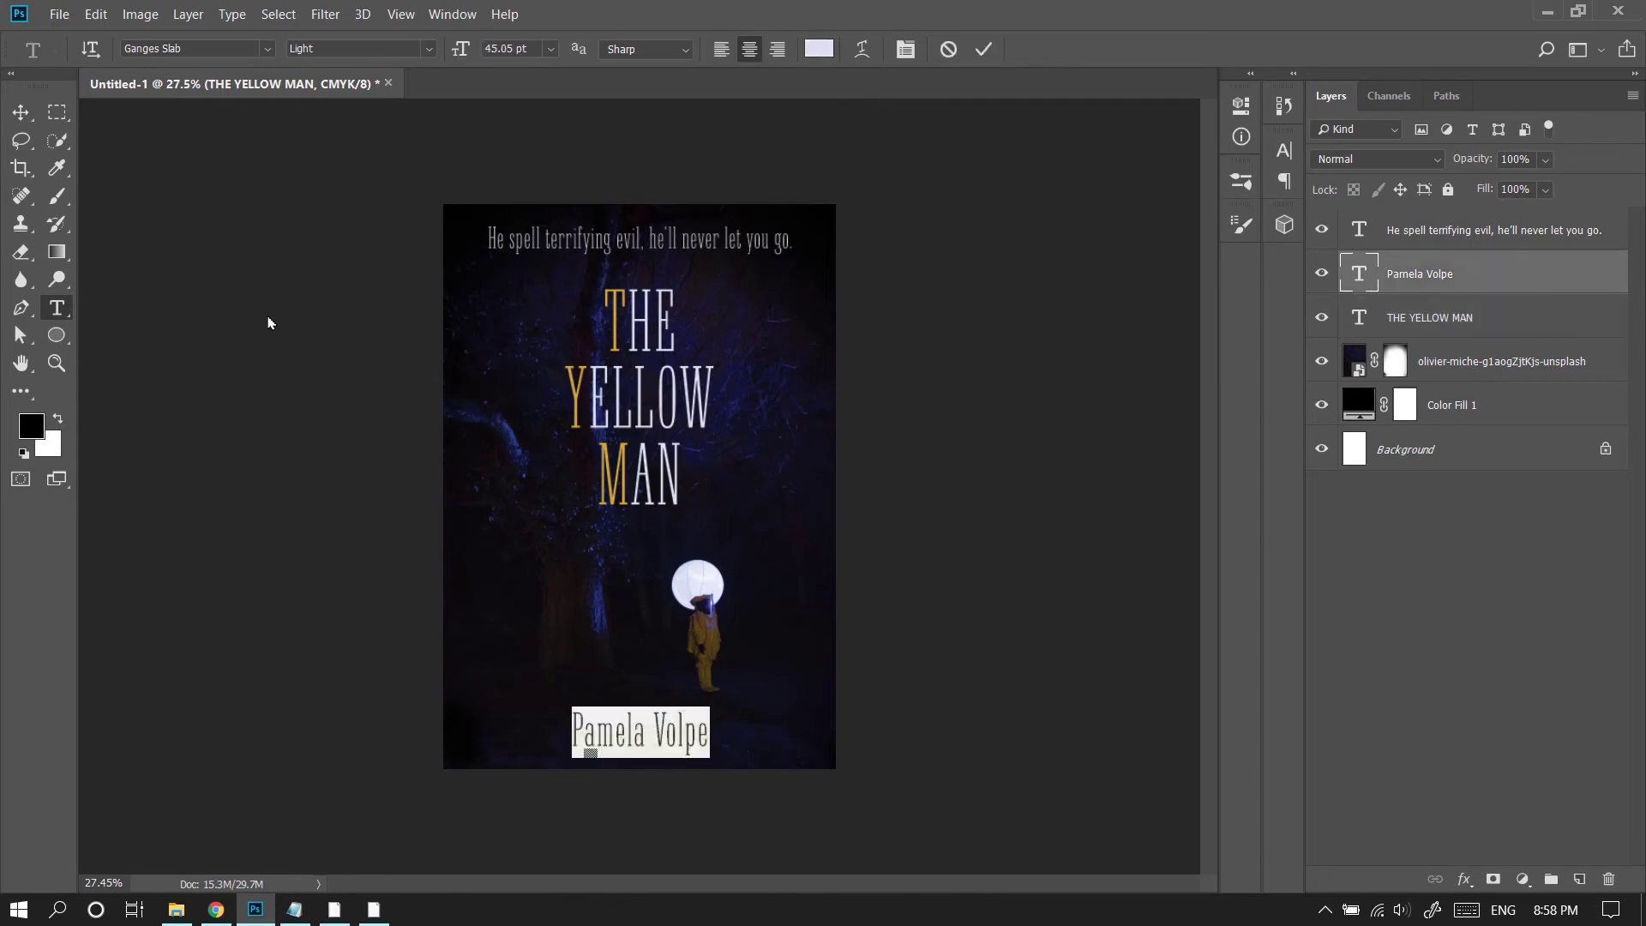
{"action": "left_click", "coordinate": [216, 51]}
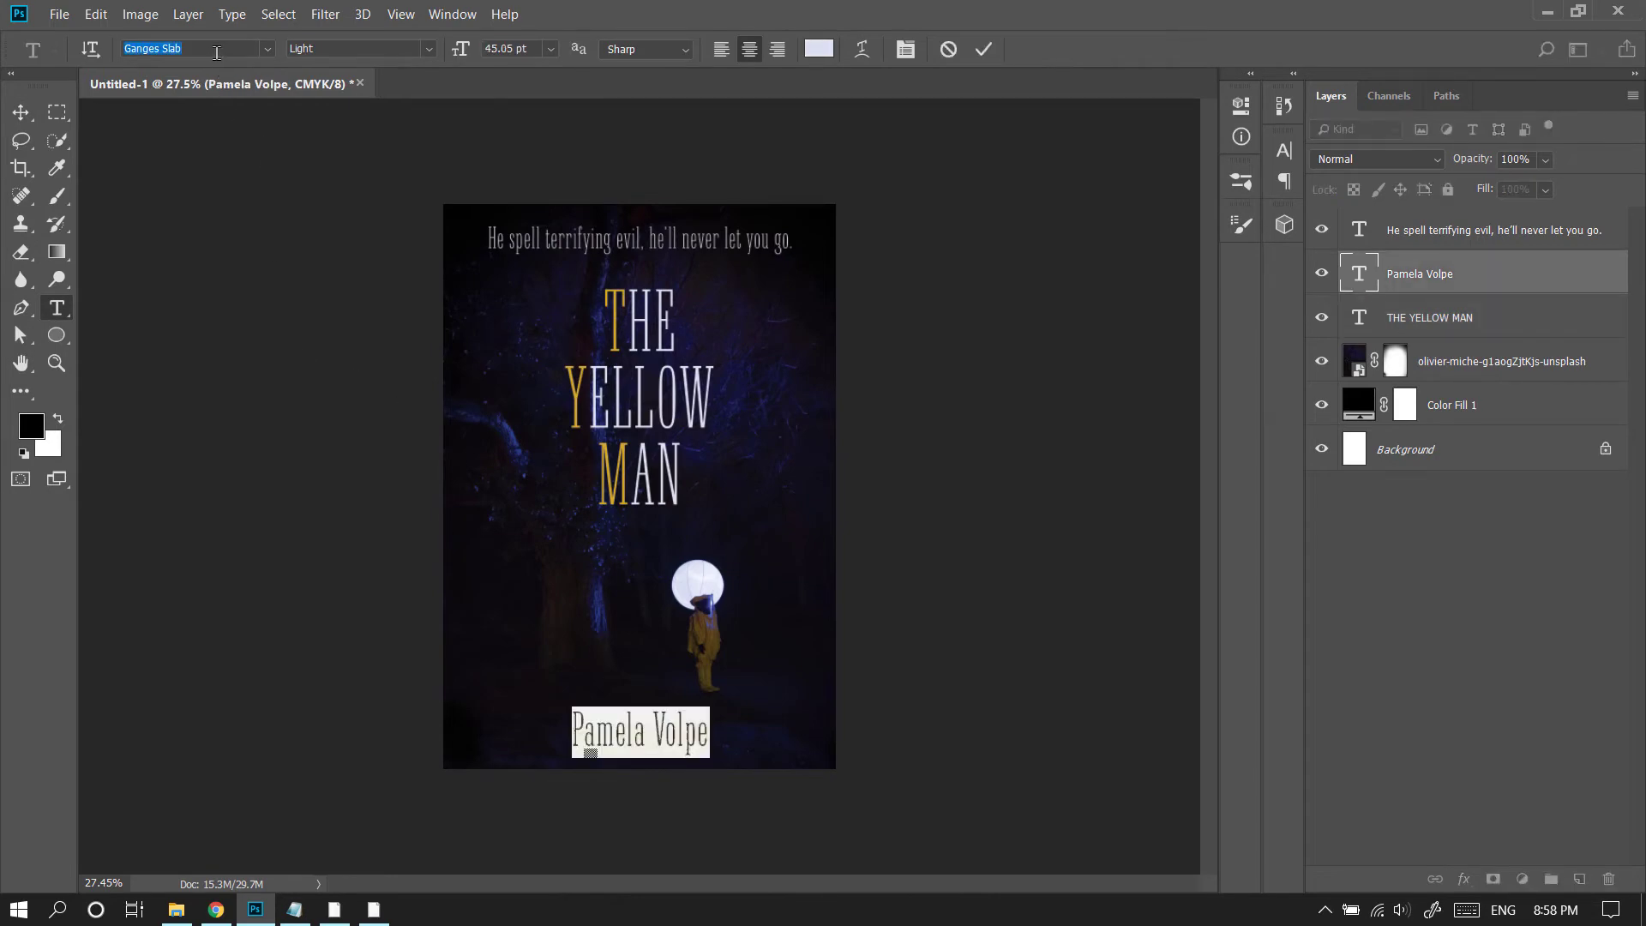
{"action": "type", "text": "biske"}
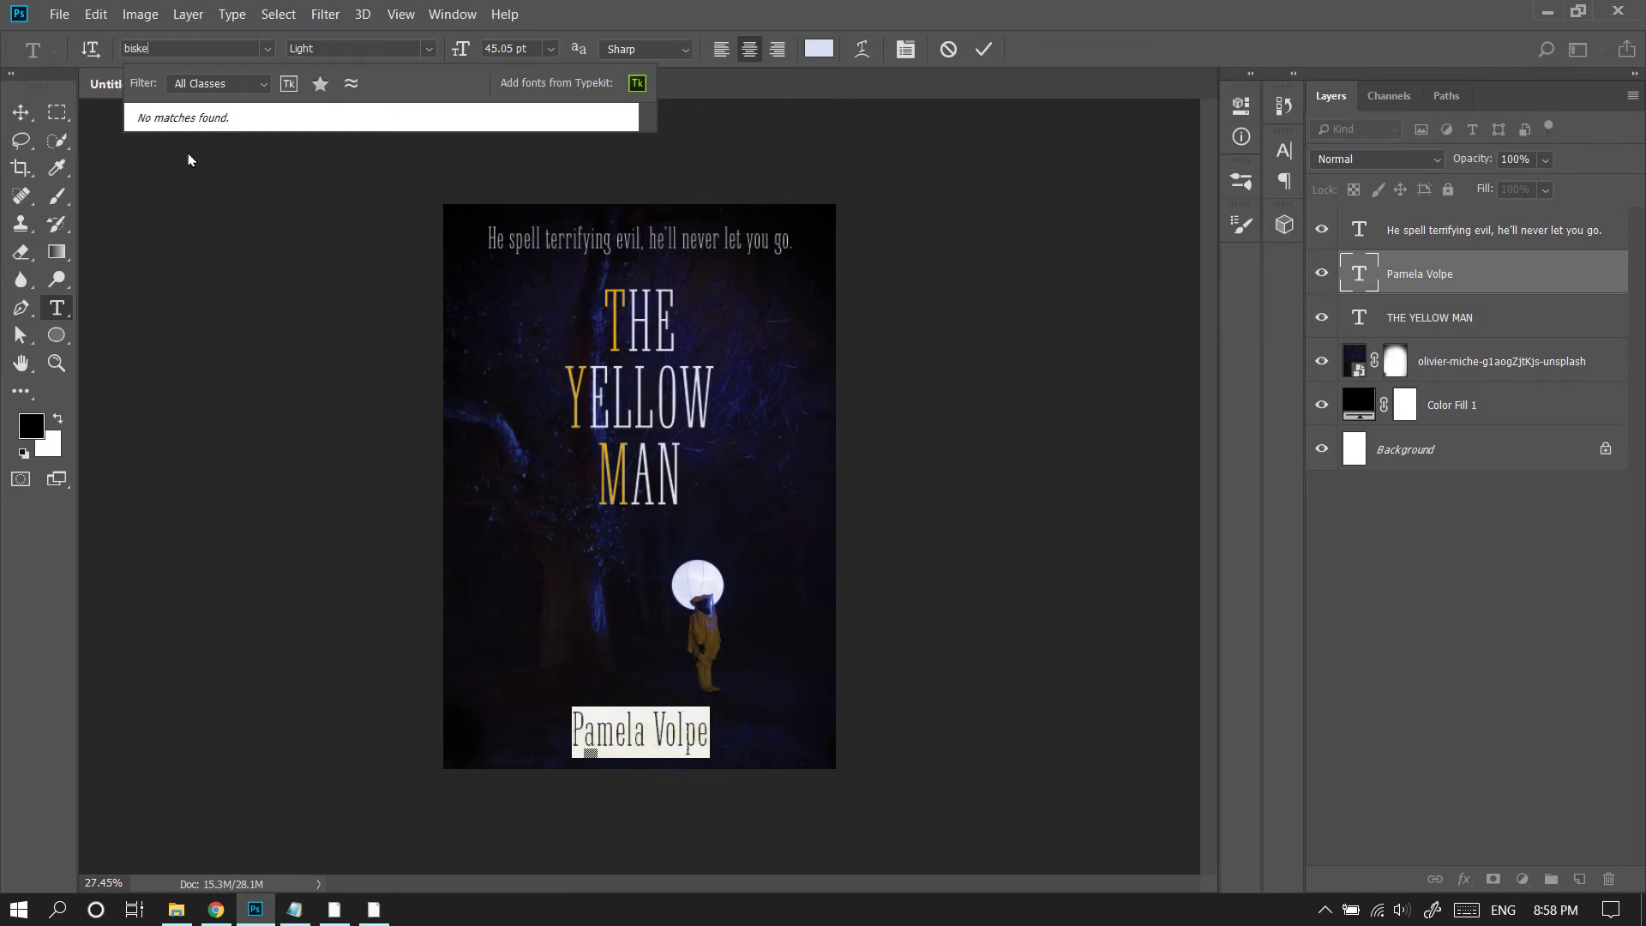
{"action": "key", "text": "BackSpace"}
{"action": "key", "text": "BackSpace"}
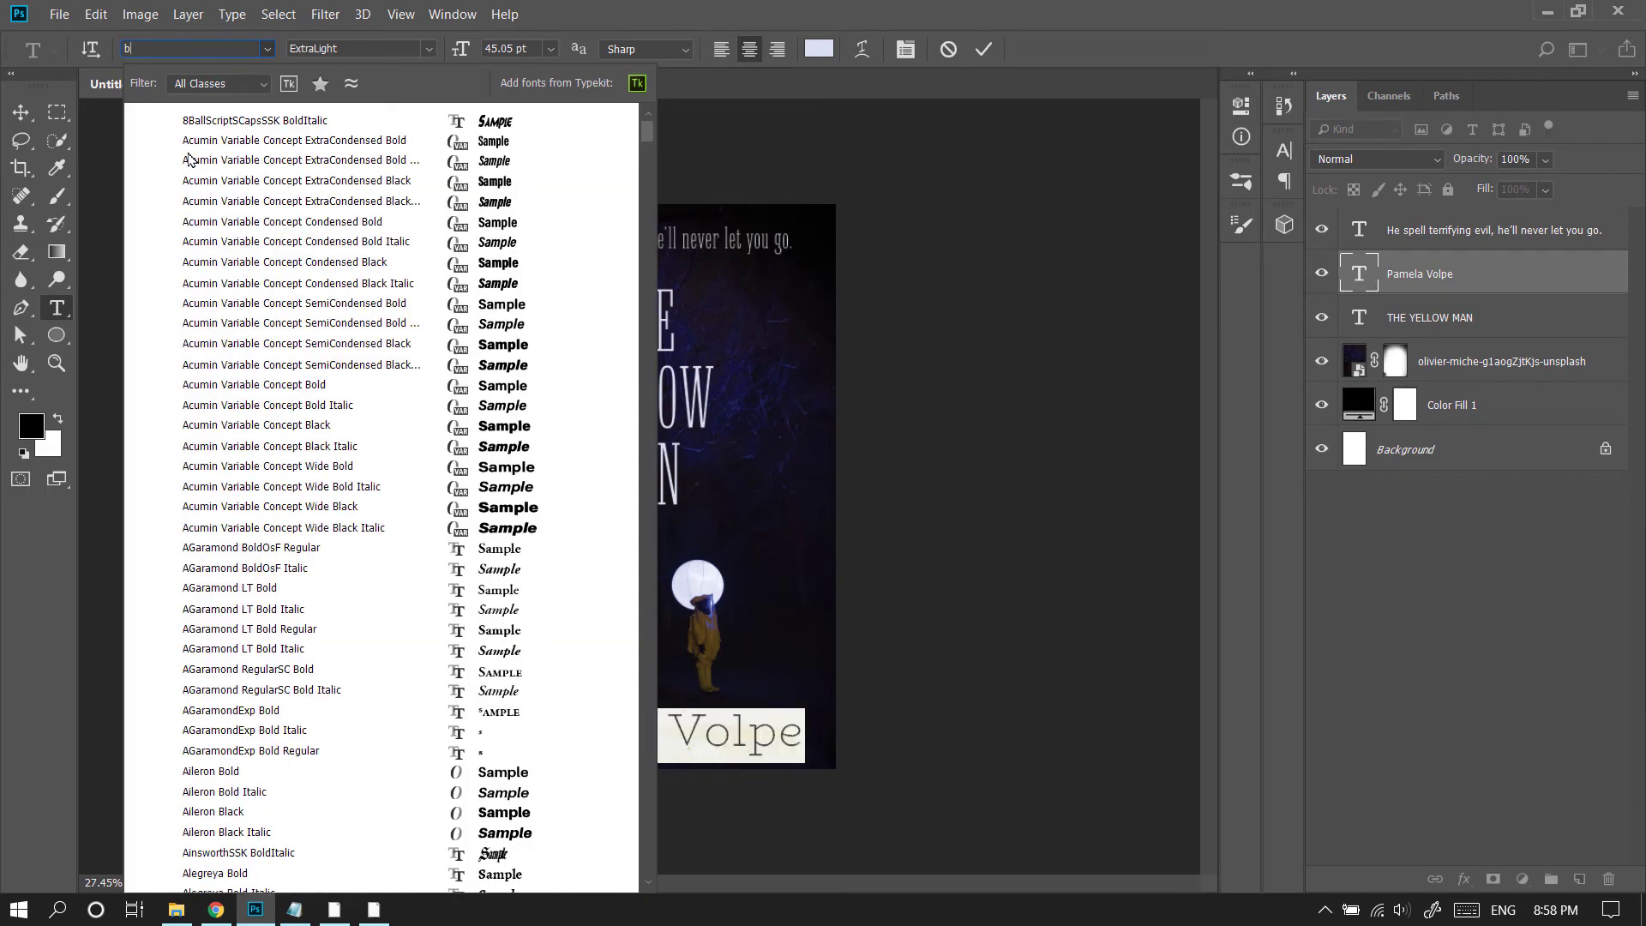
{"action": "type", "text": "as"}
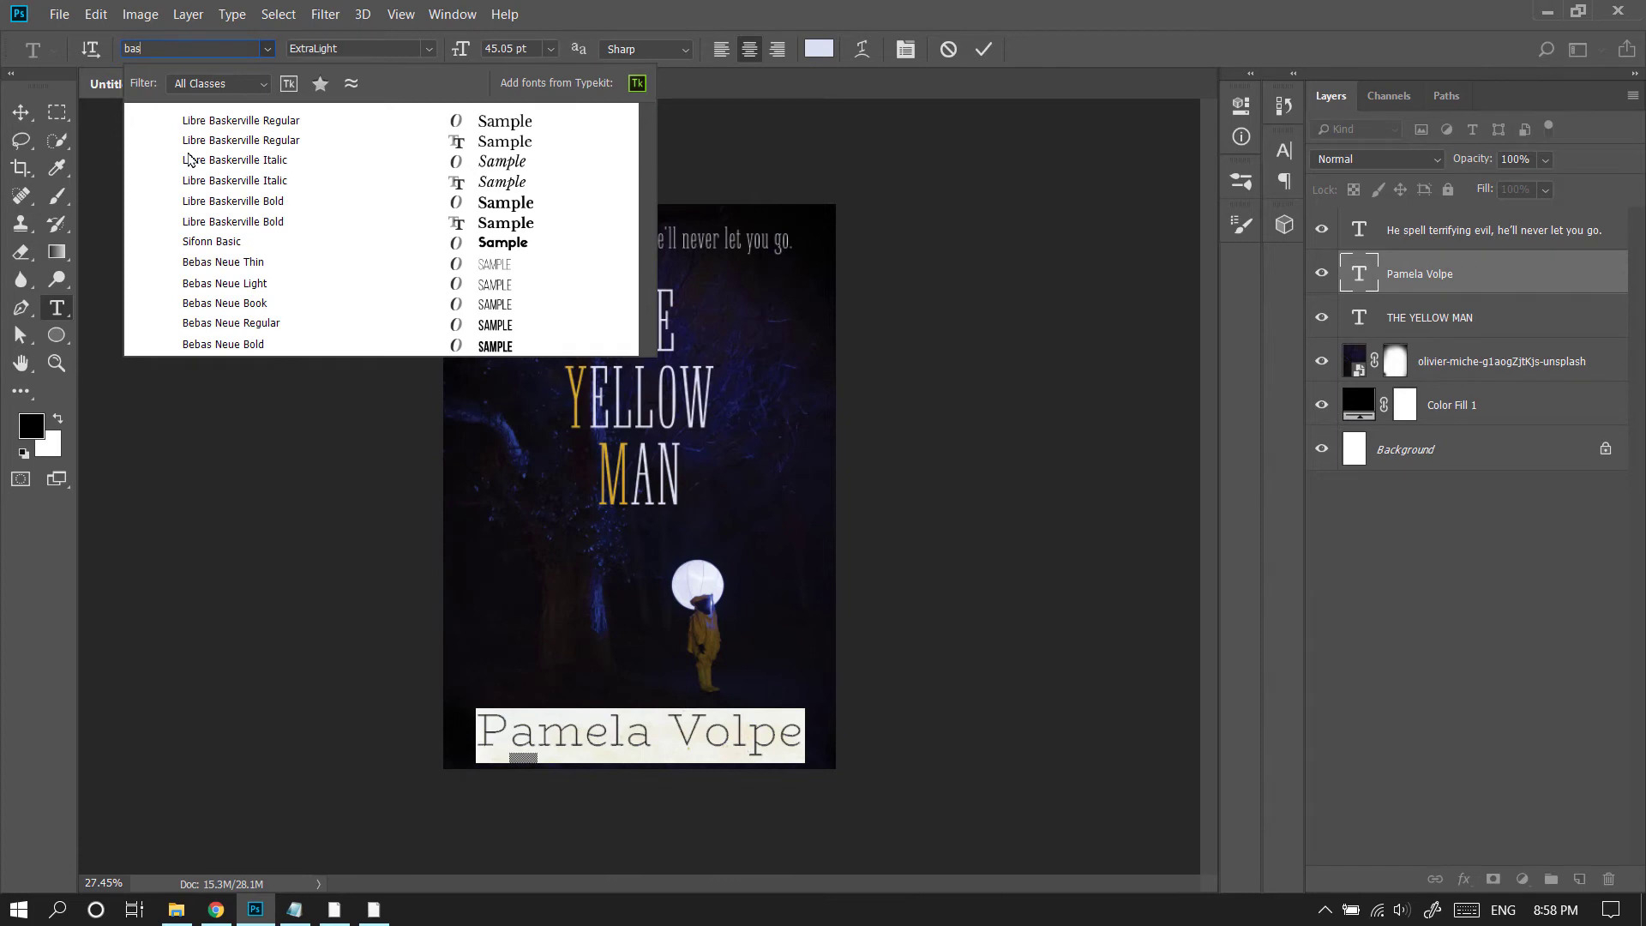
{"action": "left_click", "coordinate": [277, 124]}
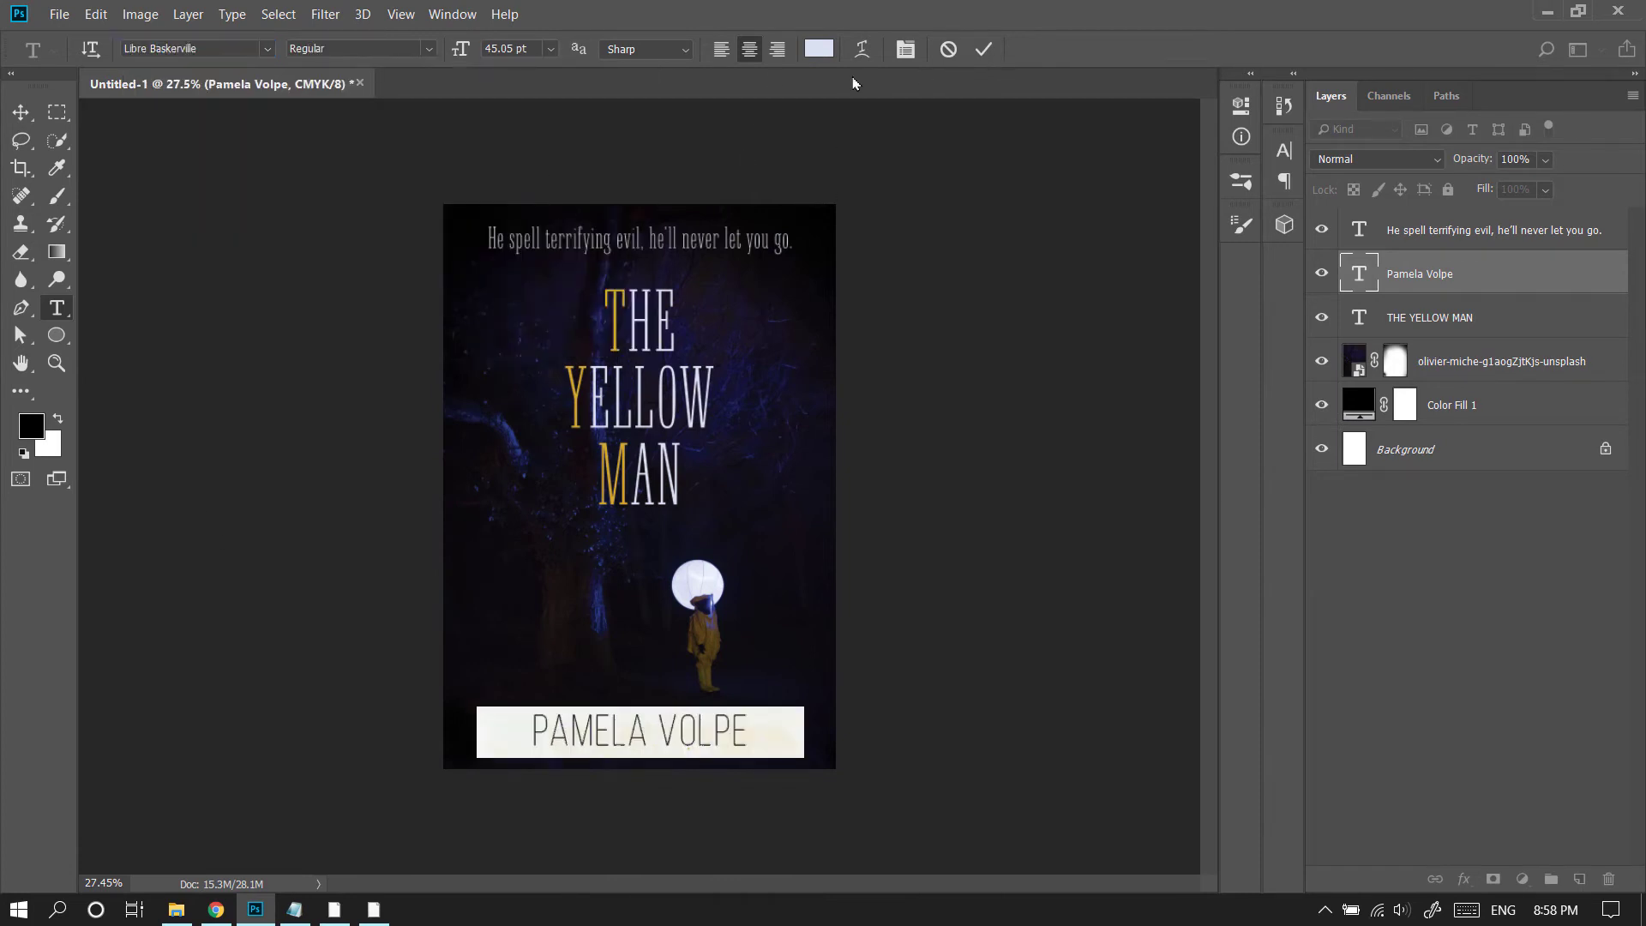
{"action": "left_click", "coordinate": [21, 112]}
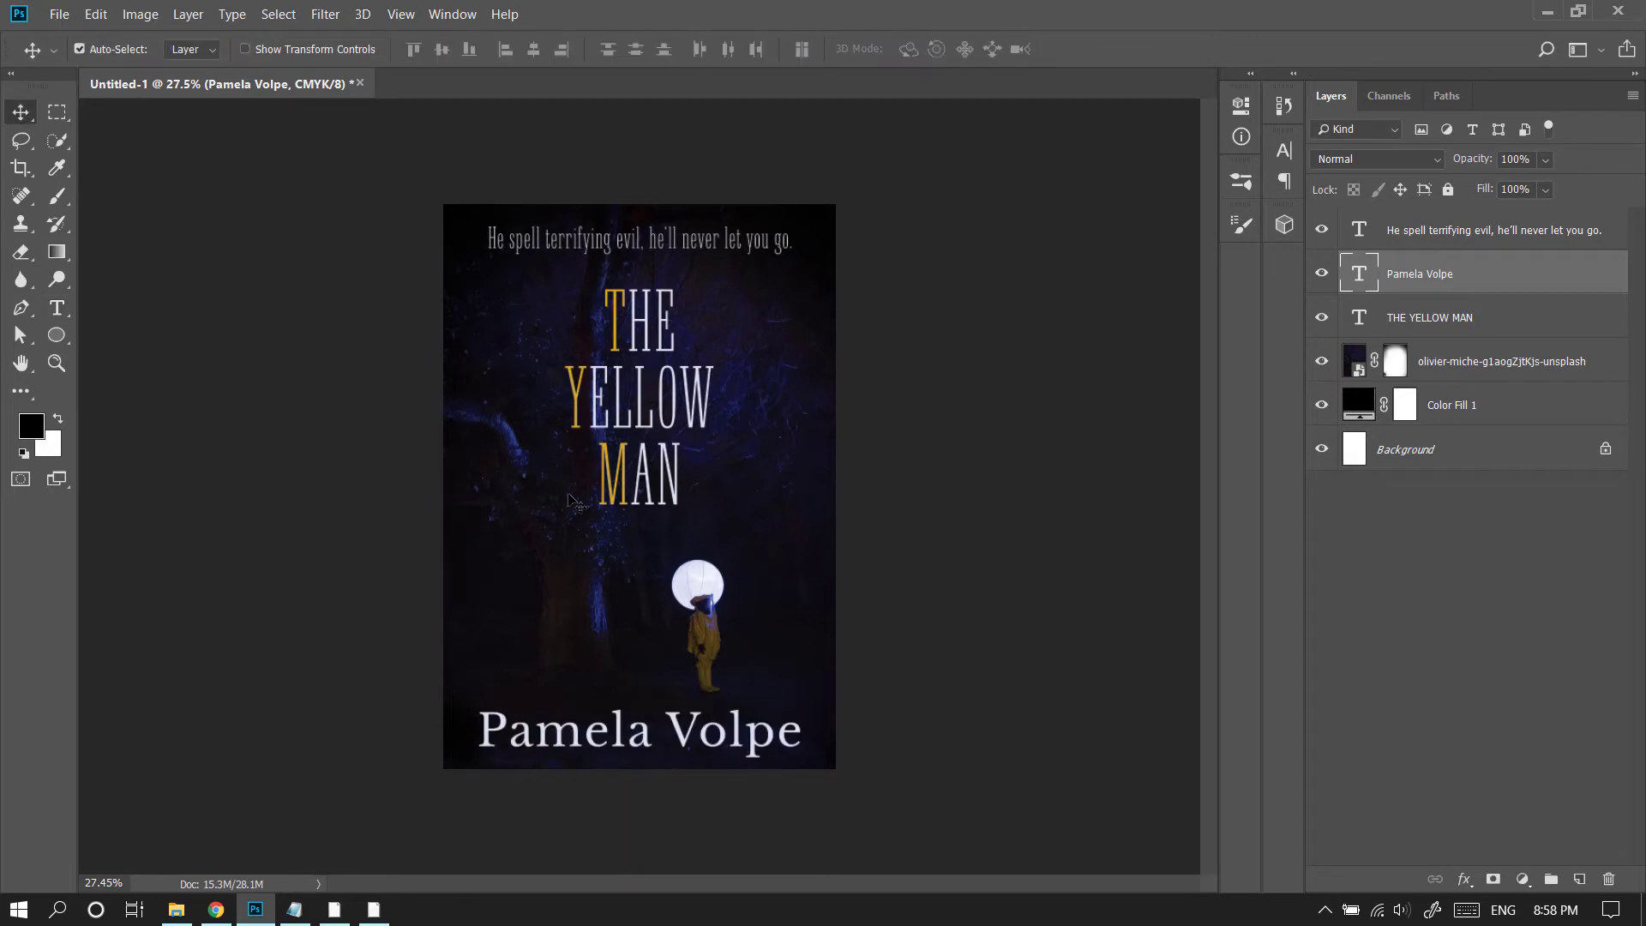
Step: Try scaling the author's name to 54.09% and centering it on the canvas, and undo back to before its font change
{"action": "key", "text": "ctrl+t"}
{"action": "left_click_drag", "start_coordinate": [802, 712], "coordinate": [729, 745]}
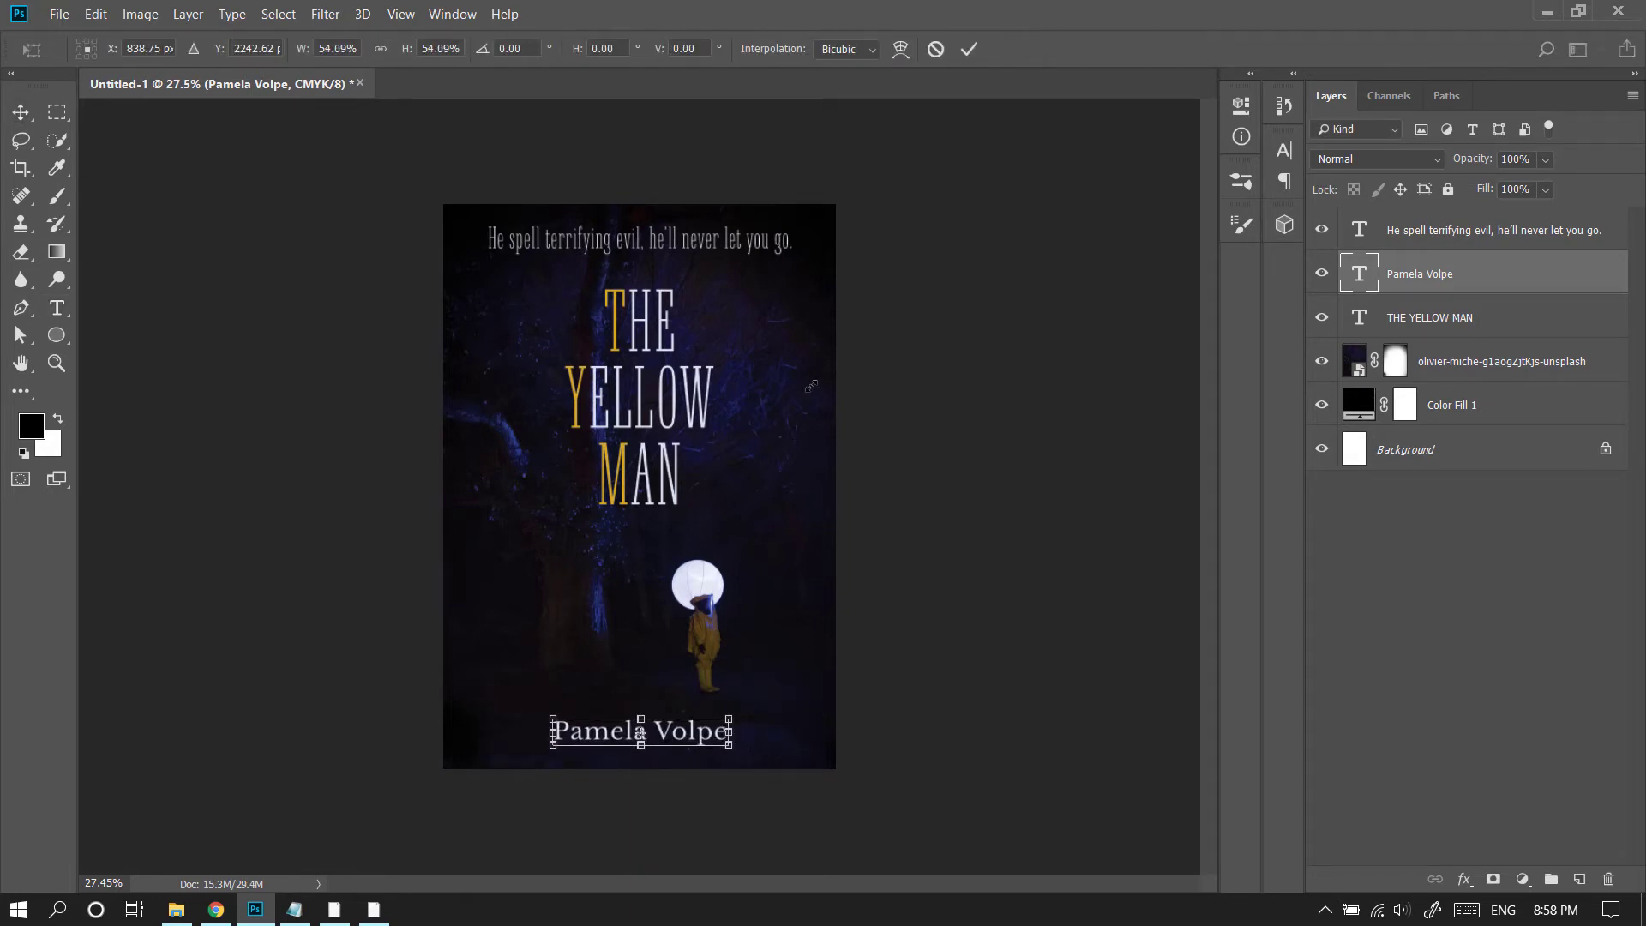
{"action": "left_click", "coordinate": [969, 49]}
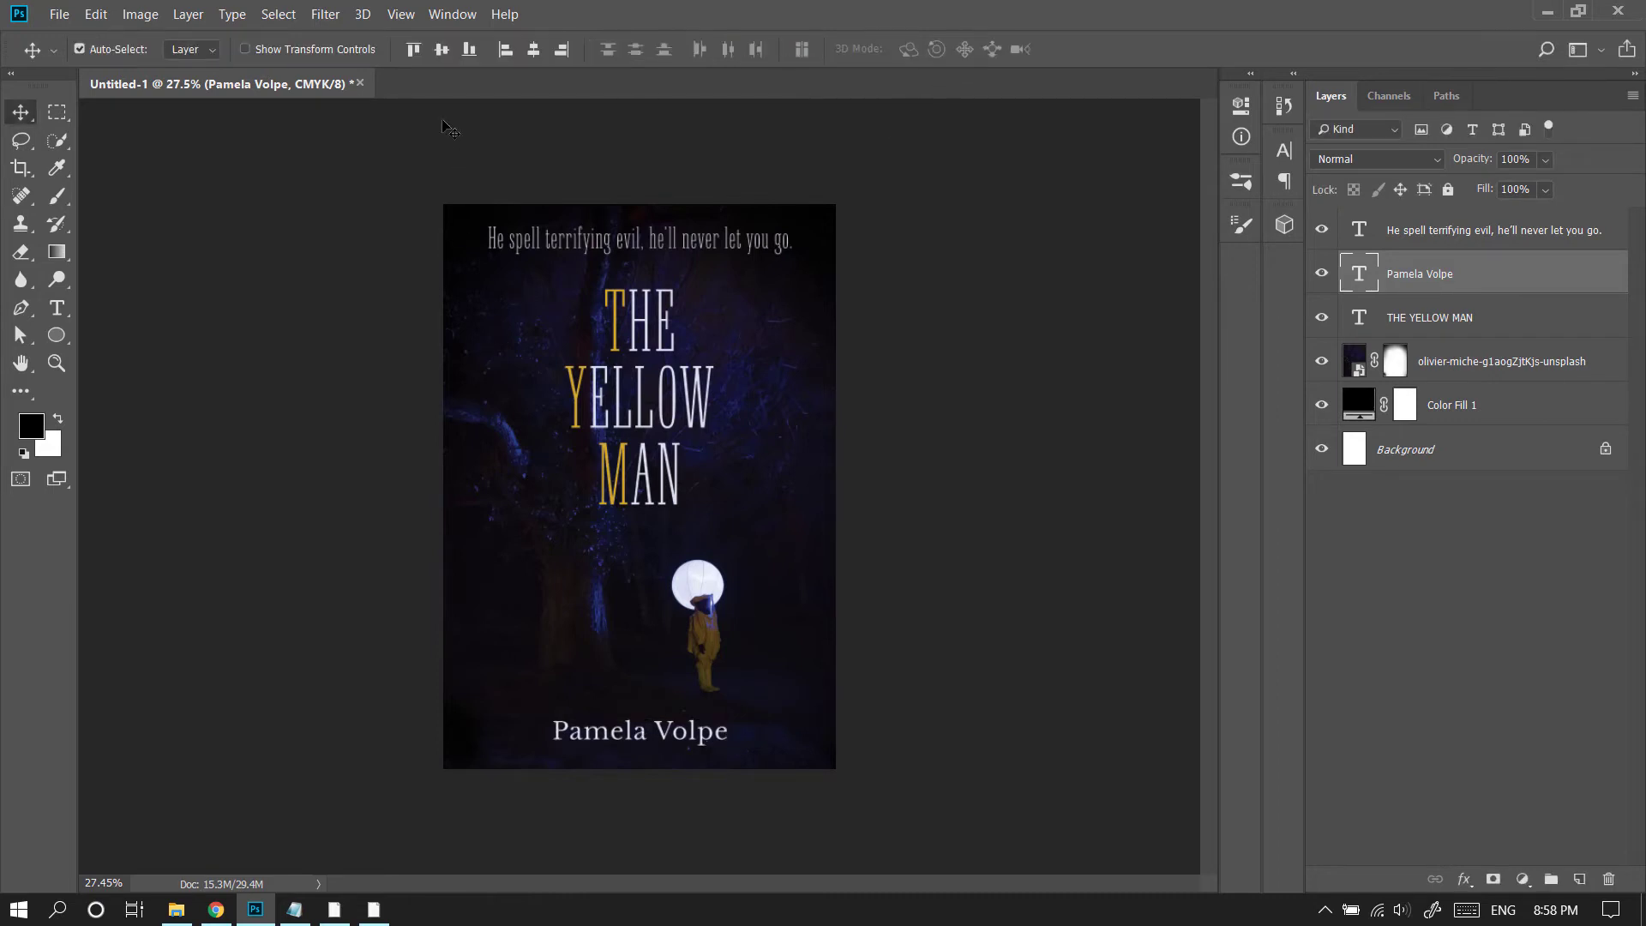
{"action": "key", "text": "ctrl+d"}
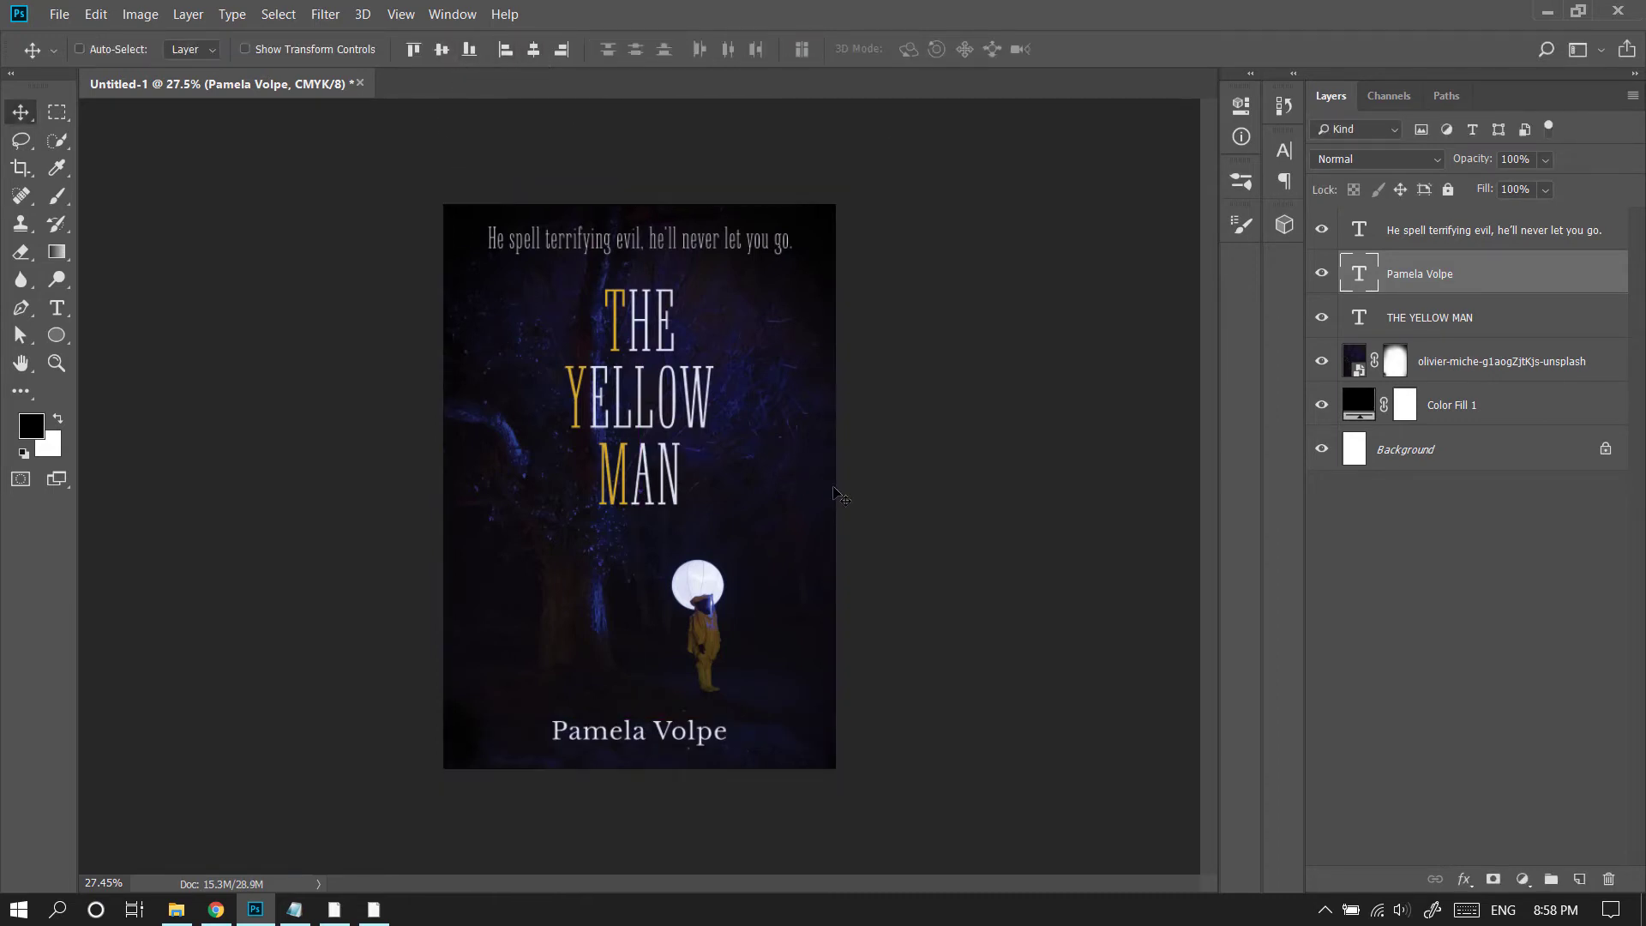
{"action": "key", "text": "ctrl"}
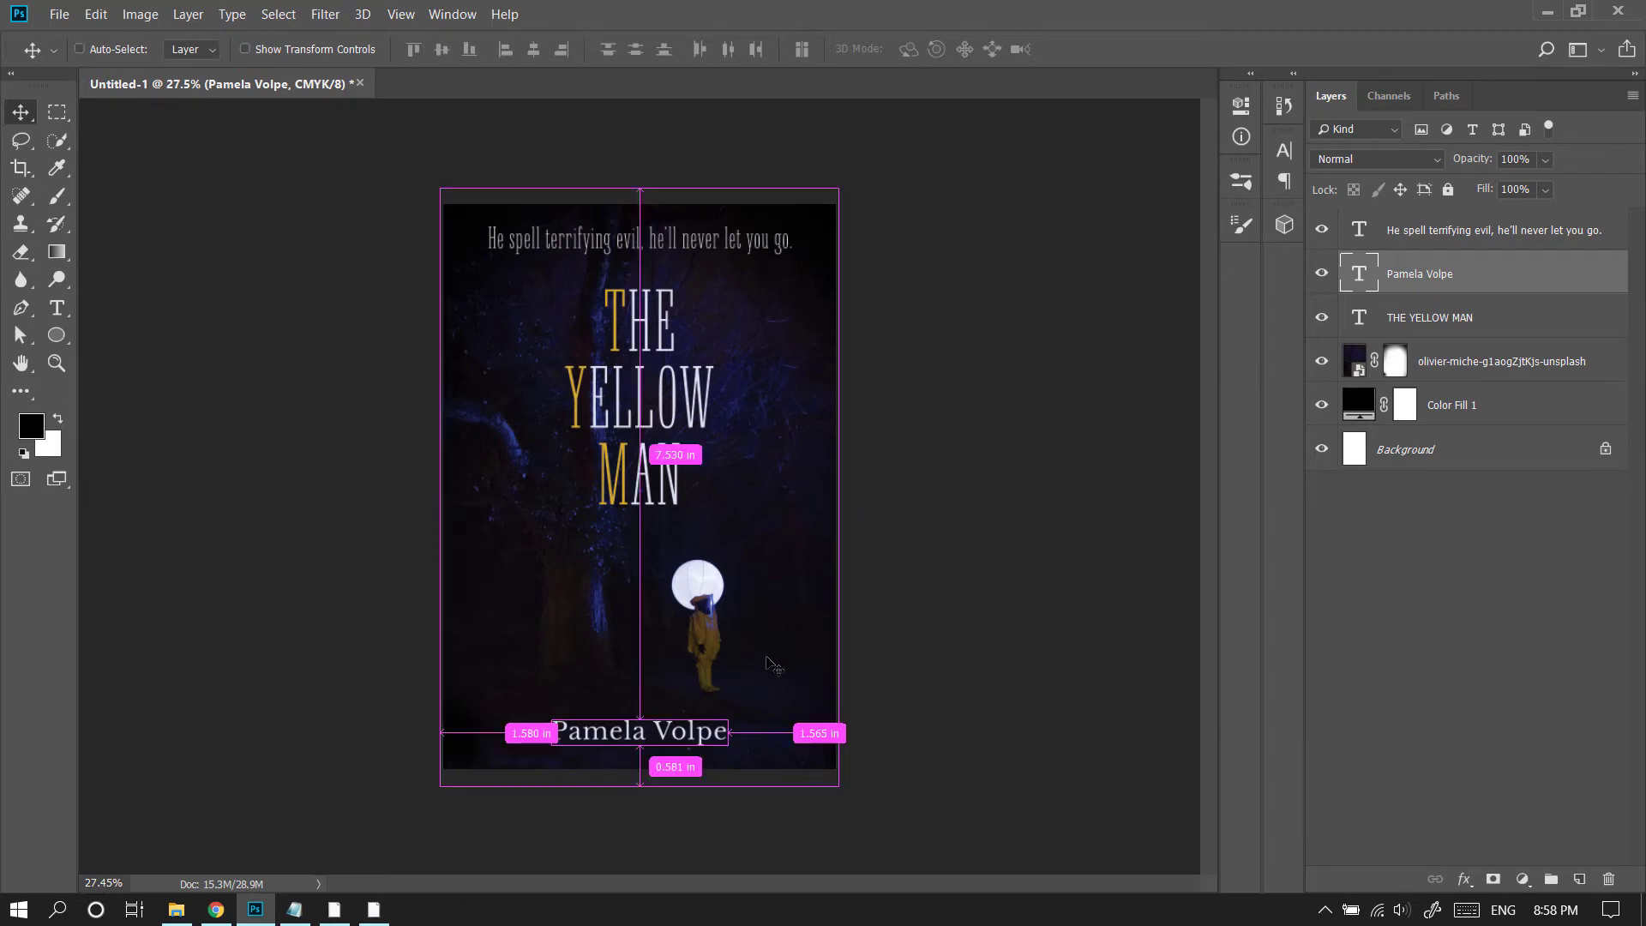
{"action": "key", "text": "ctrl+a"}
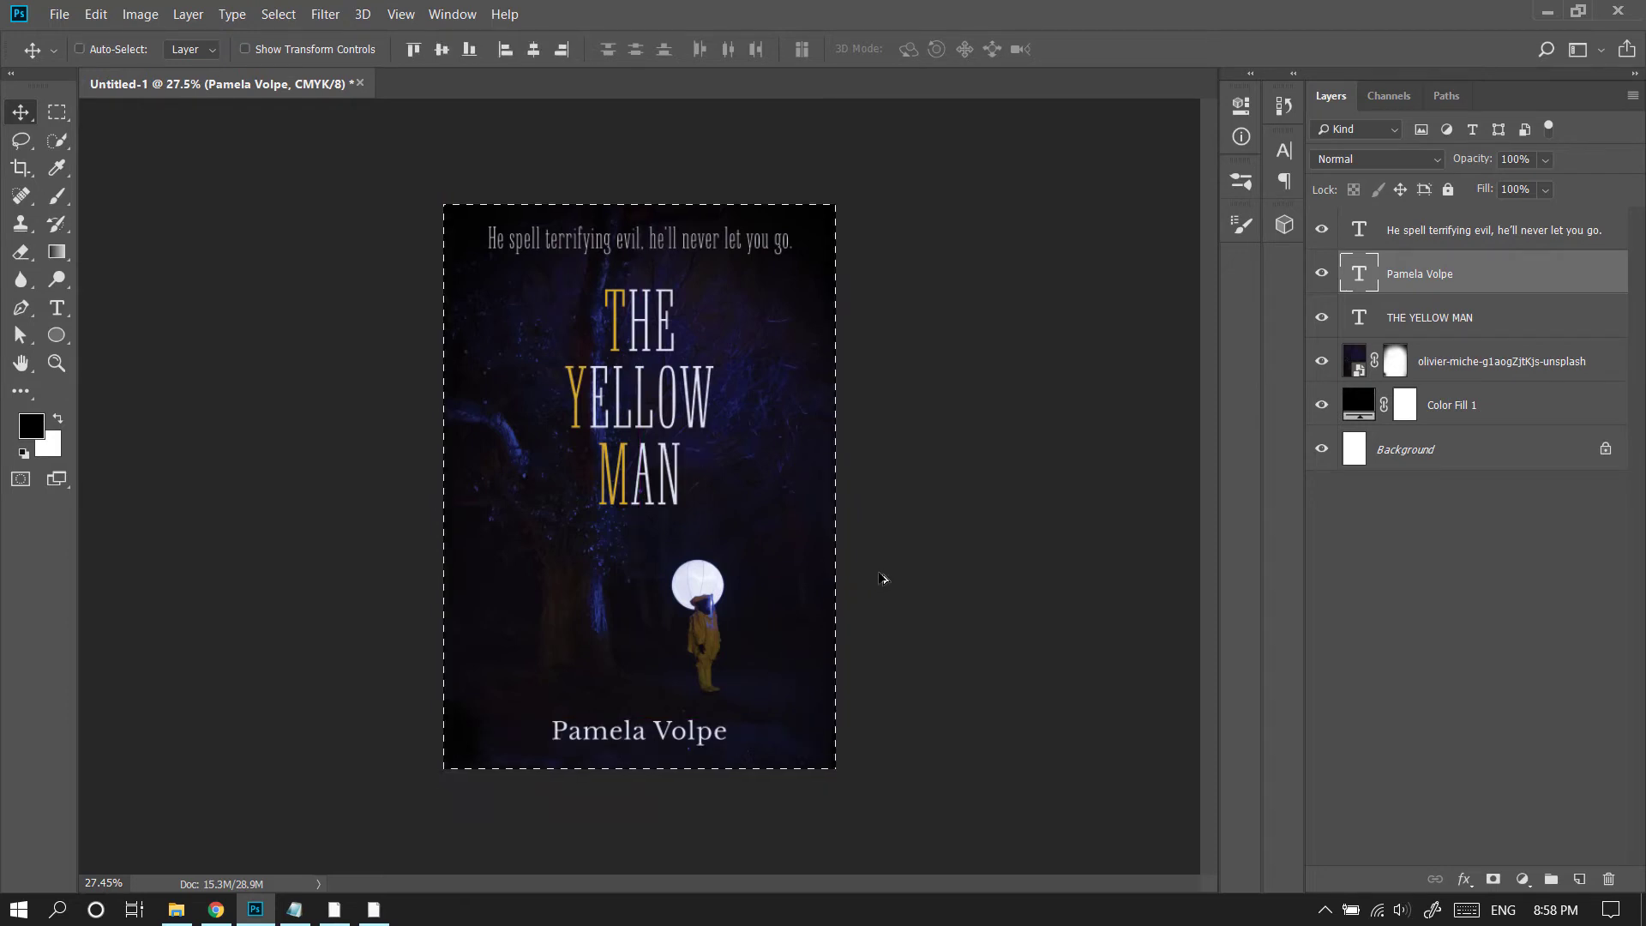
{"action": "key", "text": "Right"}
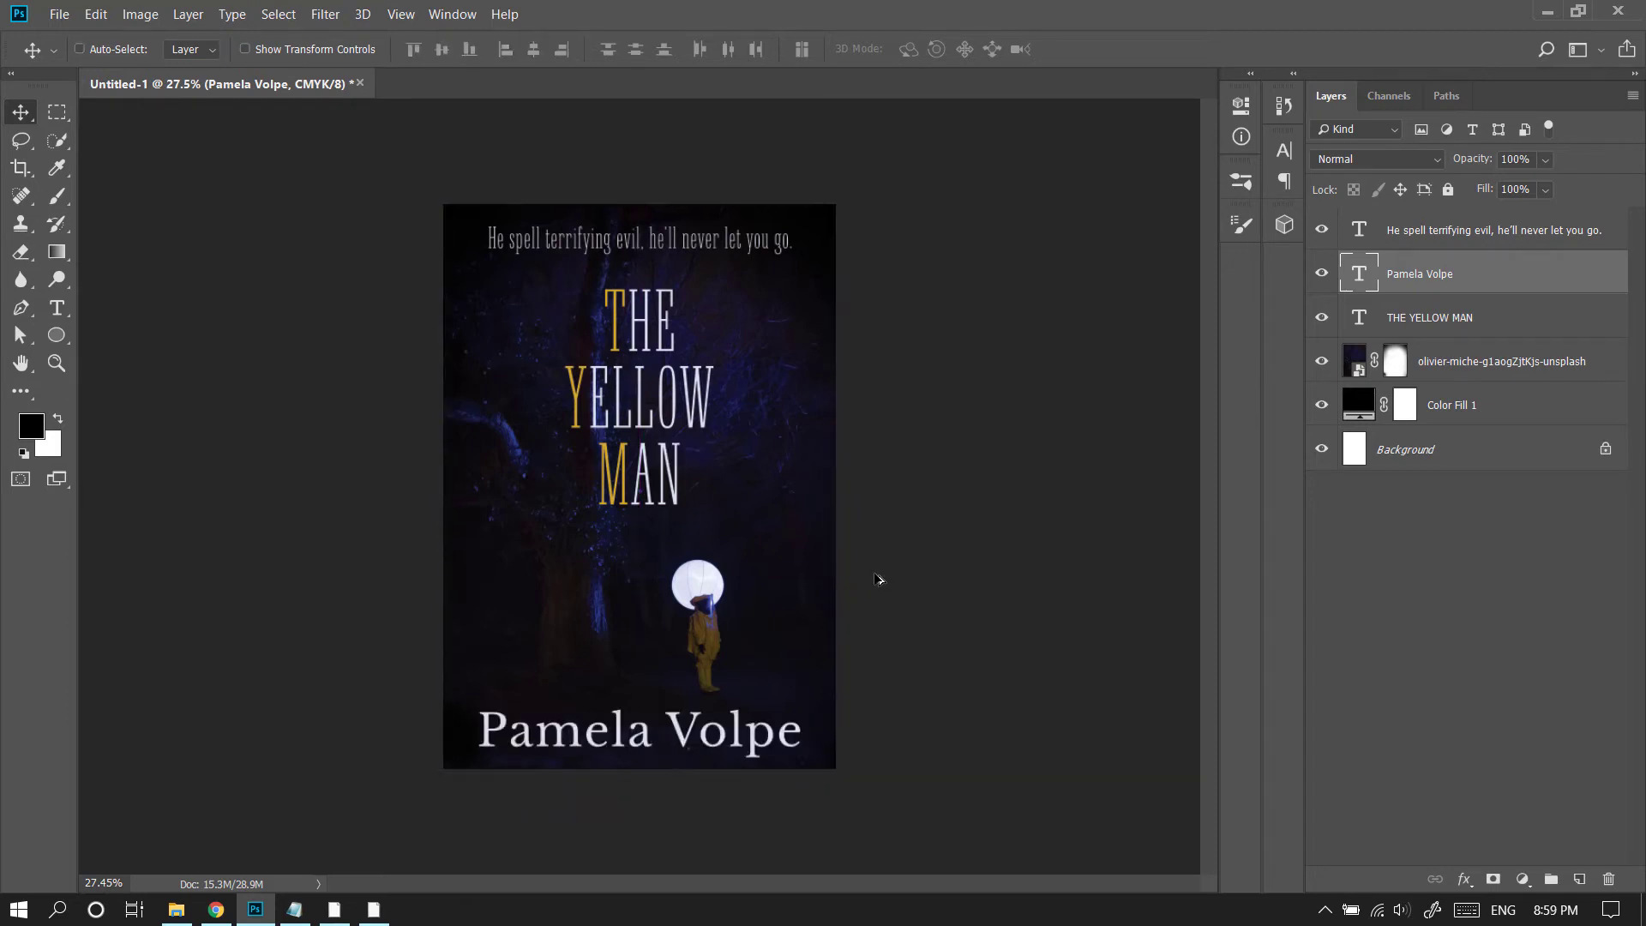
{"action": "key", "text": "ctrl+alt+z"}
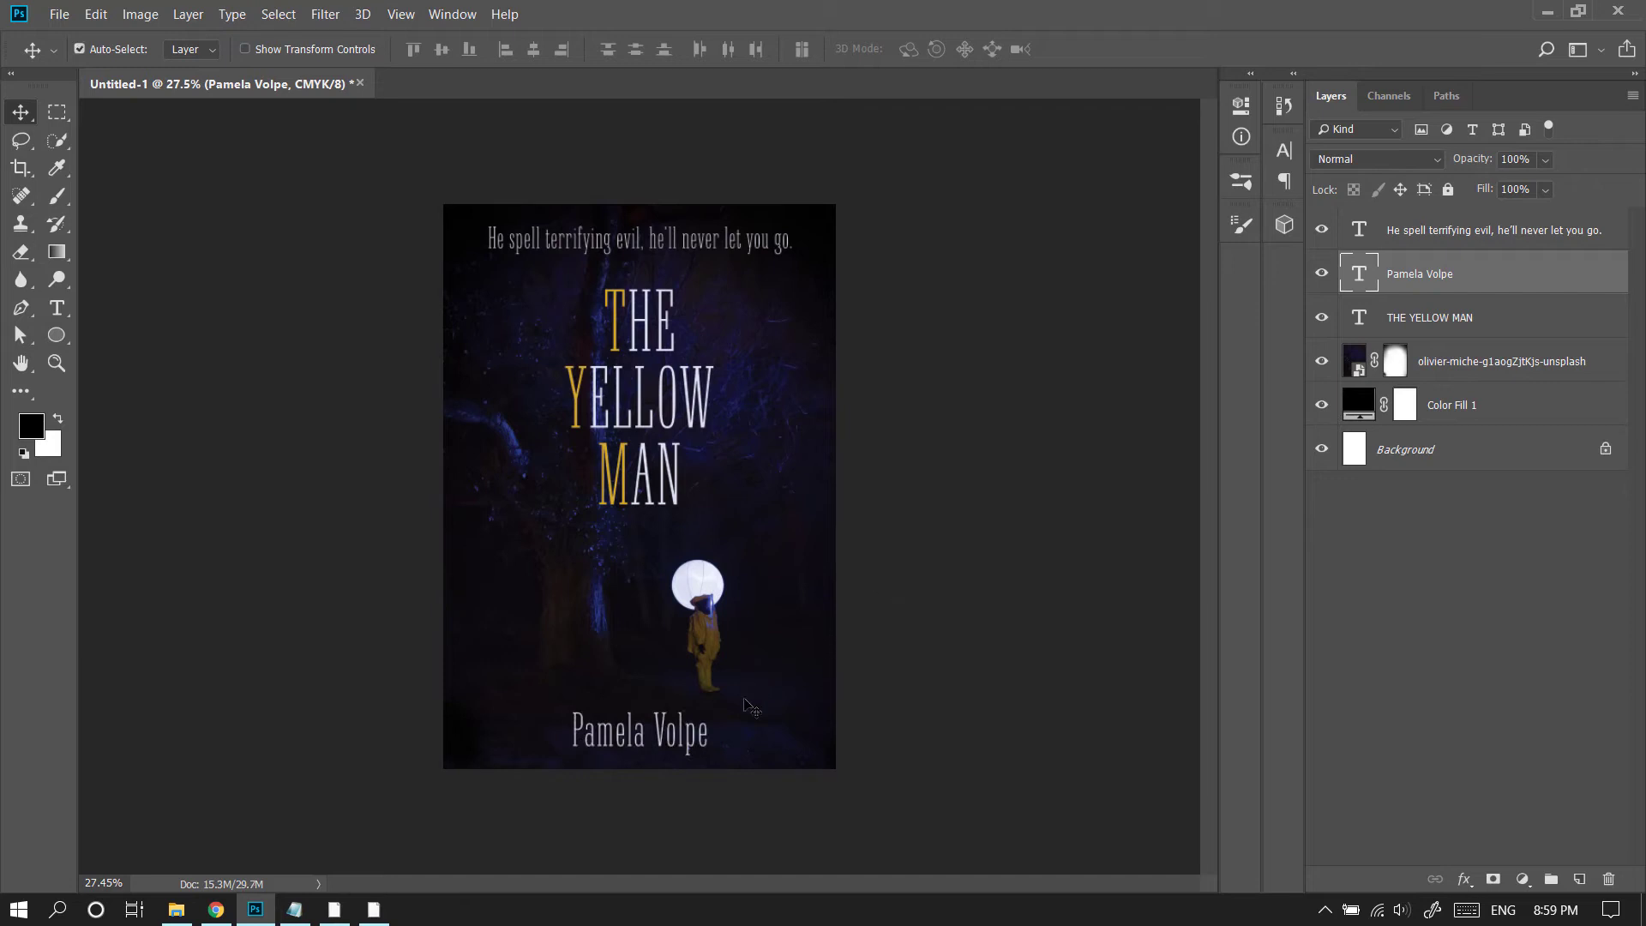
Step: Set the font of the author's name to Libre Baskerville Regular and commit the text edit
{"action": "key", "text": "t"}
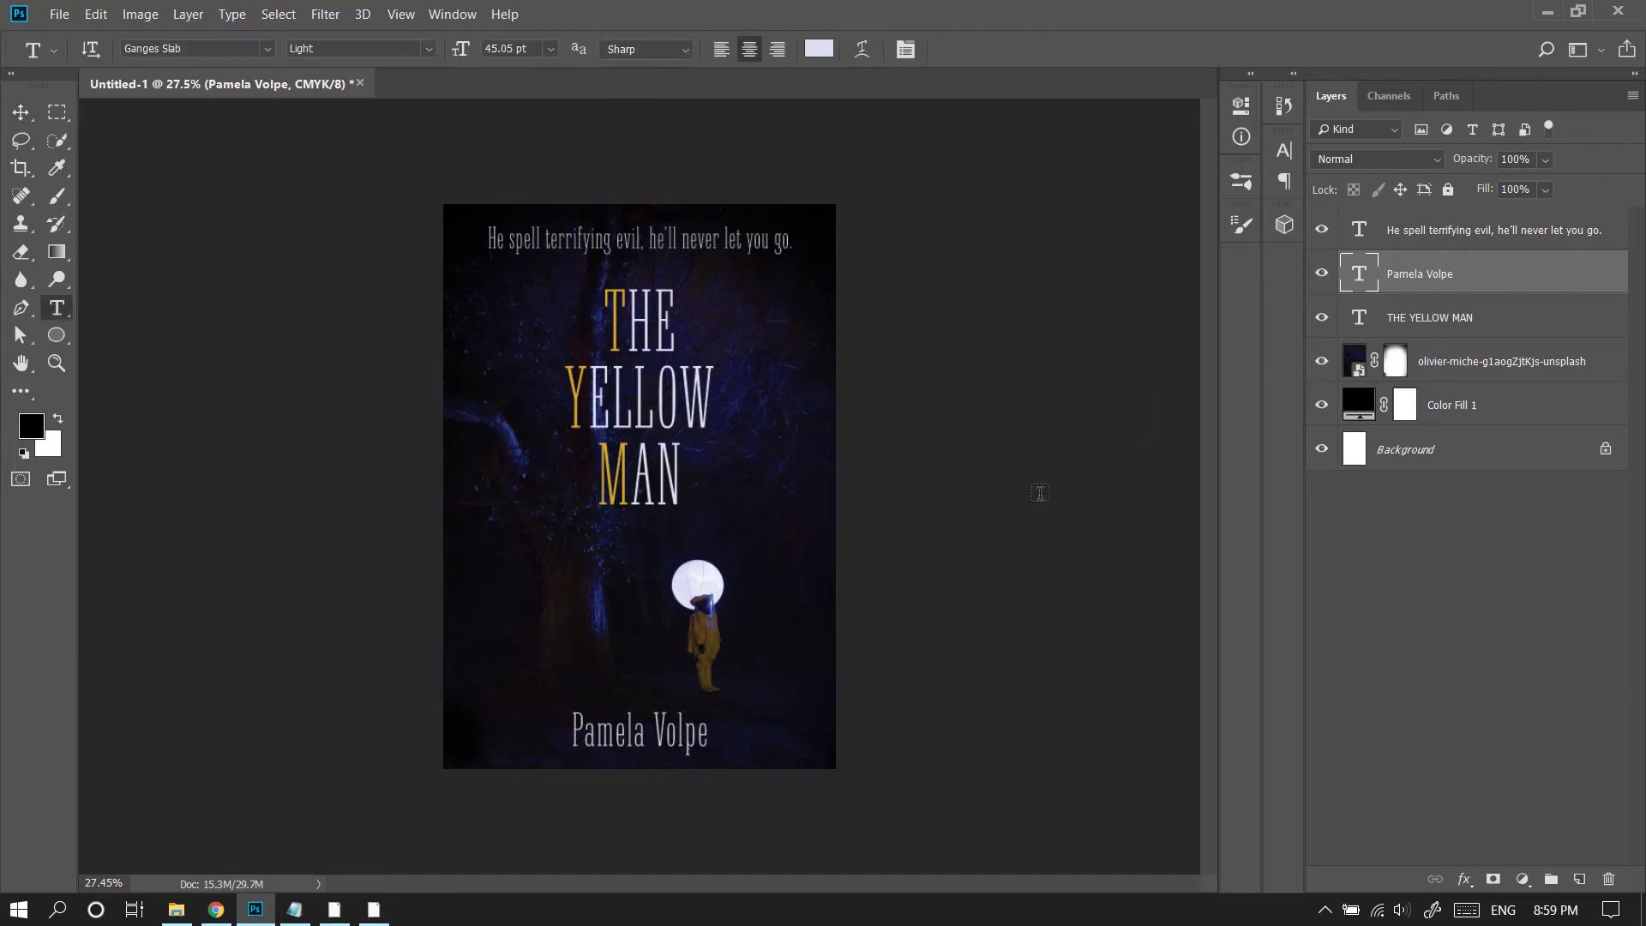
{"action": "left_click", "coordinate": [682, 720]}
{"action": "key", "text": "ctrl+a"}
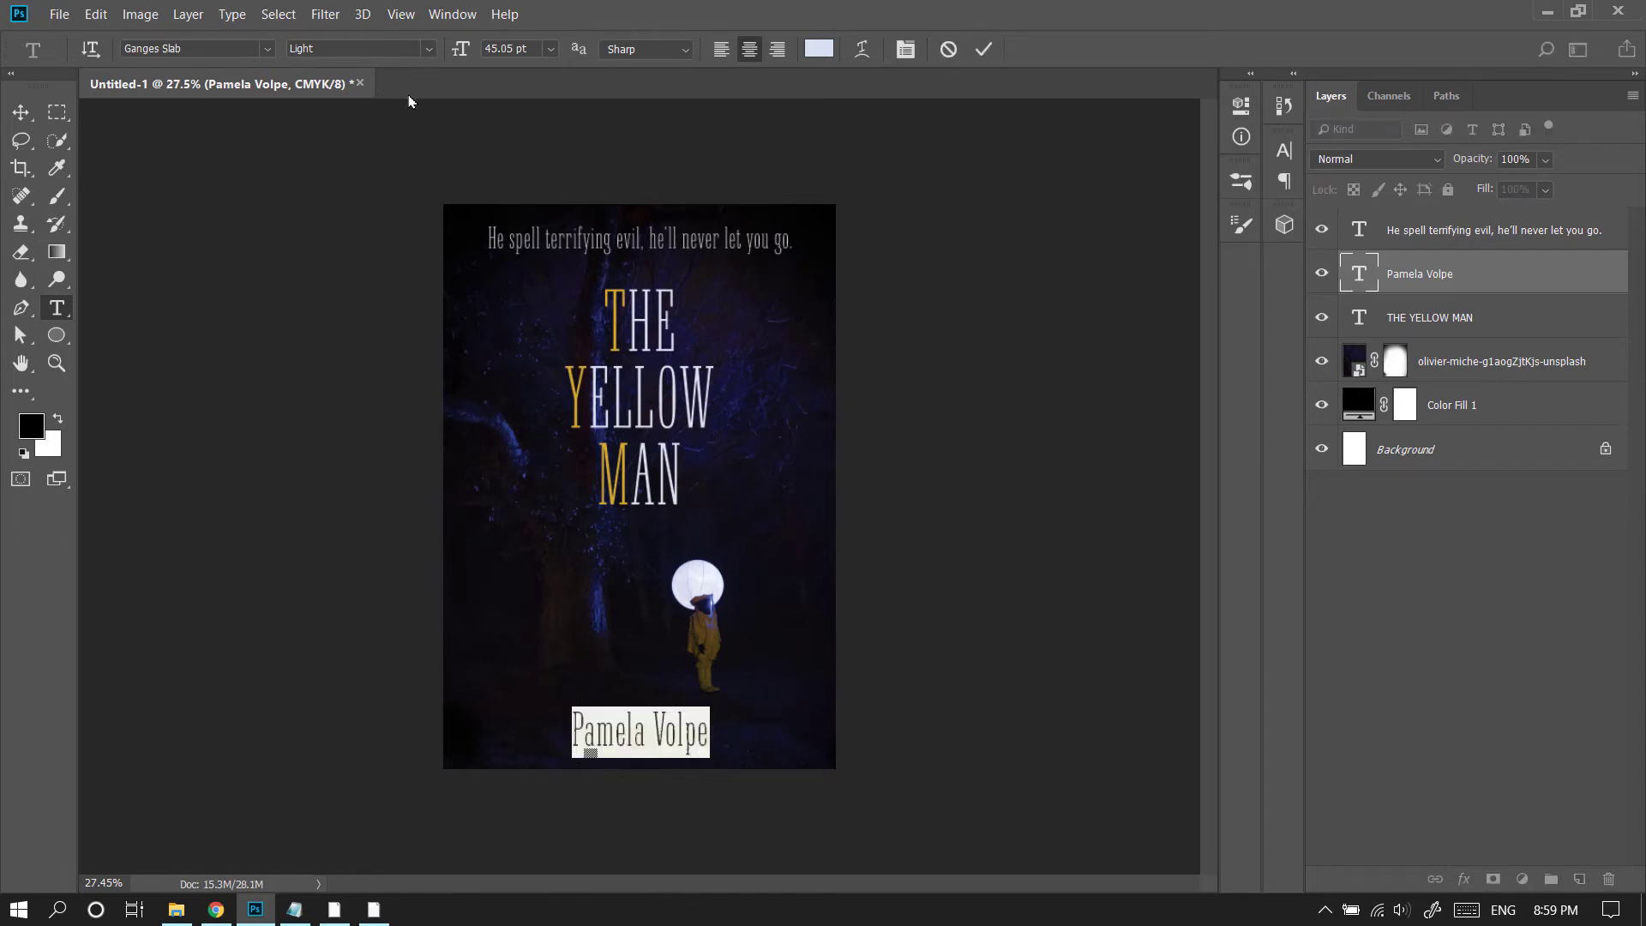
{"action": "left_click_drag", "start_coordinate": [233, 53], "coordinate": [100, 71]}
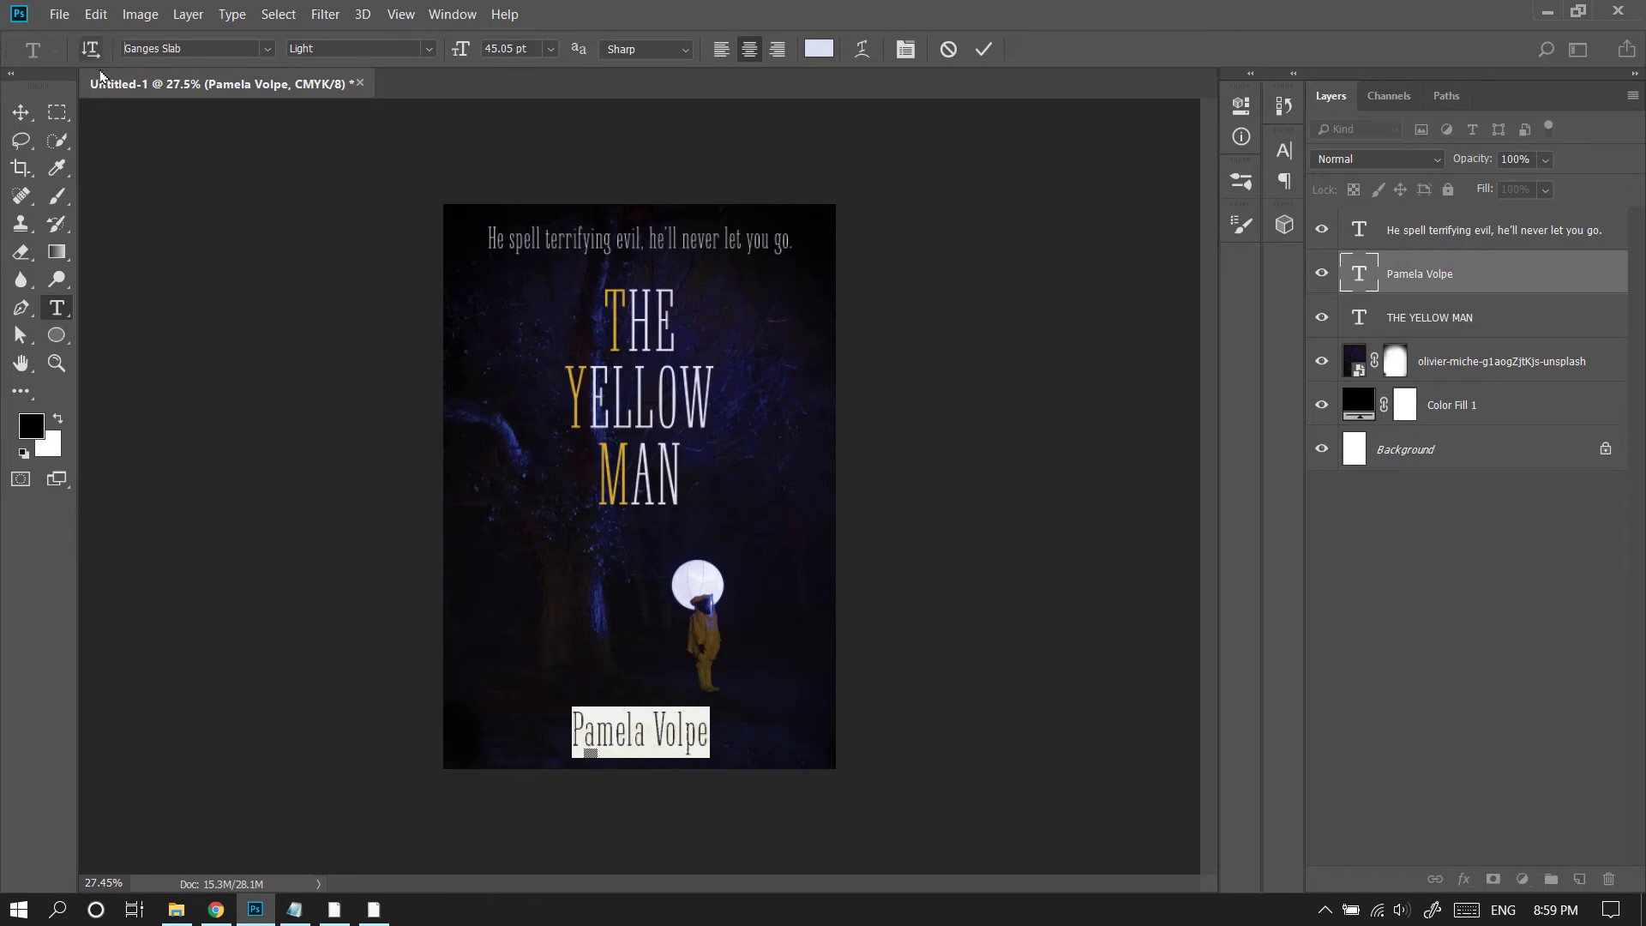
{"action": "left_click", "coordinate": [203, 51]}
{"action": "type", "text": "bas"}
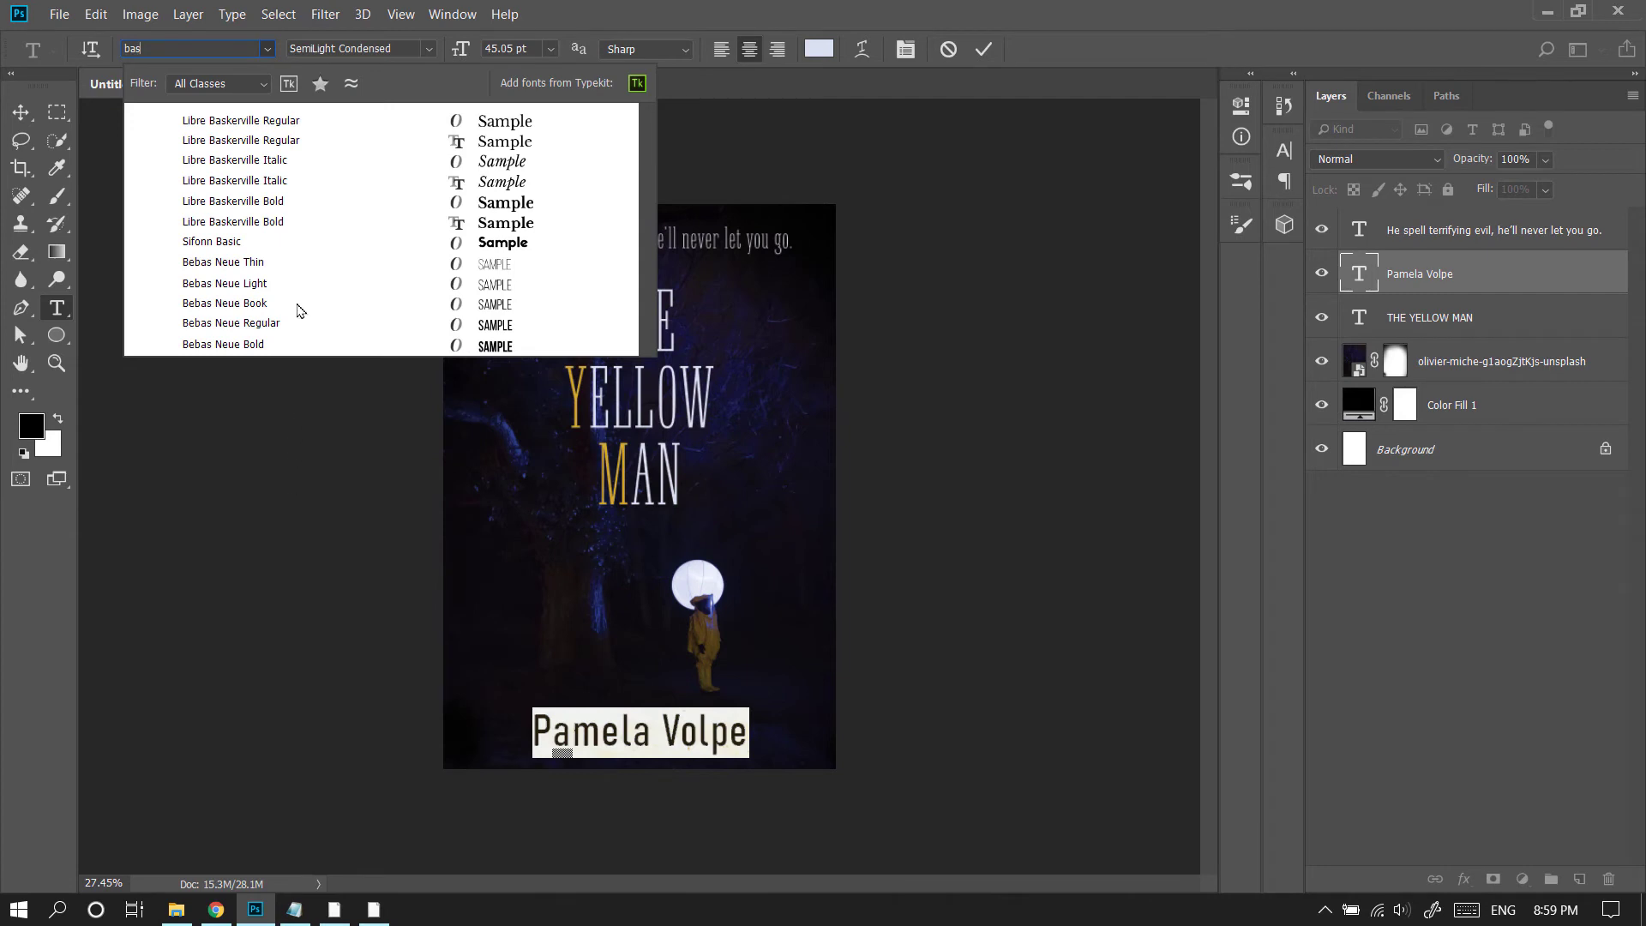
{"action": "left_click", "coordinate": [981, 140]}
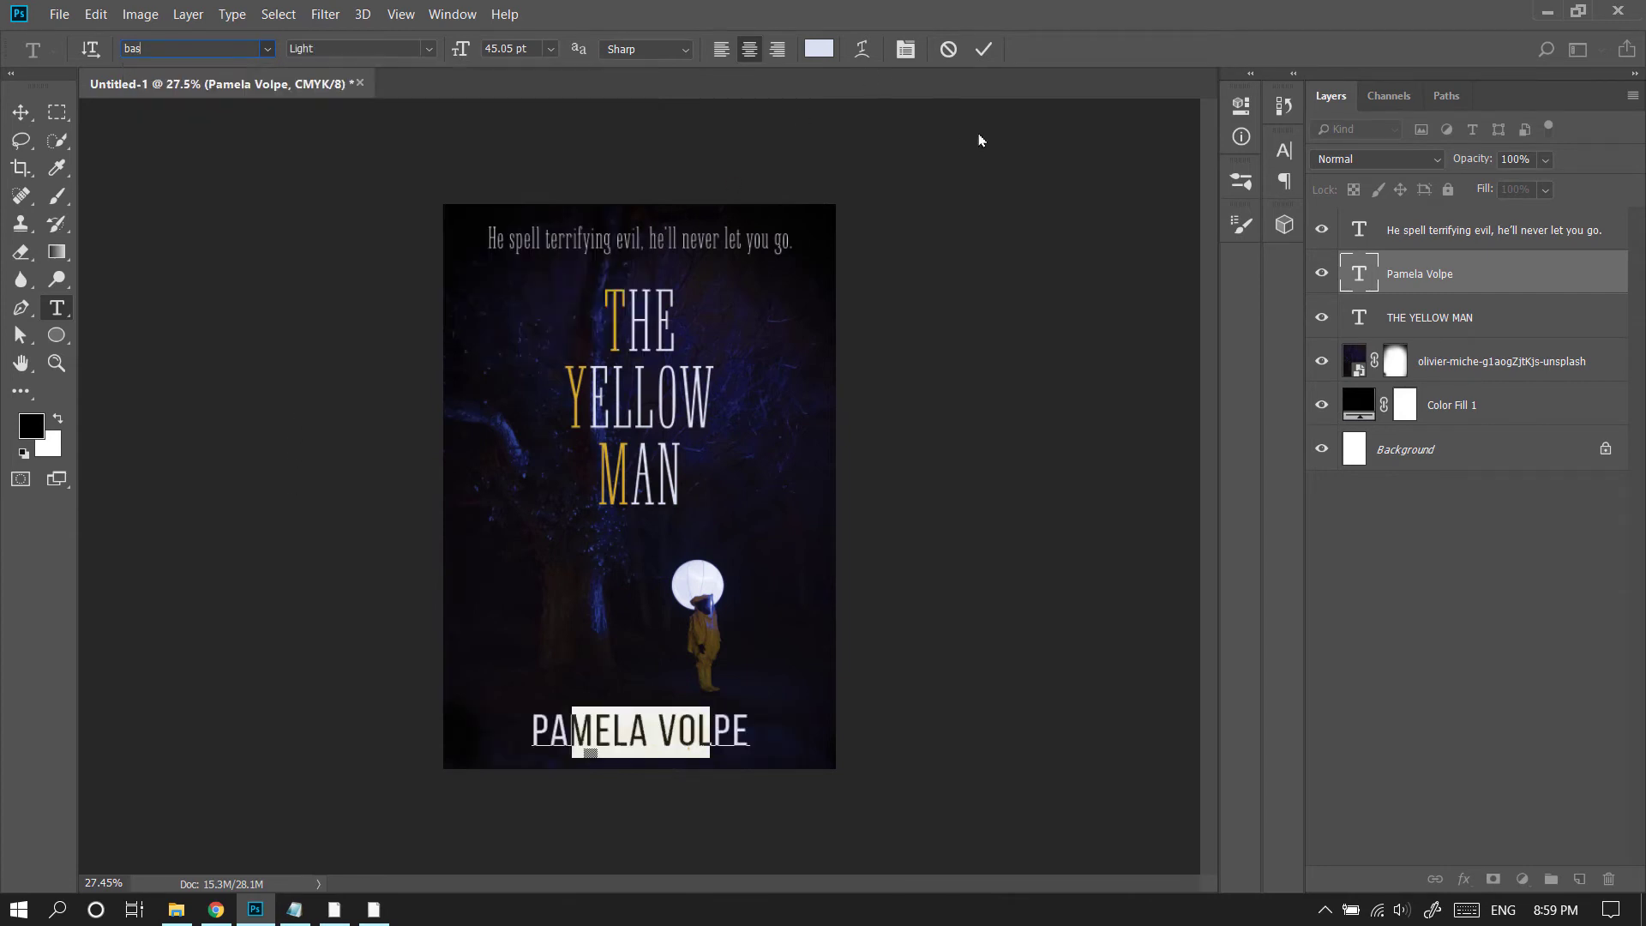
{"action": "left_click", "coordinate": [984, 50]}
Step: Scale the author's name down proportionally to 69.06% around its center
{"action": "left_click", "coordinate": [22, 112]}
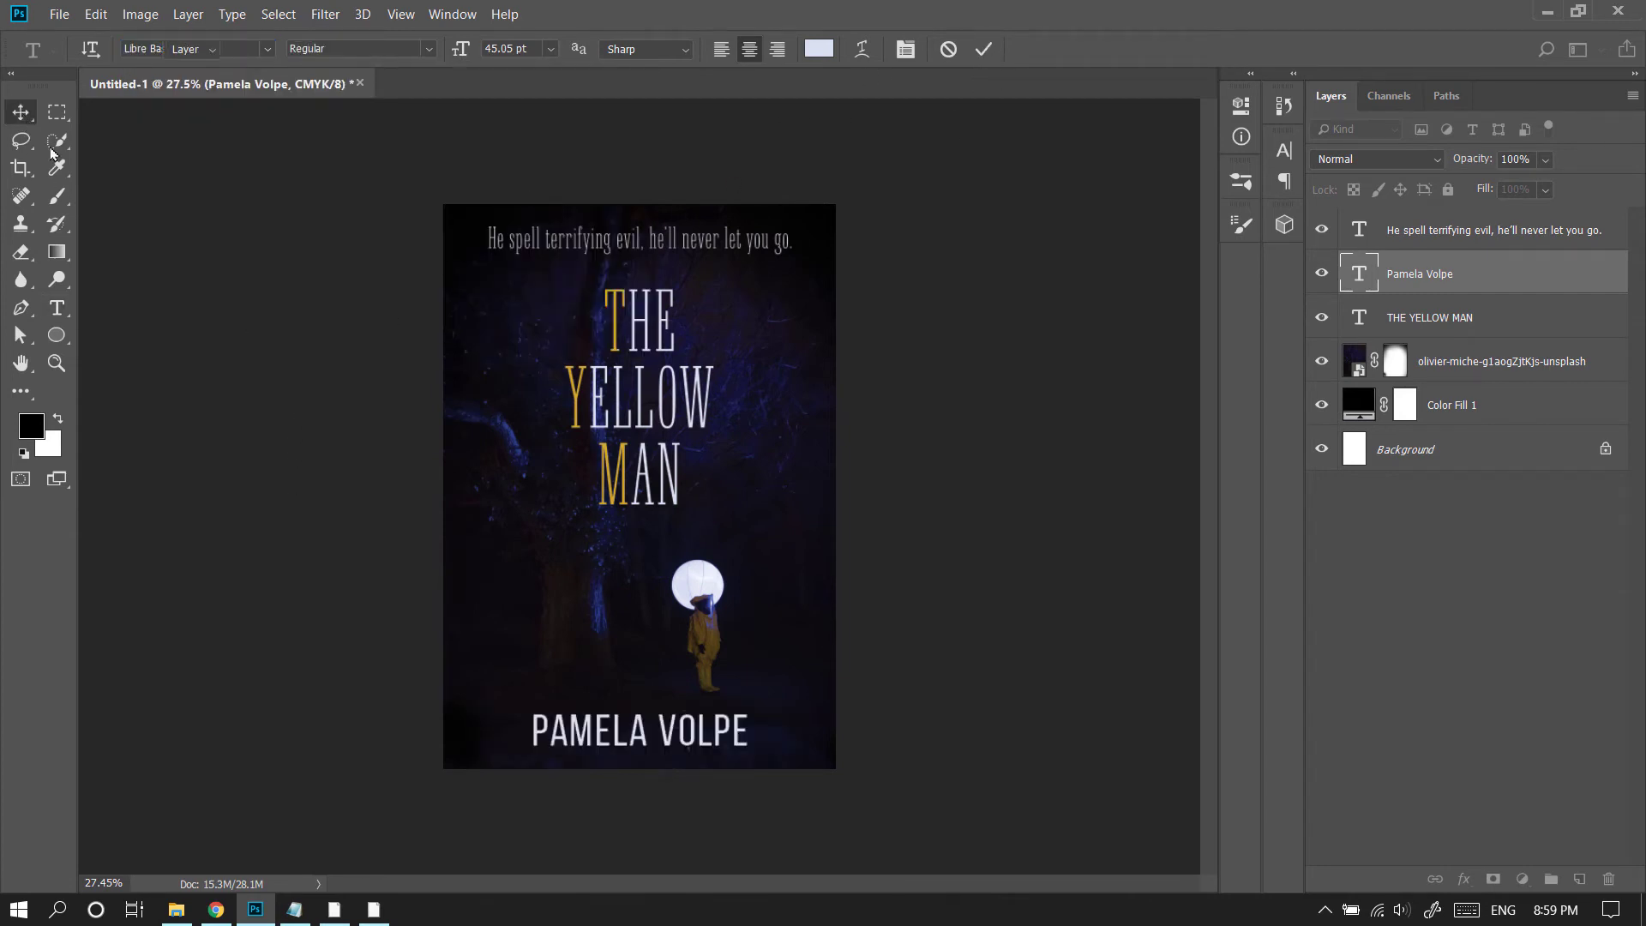
{"action": "key", "text": "ctrl+t"}
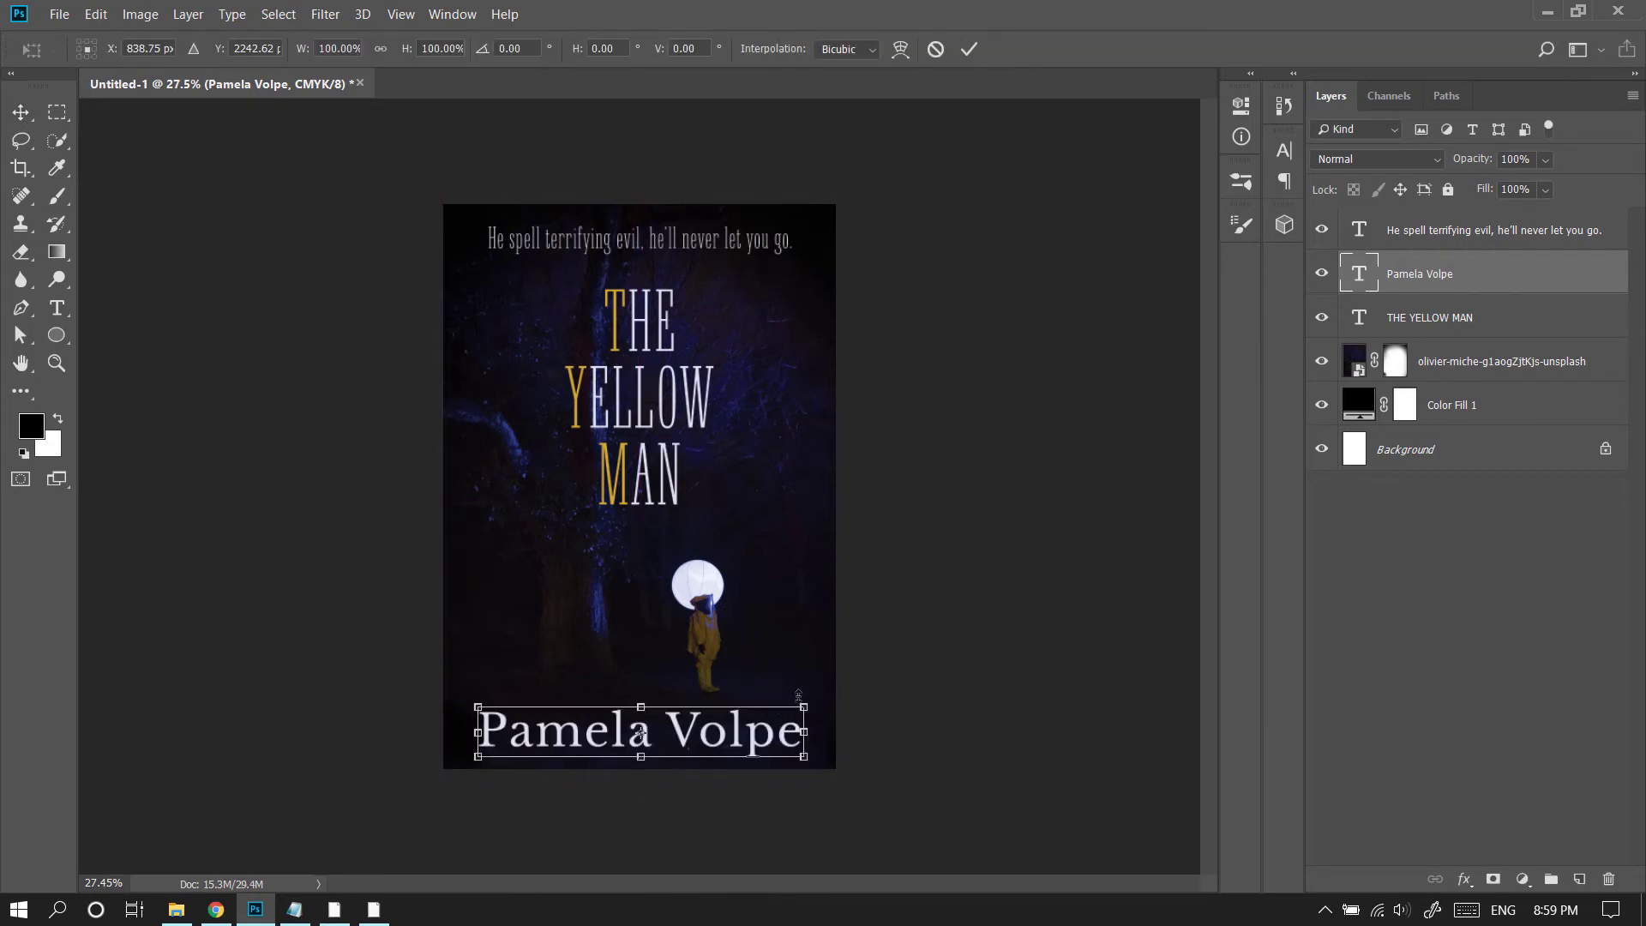
{"action": "left_click_drag", "start_coordinate": [808, 732], "coordinate": [753, 731]}
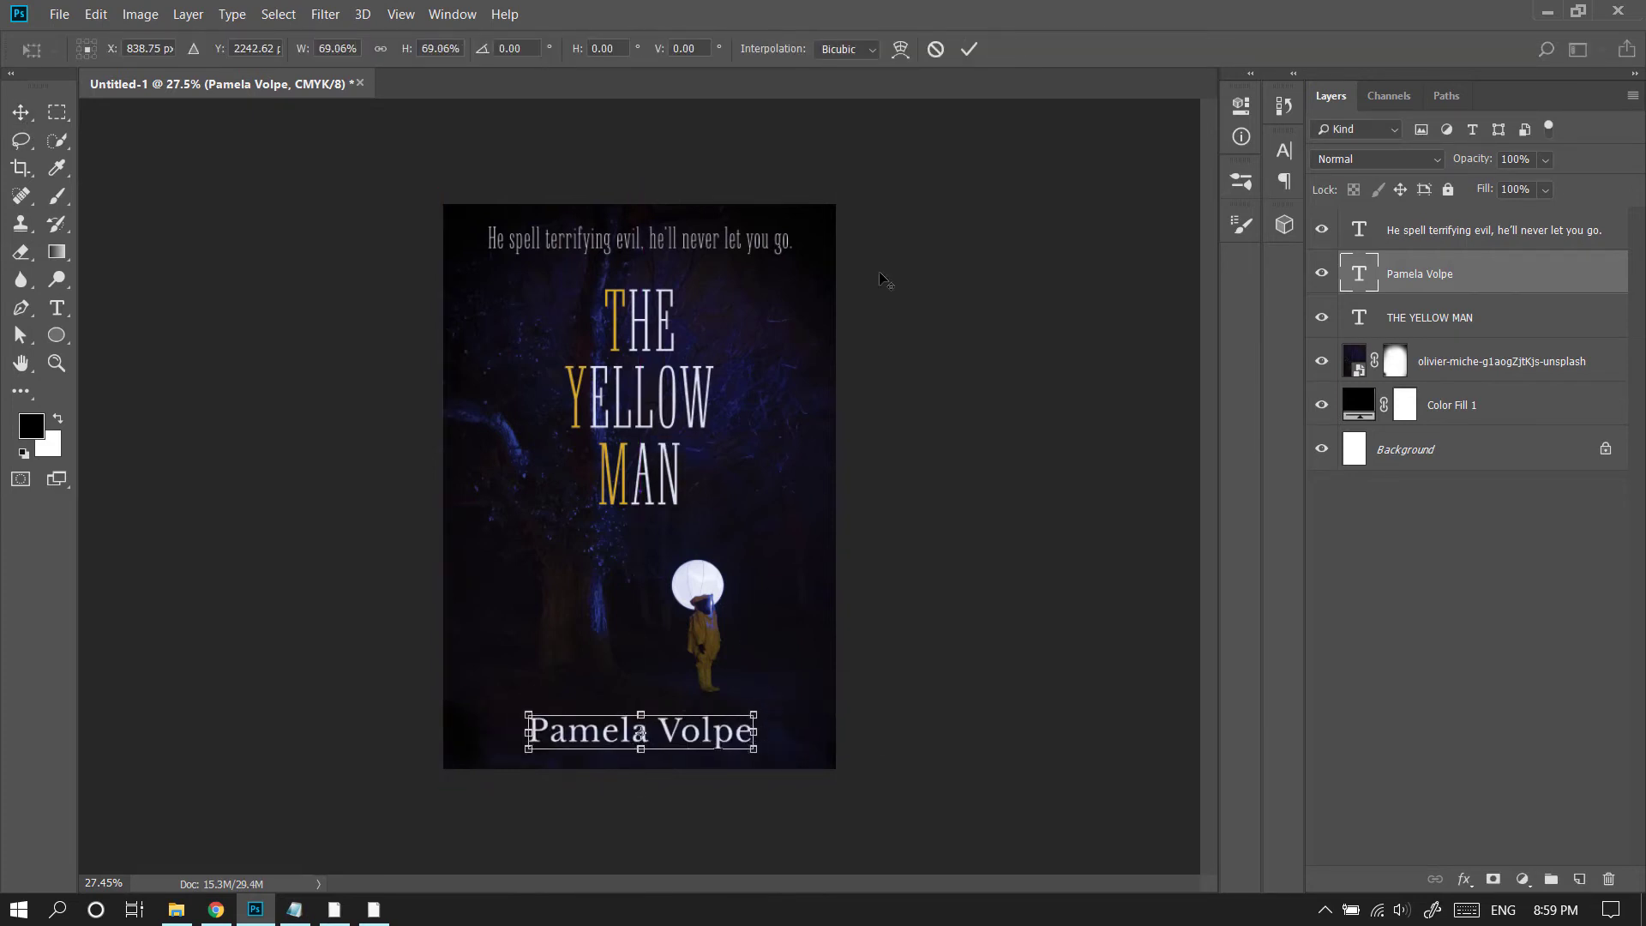
{"action": "key", "text": "Return"}
Step: Switch the author's name to the second Regular variant of Libre Baskerville and commit the edit
{"action": "key", "text": "t"}
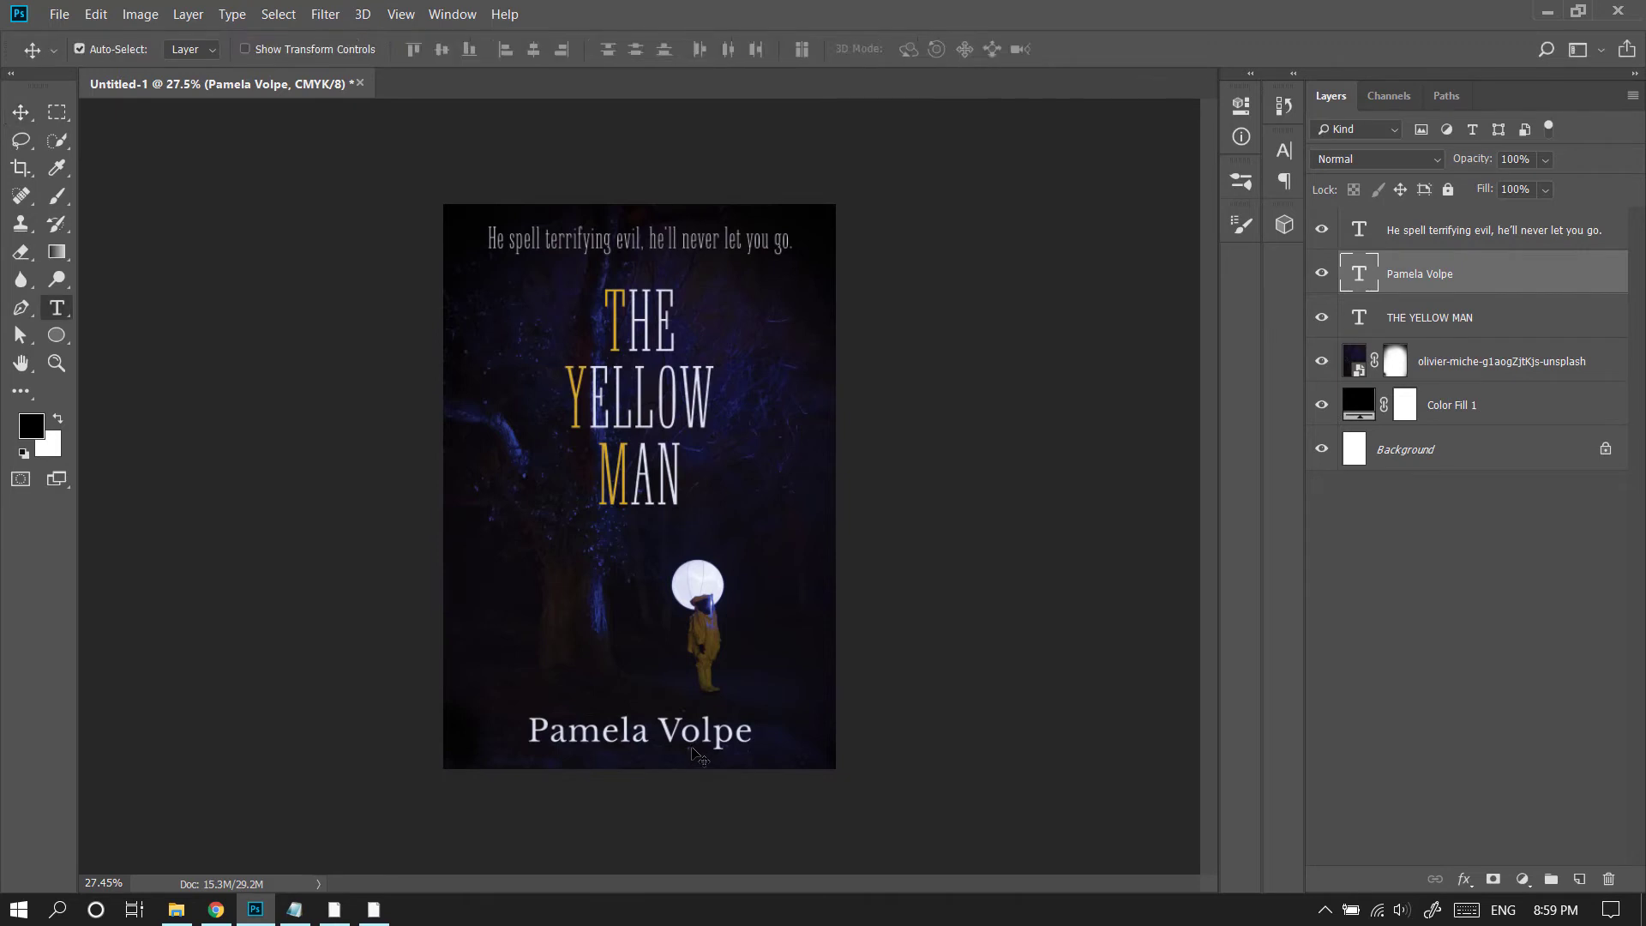
{"action": "left_click", "coordinate": [680, 731]}
{"action": "key", "text": "ctrl+a"}
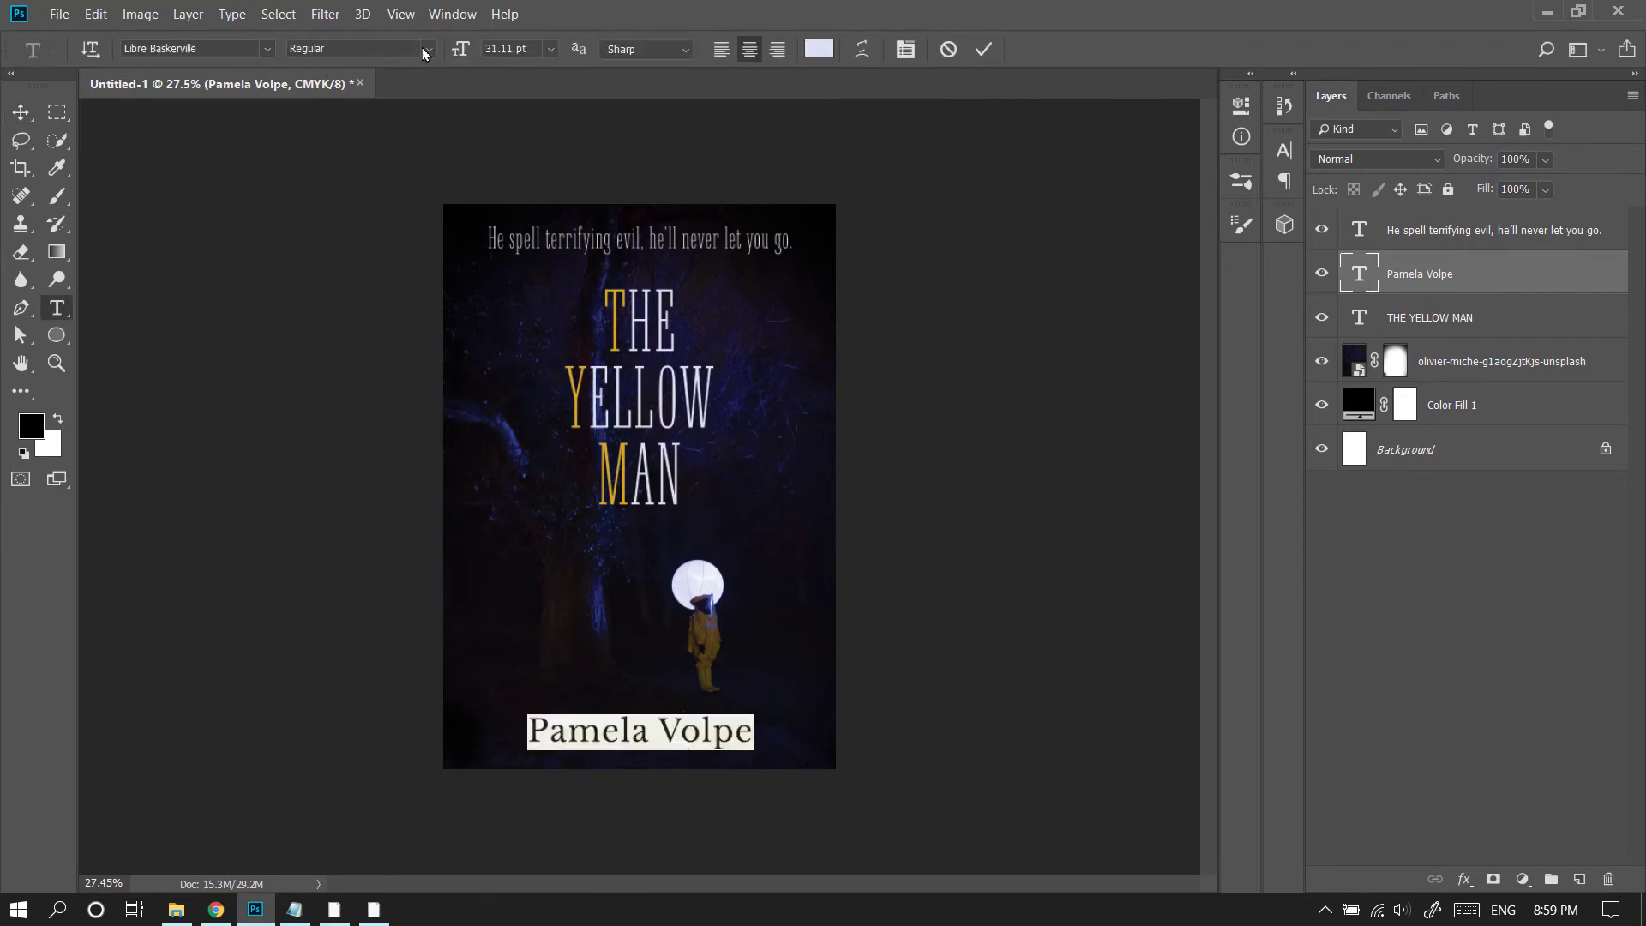
{"action": "left_click", "coordinate": [427, 50]}
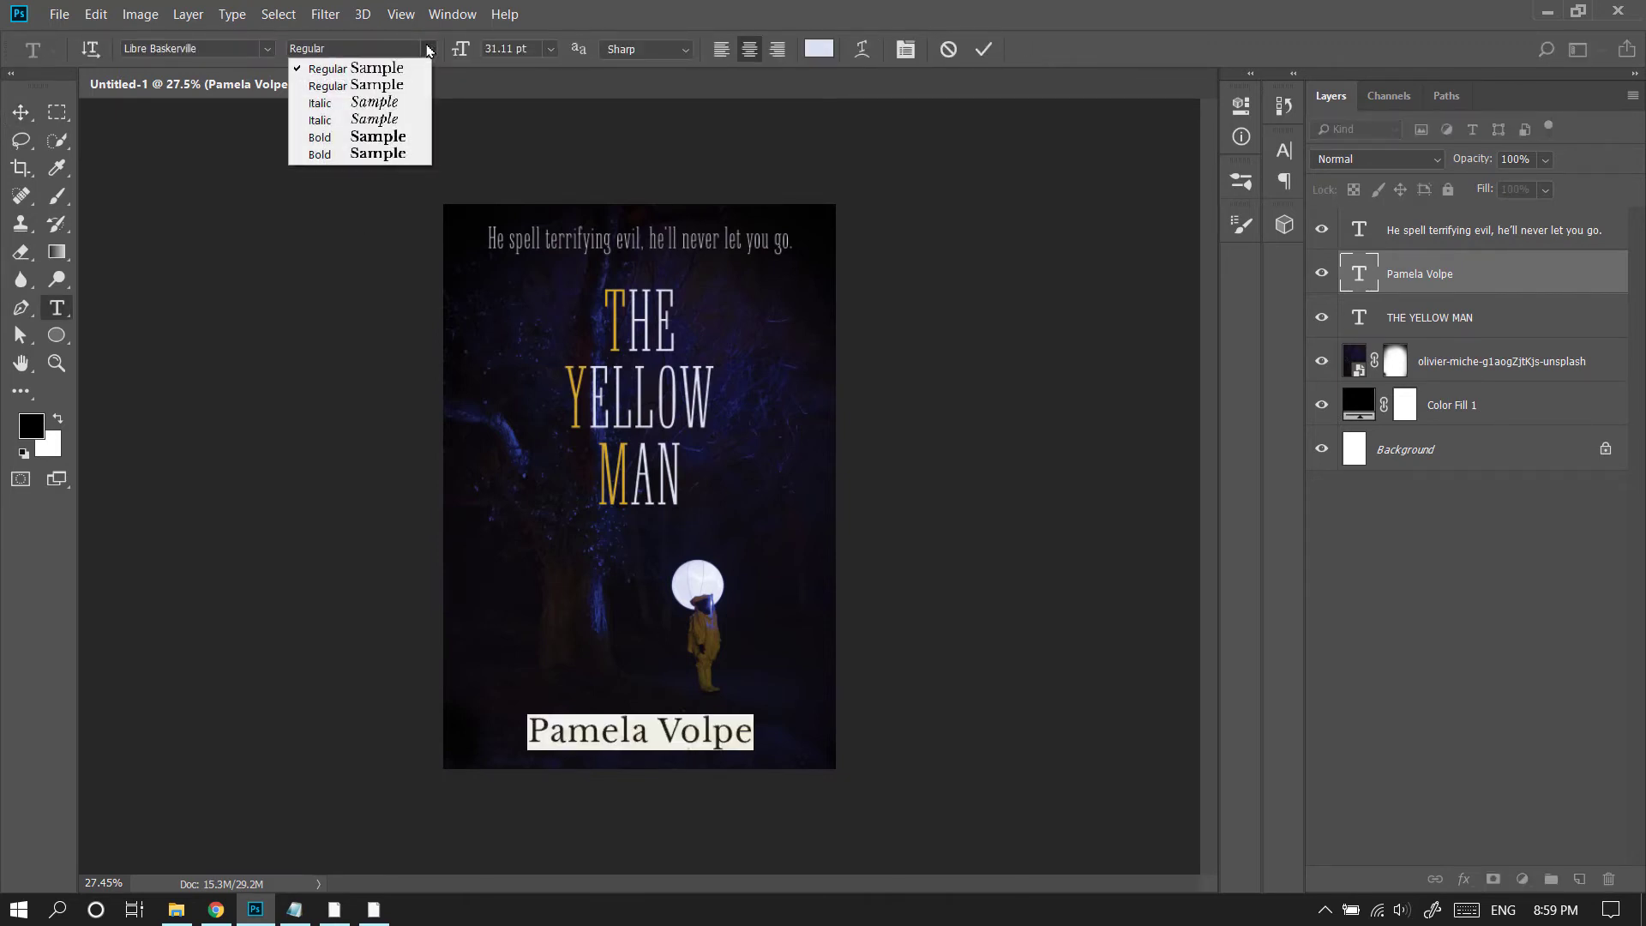
{"action": "left_click", "coordinate": [397, 87]}
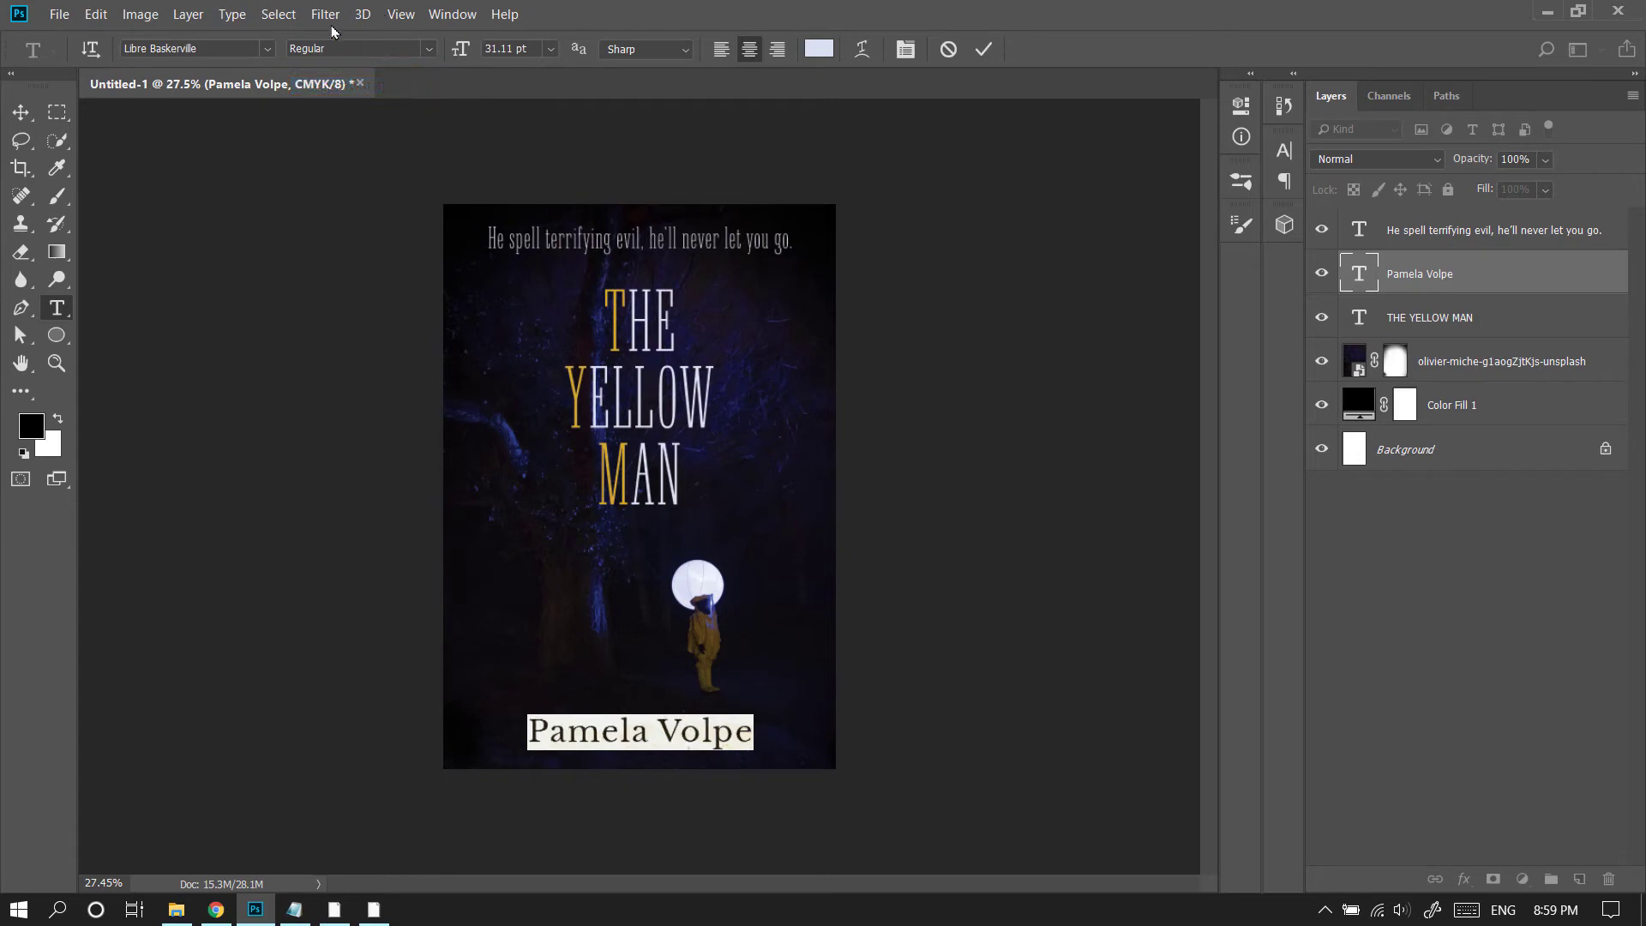
{"action": "left_click", "coordinate": [979, 50]}
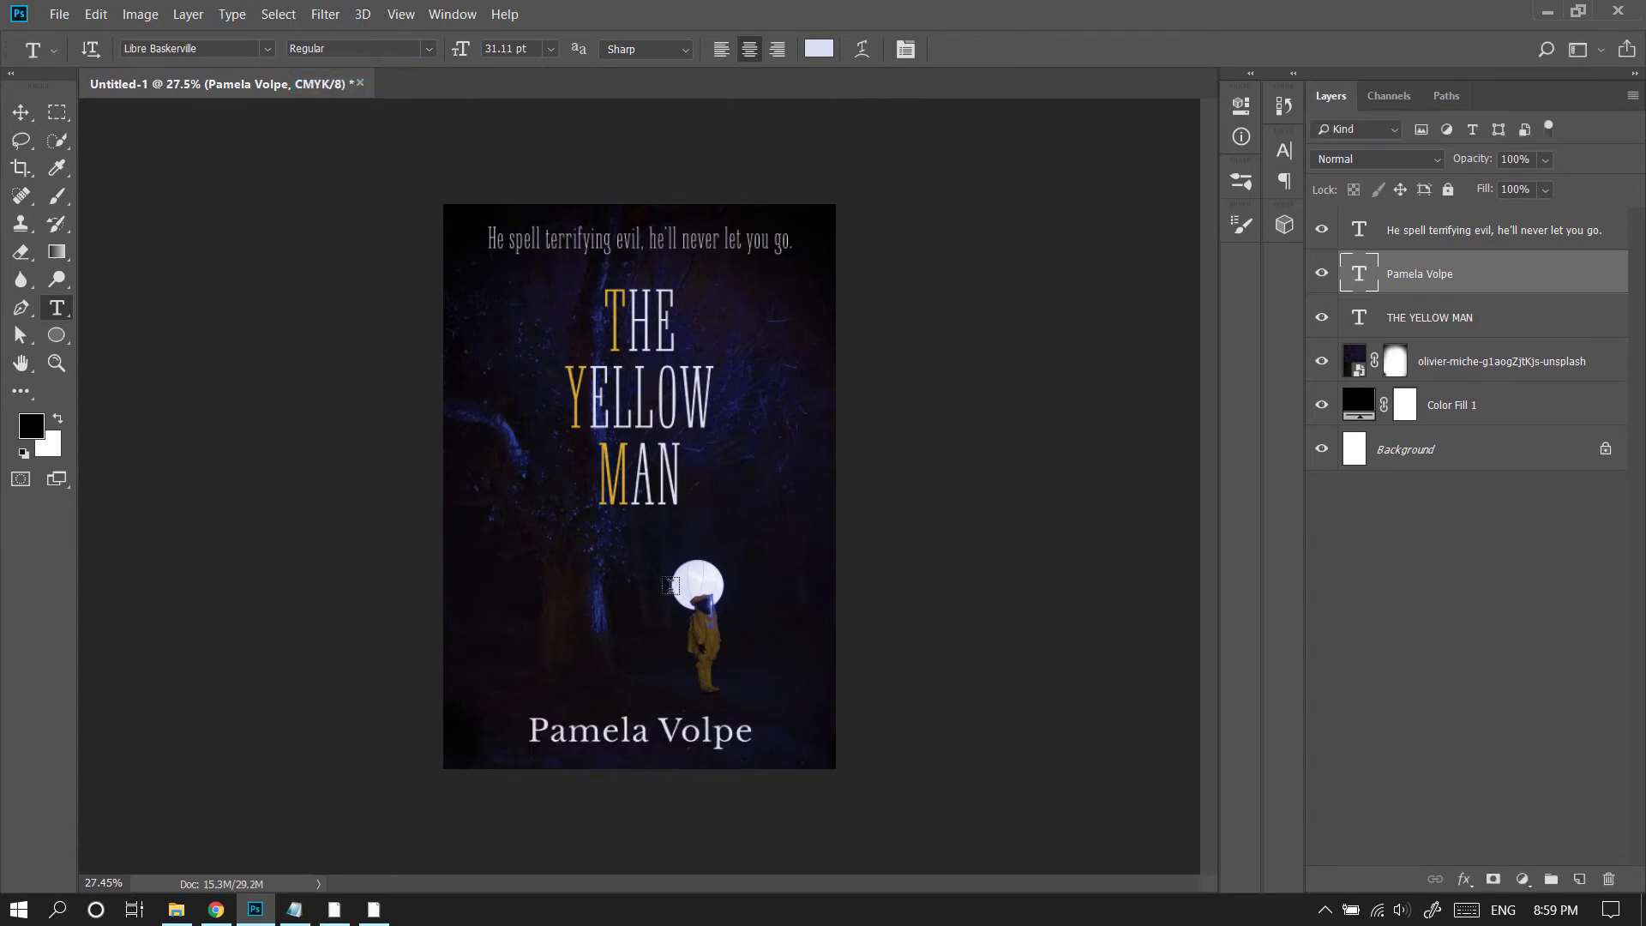
Step: Check the character settings of the author's name, including its tracking and leading
{"action": "left_click", "coordinate": [638, 743]}
{"action": "key", "text": "ctrl+a"}
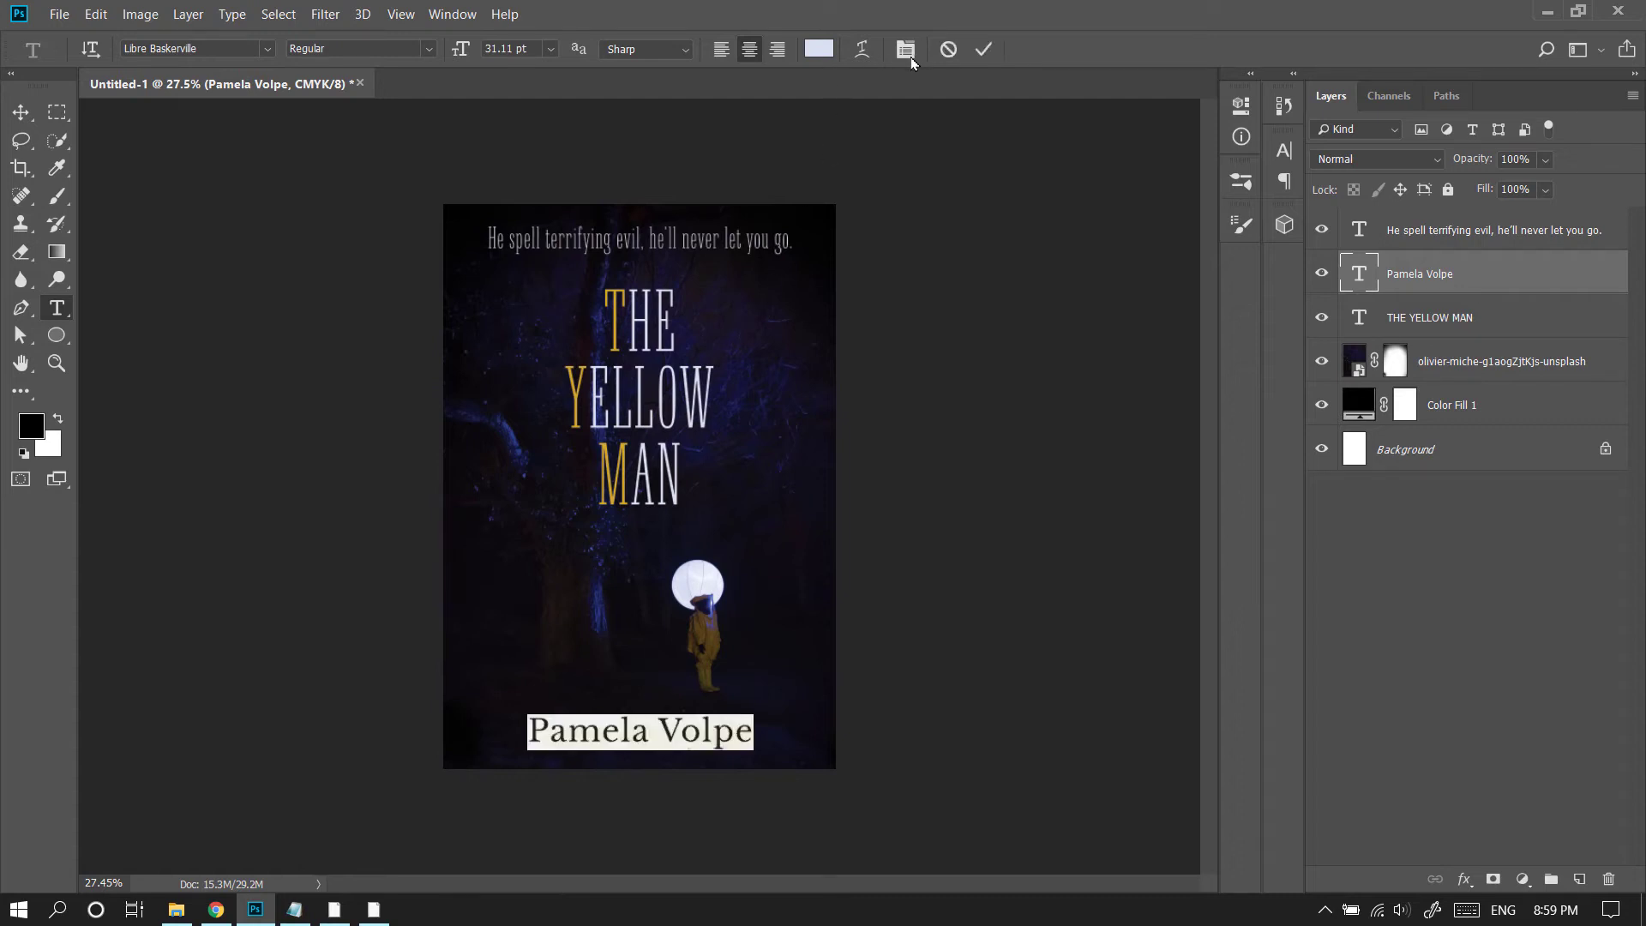
{"action": "left_click", "coordinate": [907, 53]}
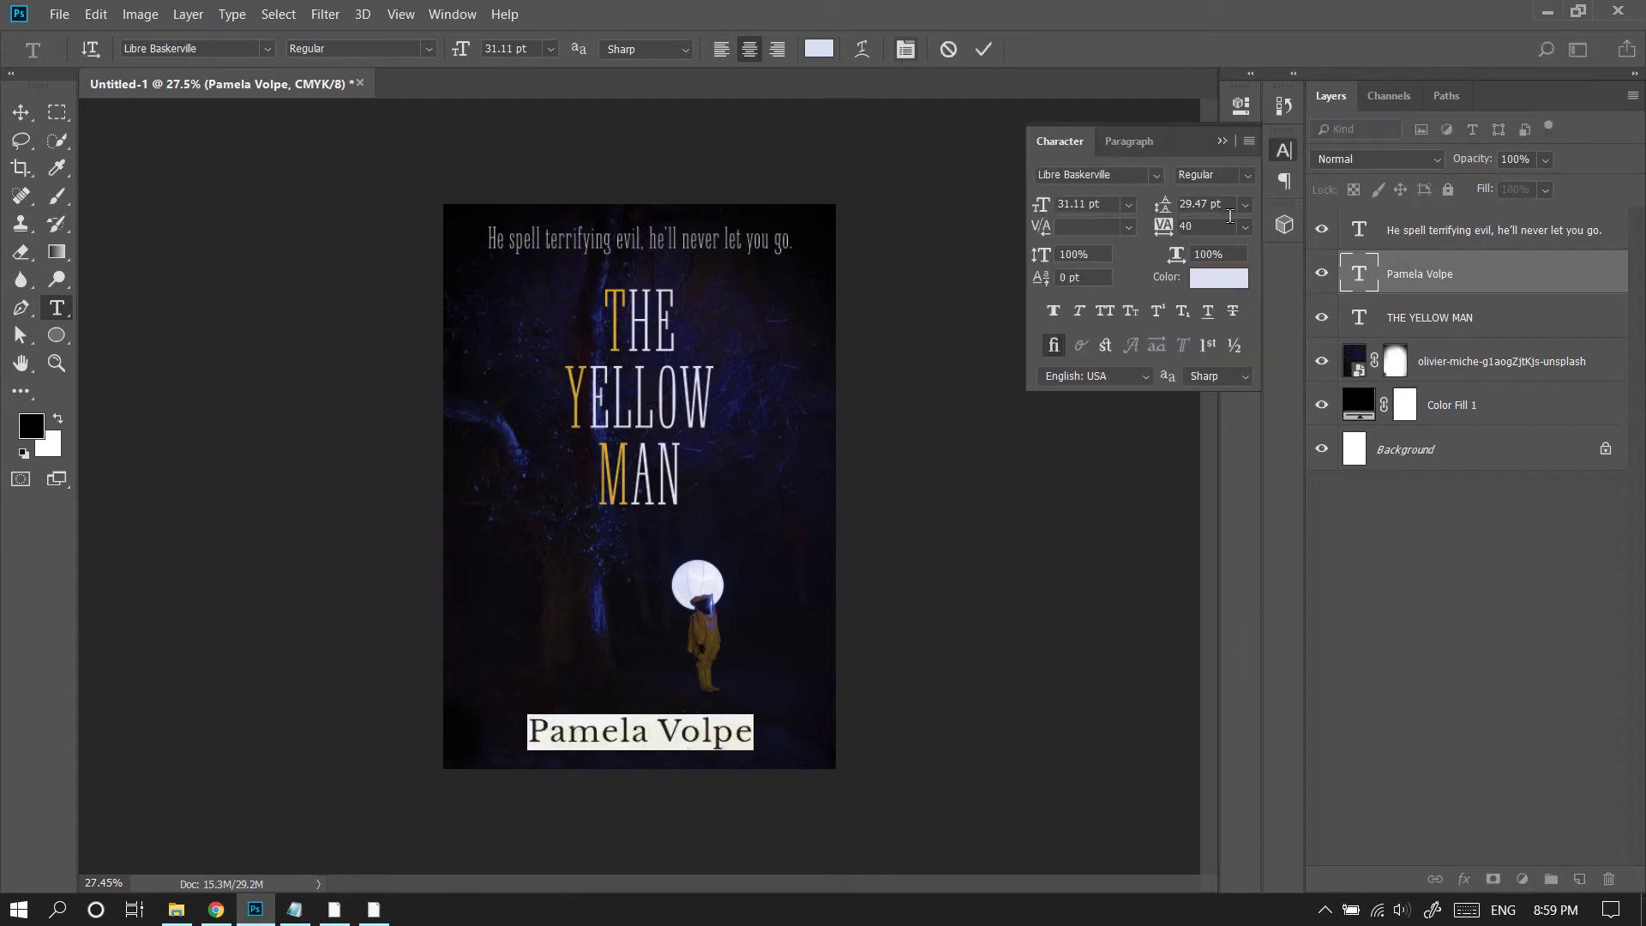
{"action": "left_click", "coordinate": [1223, 141]}
{"action": "left_click", "coordinate": [985, 50]}
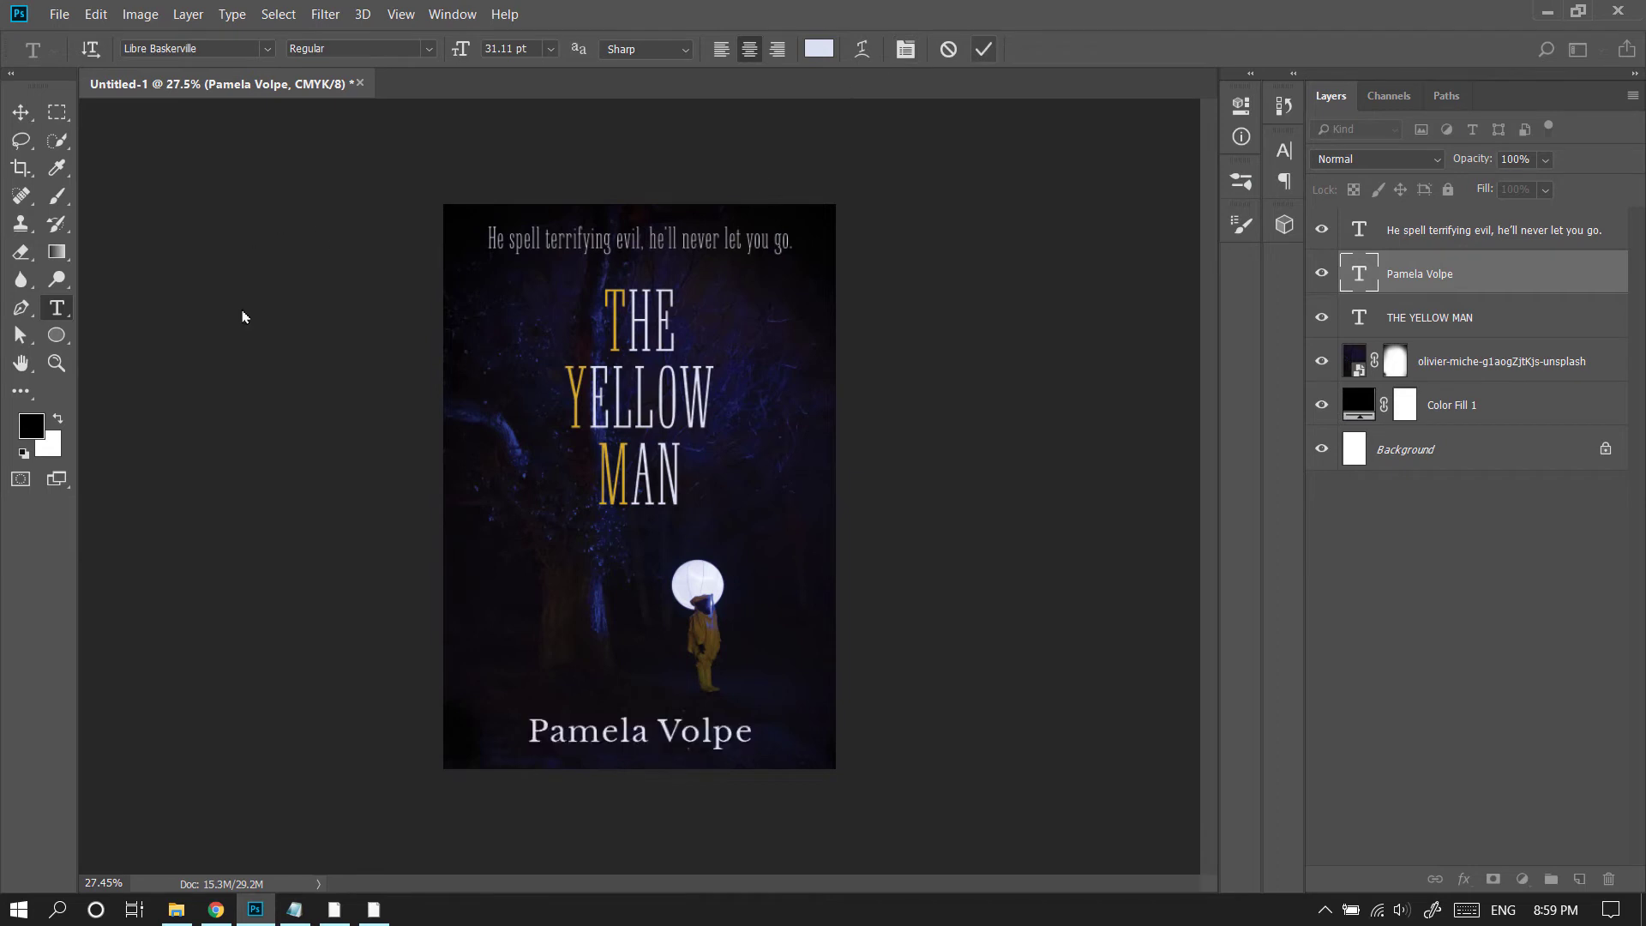
Step: Scale the author's name to 88.63% and nudge it slightly to the left
{"action": "left_click", "coordinate": [19, 115]}
{"action": "key", "text": "ctrl+t"}
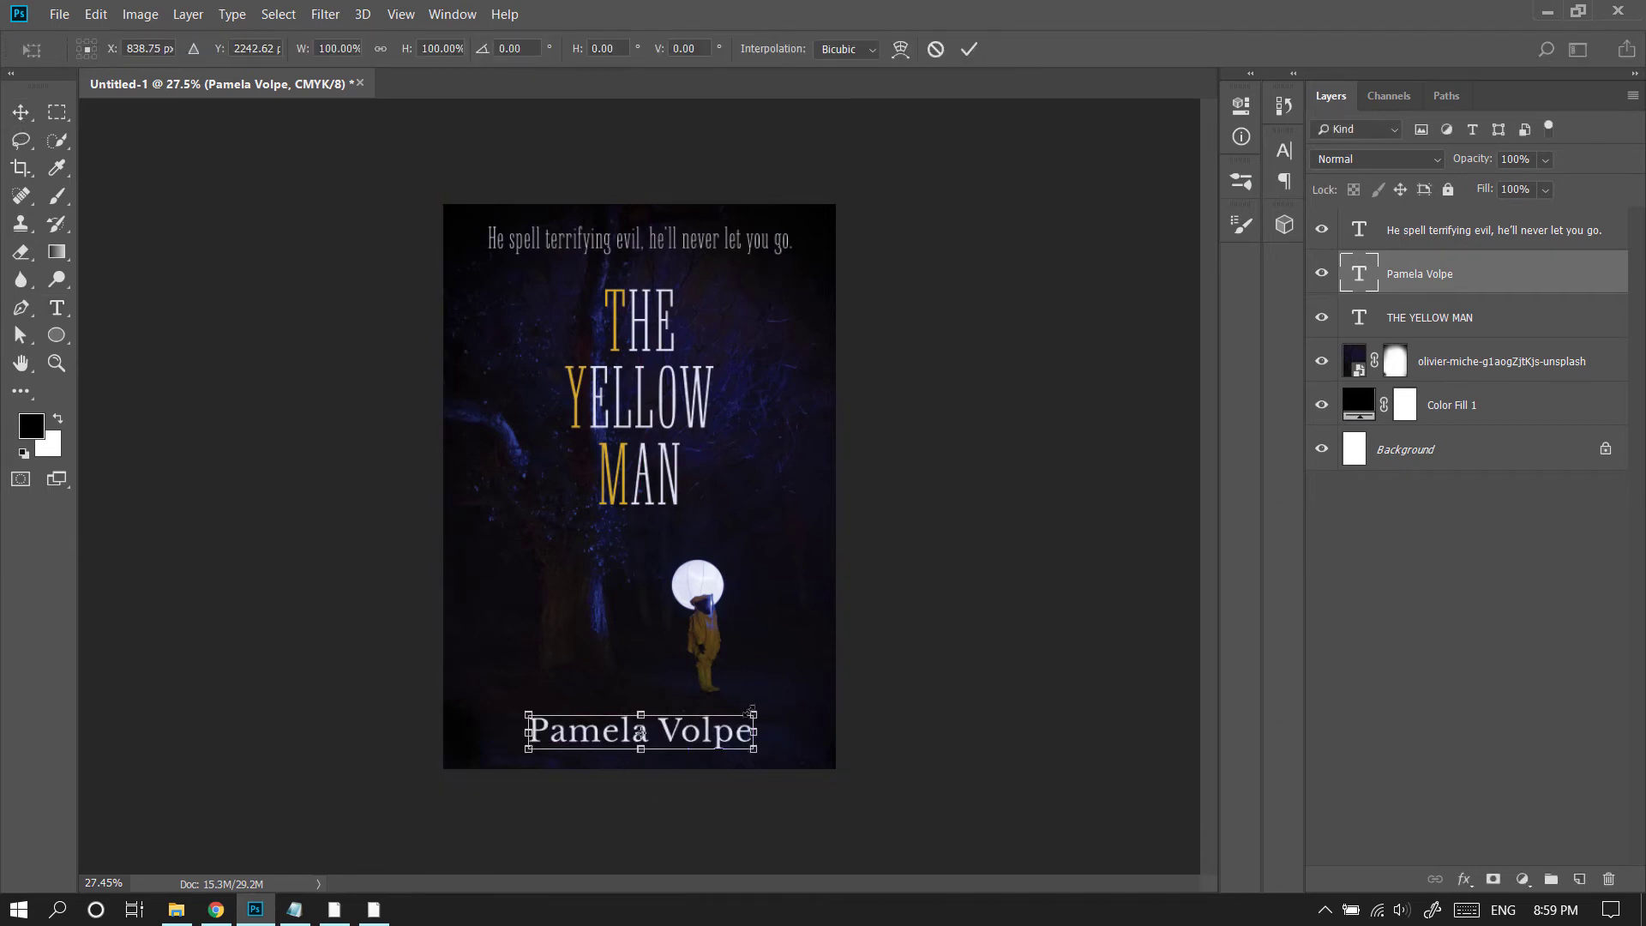
{"action": "left_click_drag", "start_coordinate": [754, 713], "coordinate": [740, 714]}
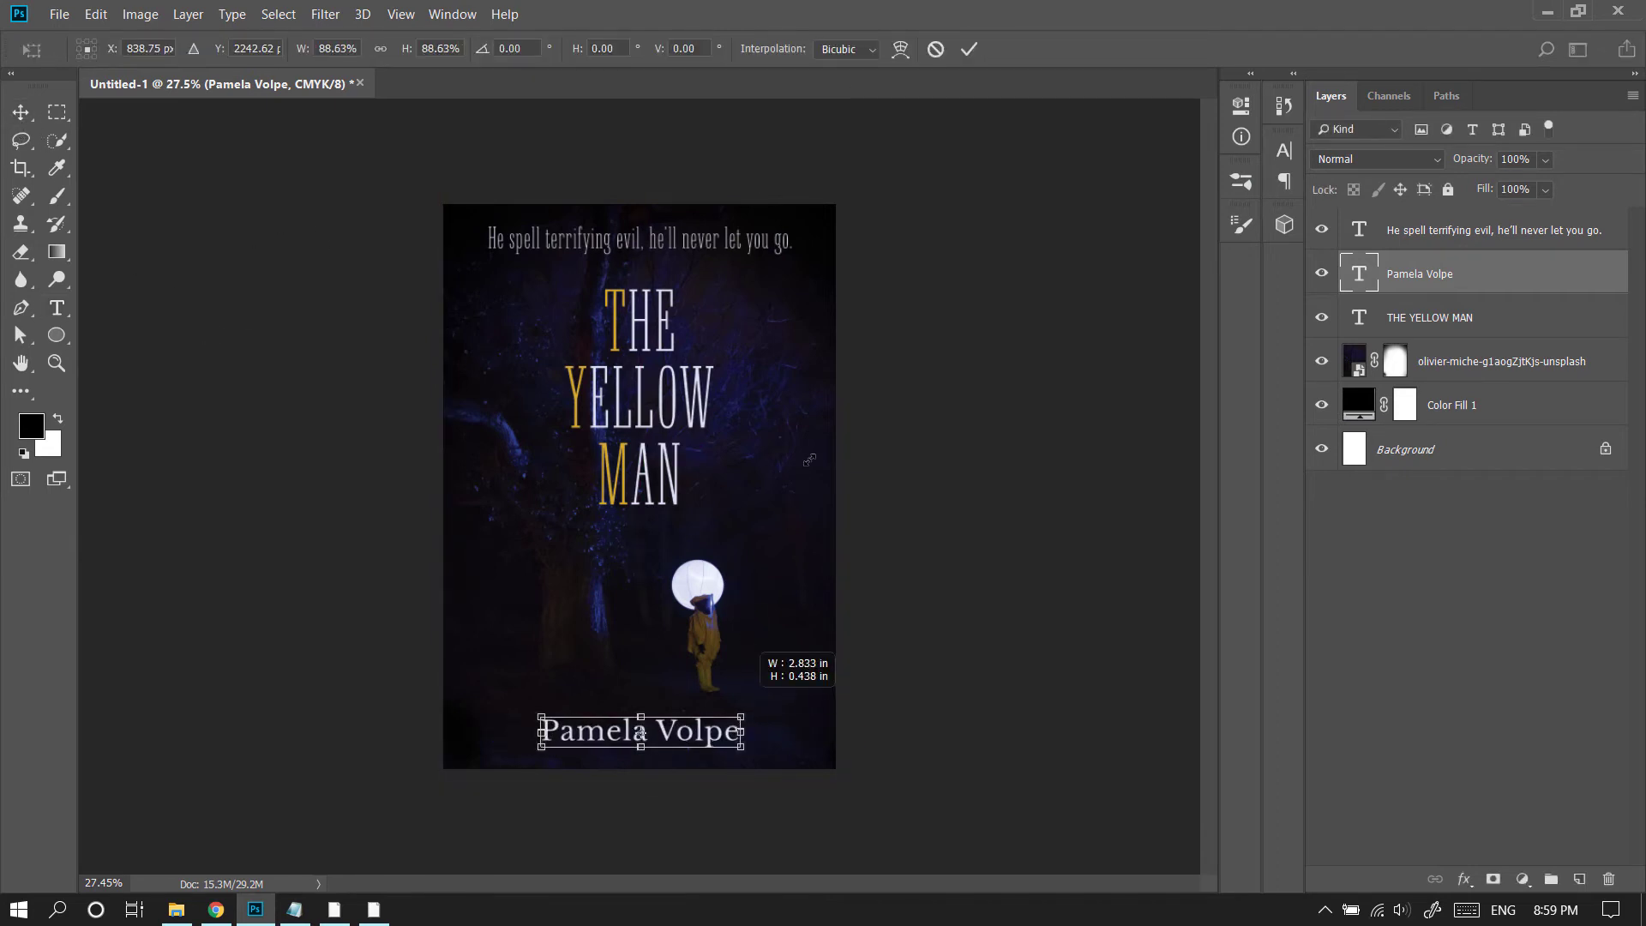
{"action": "left_click", "coordinate": [968, 49]}
{"action": "scroll", "coordinate": [815, 465], "scroll_direction": "down", "scroll_amount": 2}
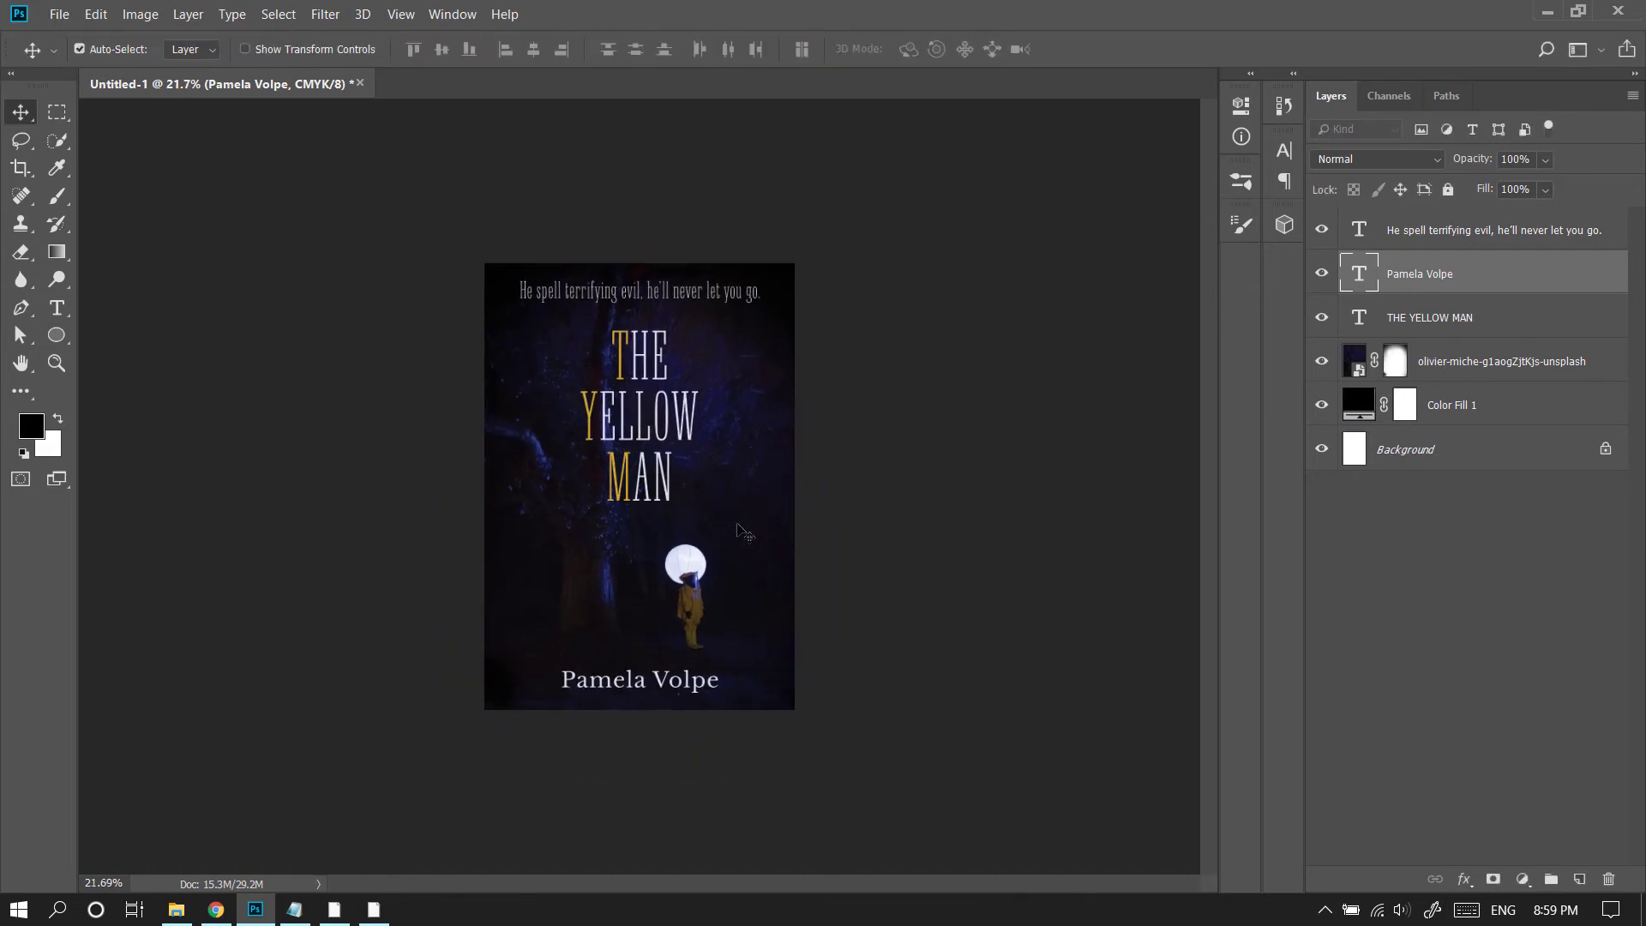
{"action": "left_click_drag", "start_coordinate": [706, 690], "coordinate": [695, 688]}
{"action": "scroll", "coordinate": [754, 575], "scroll_direction": "up", "scroll_amount": 2}
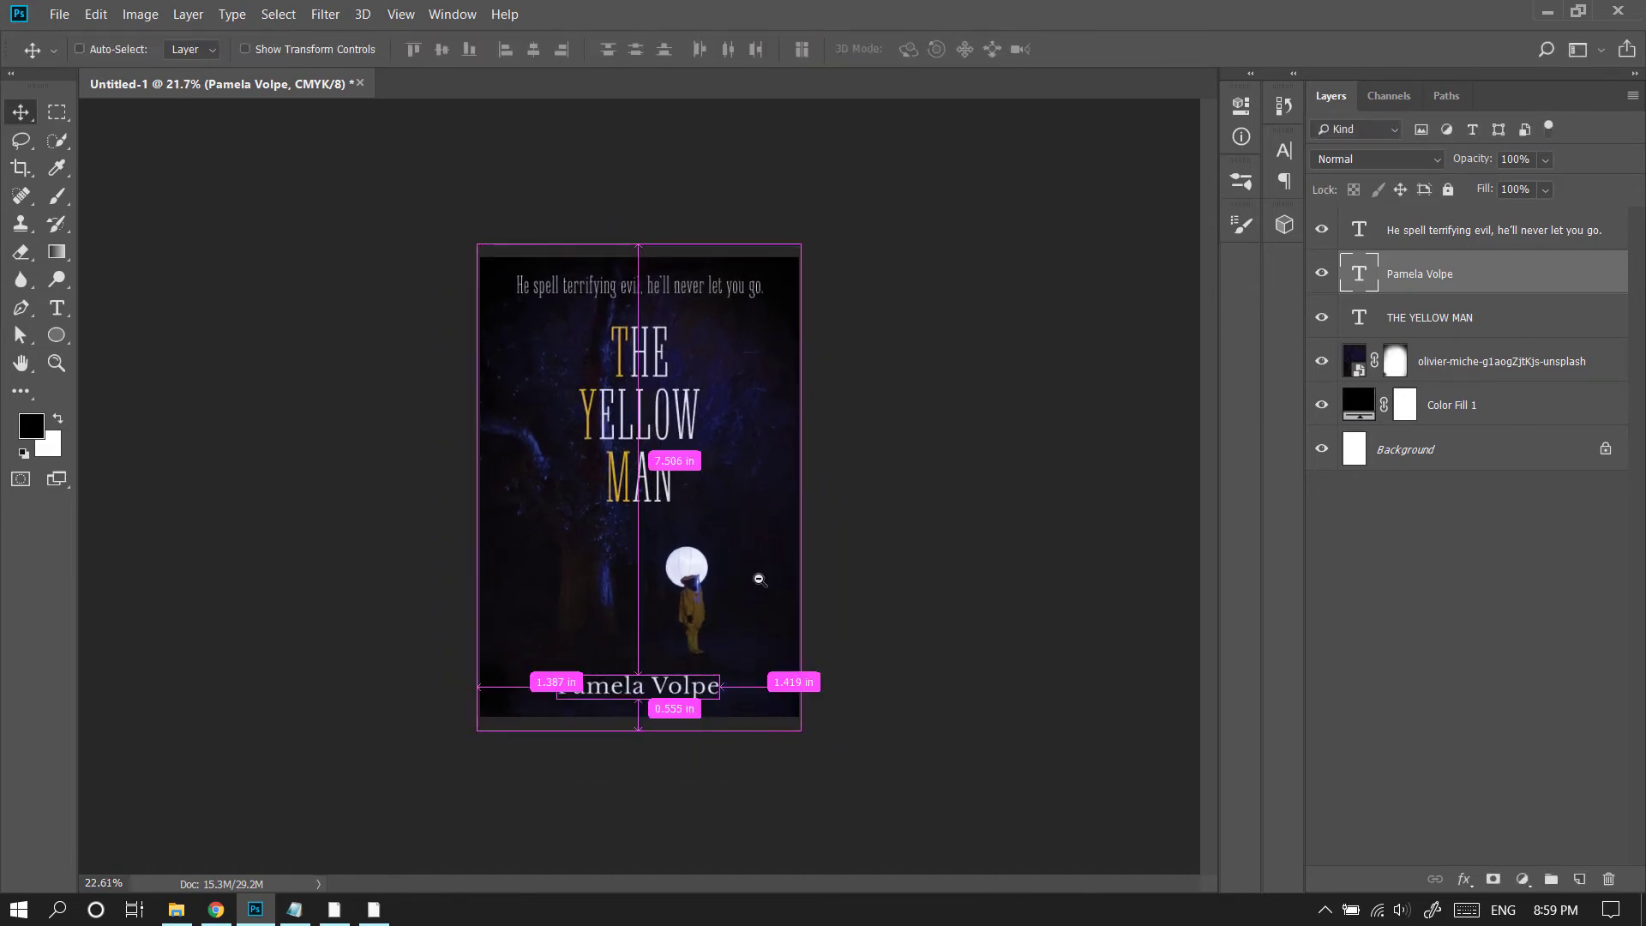
Step: Check which font the title THE YELLOW MAN uses without editing its text
{"action": "key", "text": "t"}
{"action": "left_click", "coordinate": [654, 342]}
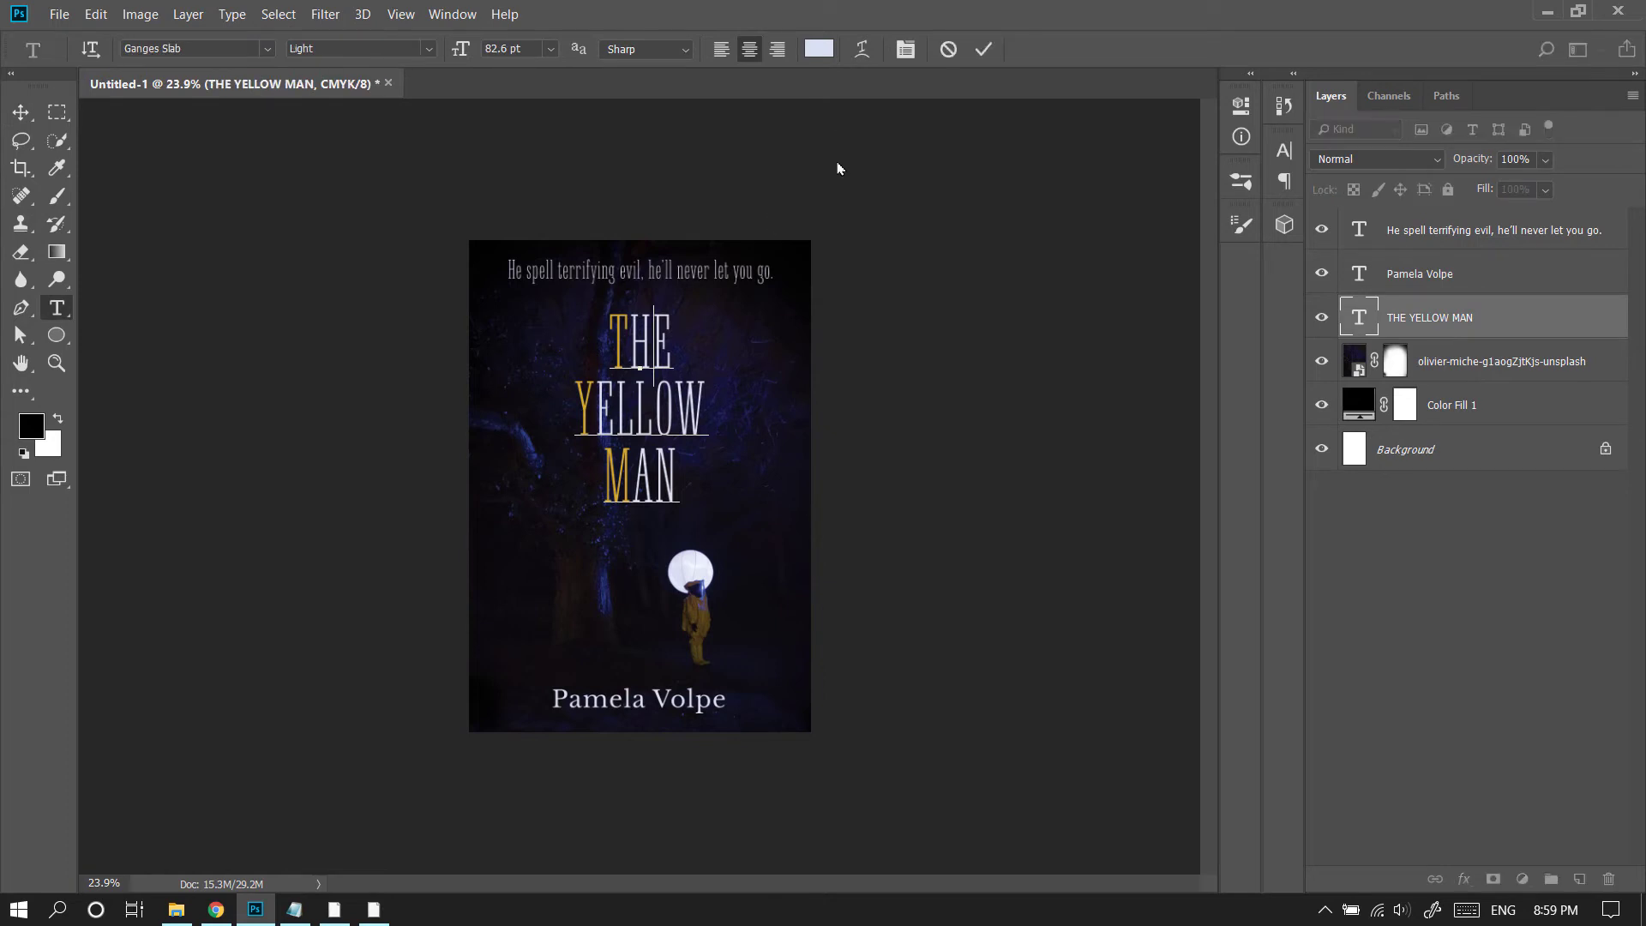
{"action": "left_click", "coordinate": [948, 48]}
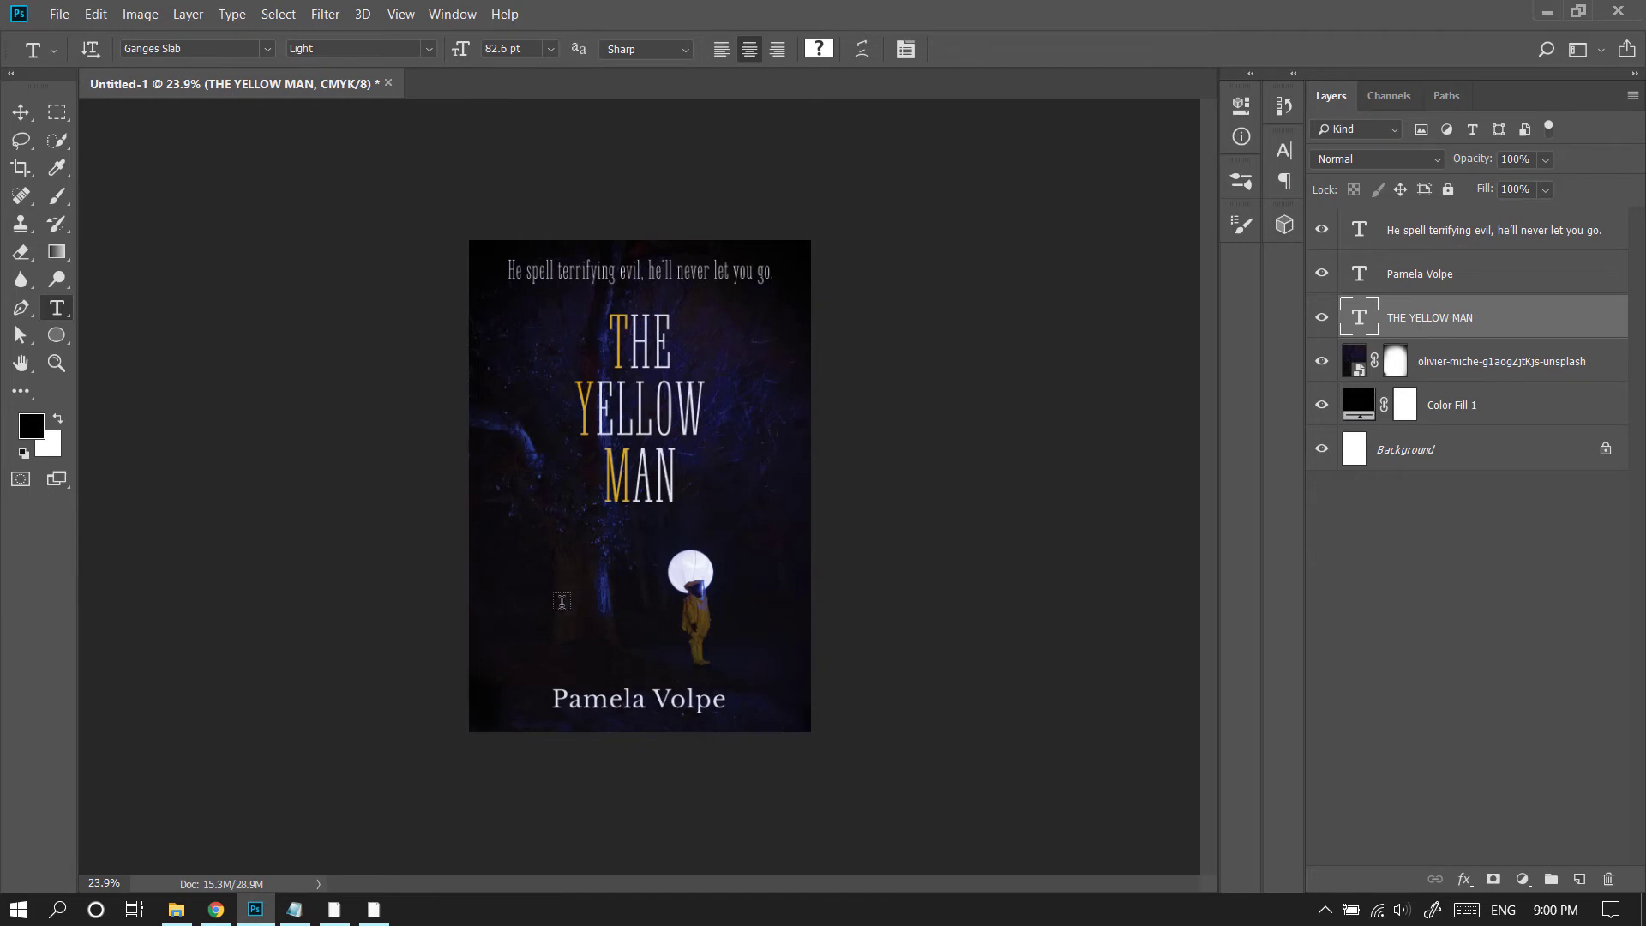
Step: Change the font of the author's name to Ganges Slab Light and commit the text edit
{"action": "left_click", "coordinate": [621, 701]}
{"action": "key", "text": "ctrl+a"}
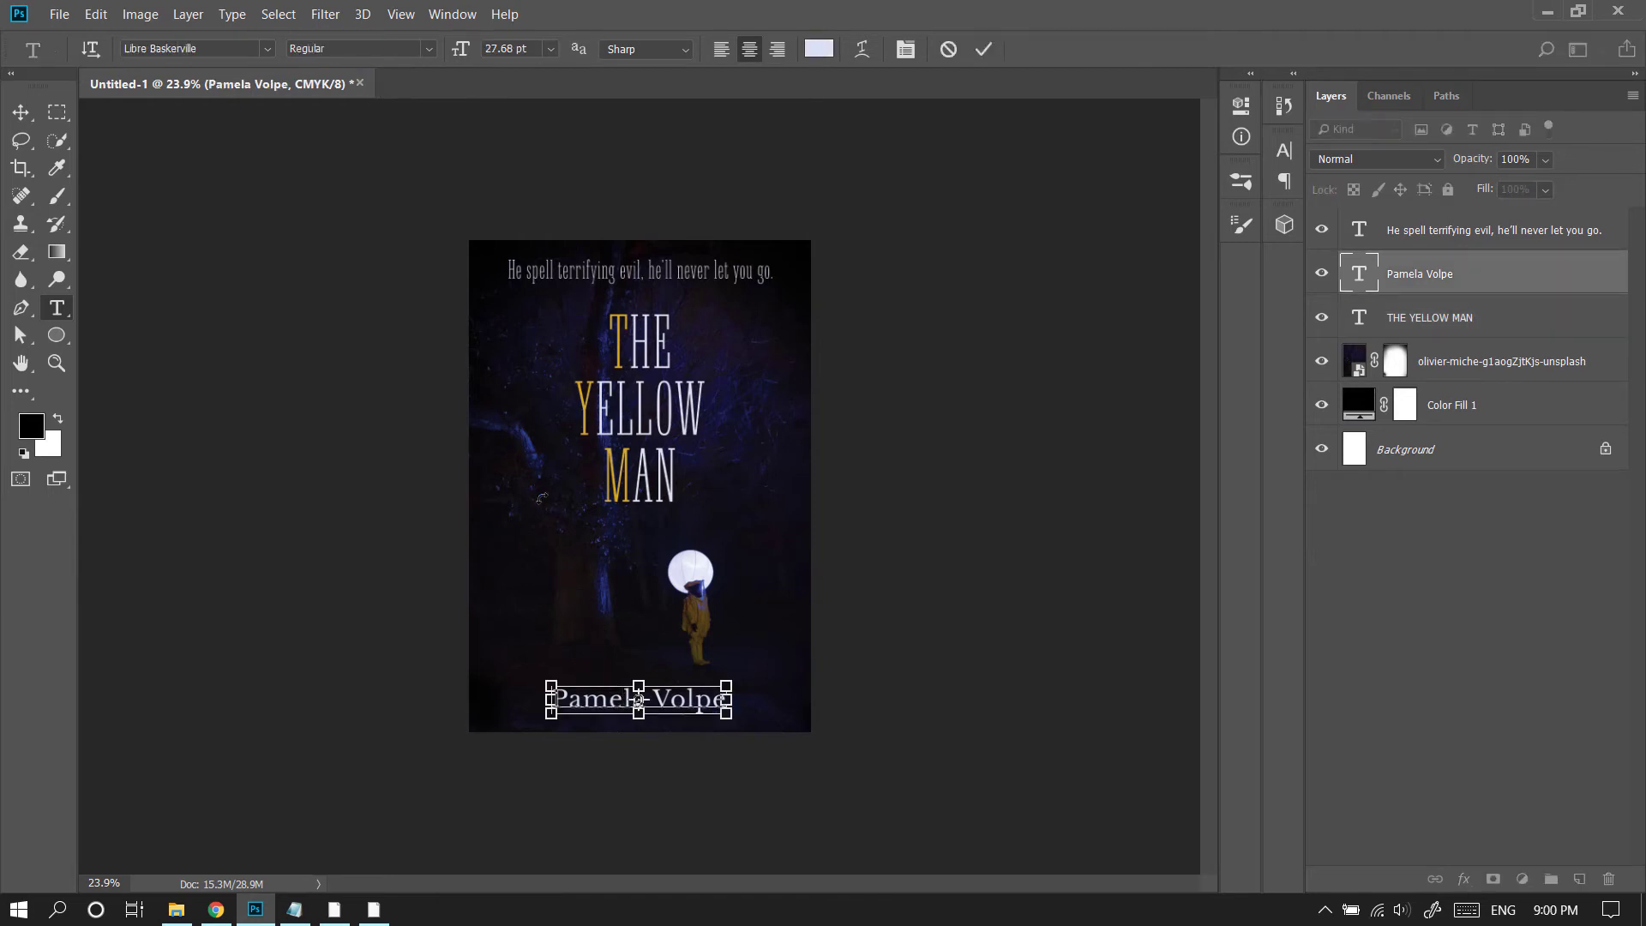
{"action": "left_click", "coordinate": [199, 49]}
{"action": "type", "text": "gang"}
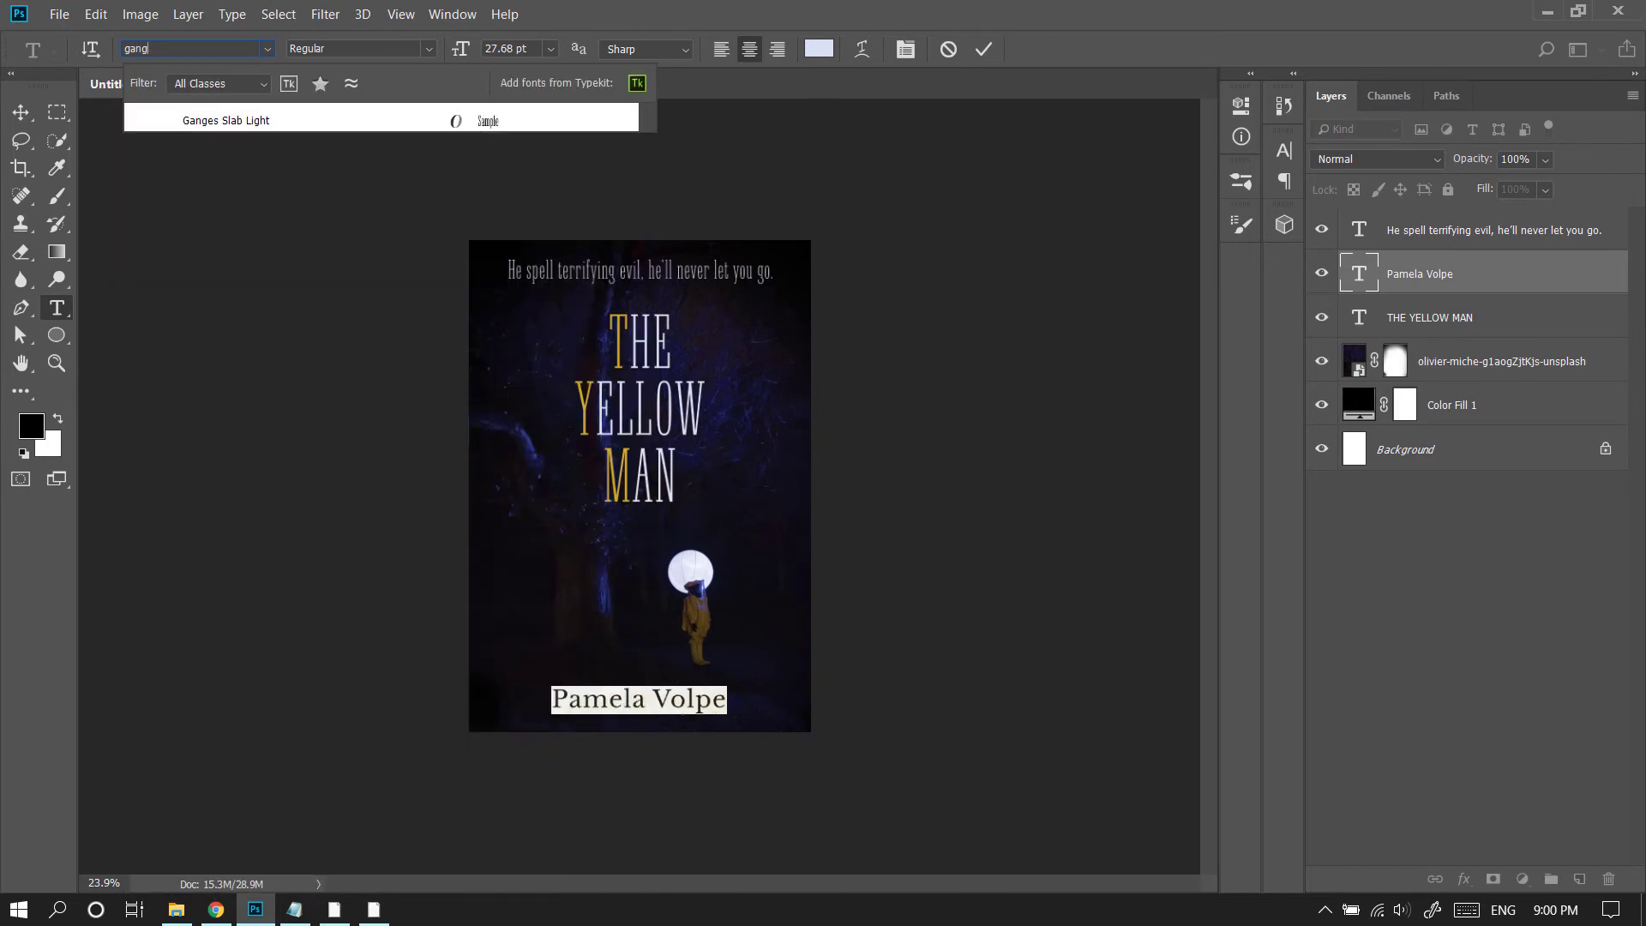
{"action": "type", "text": "es"}
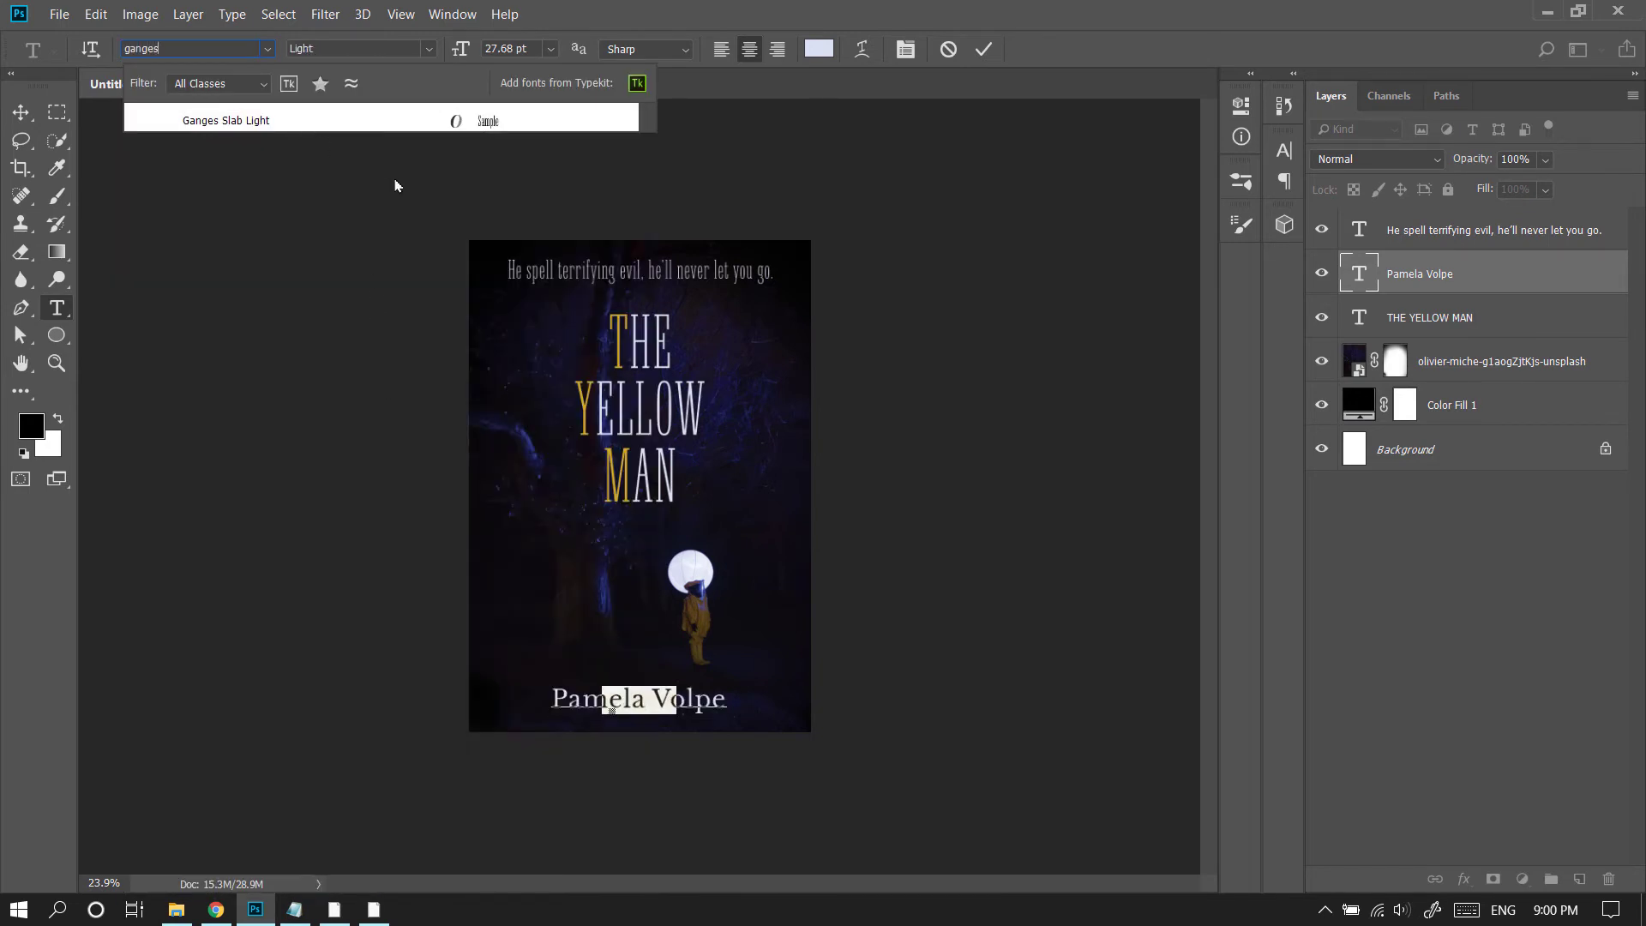
{"action": "key", "text": "Return"}
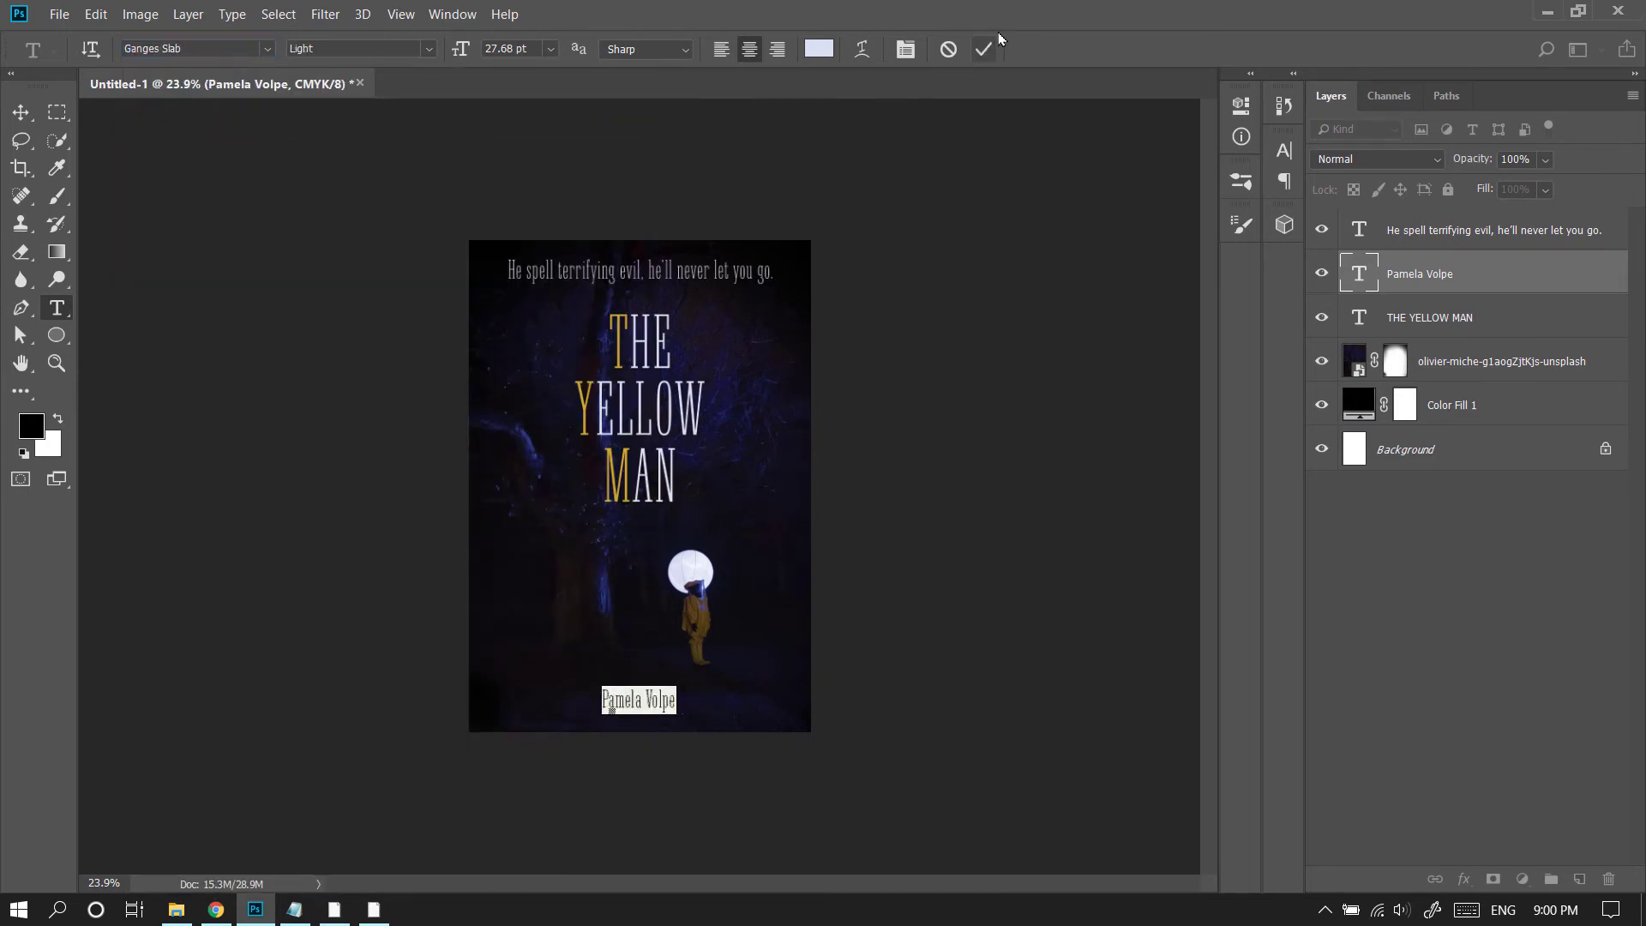
{"action": "left_click", "coordinate": [983, 49]}
Step: Enlarge the author's name to 167.93%, reduce it slightly and commit the size
{"action": "left_click", "coordinate": [22, 112]}
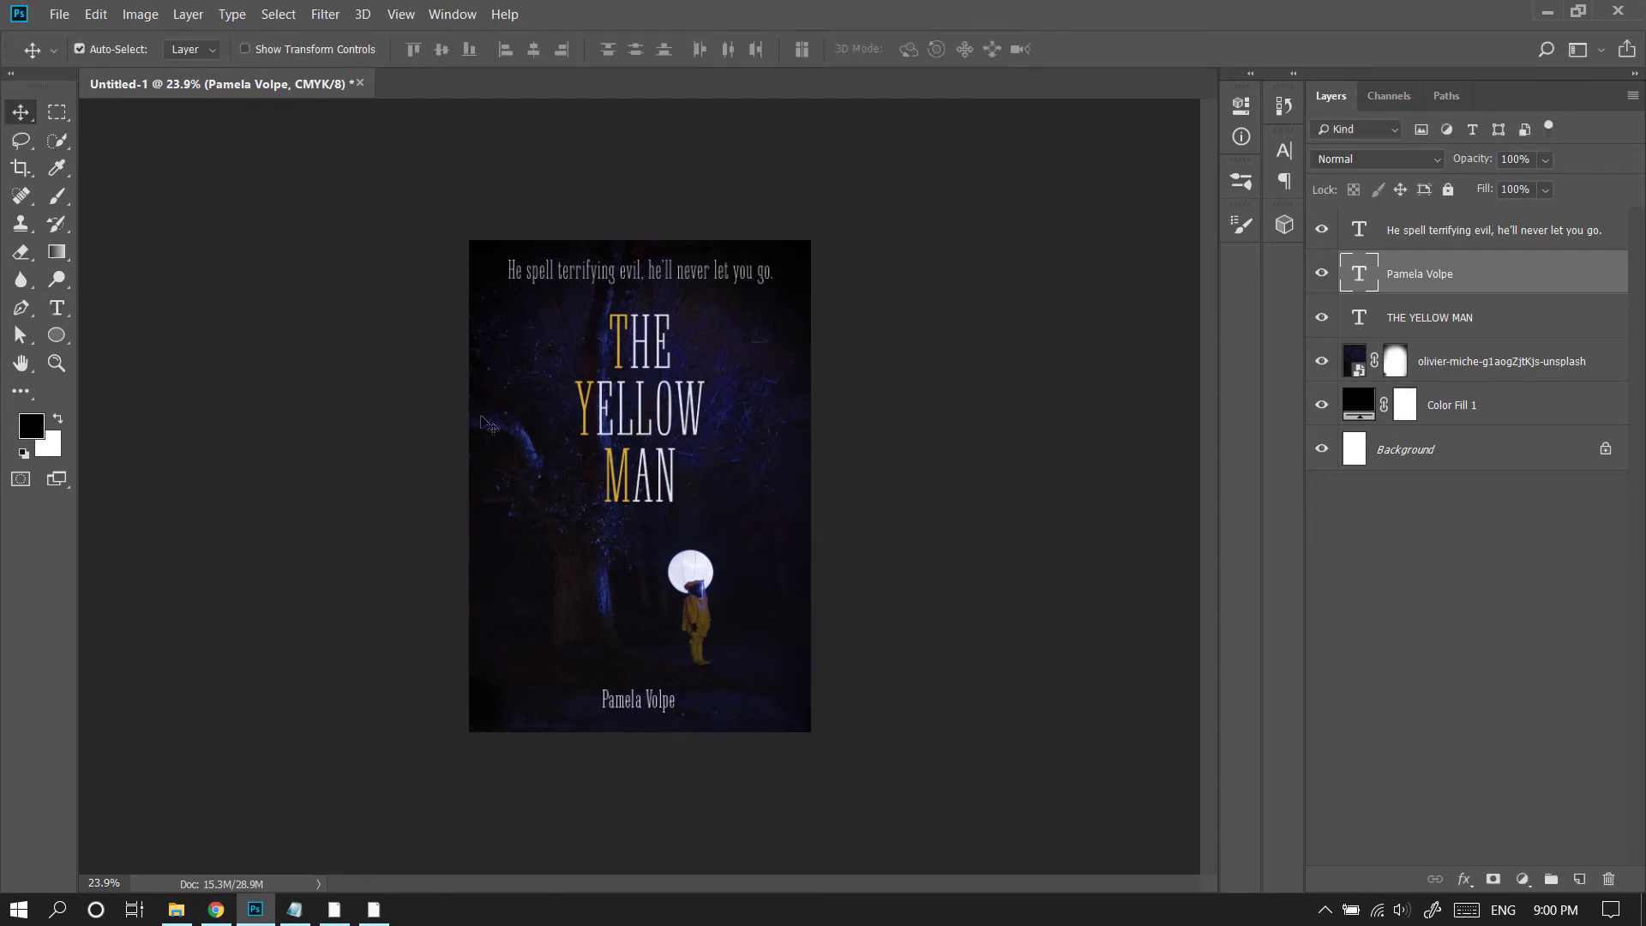
{"action": "key", "text": "ctrl+t"}
{"action": "left_click_drag", "start_coordinate": [701, 724], "coordinate": [707, 726]}
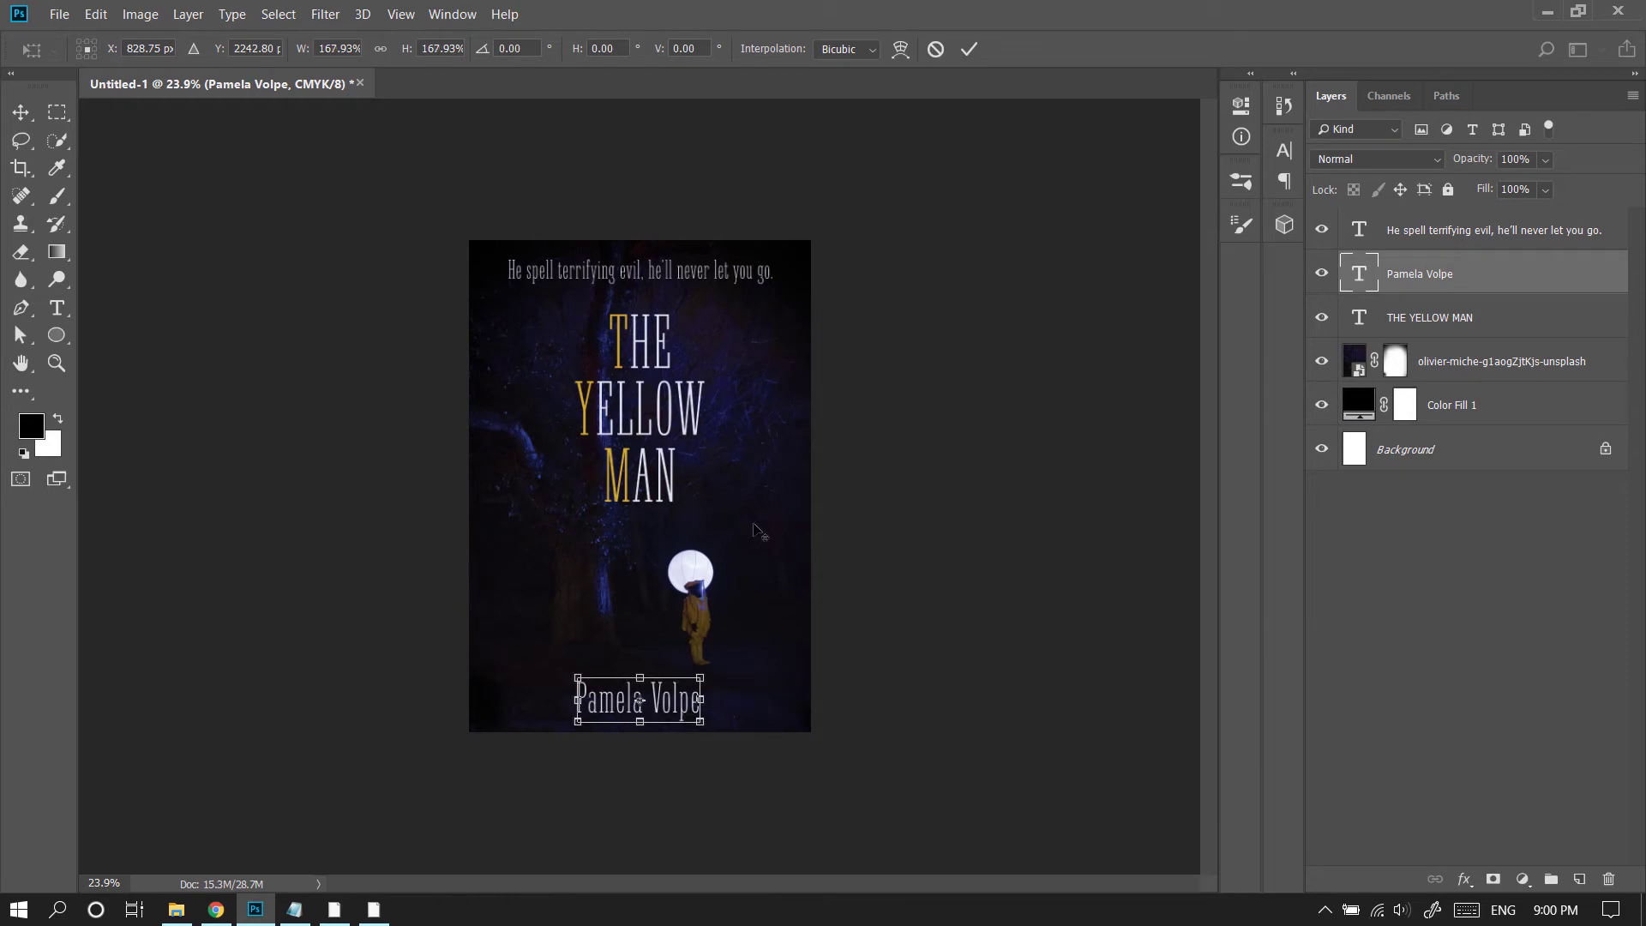
{"action": "left_click", "coordinate": [969, 49]}
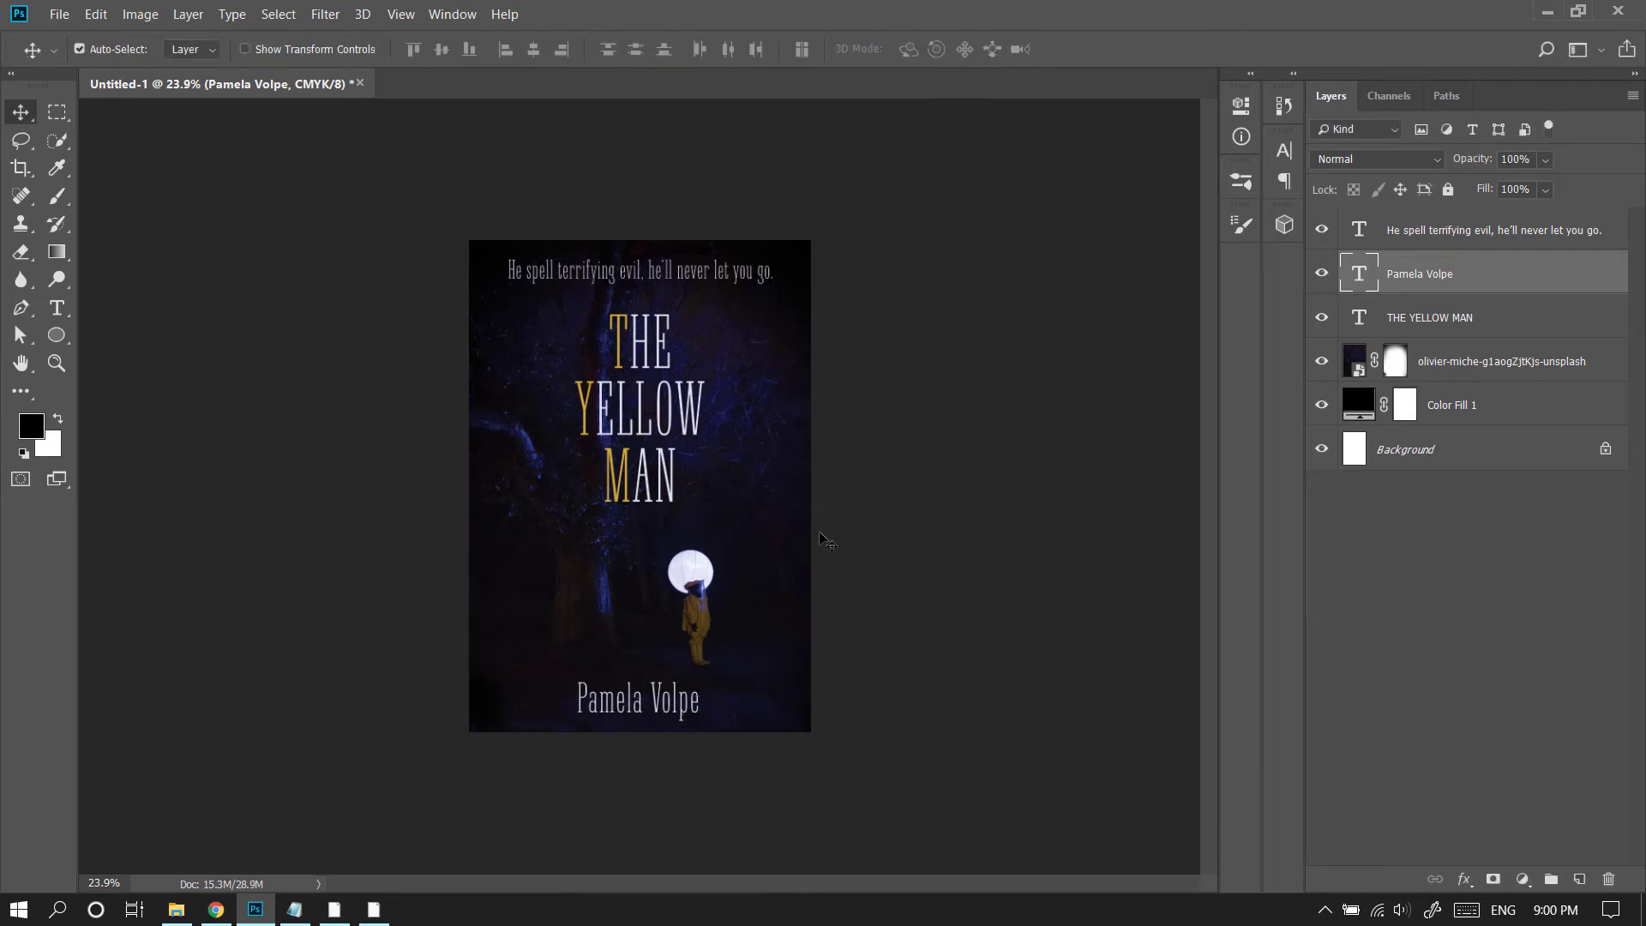
{"action": "key", "text": "ctrl+t"}
{"action": "left_click_drag", "start_coordinate": [702, 724], "coordinate": [696, 722]}
{"action": "left_click", "coordinate": [969, 49]}
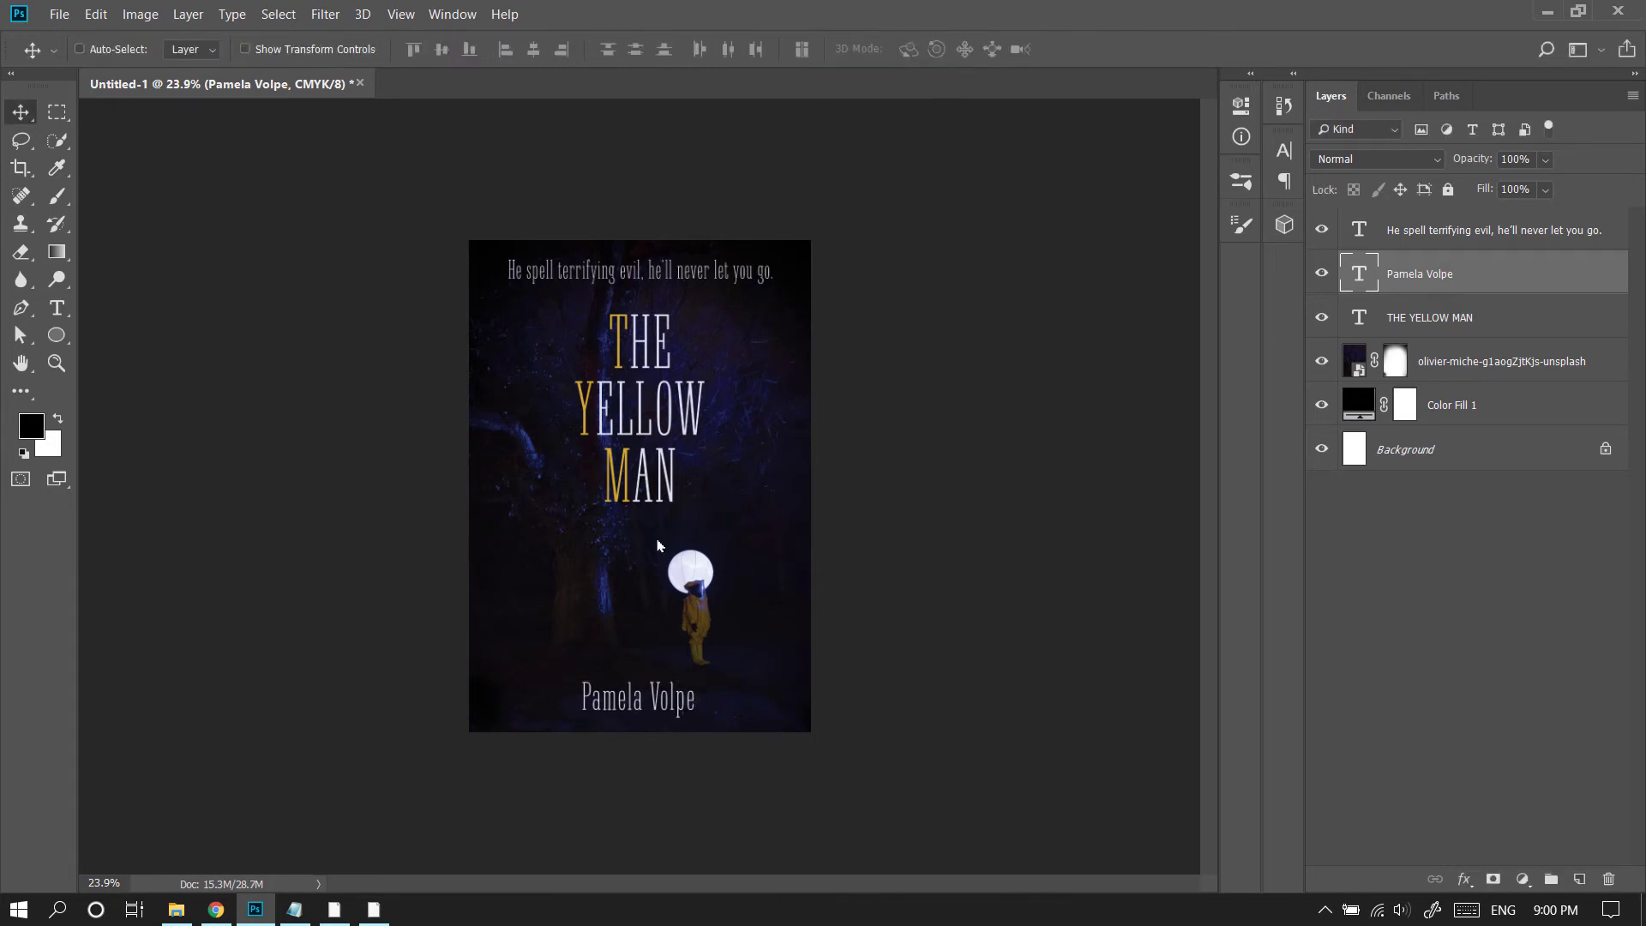
Step: Nudge the title THE YELLOW MAN vertically and scale it up to 102.34%
{"action": "scroll", "coordinate": [659, 545], "scroll_direction": "up", "scroll_amount": 1}
{"action": "left_click_drag", "start_coordinate": [662, 480], "coordinate": [666, 494]}
{"action": "key", "text": "ctrl+t"}
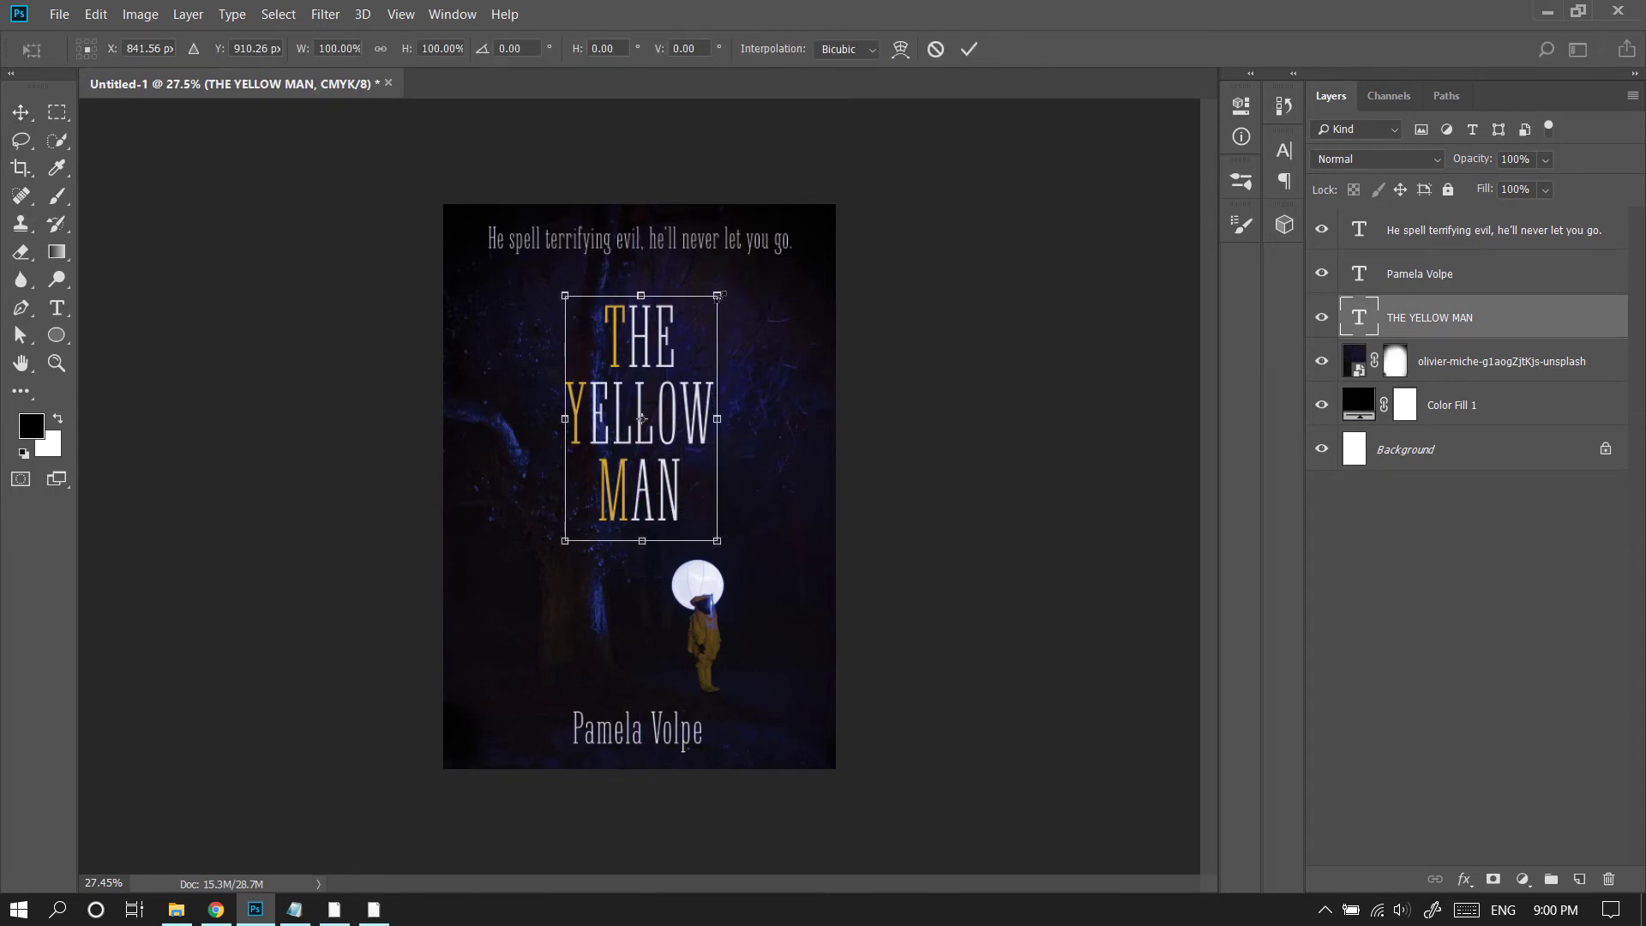
{"action": "left_click_drag", "start_coordinate": [719, 294], "coordinate": [725, 289]}
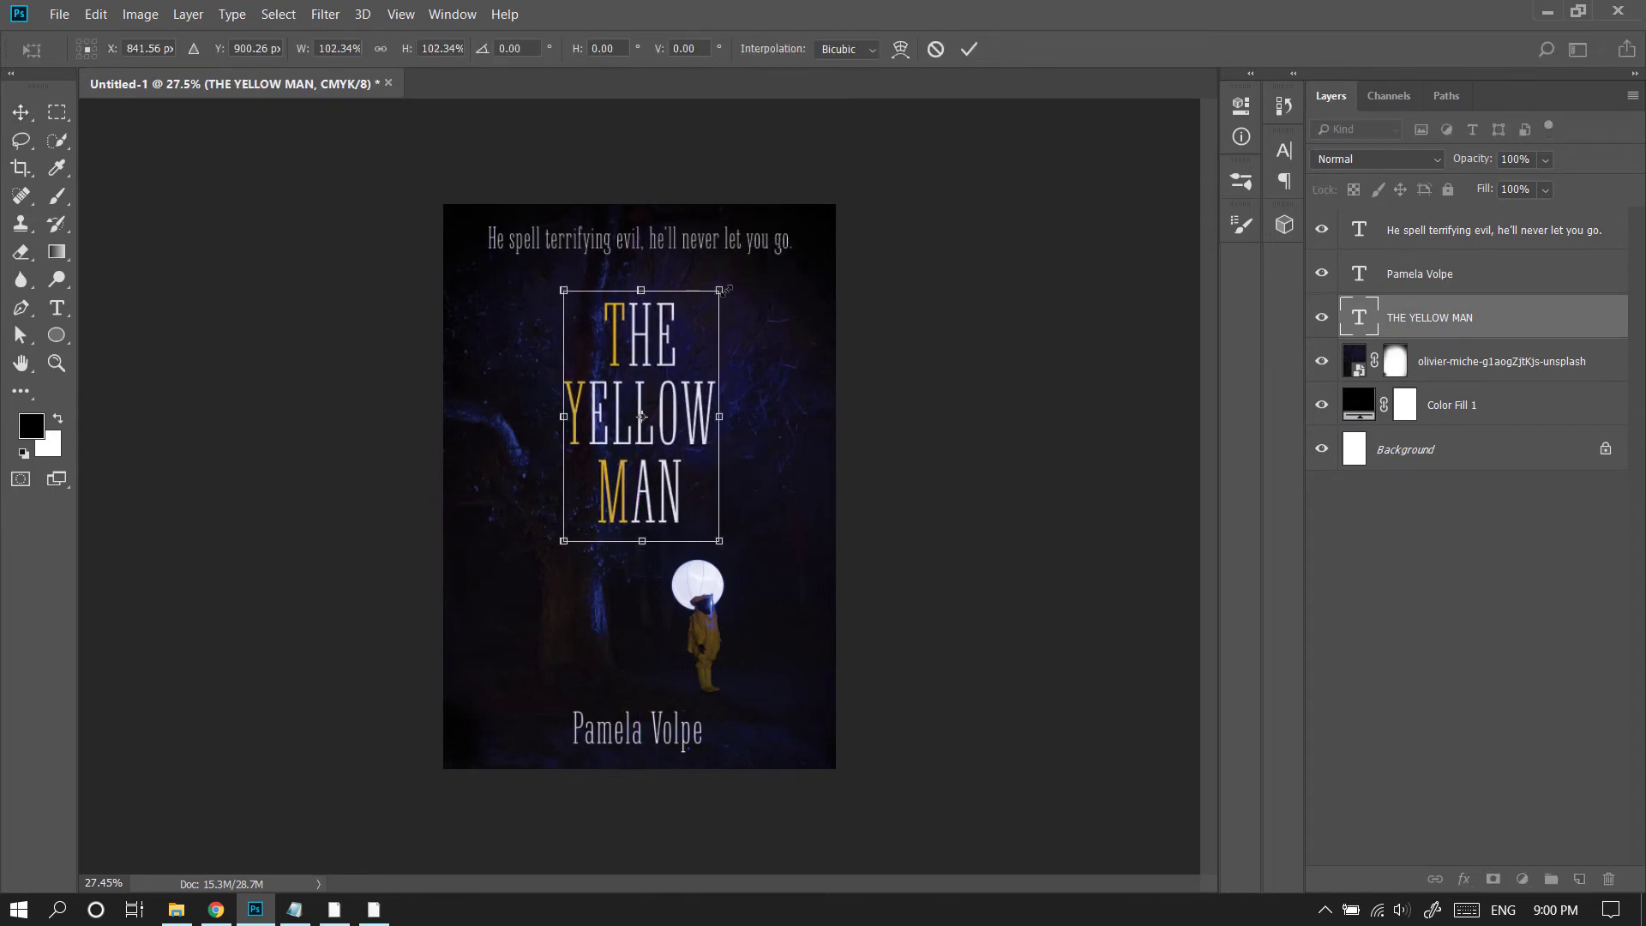
{"action": "key", "text": "Return"}
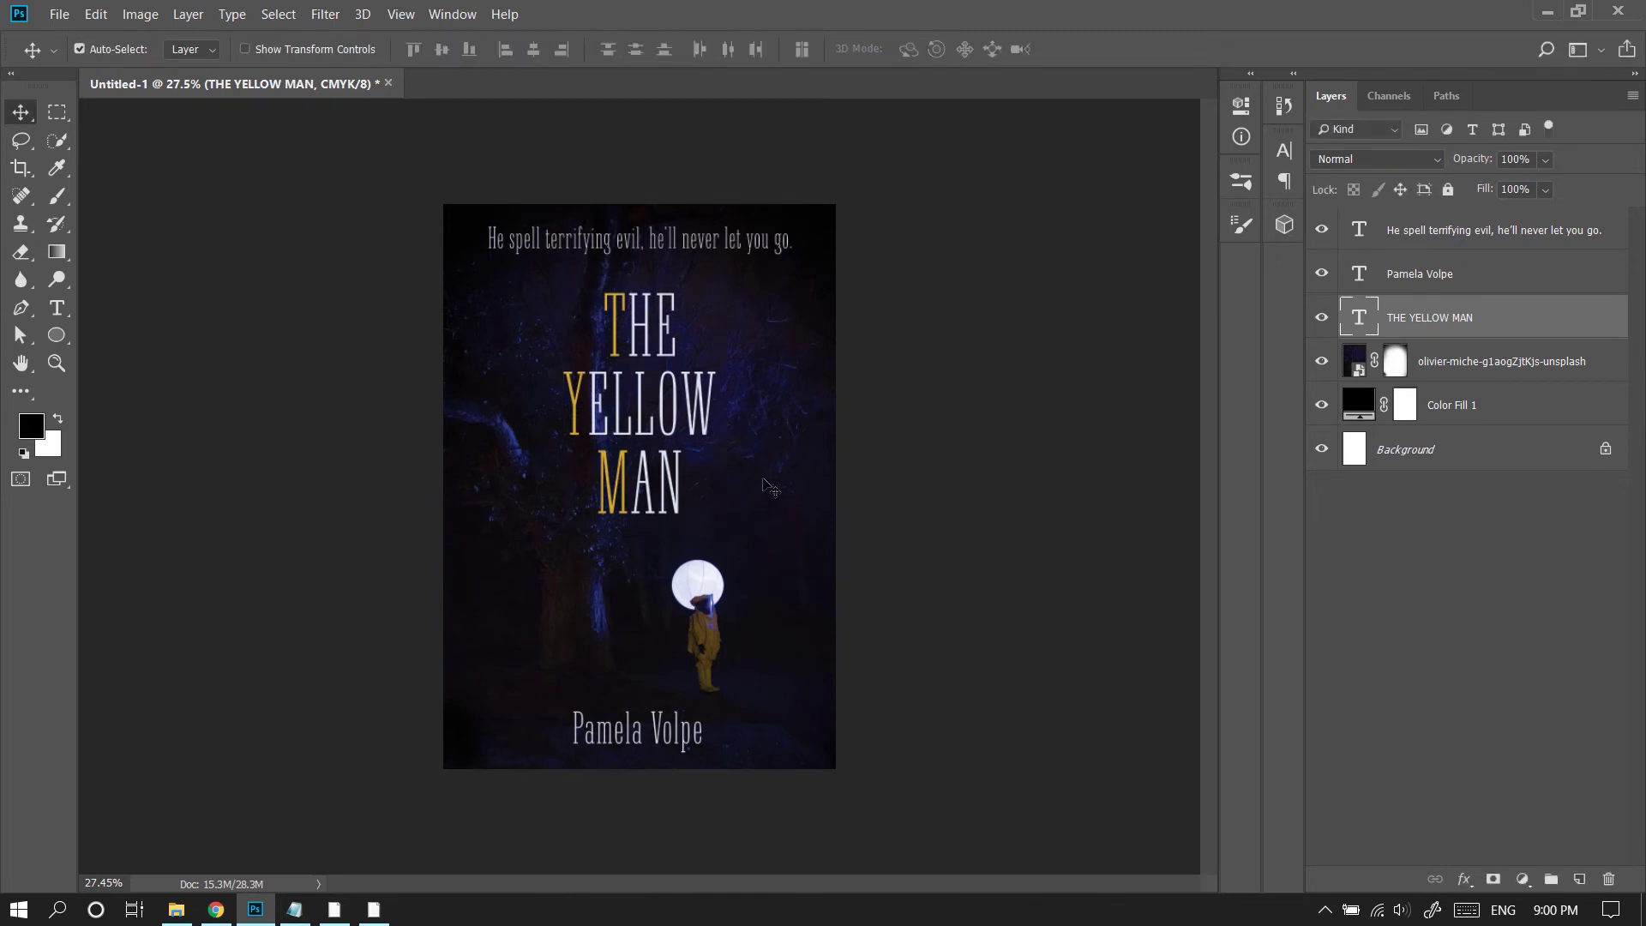
Step: Select the tagline and the whole canvas to check the tagline's distance from the title, and clear the selection
{"action": "scroll", "coordinate": [797, 450], "scroll_direction": "up", "scroll_amount": 2}
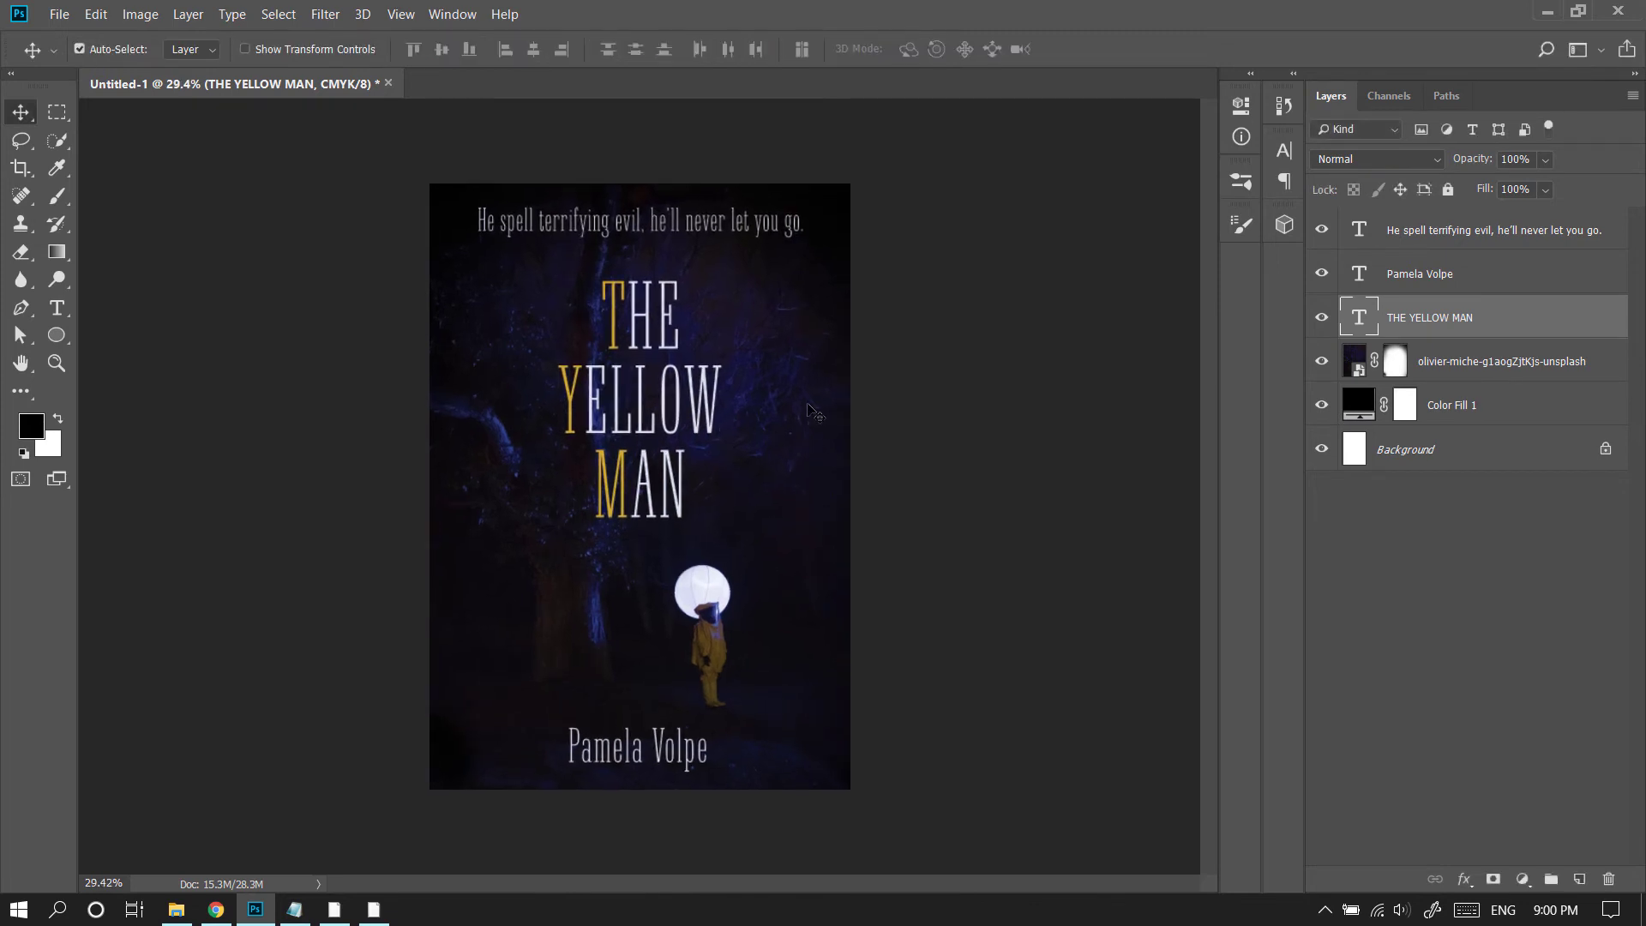
{"action": "left_click", "coordinate": [782, 231]}
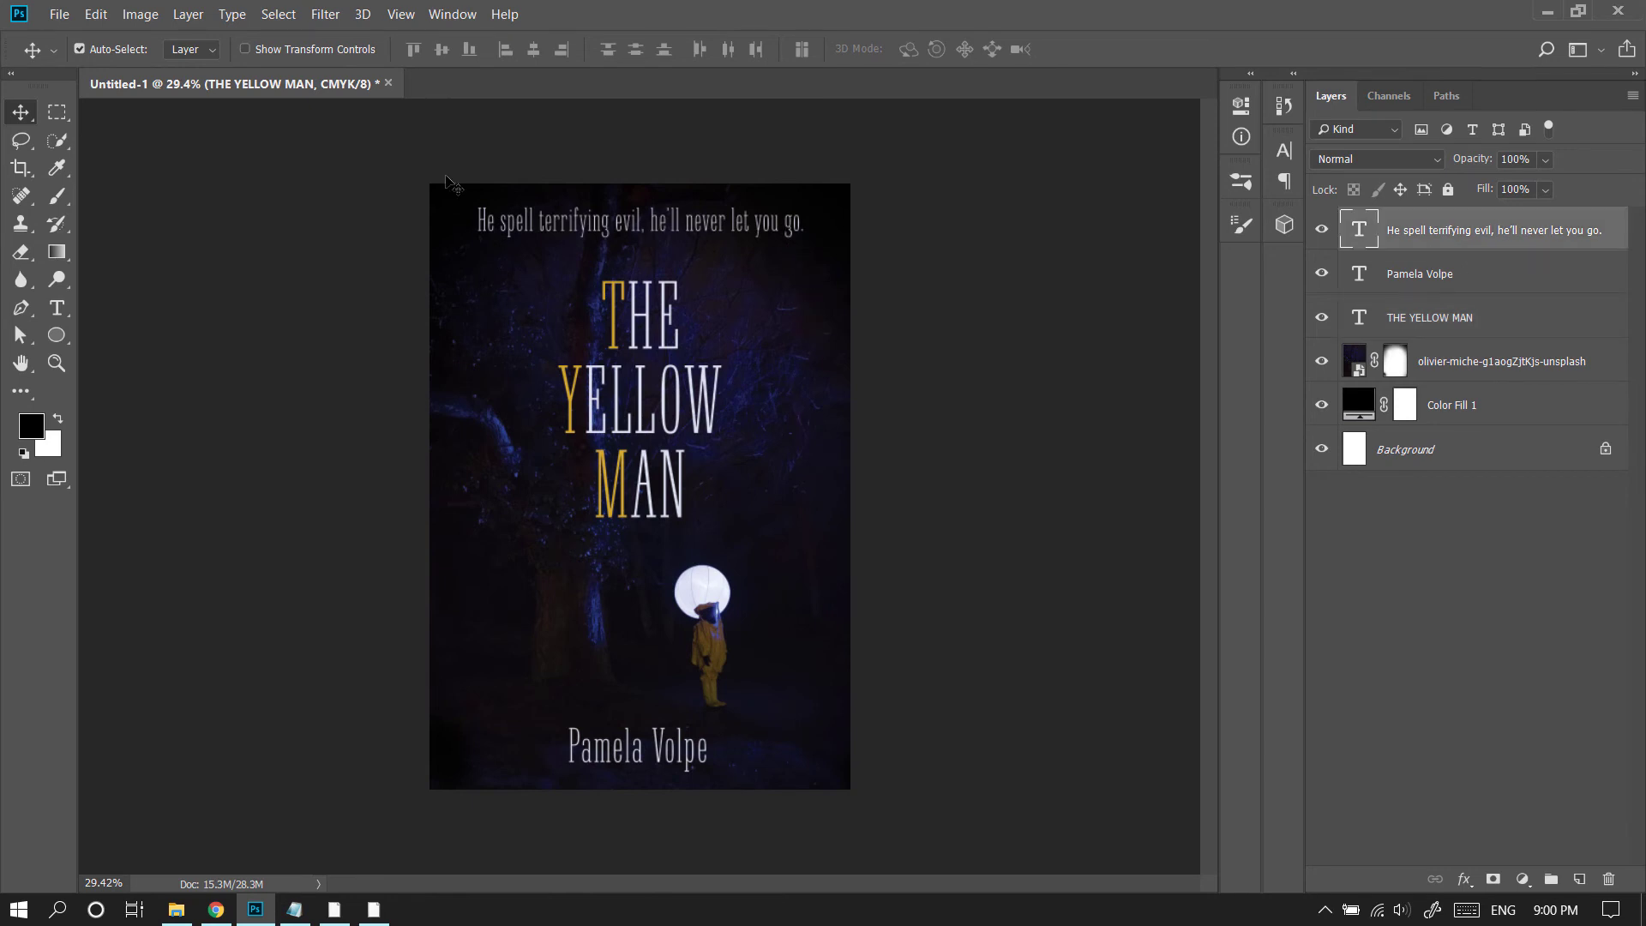
{"action": "key", "text": "ctrl+a"}
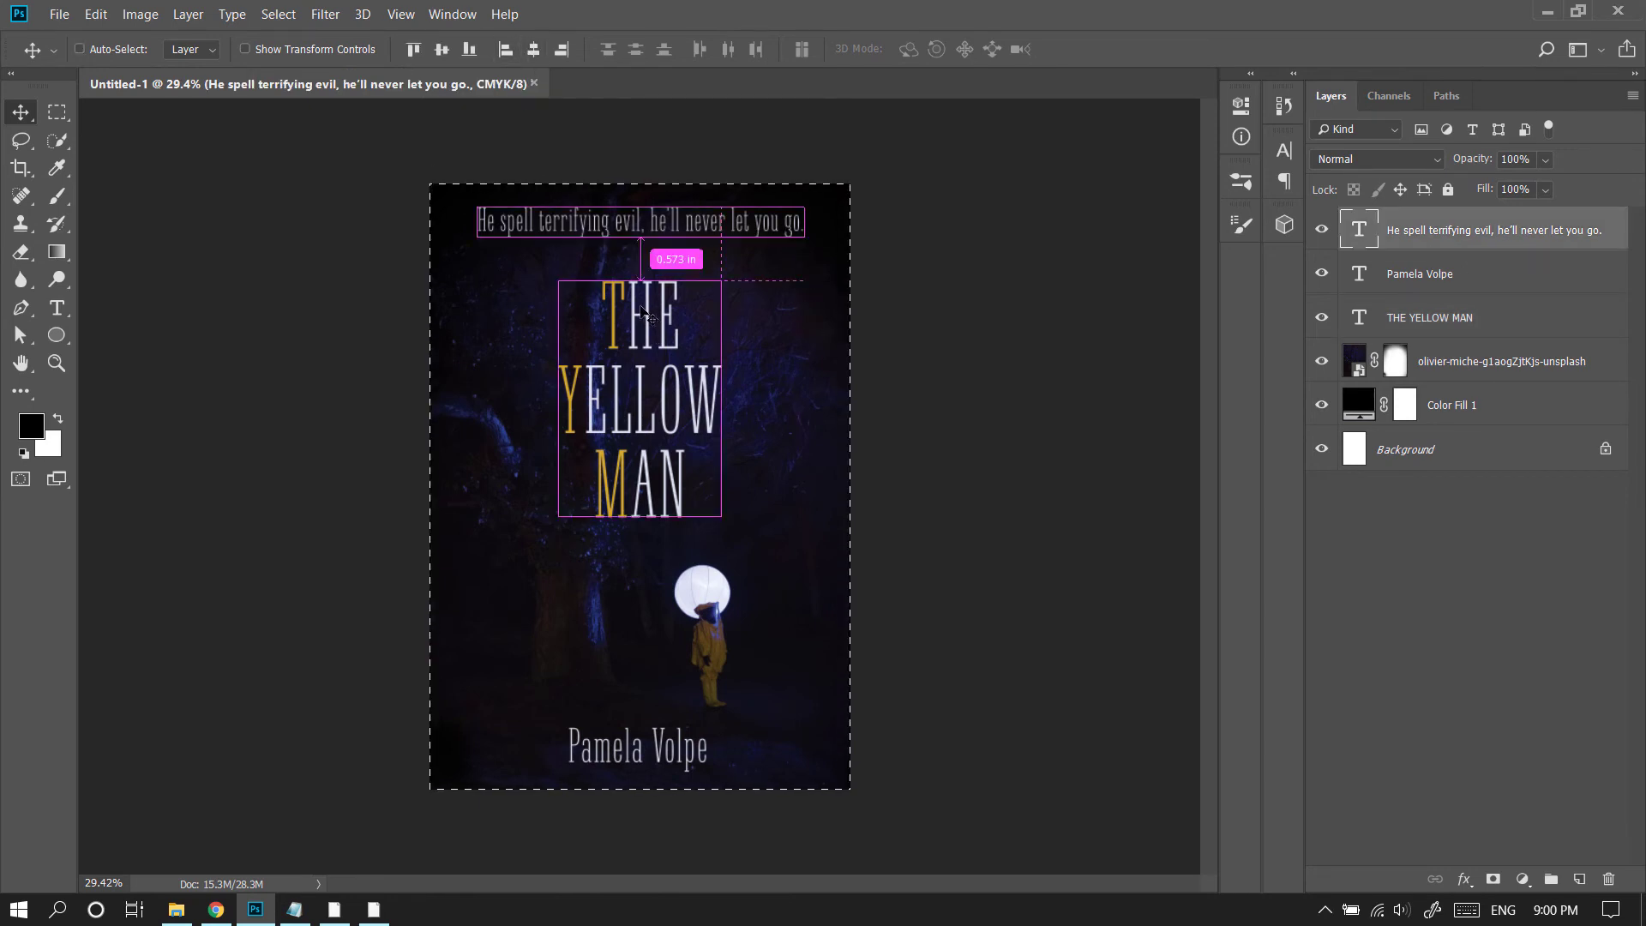
{"action": "key", "text": "ctrl+d"}
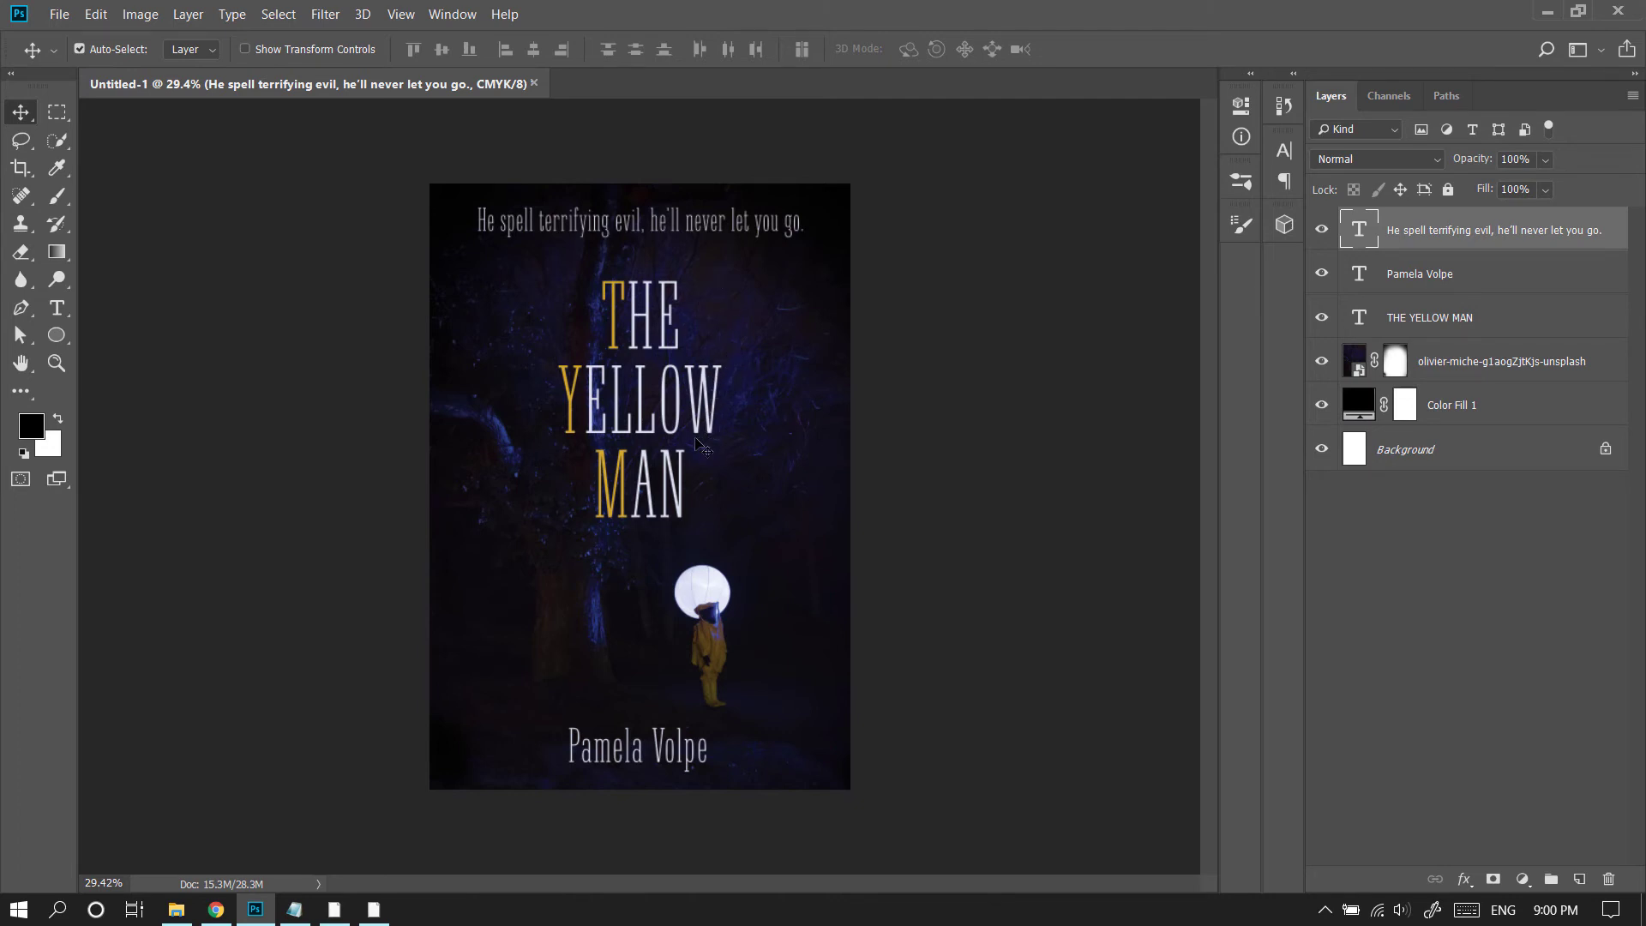
Step: Stamp all visible layers into a new top layer and convert that layer to a Smart Object
{"action": "key", "text": "ctrl+alt+shift+e"}
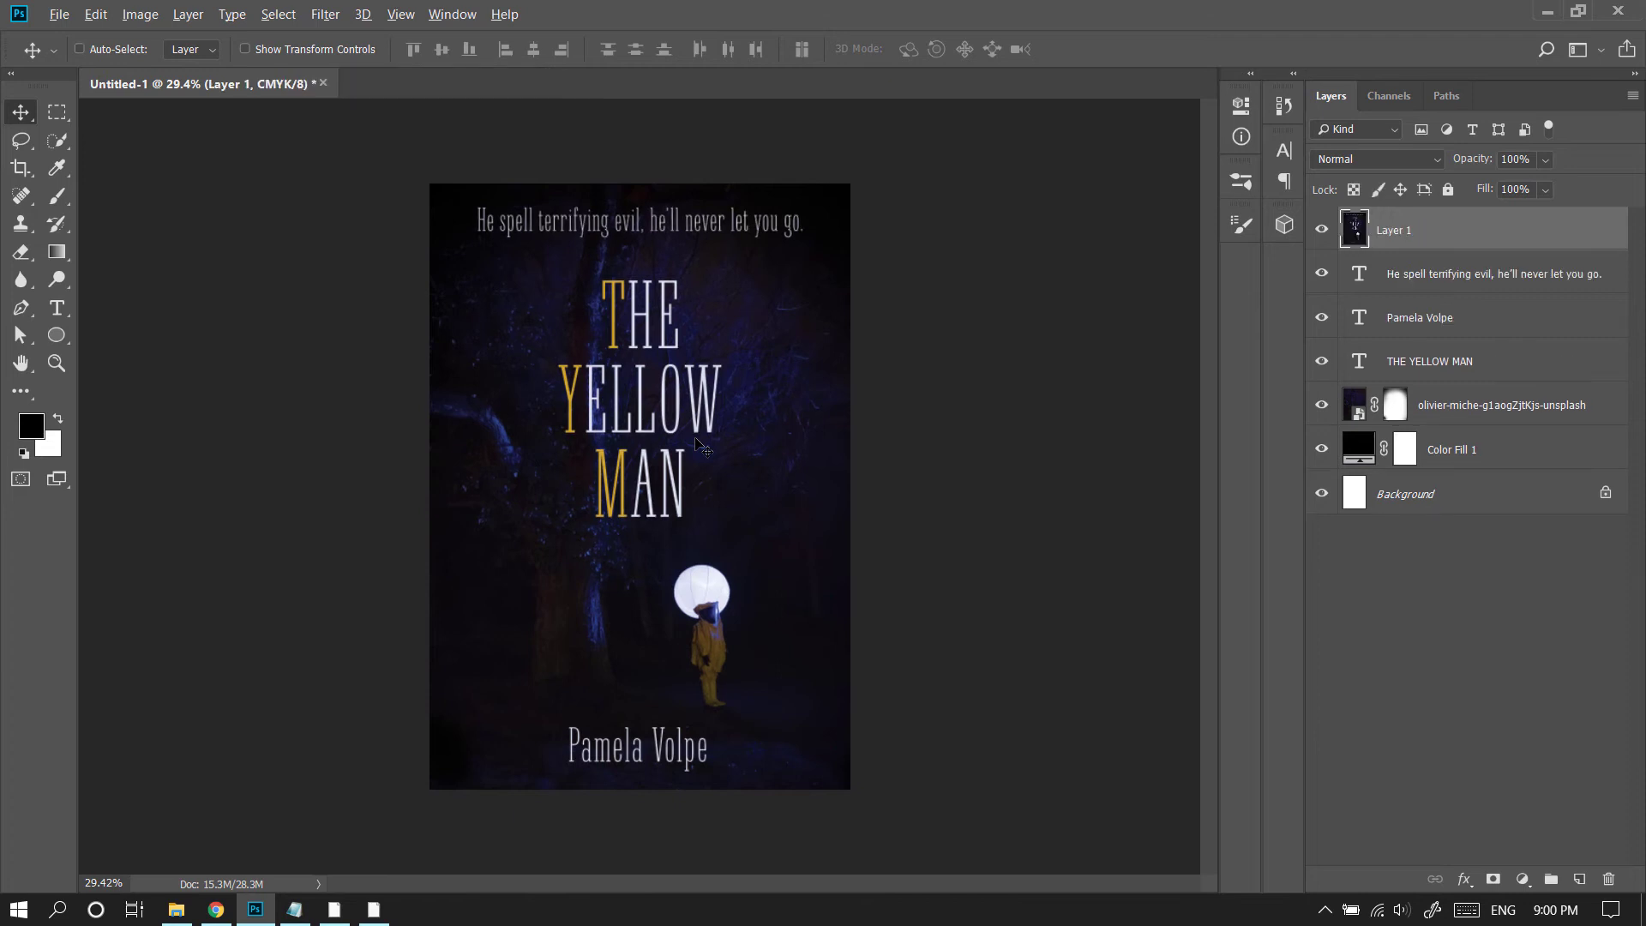
{"action": "left_click", "coordinate": [1323, 230]}
{"action": "right_click", "coordinate": [1455, 237]}
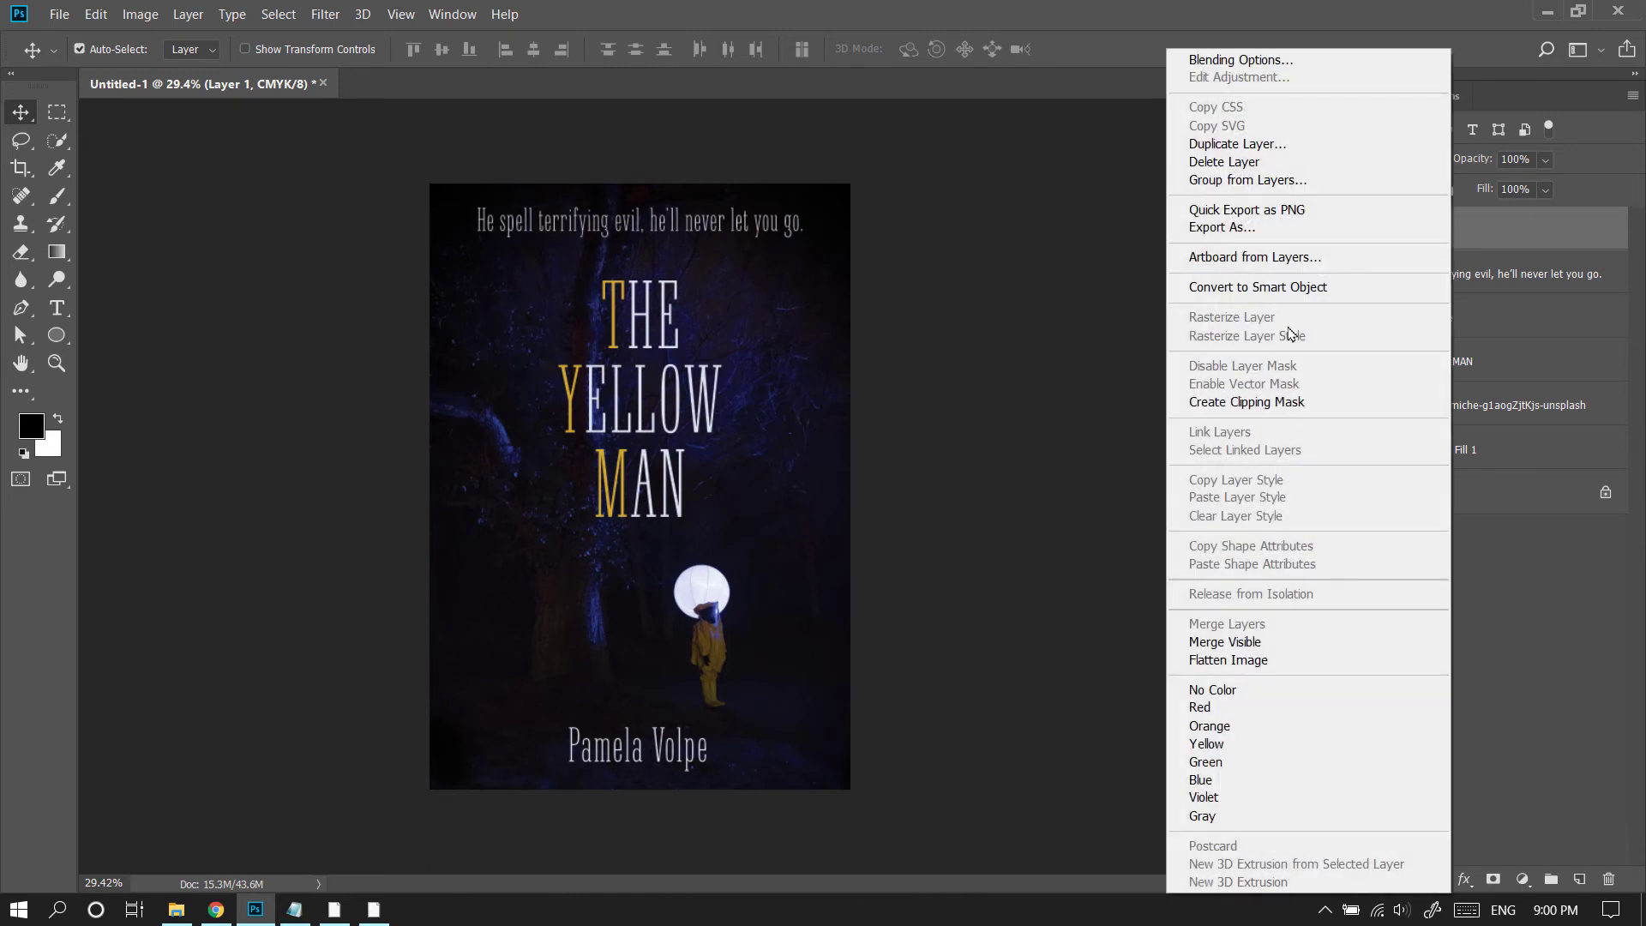
{"action": "left_click", "coordinate": [1290, 291]}
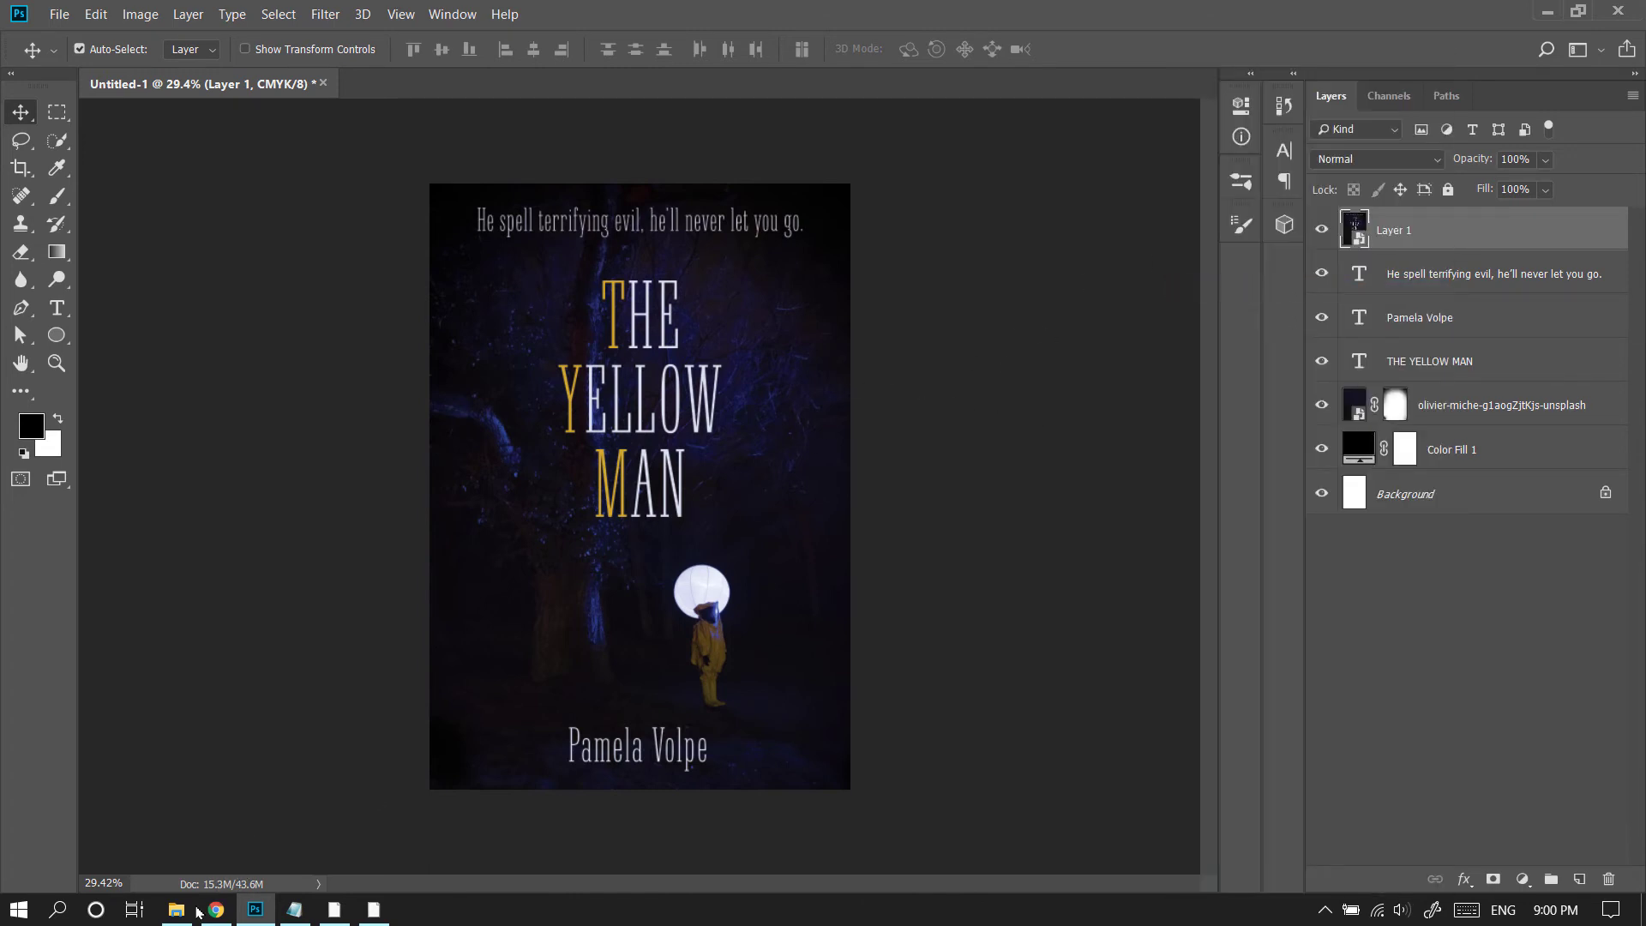
Step: Open the Photoshop file book-mockup from the Book MockUp folder in File Explorer
{"action": "left_click", "coordinate": [192, 910]}
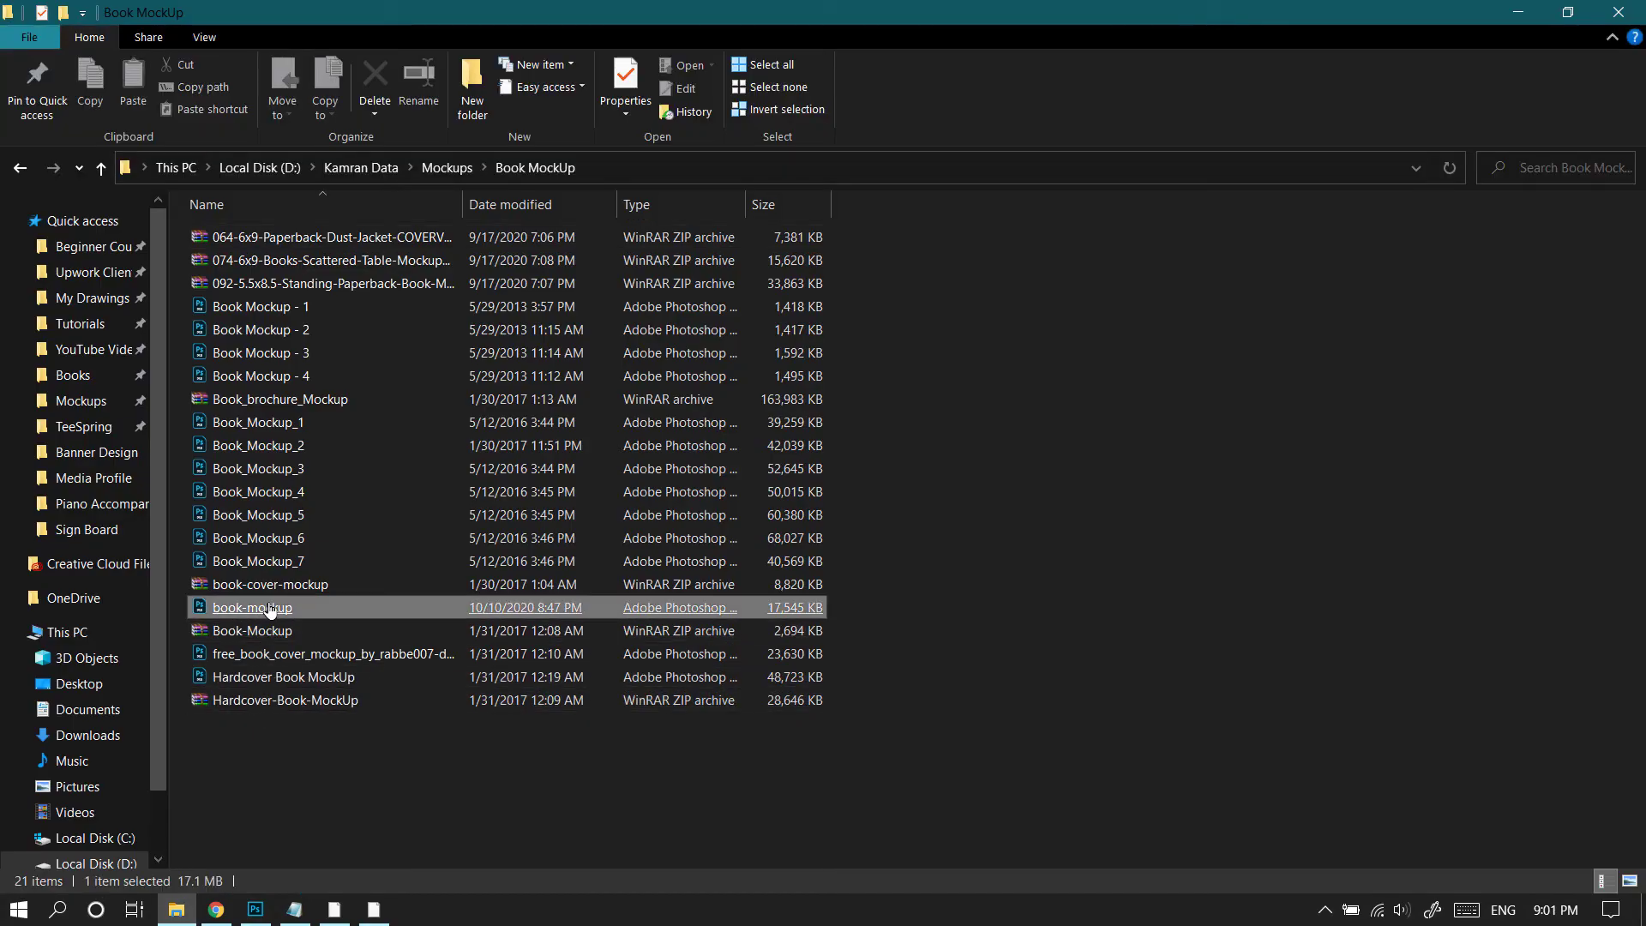
{"action": "left_click", "coordinate": [270, 611]}
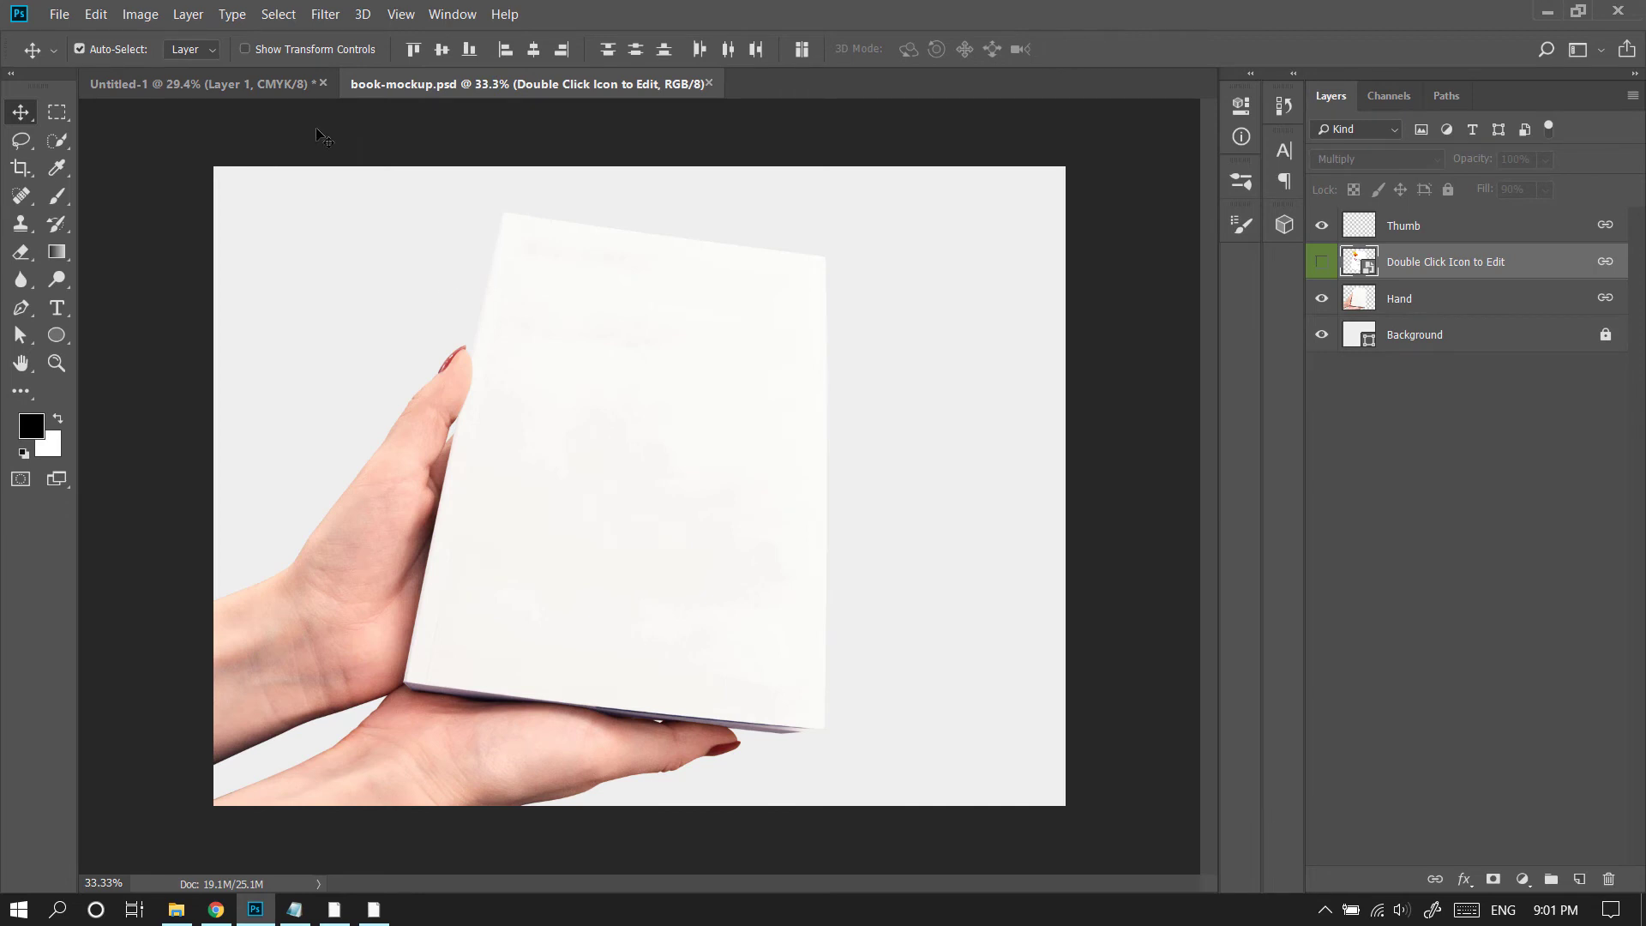
{"action": "left_click", "coordinate": [292, 89]}
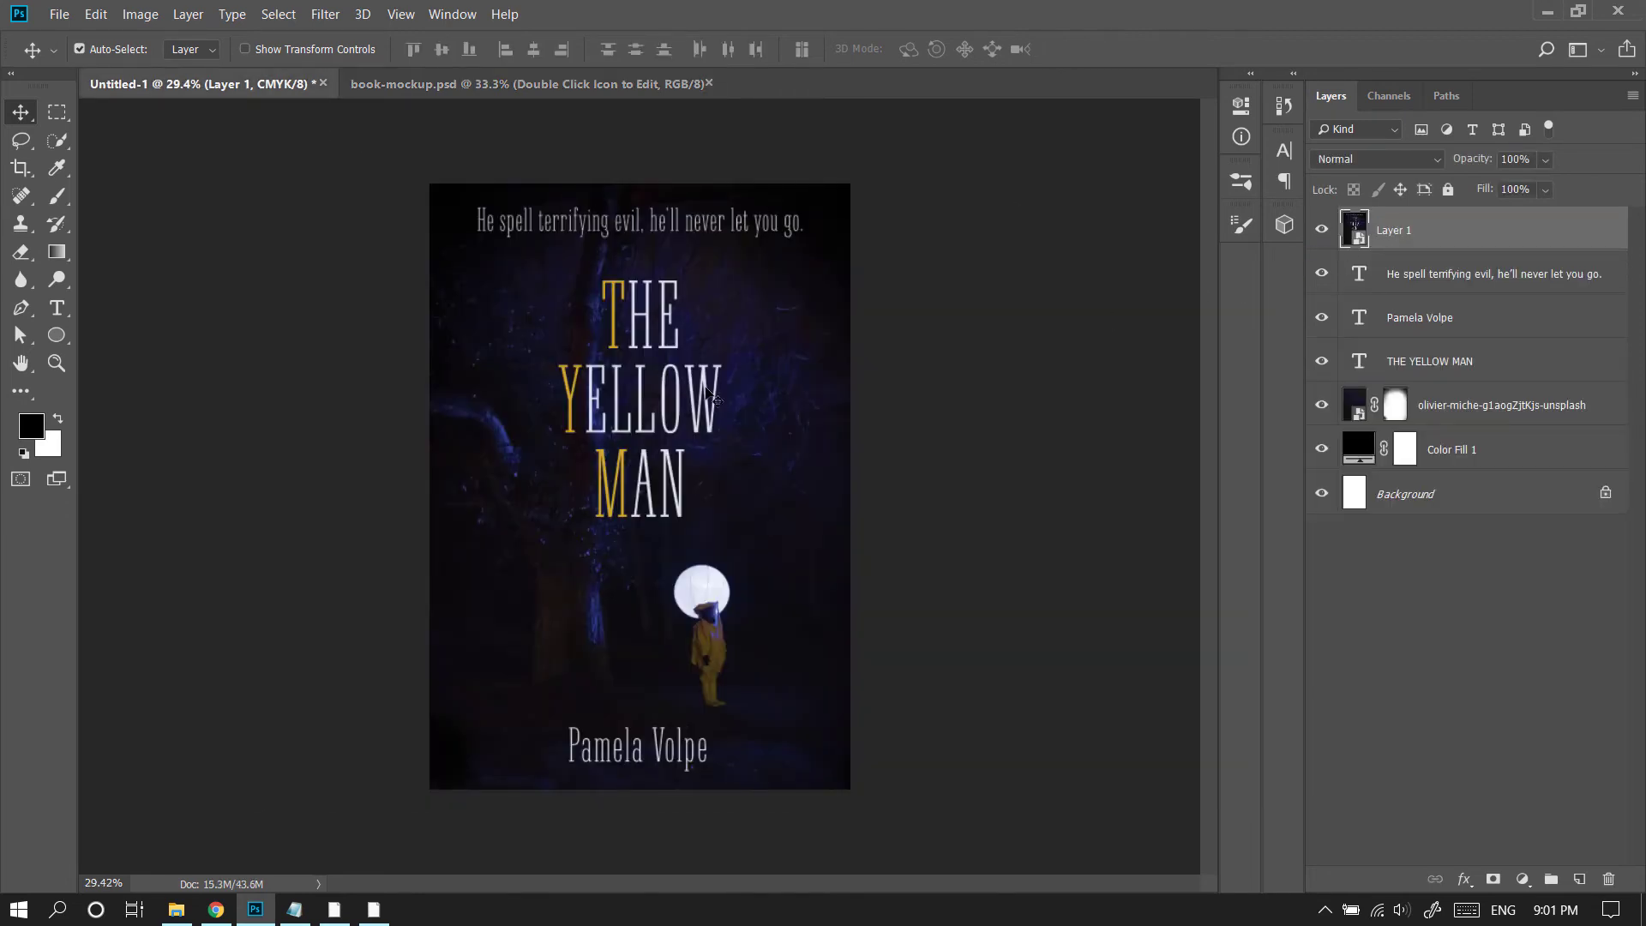
{"action": "left_click_drag", "start_coordinate": [708, 395], "coordinate": [671, 466]}
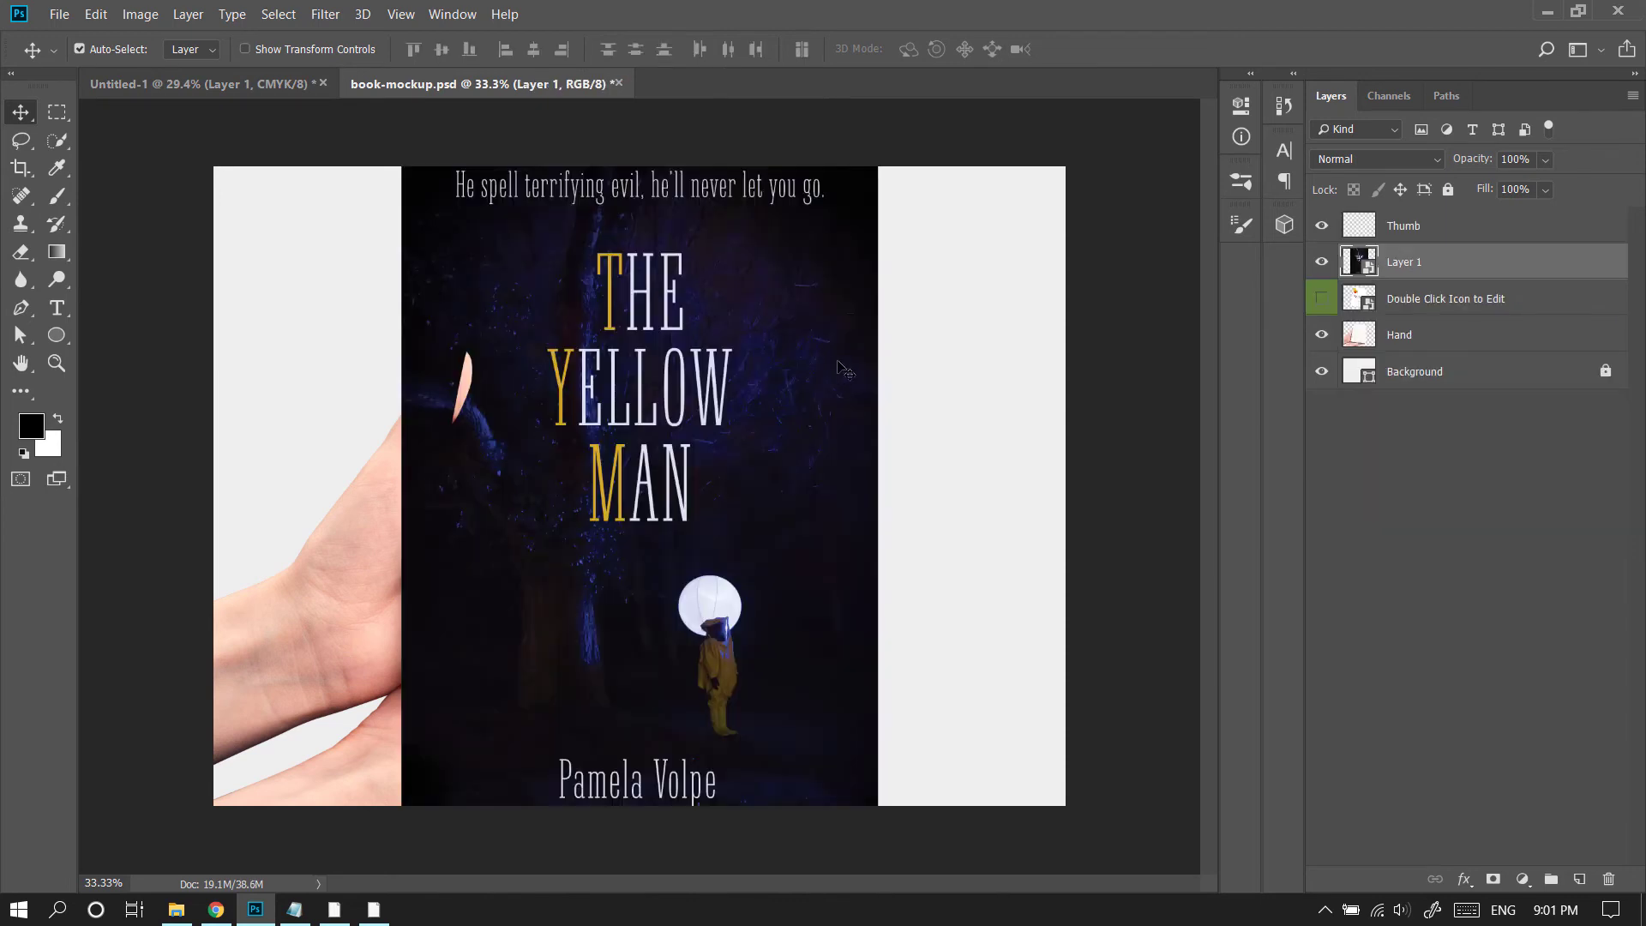
{"action": "key", "text": "Delete"}
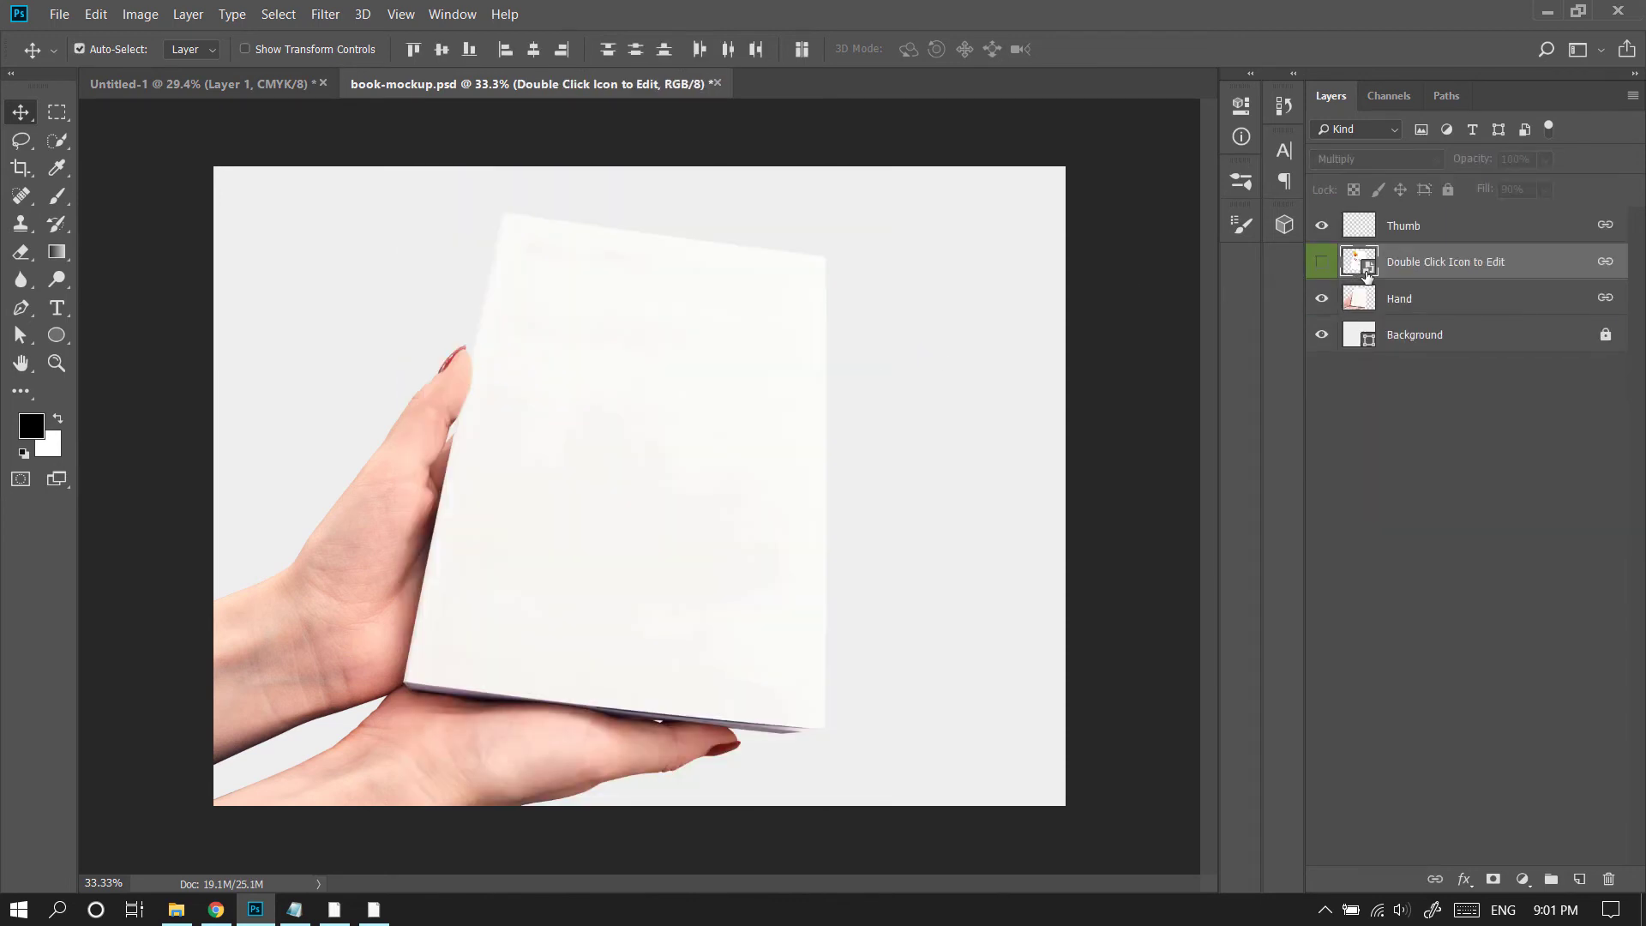
Step: Open the contents of the mockup's Double Click Icon to Edit Smart Object and copy the merged cover layer into it
{"action": "double_click", "coordinate": [1366, 271]}
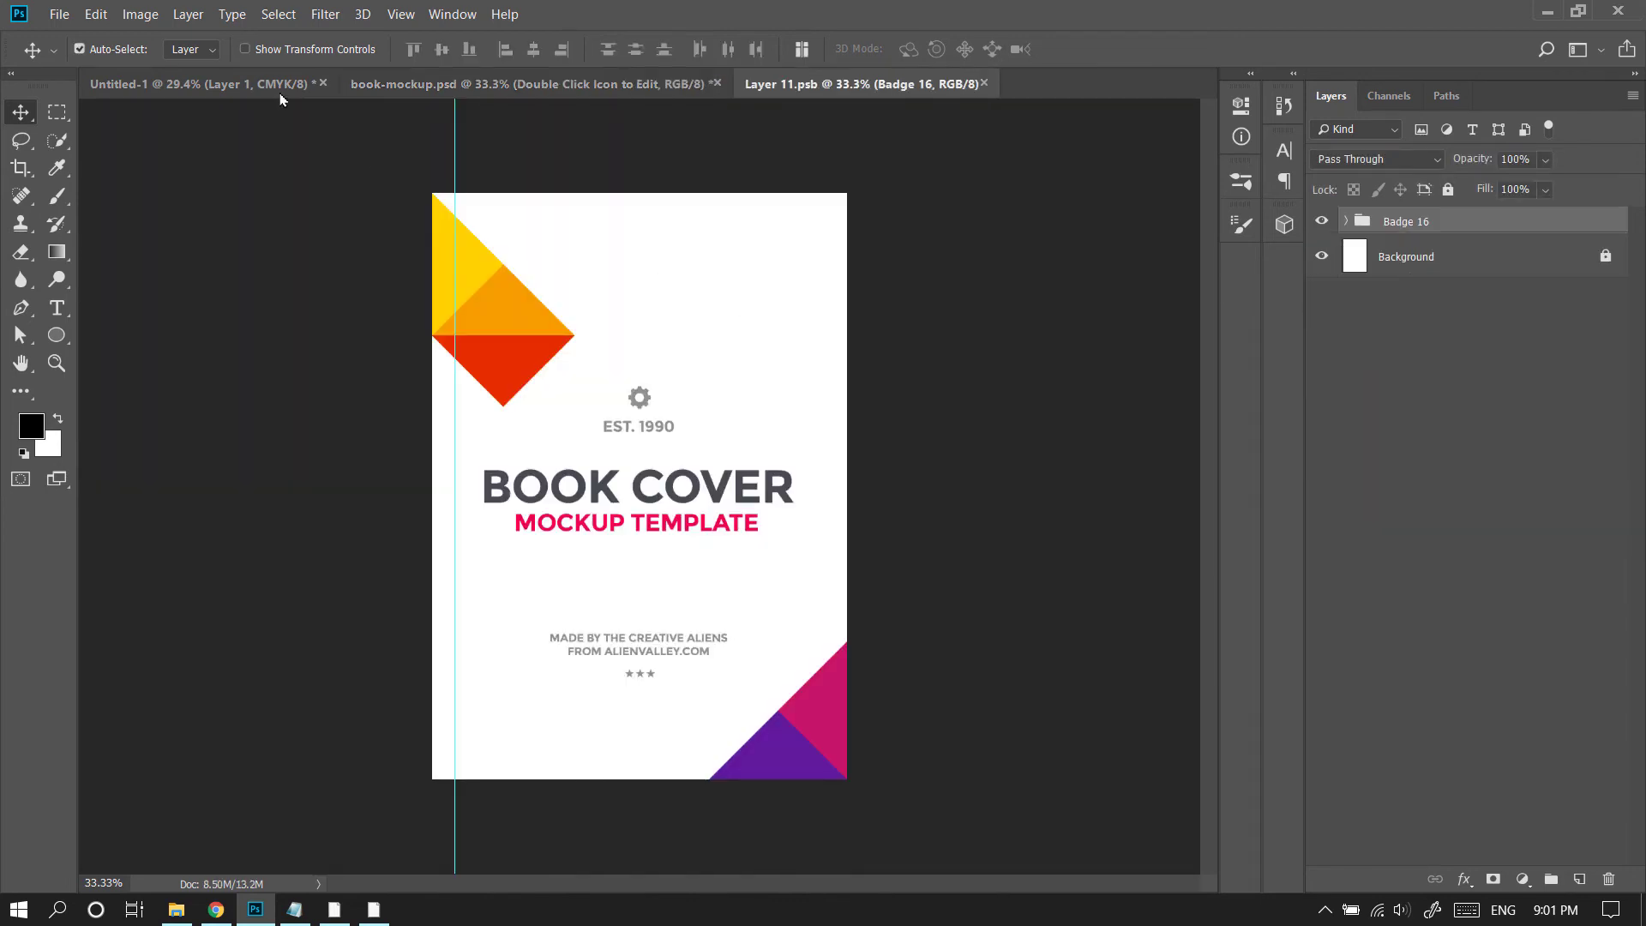
{"action": "left_click", "coordinate": [198, 83]}
{"action": "left_click_drag", "start_coordinate": [711, 301], "coordinate": [772, 434]}
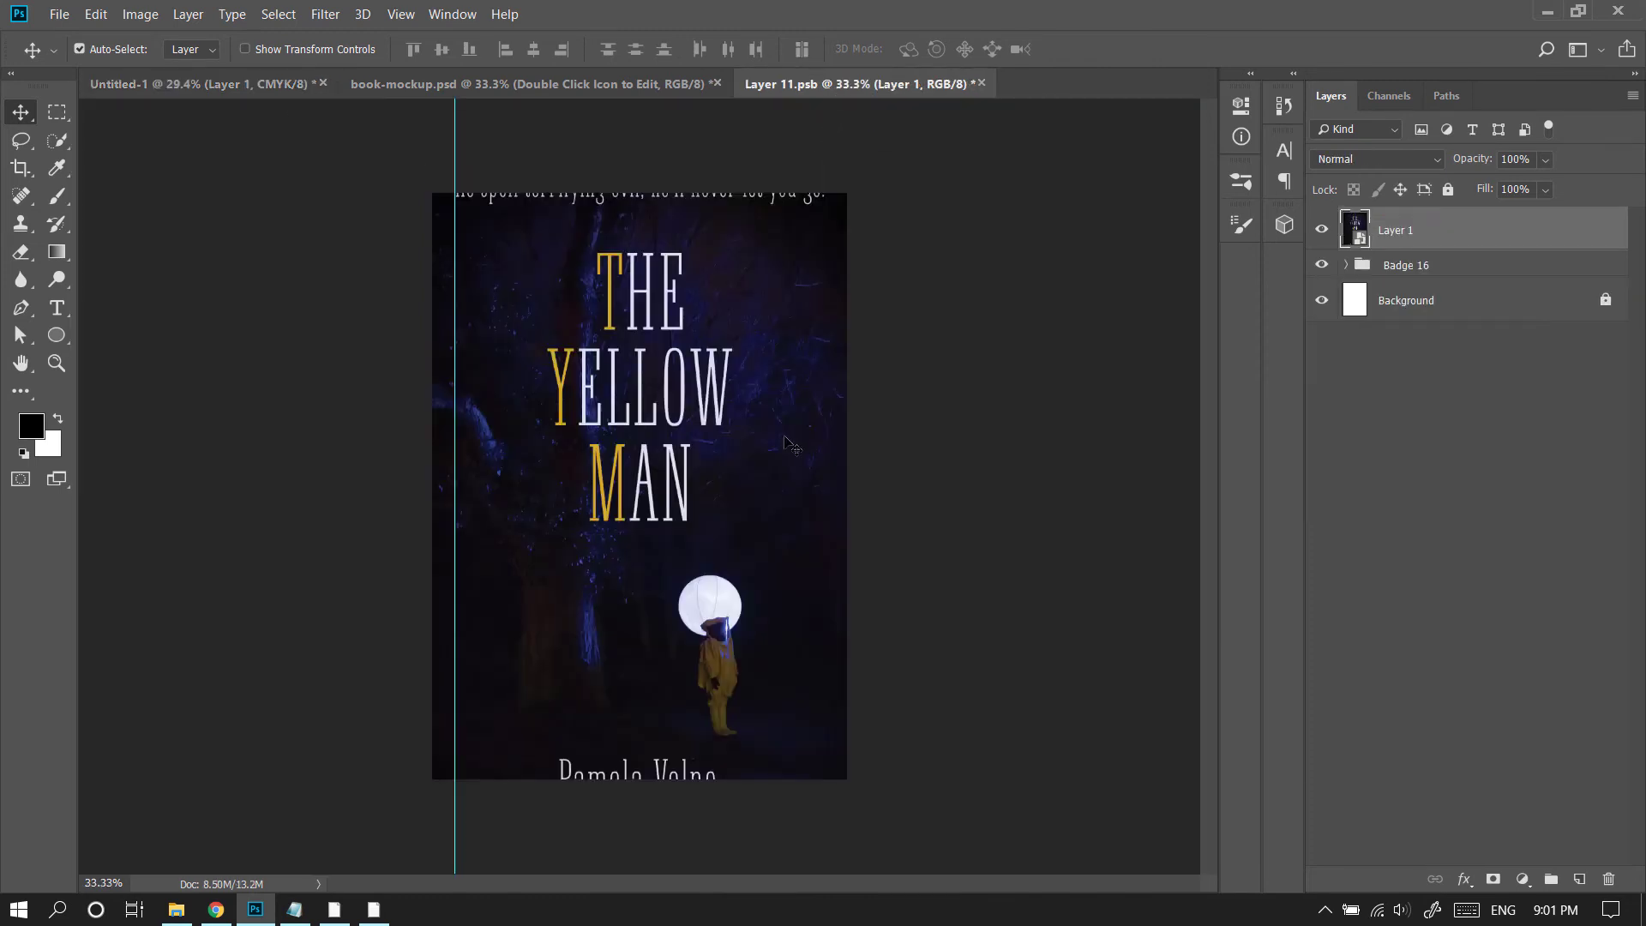
Step: Scale the cover to 87.59% width and 87.63% height to fill the template canvas, and save the Smart Object's contents
{"action": "key", "text": "ctrl+t"}
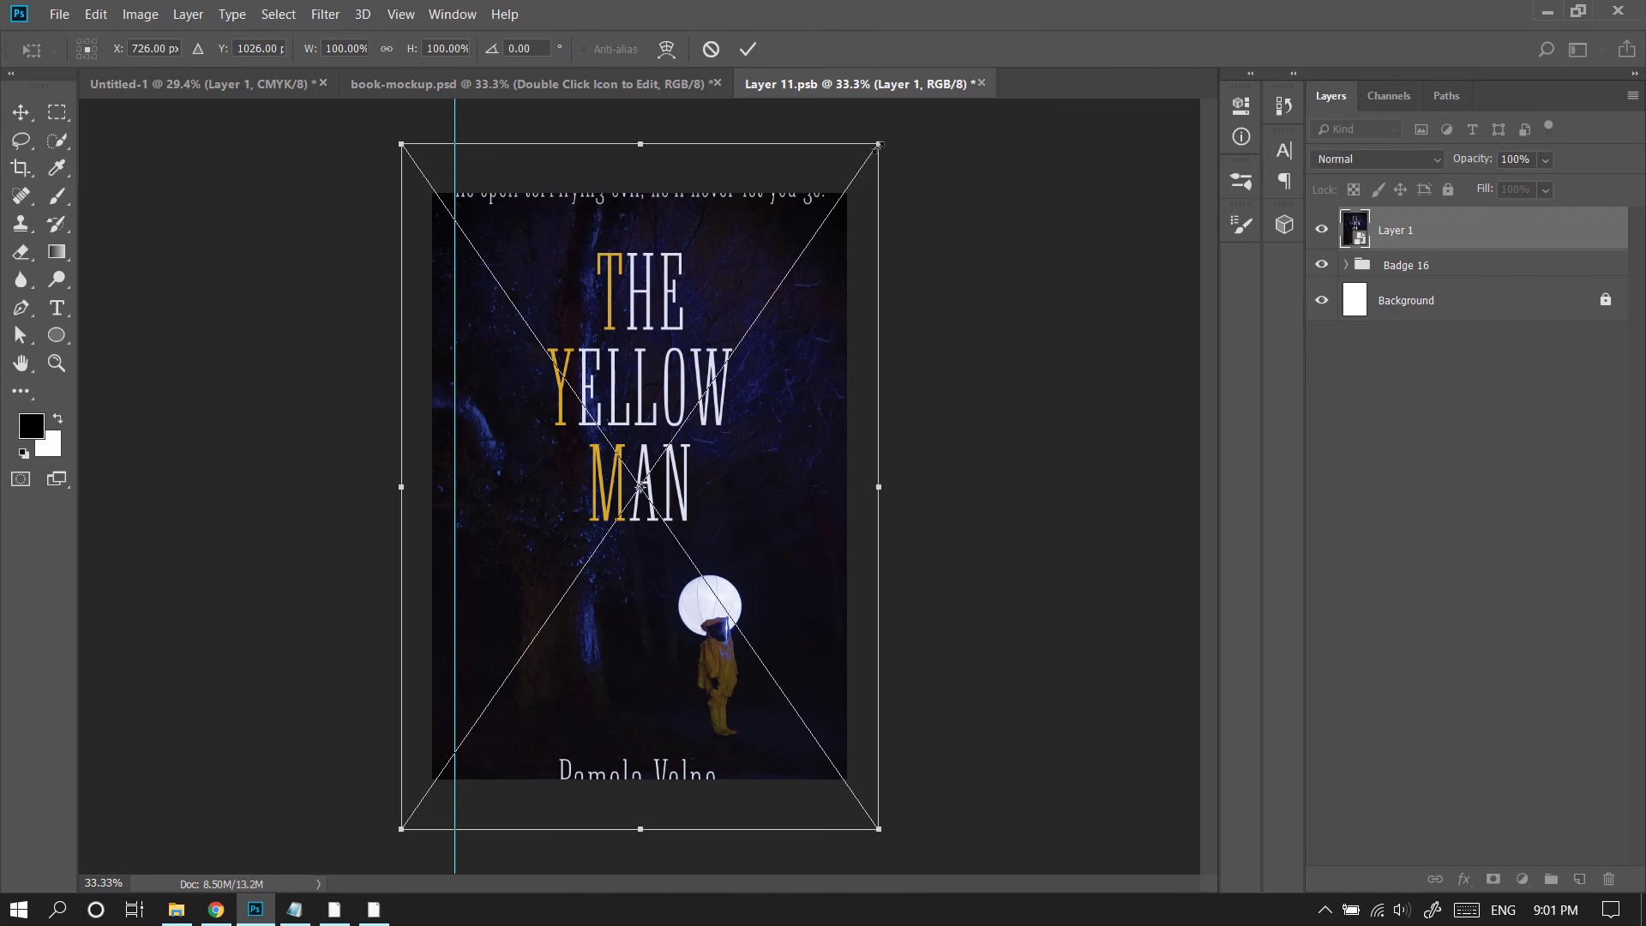
{"action": "left_click_drag", "start_coordinate": [878, 144], "coordinate": [861, 195]}
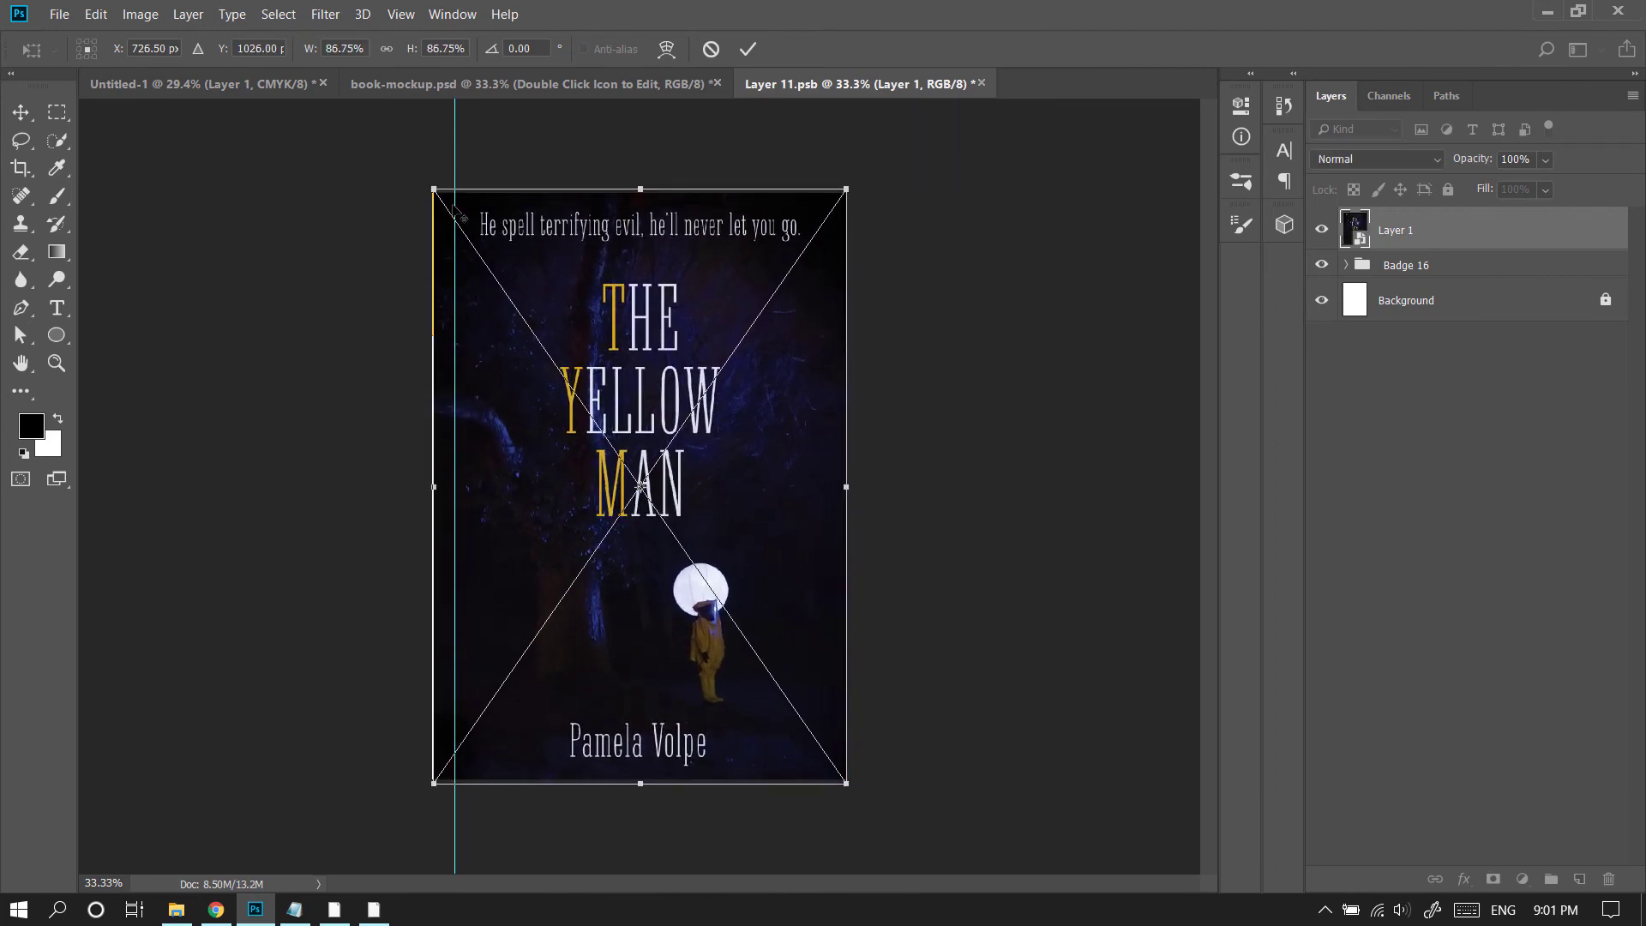
{"action": "left_click_drag", "start_coordinate": [434, 189], "coordinate": [433, 193]}
{"action": "left_click", "coordinate": [748, 49]}
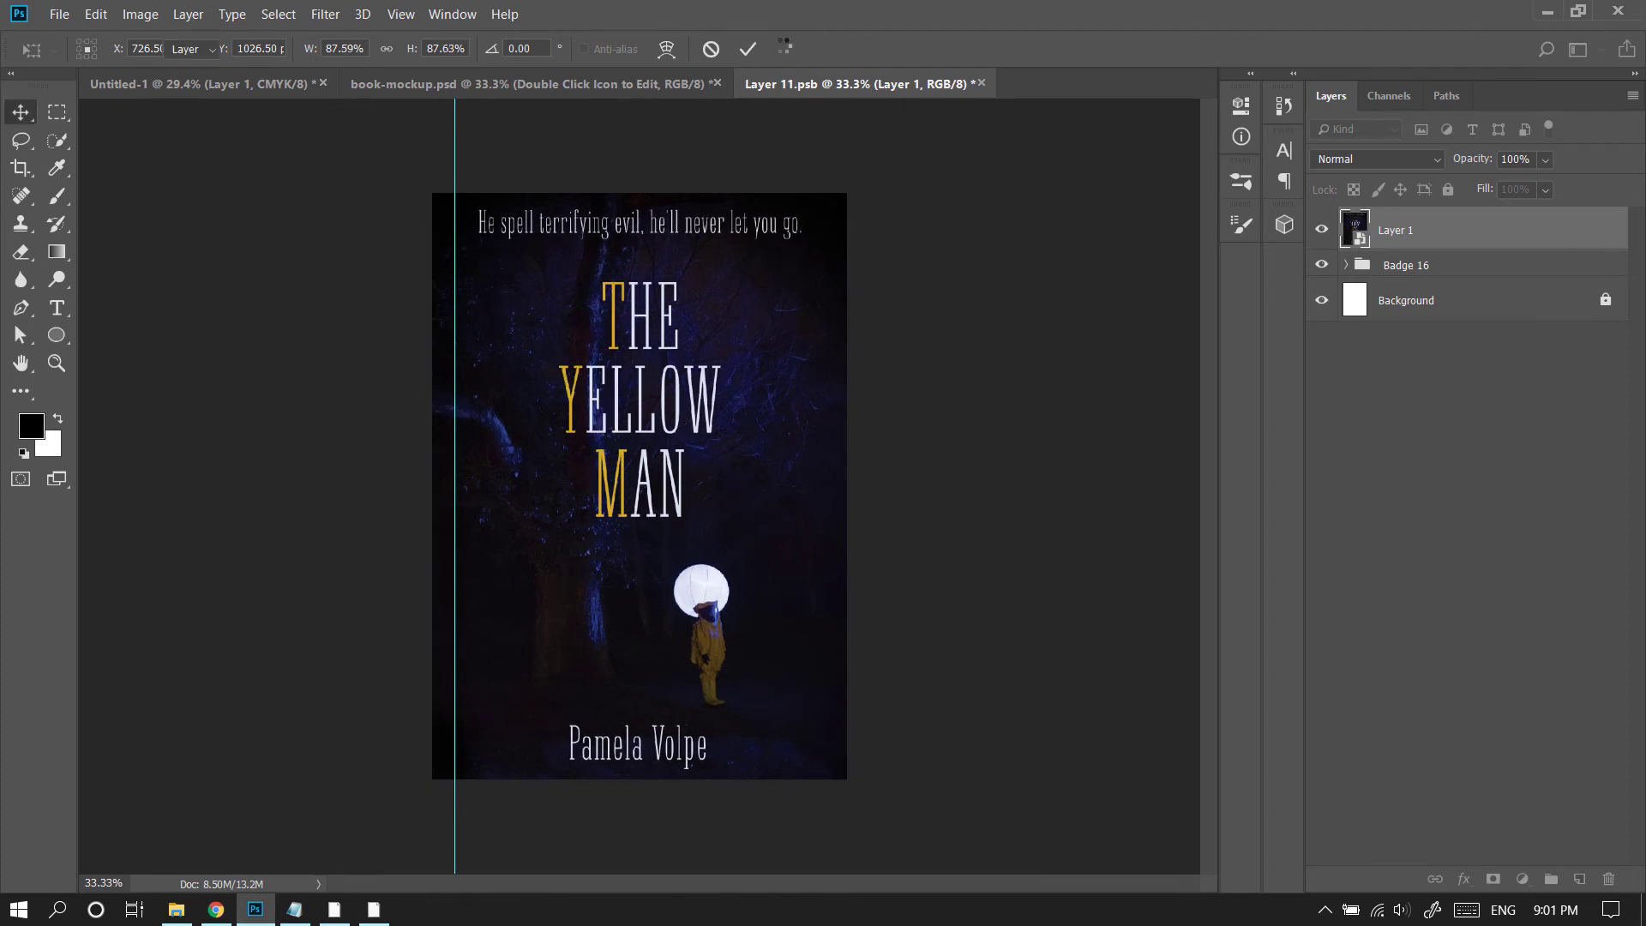
{"action": "key", "text": "ctrl+s"}
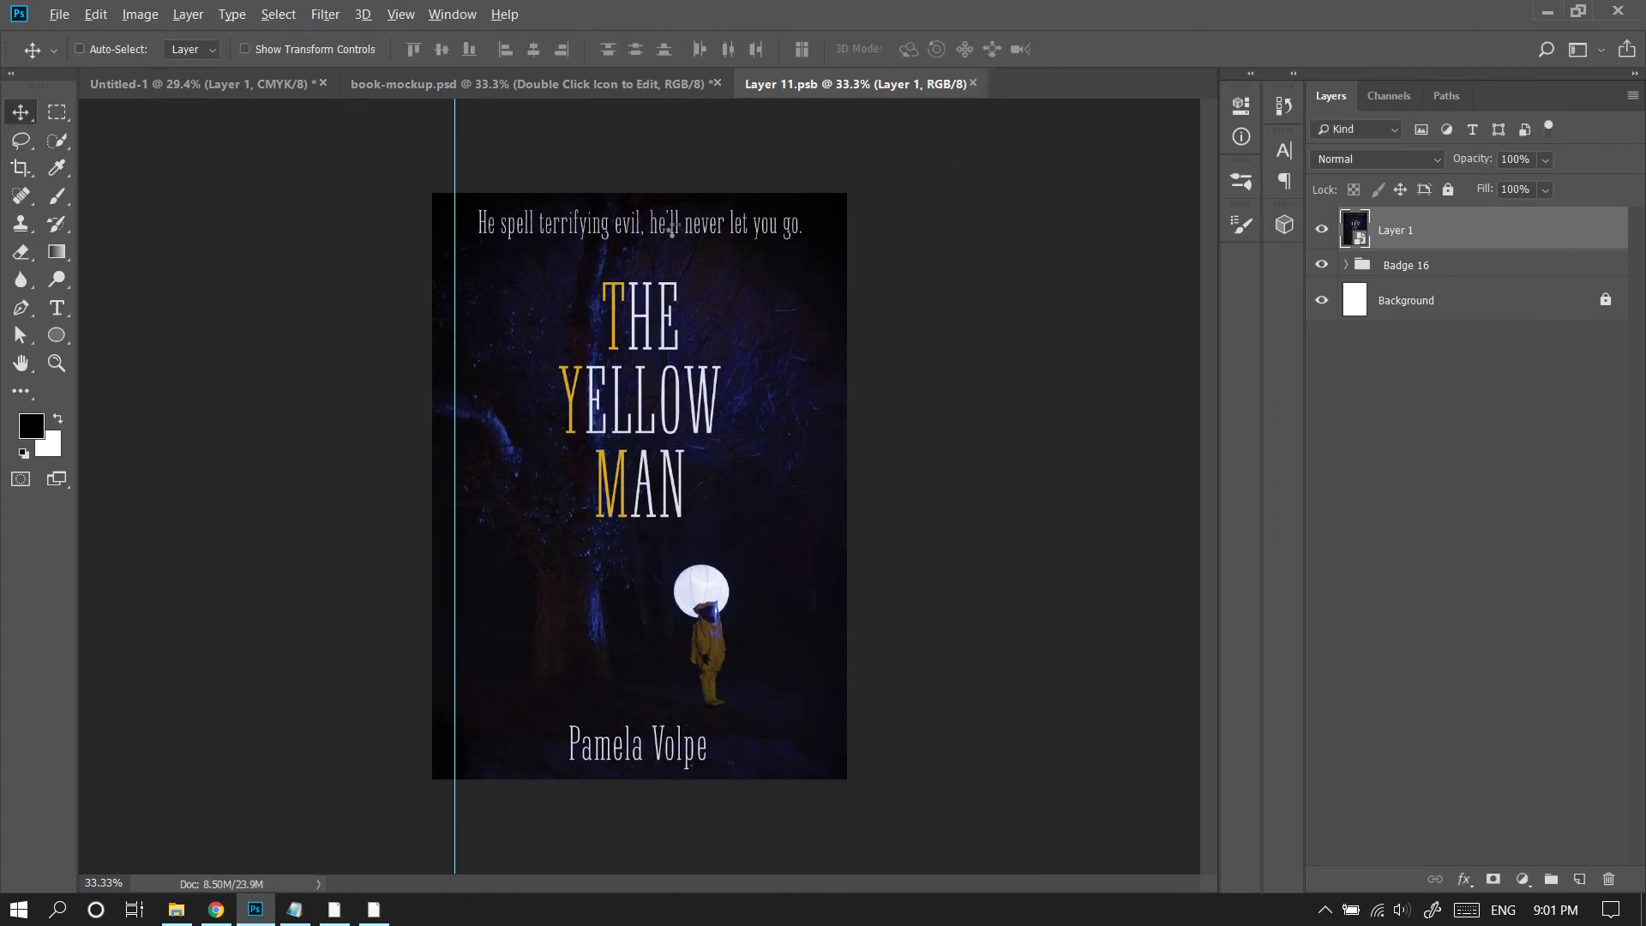
Step: Look up the template's width in inches for a height of 8 inches in Image Size, and cancel without resizing
{"action": "key", "text": "ctrl+alt+i"}
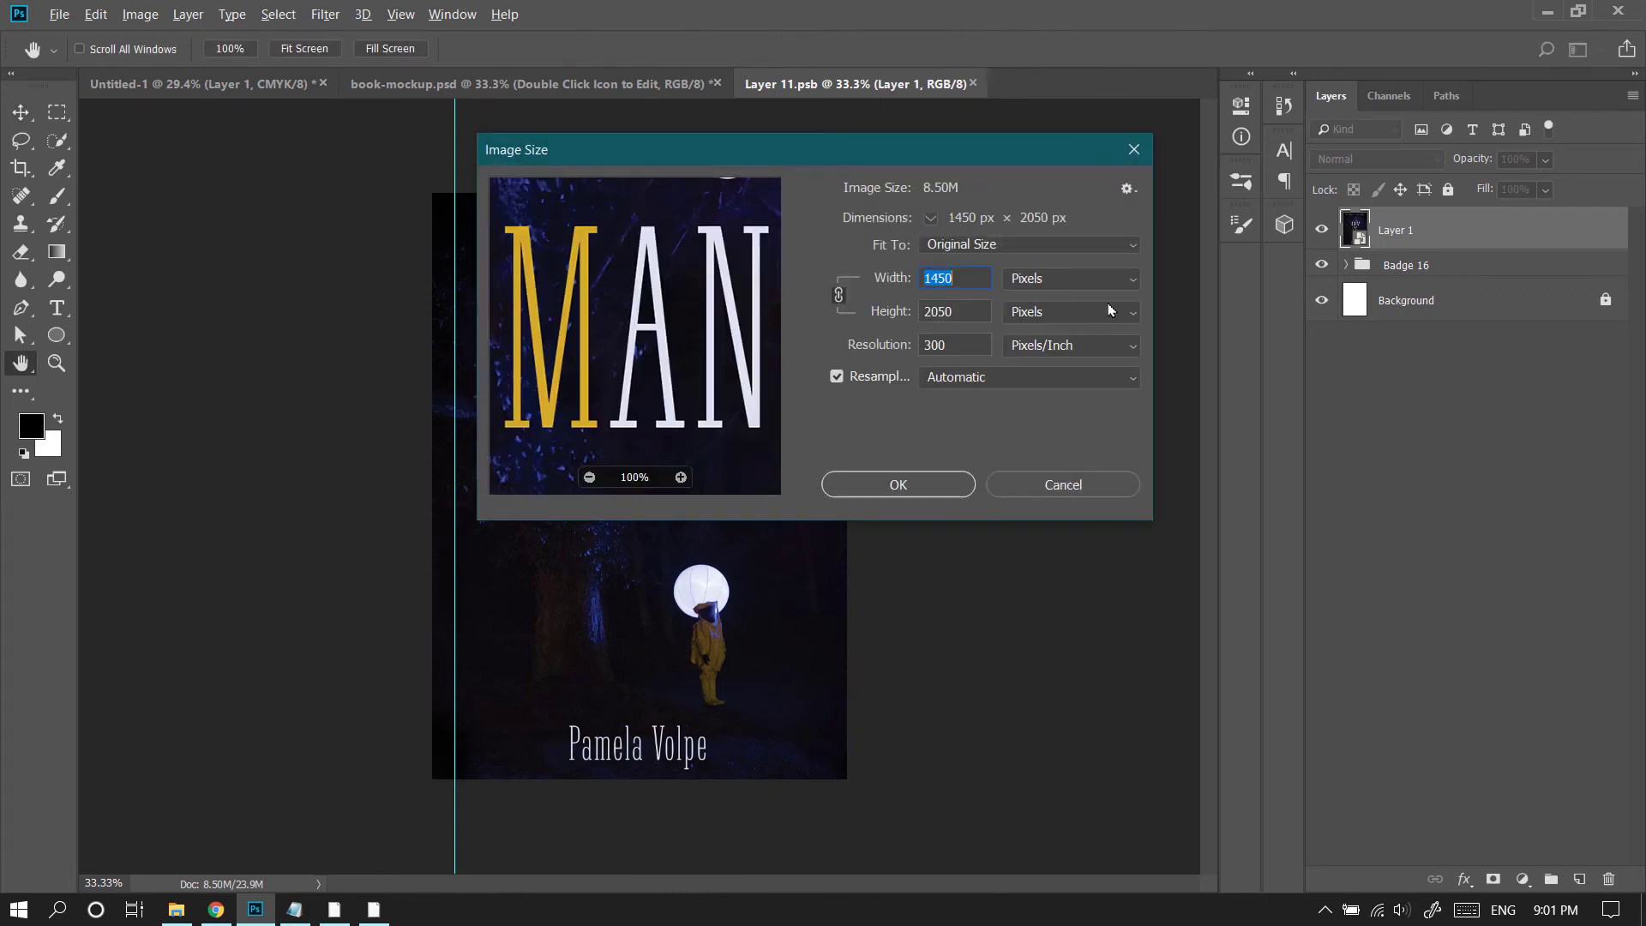
{"action": "left_click", "coordinate": [1110, 310]}
{"action": "left_click", "coordinate": [1059, 344]}
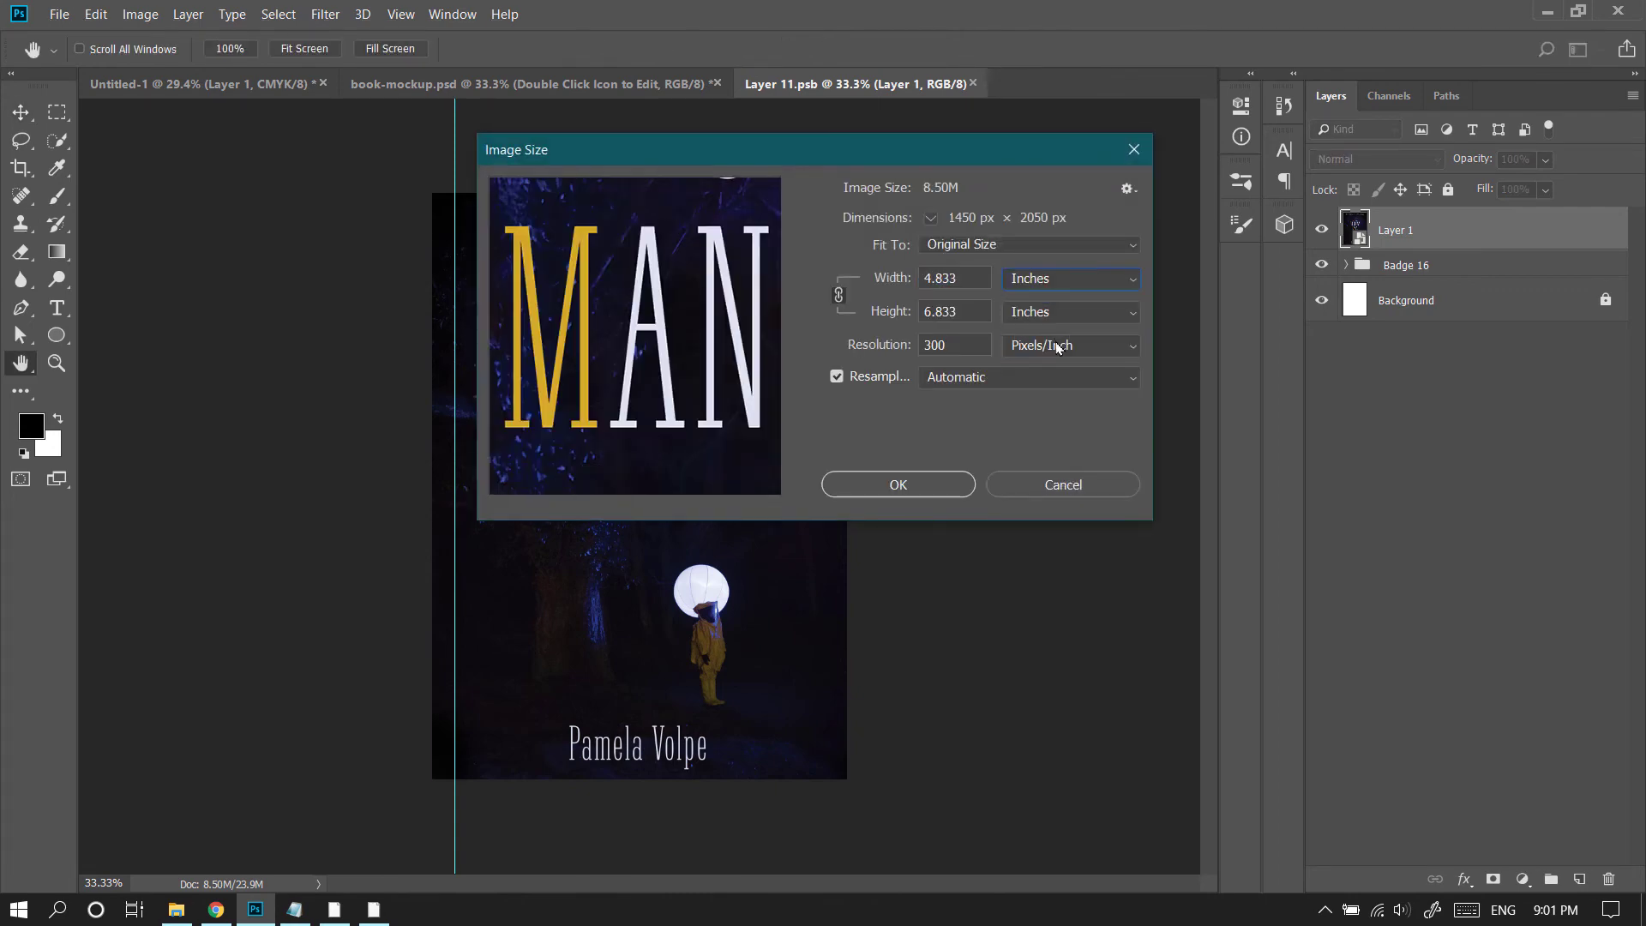
{"action": "double_click", "coordinate": [955, 316]}
{"action": "type", "text": "8"}
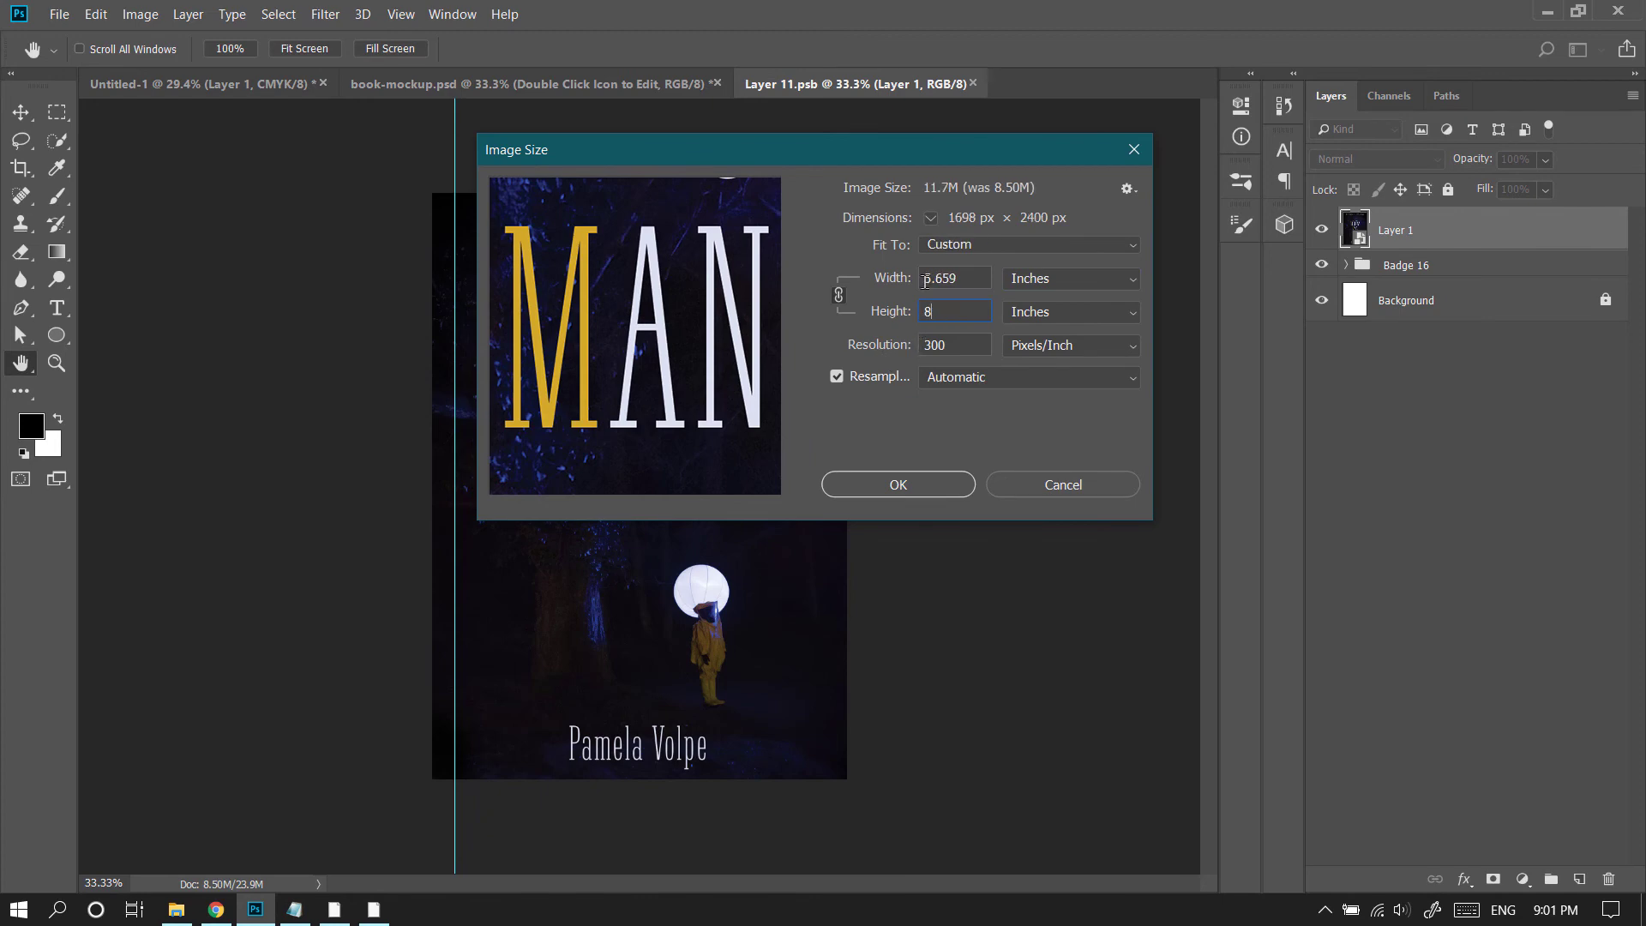
{"action": "left_click", "coordinate": [1037, 483]}
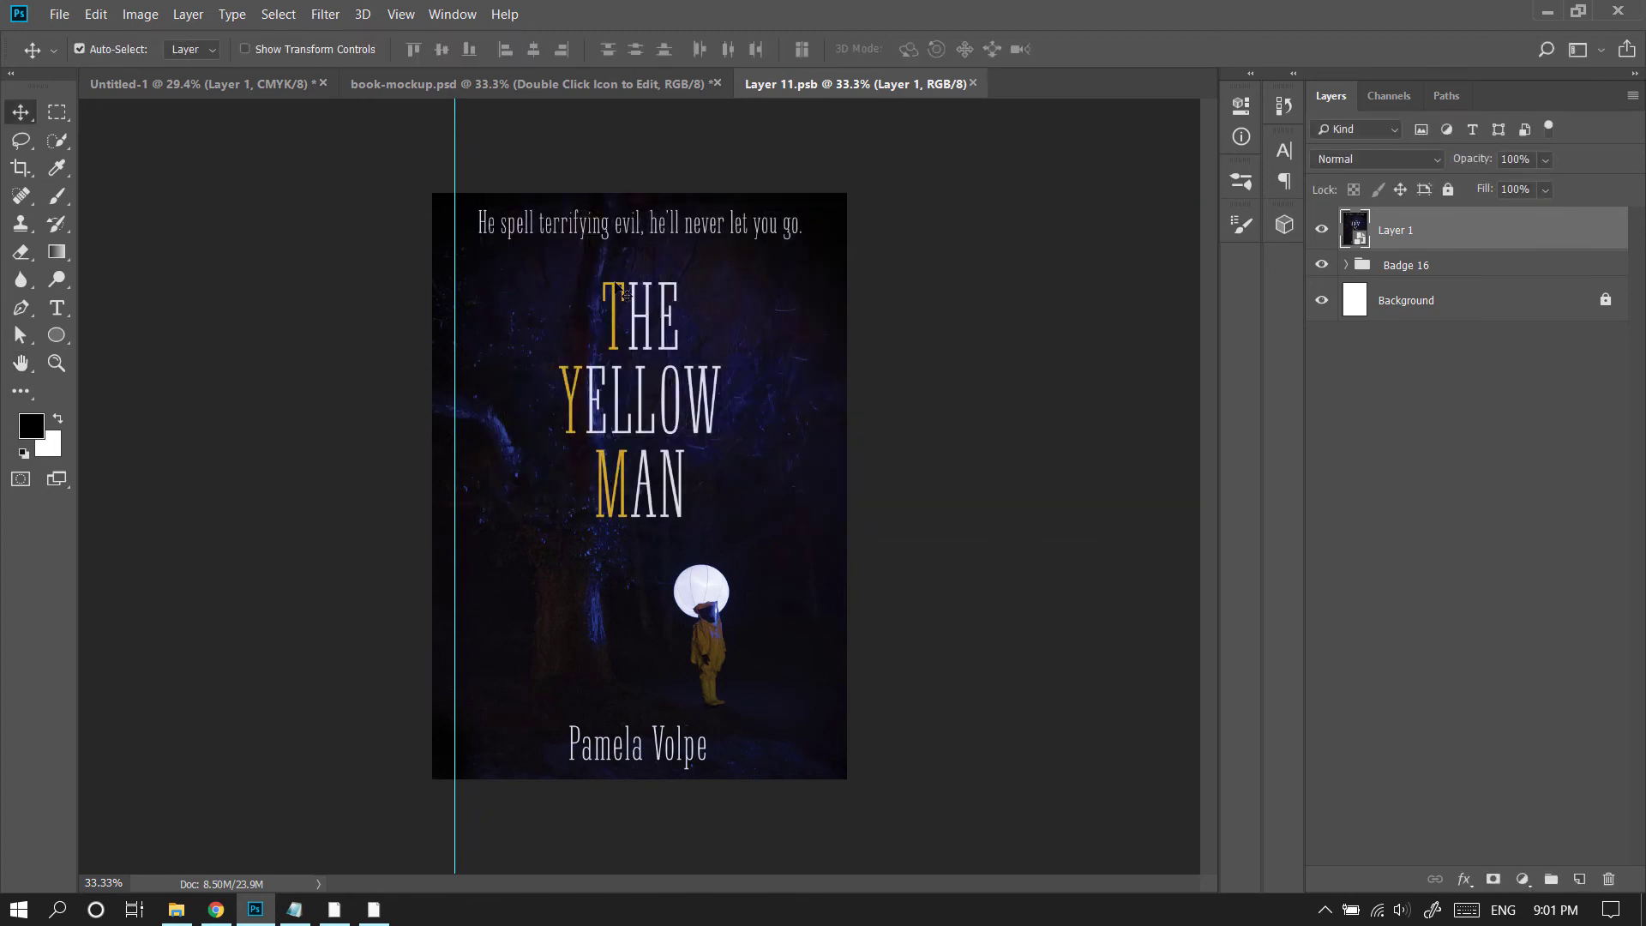
Step: Return to the Untitled-1 cover document and check its image size in inches without changing it
{"action": "left_click", "coordinate": [367, 95]}
{"action": "left_click", "coordinate": [298, 90]}
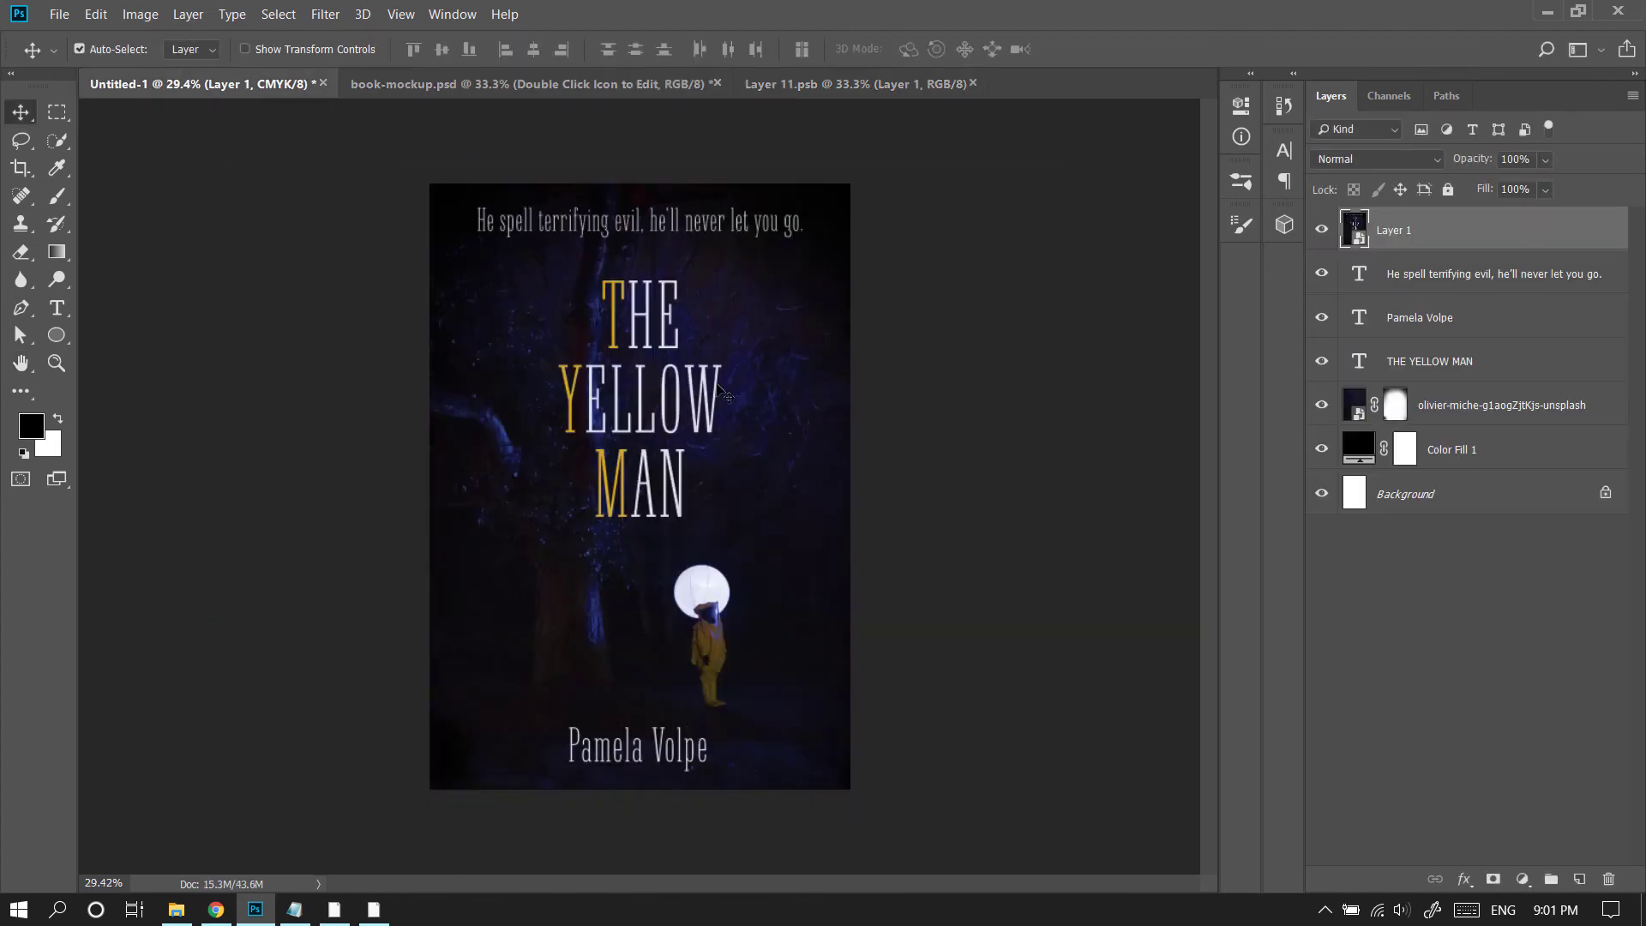
{"action": "key", "text": "ctrl+alt+i"}
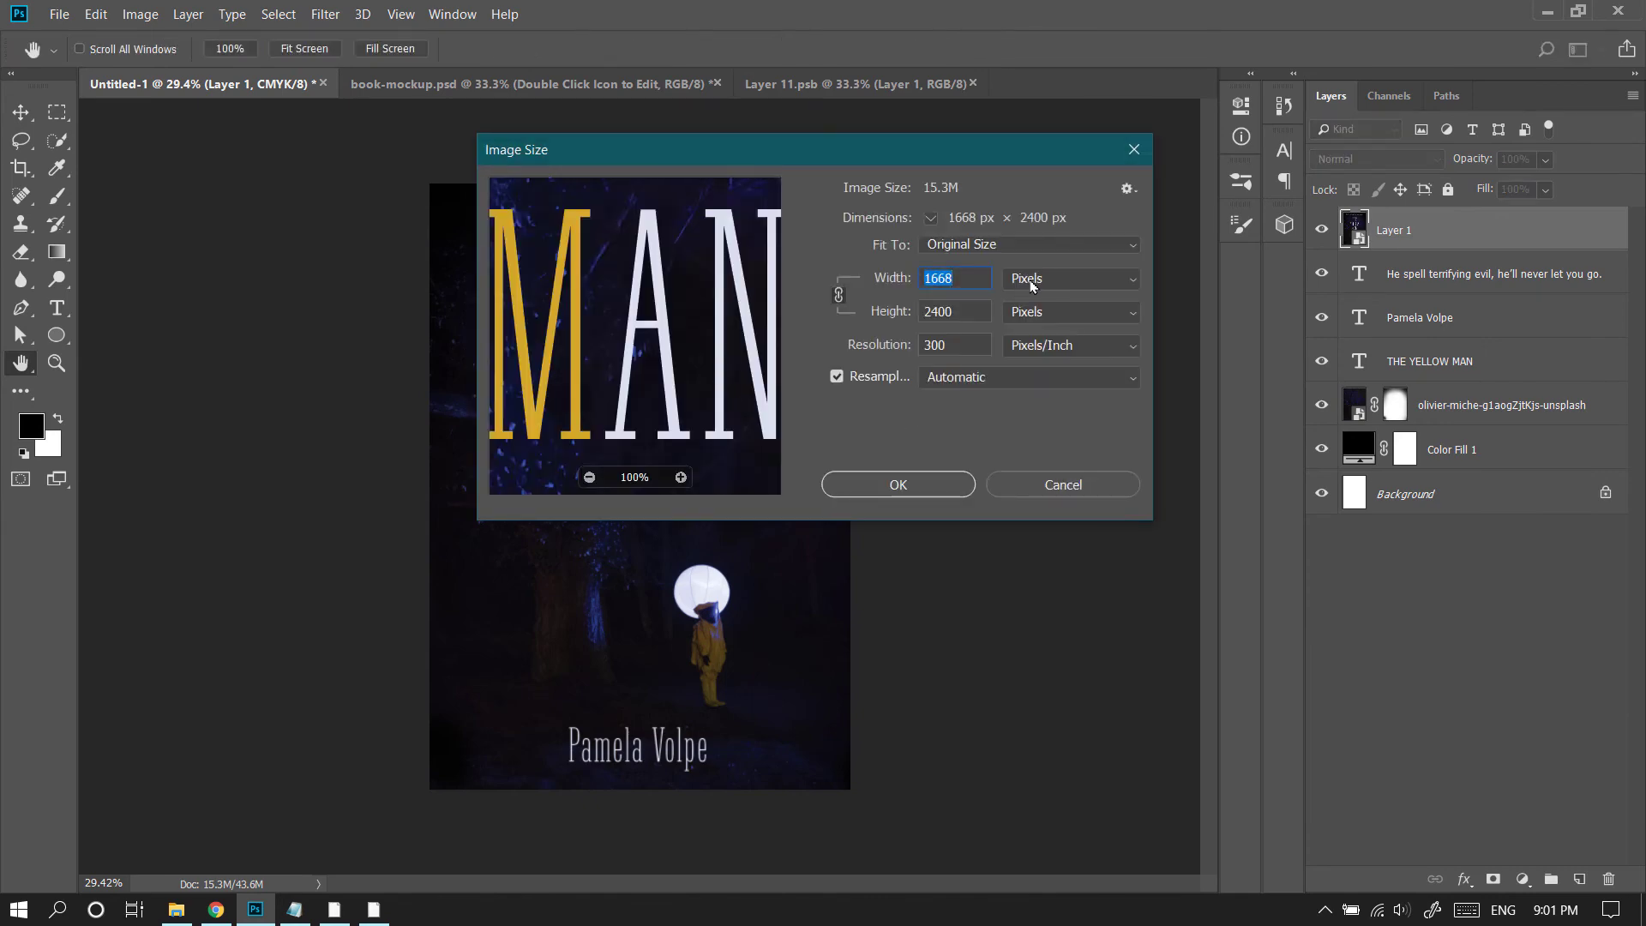
{"action": "left_click", "coordinate": [1031, 284]}
{"action": "left_click", "coordinate": [1034, 343]}
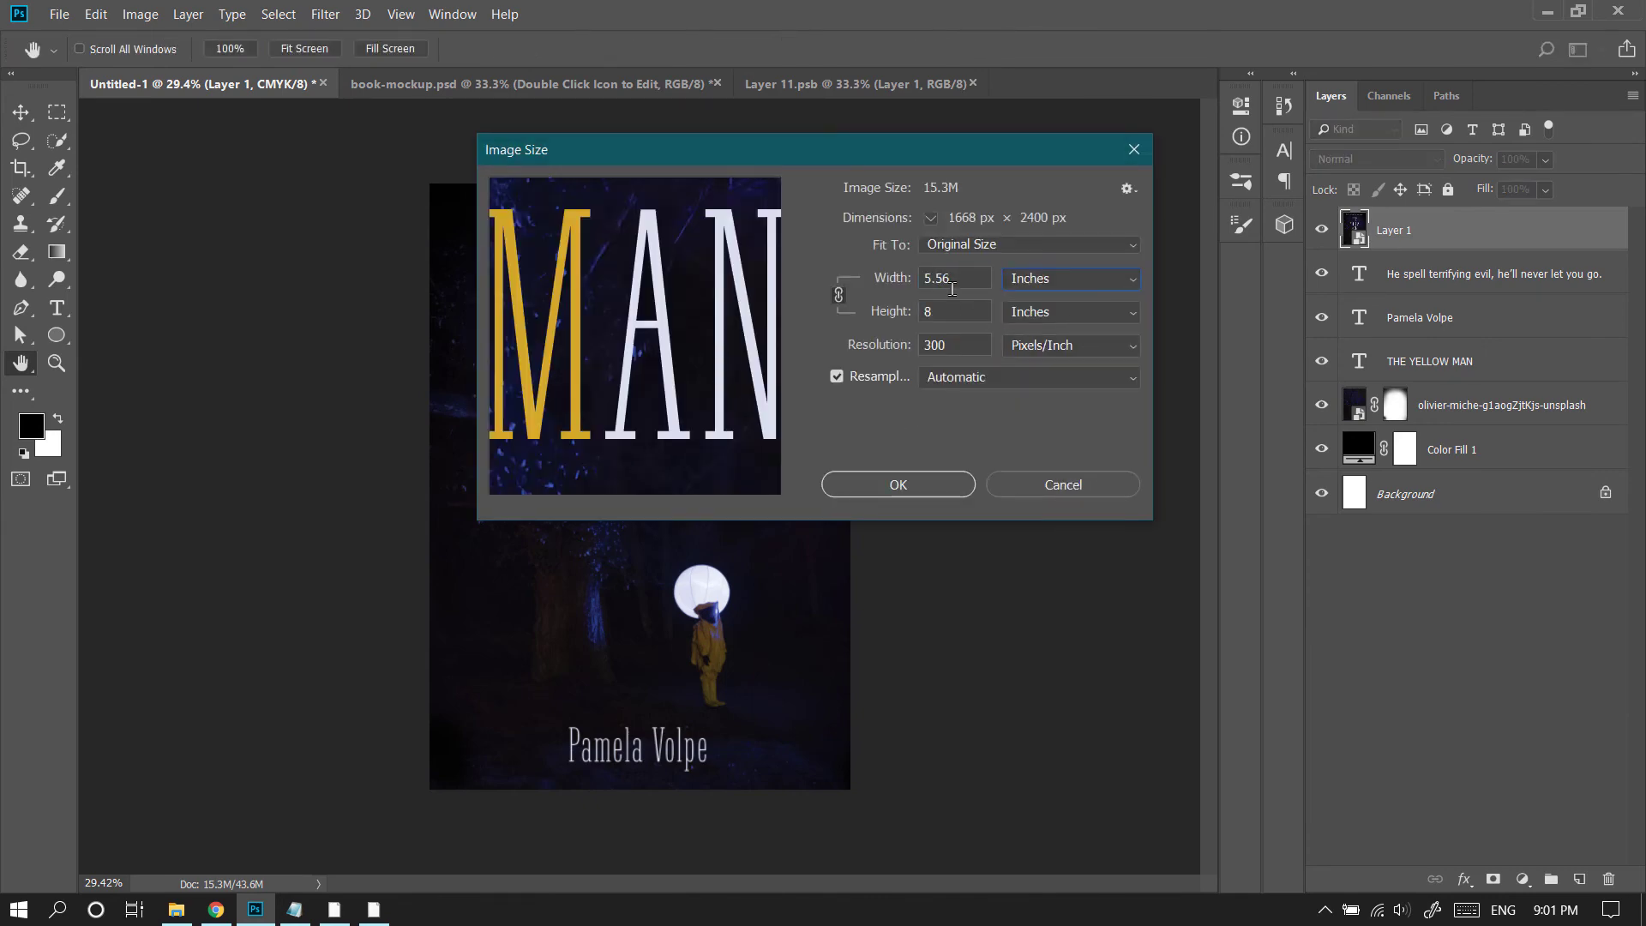
{"action": "left_click", "coordinate": [1022, 482]}
Step: Widen the cover document's canvas slightly in Canvas Size, keeping the height at 8 inches and the anchor centred
{"action": "left_click", "coordinate": [140, 14]}
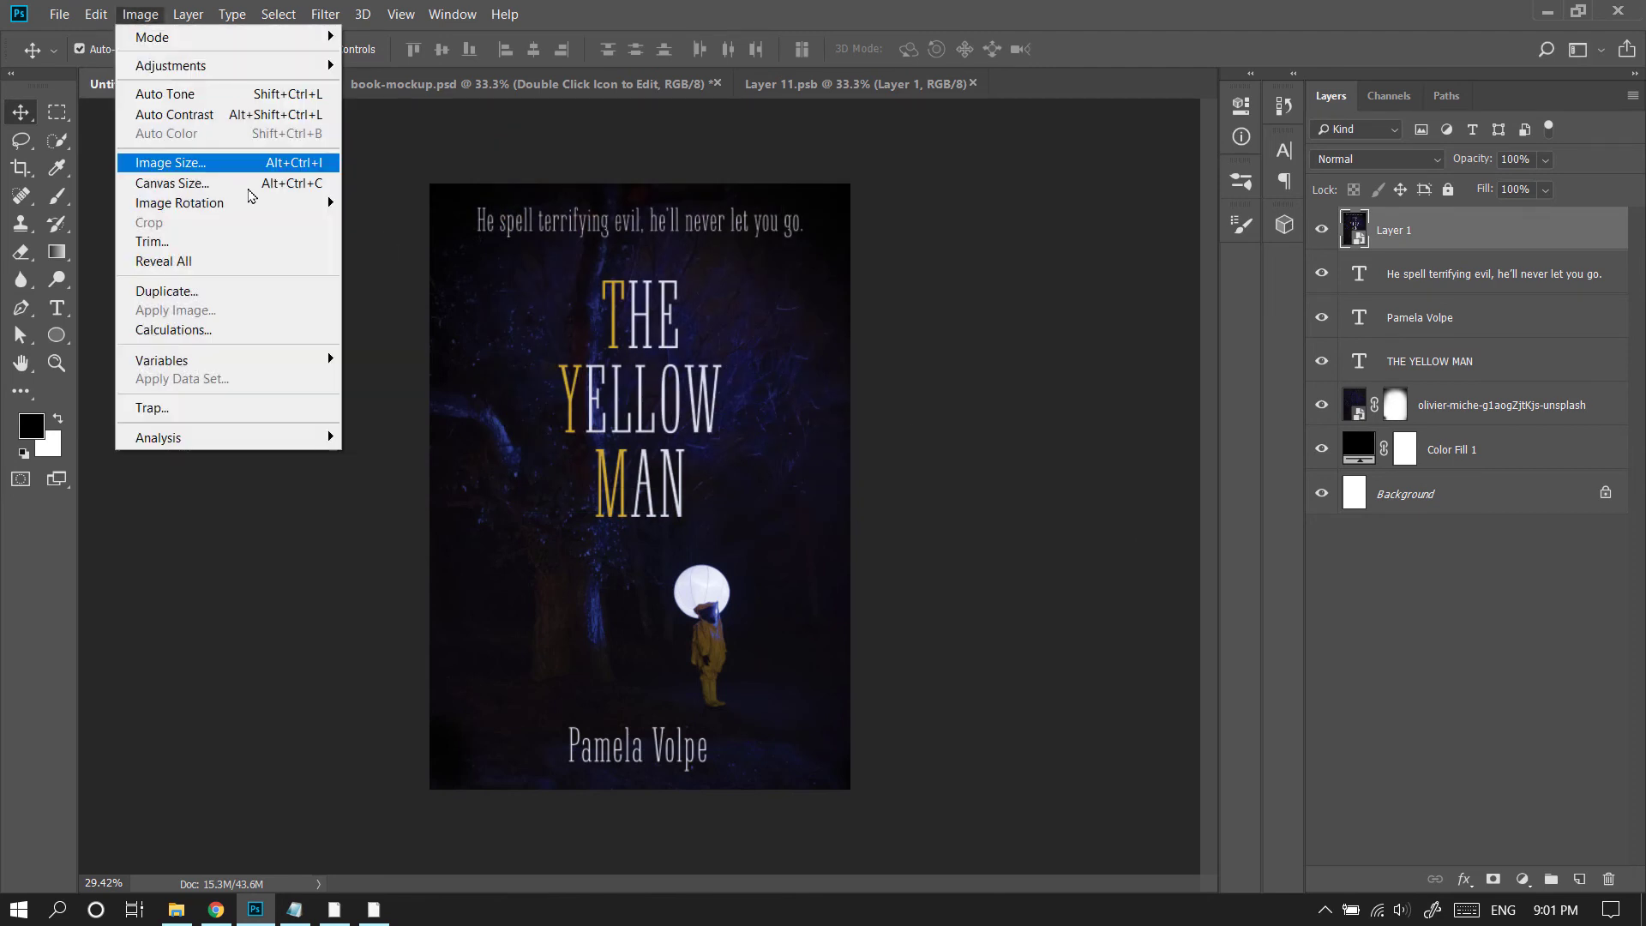
{"action": "left_click", "coordinate": [287, 185]}
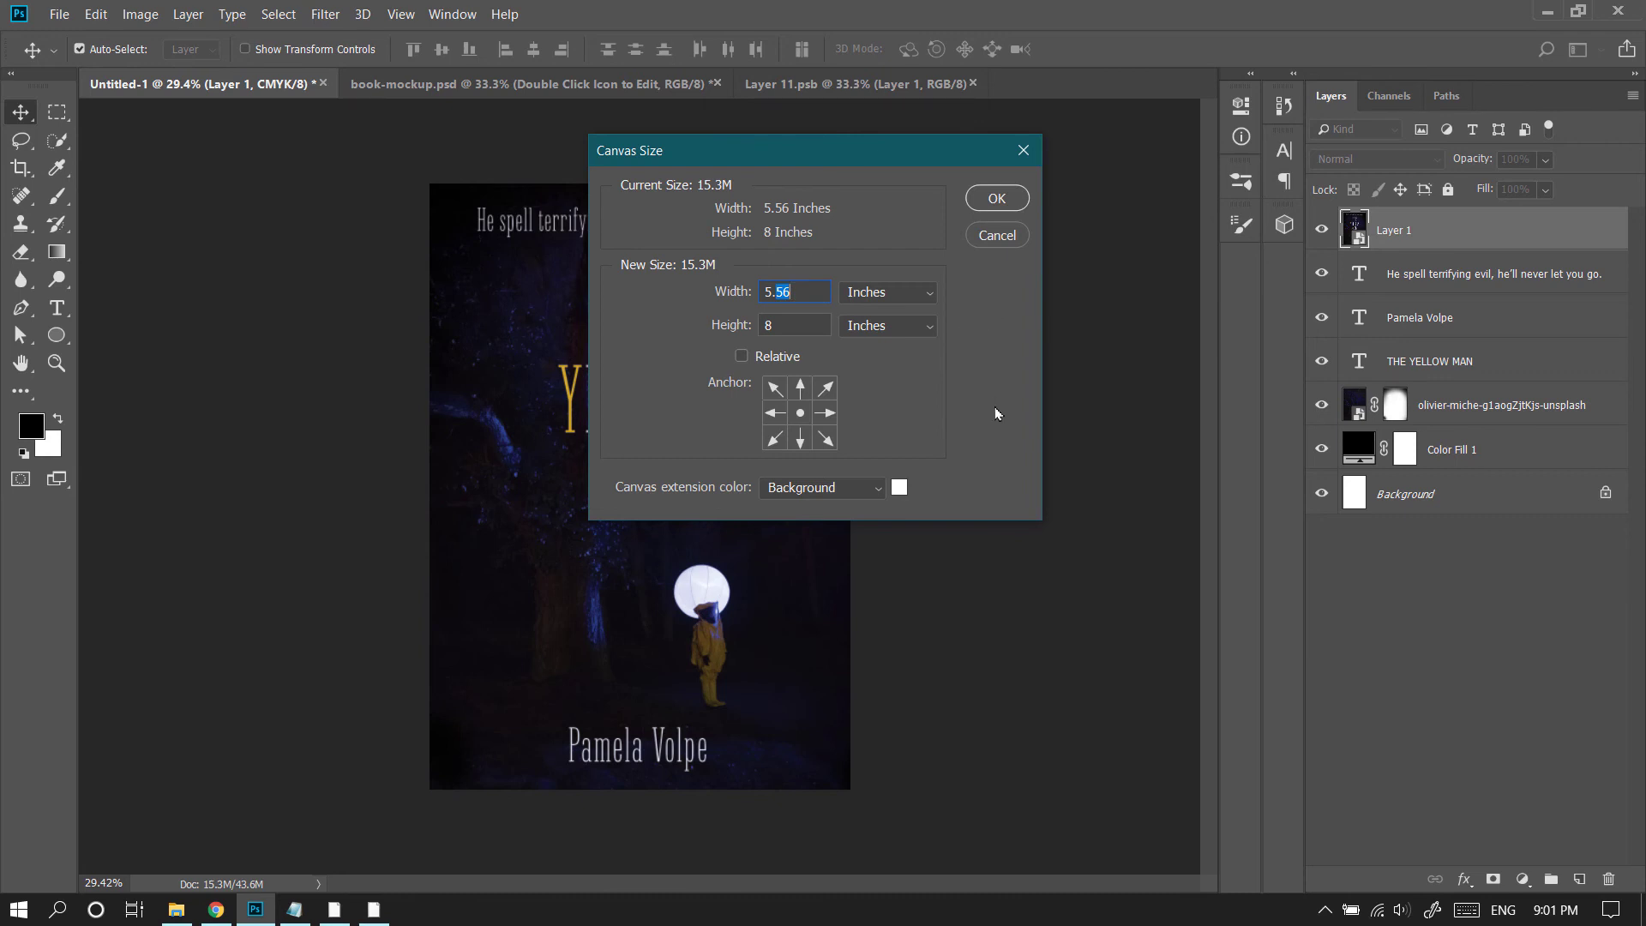
{"action": "left_click", "coordinate": [997, 198]}
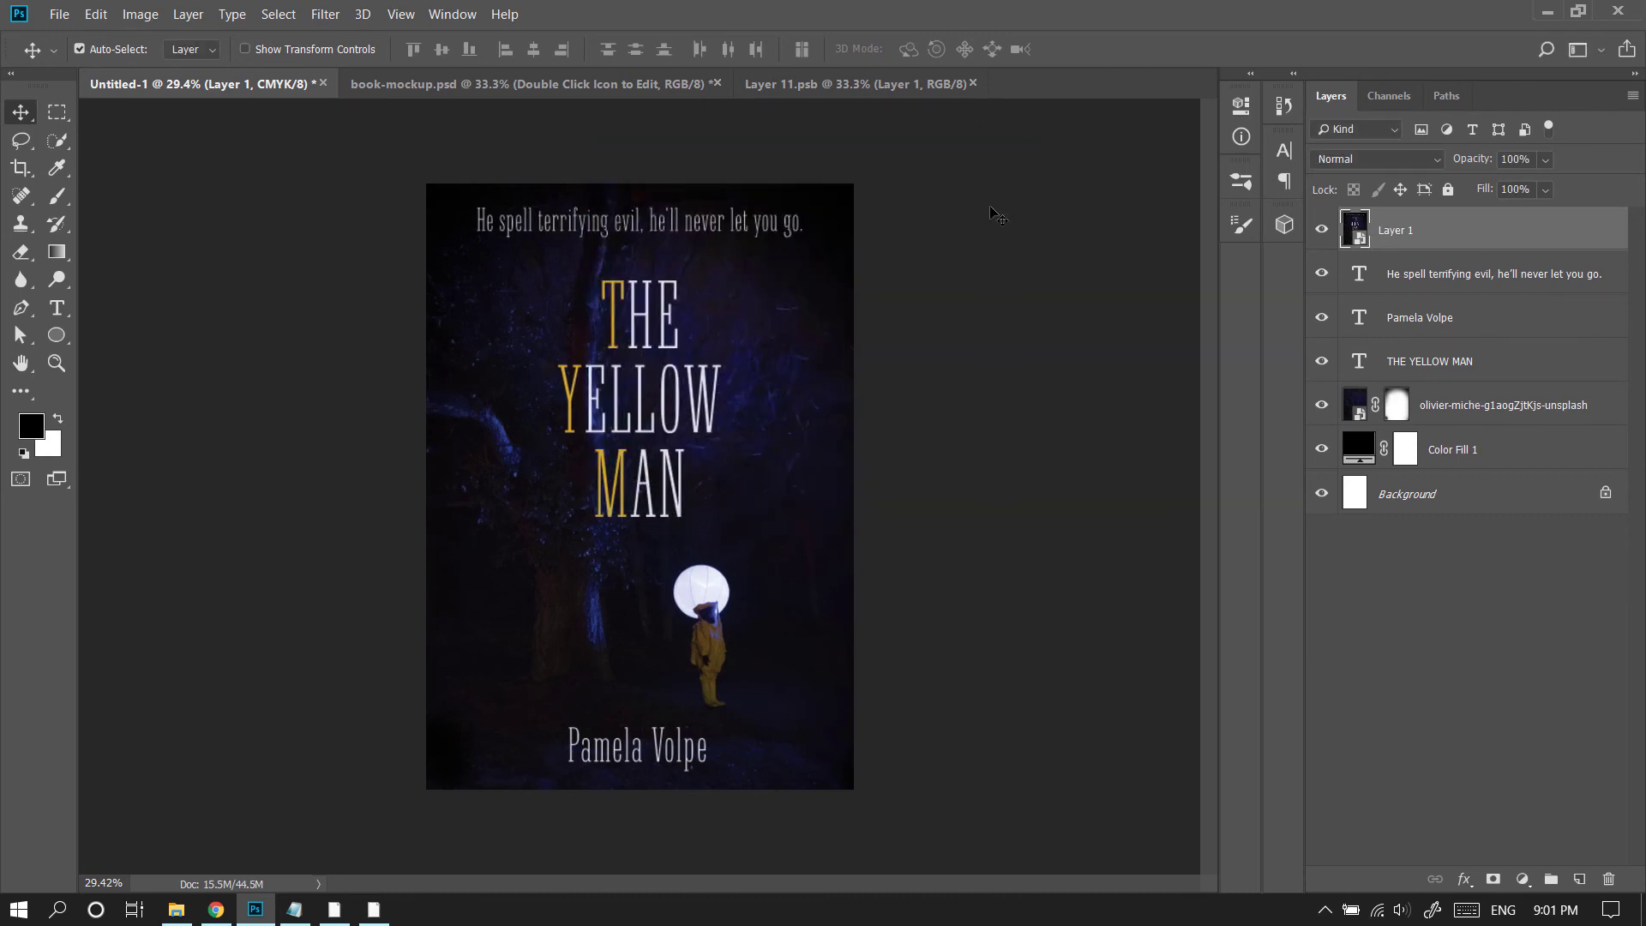
Step: Undo and restore the canvas widening to compare the cover before and after
{"action": "key", "text": "ctrl+z"}
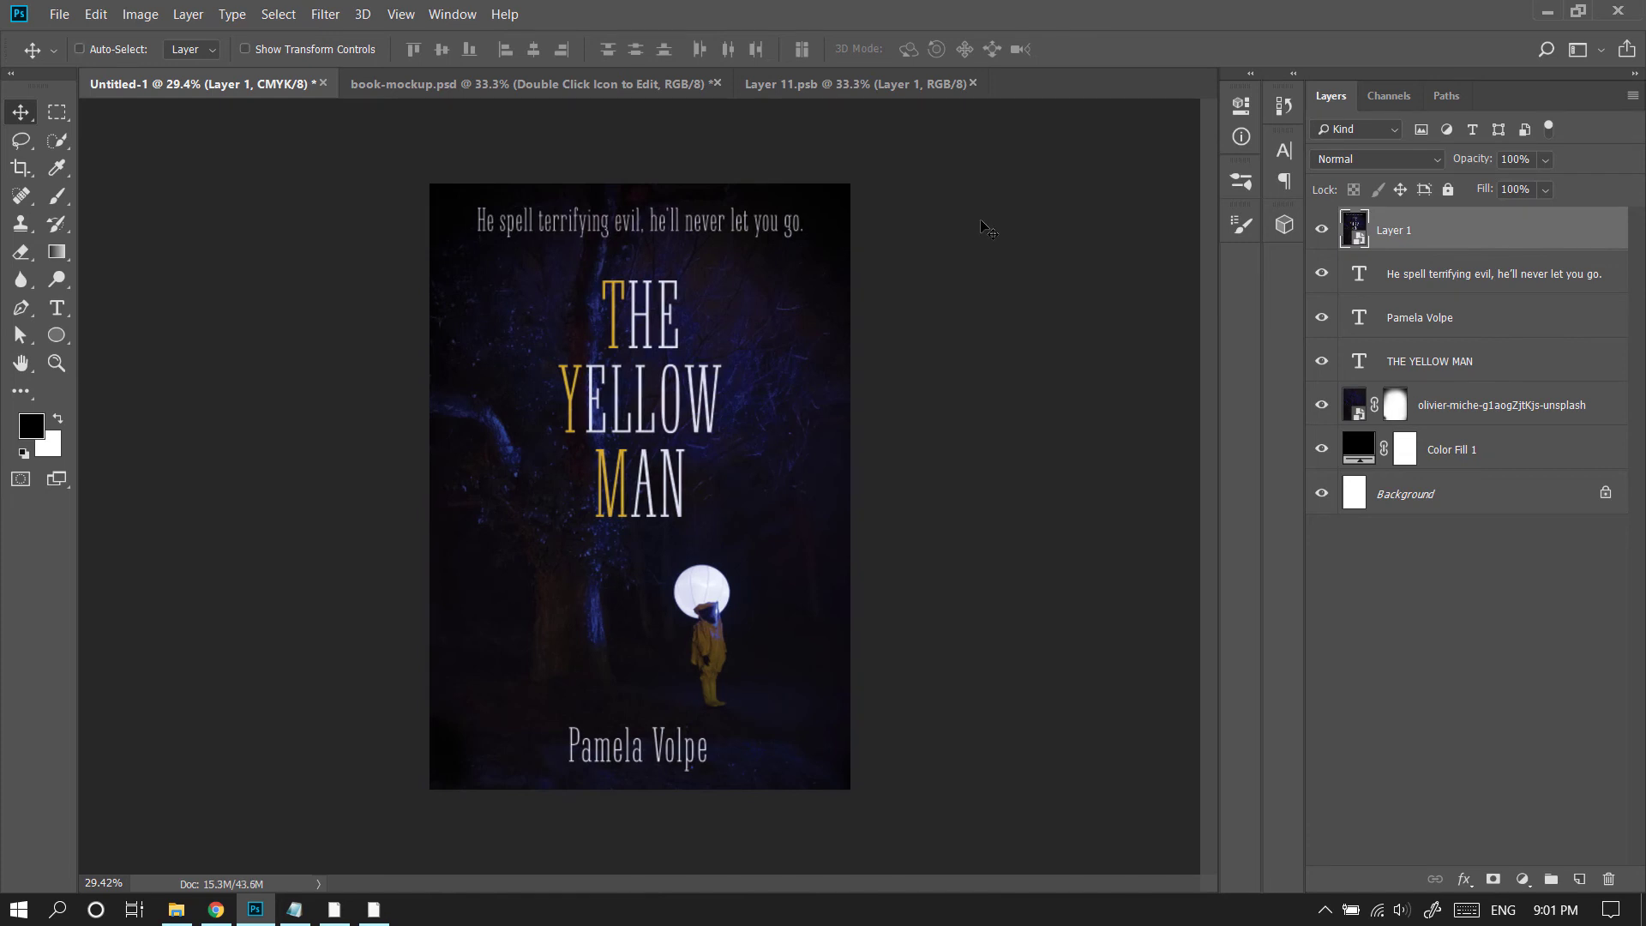
{"action": "key", "text": "ctrl+z"}
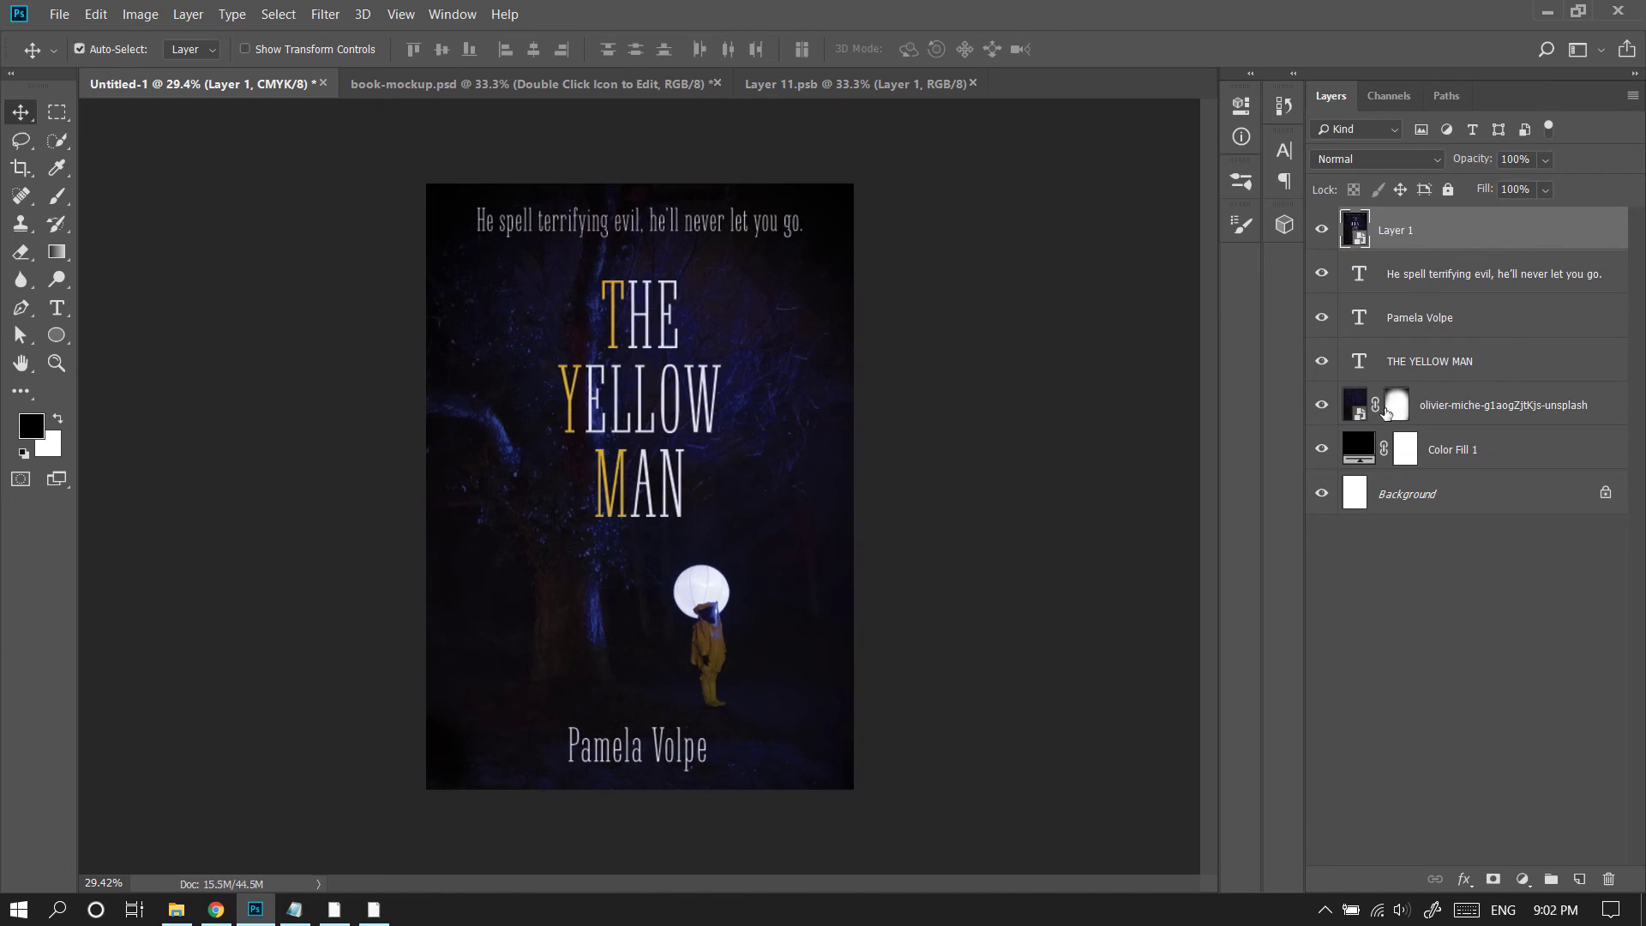
Step: Try to enlarge the forest photo layer proportionally to 100.35% from its upper corner
{"action": "left_click", "coordinate": [1322, 405]}
{"action": "left_click", "coordinate": [1441, 410]}
{"action": "key", "text": "ctrl+t"}
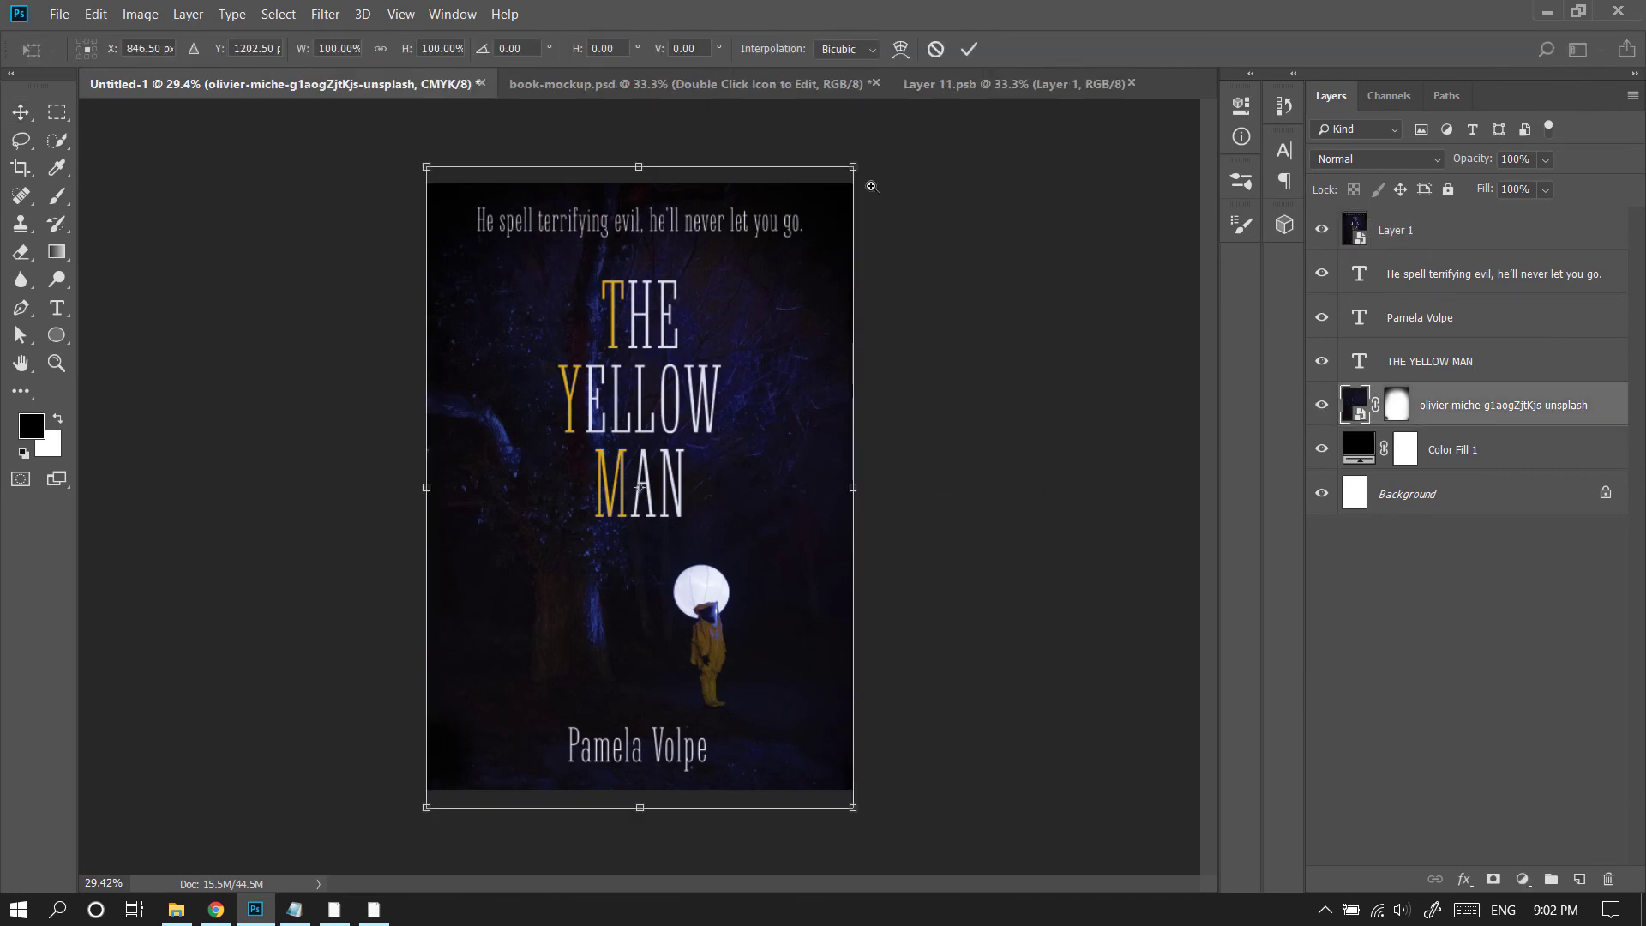
{"action": "left_click_drag", "start_coordinate": [871, 186], "coordinate": [912, 169]}
{"action": "left_click_drag", "start_coordinate": [879, 294], "coordinate": [842, 452]}
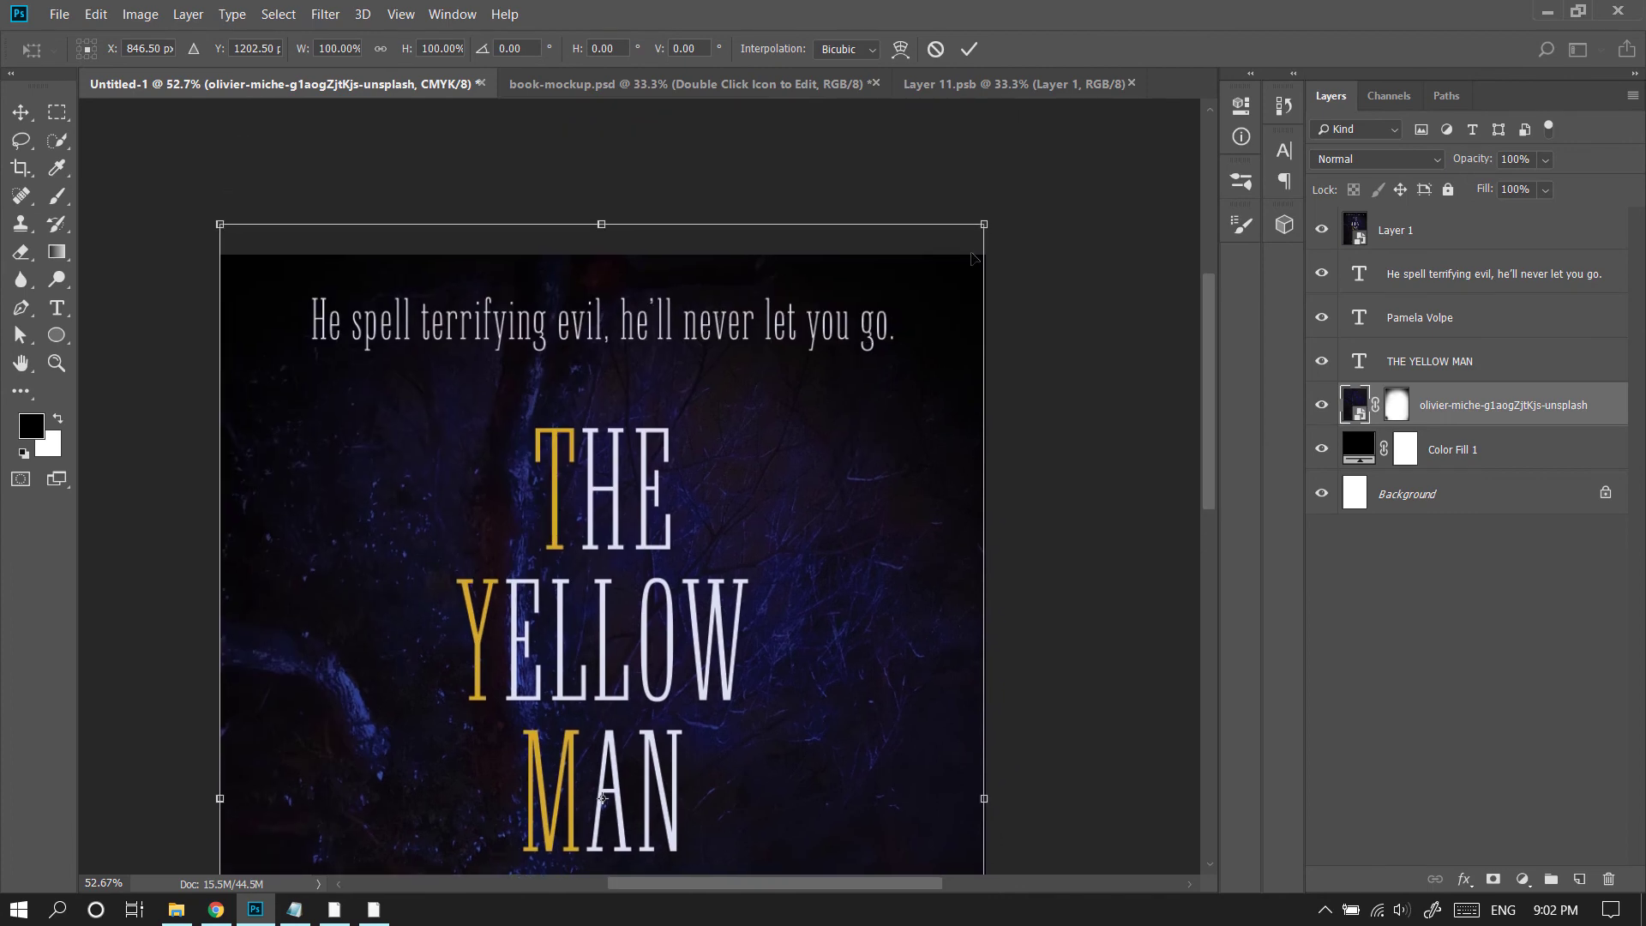
{"action": "left_click_drag", "start_coordinate": [984, 225], "coordinate": [996, 226]}
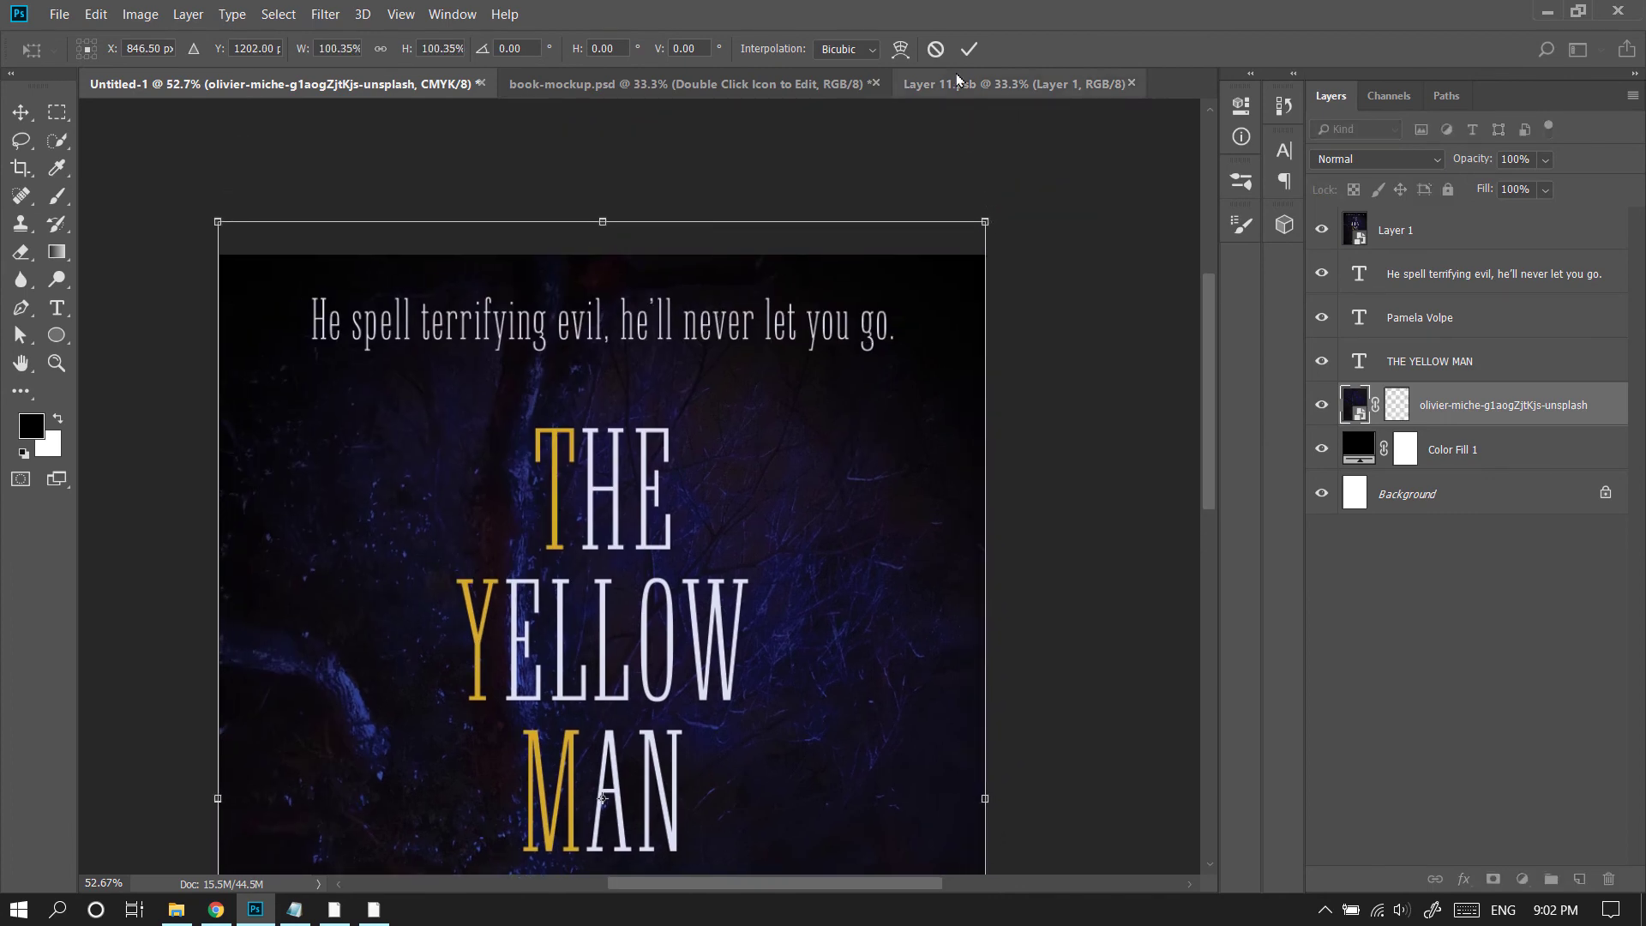
{"action": "key", "text": "Return"}
Step: Hide the merged Layer 1 and inspect the forest photo's bounds against the edge of the widened canvas
{"action": "left_click", "coordinate": [1321, 228]}
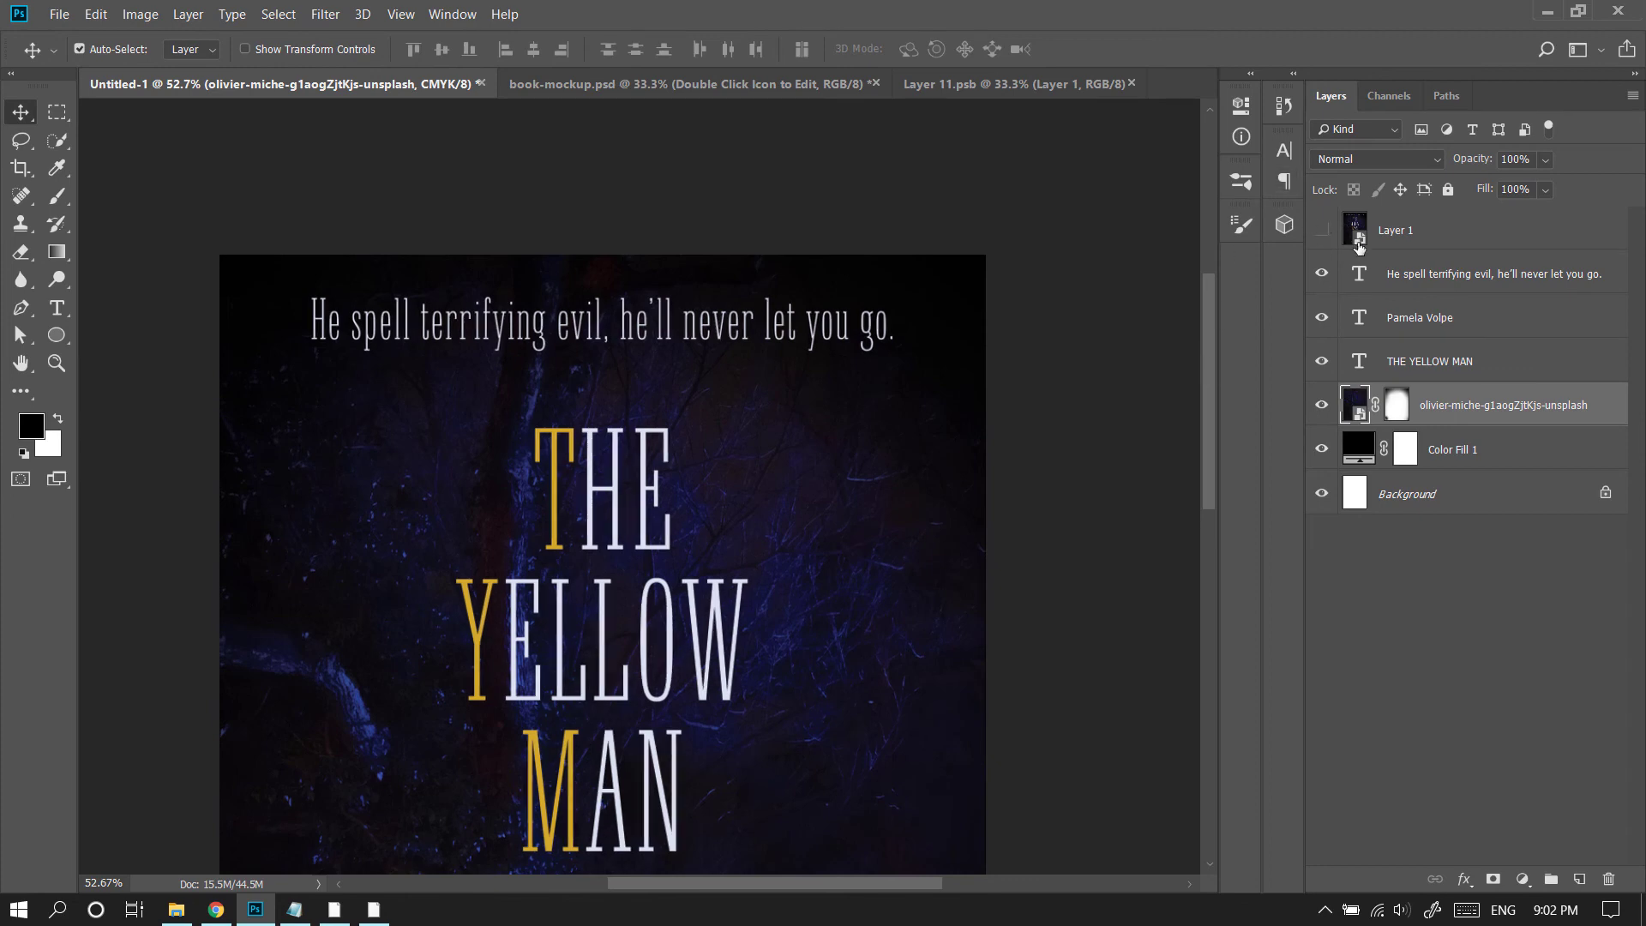
{"action": "key", "text": "ctrl+t"}
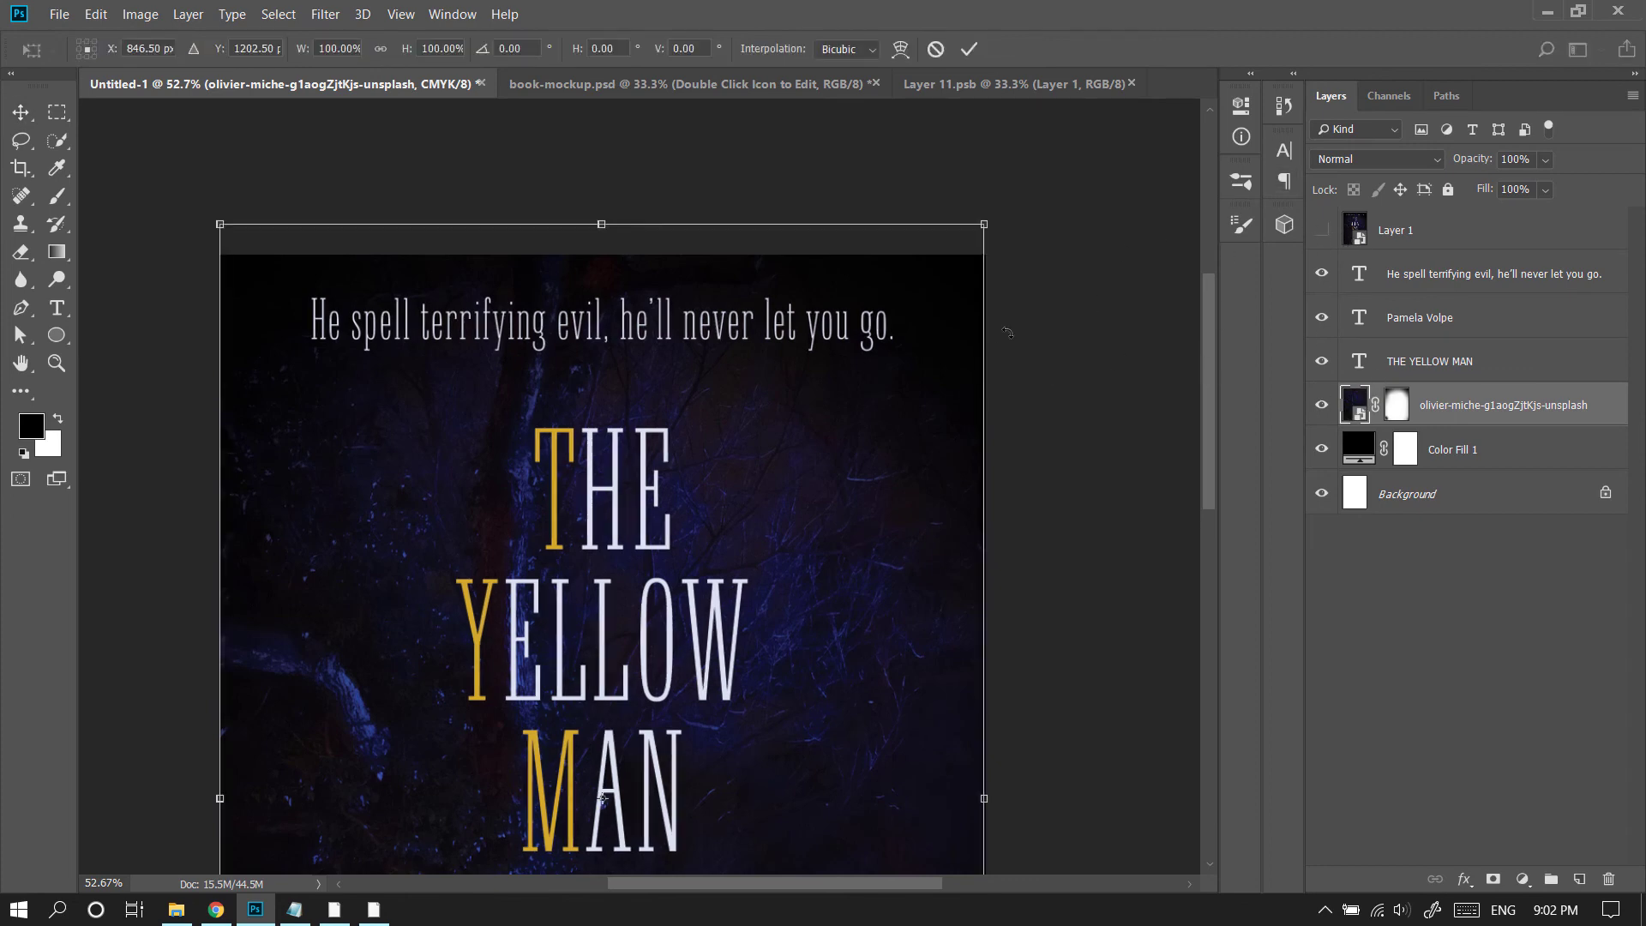
{"action": "scroll", "coordinate": [1033, 287], "scroll_direction": "up", "scroll_amount": 8}
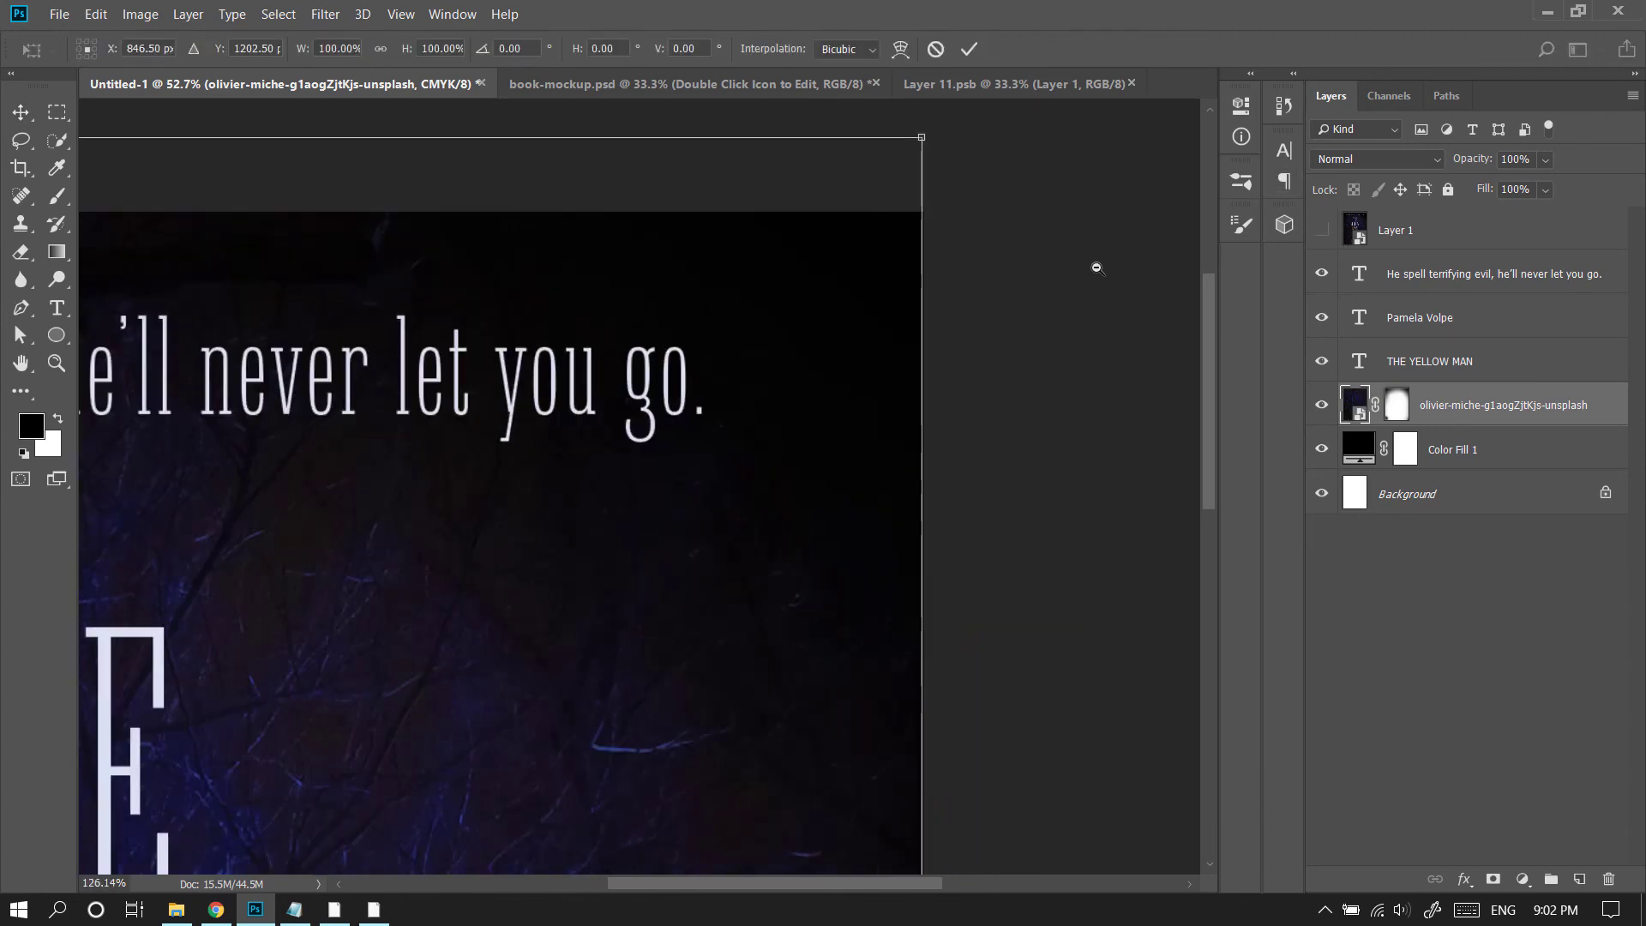
{"action": "scroll", "coordinate": [1033, 286], "scroll_direction": "down", "scroll_amount": 7}
{"action": "left_click", "coordinate": [969, 53]}
{"action": "scroll", "coordinate": [946, 308], "scroll_direction": "down", "scroll_amount": 5}
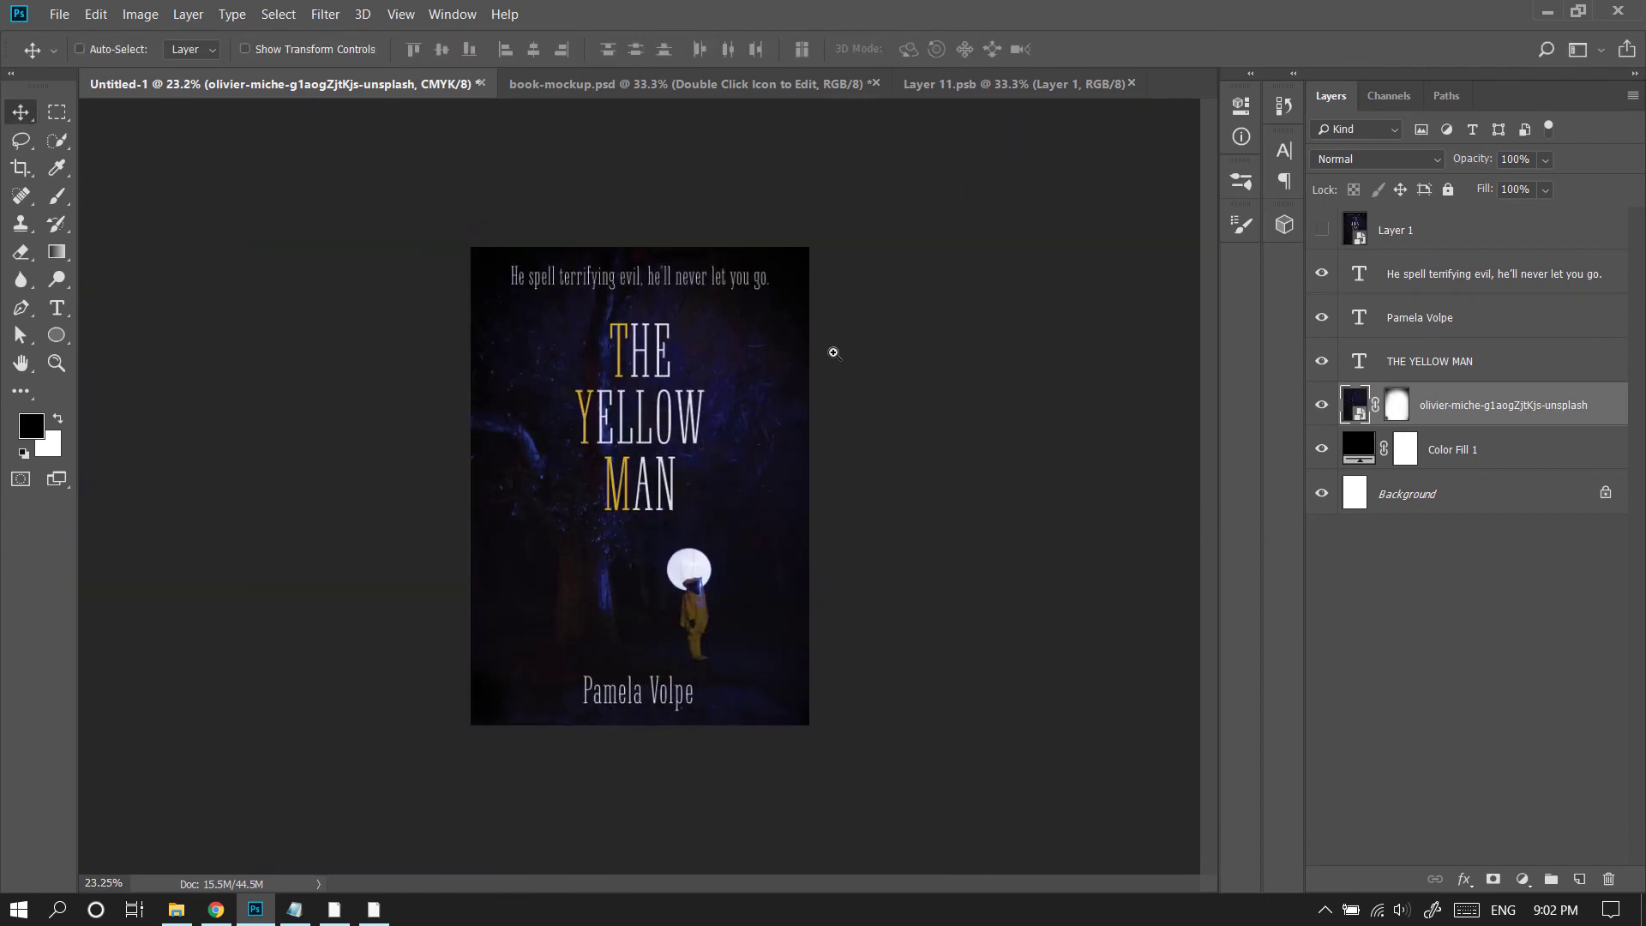
{"action": "scroll", "coordinate": [797, 408], "scroll_direction": "up", "scroll_amount": 1}
{"action": "scroll", "coordinate": [802, 404], "scroll_direction": "up", "scroll_amount": 1}
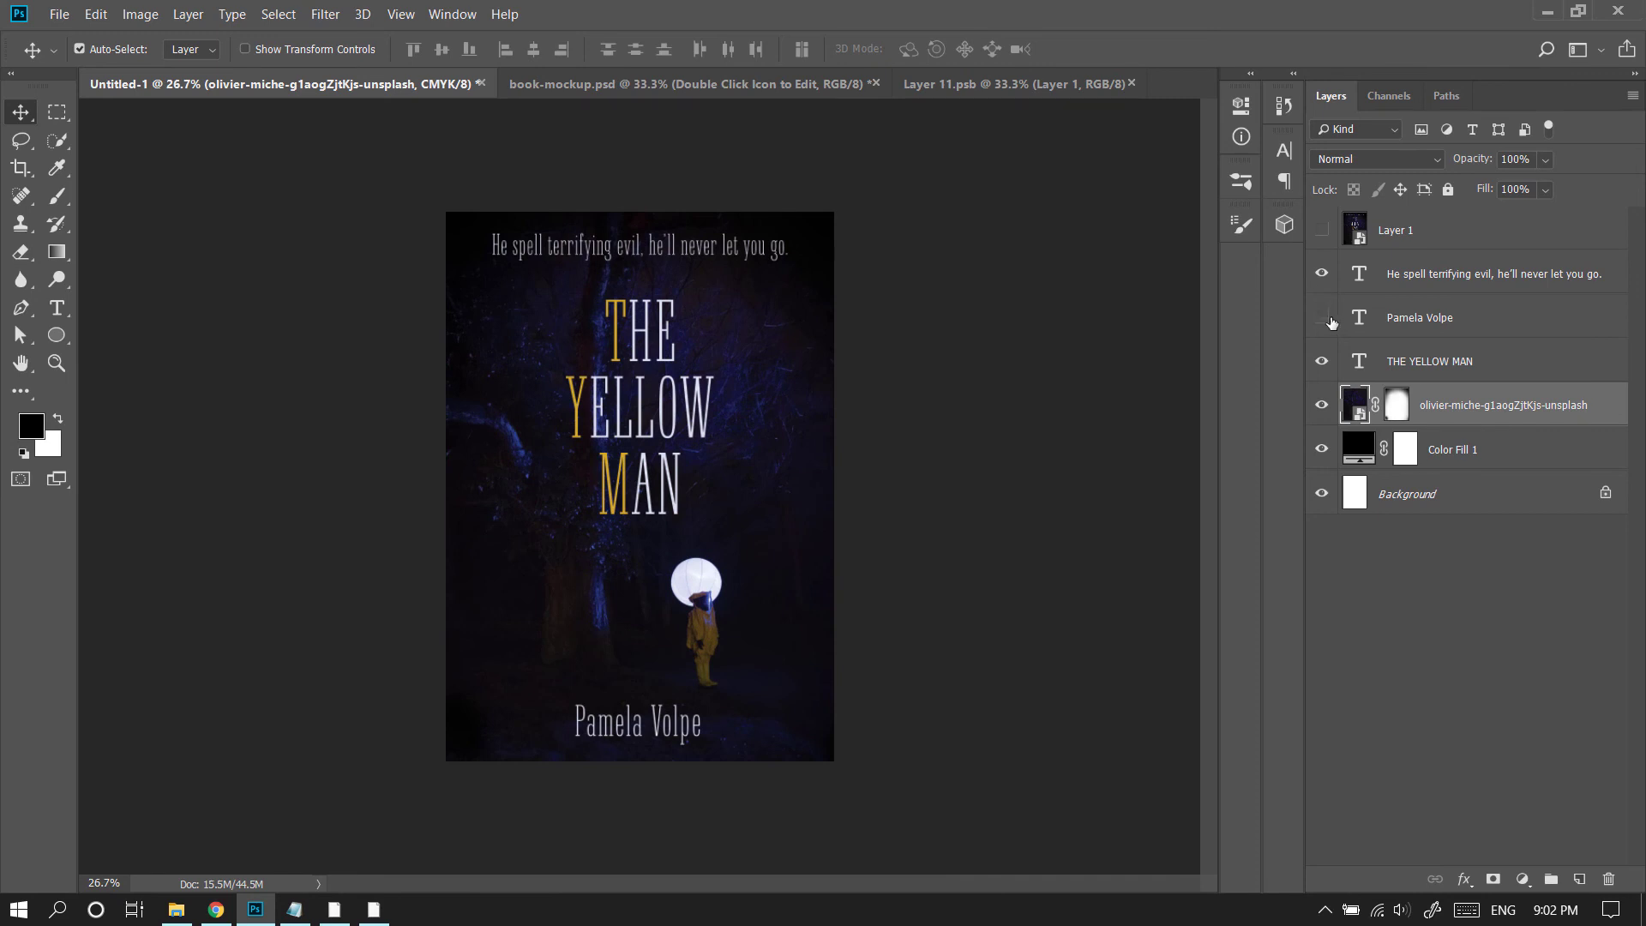
Step: Delete the old merged Layer 1 above the tagline, keeping all the text layers visible
{"action": "left_click", "coordinate": [1321, 318]}
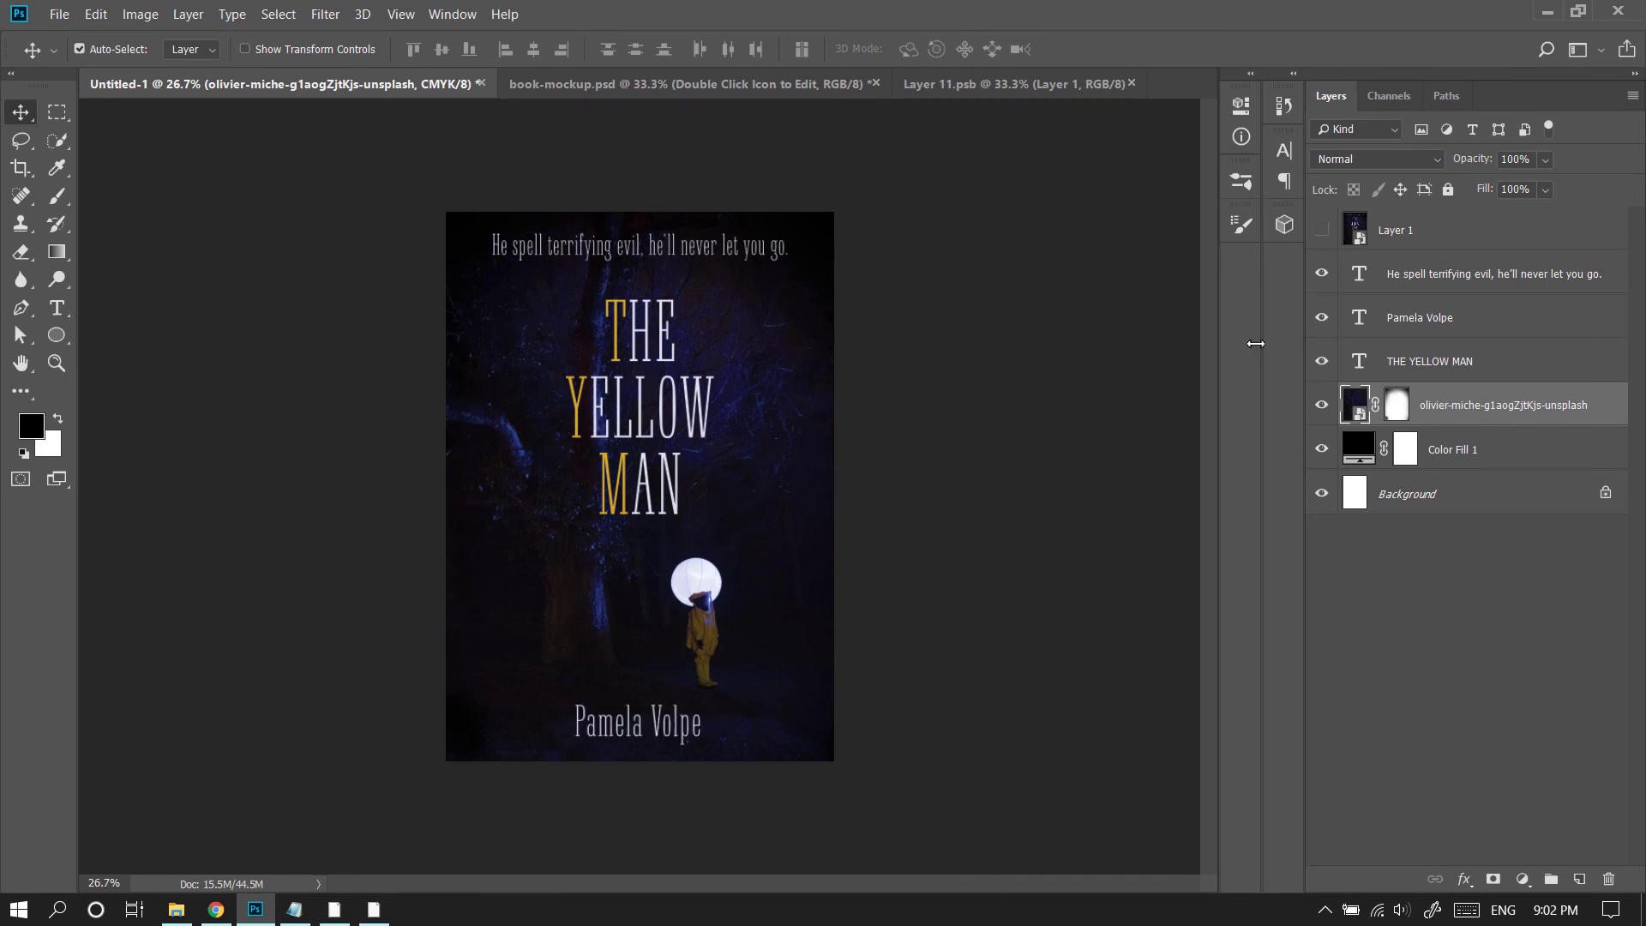
{"action": "left_click", "coordinate": [1342, 249]}
{"action": "key", "text": "Delete"}
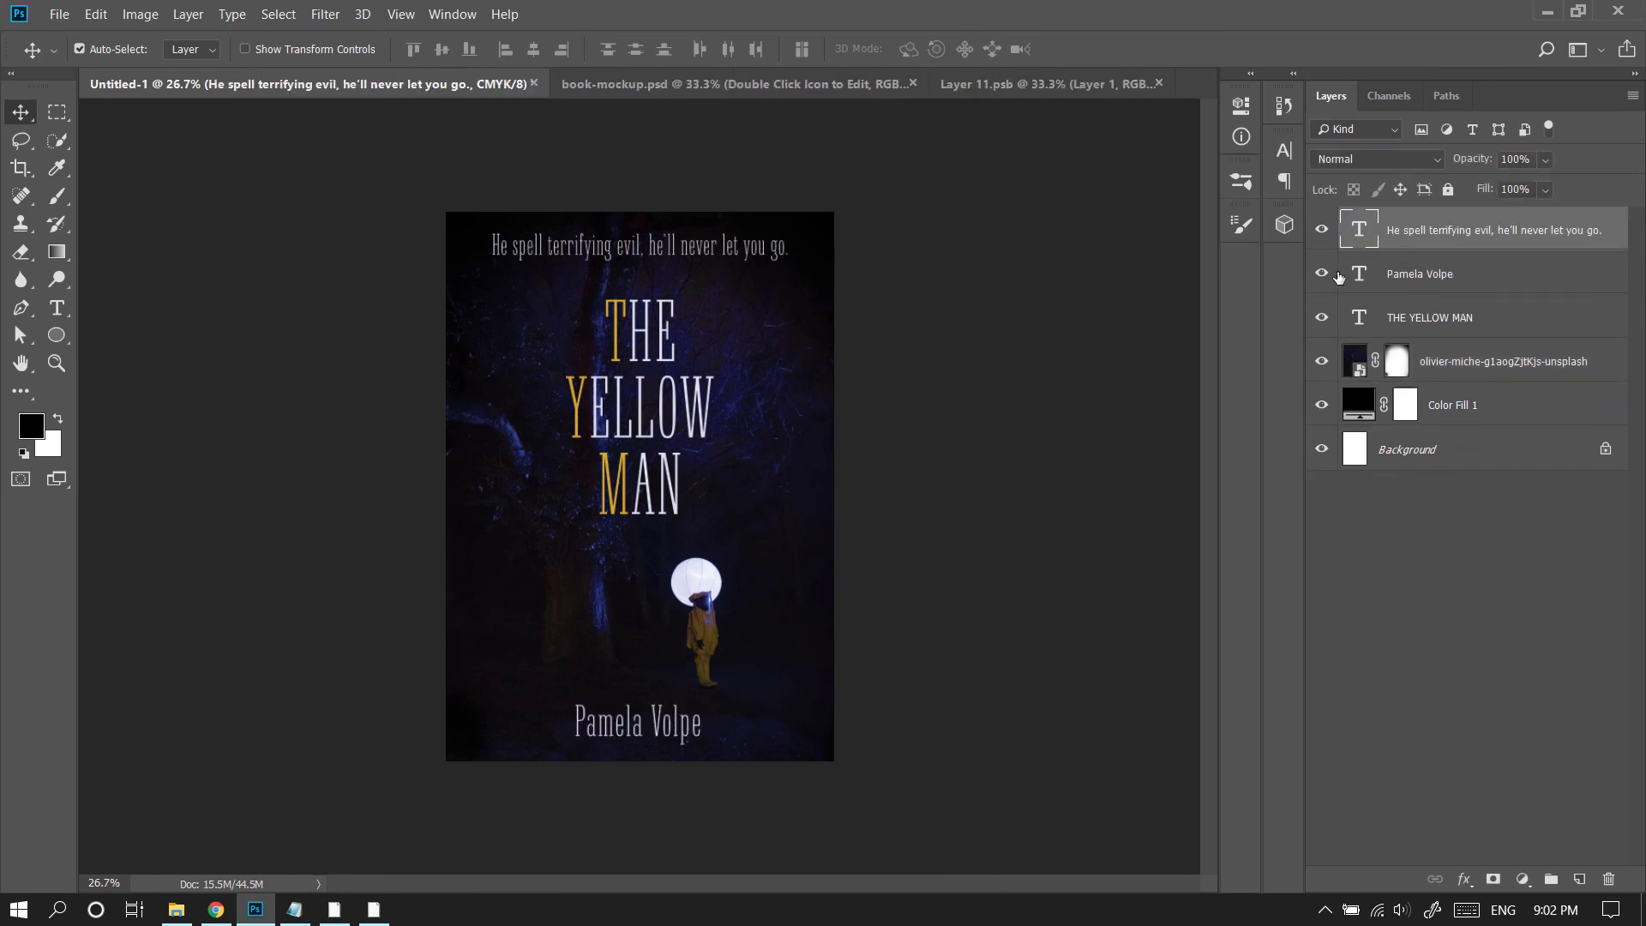
{"action": "key", "text": "ctrl+z"}
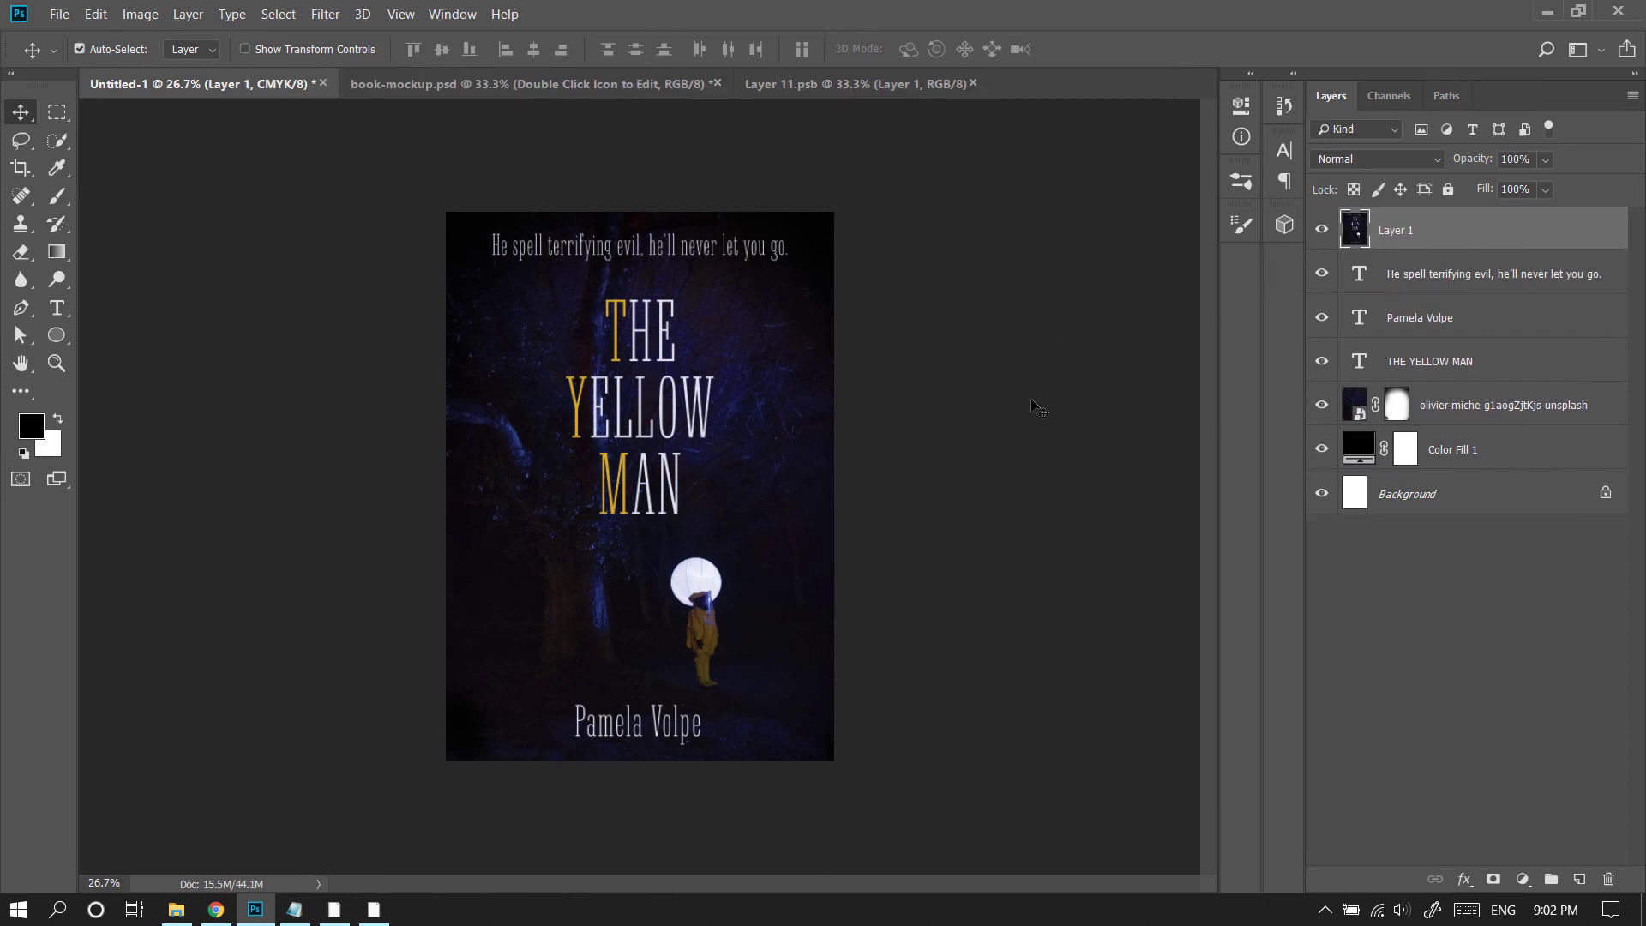
{"action": "key", "text": "Delete"}
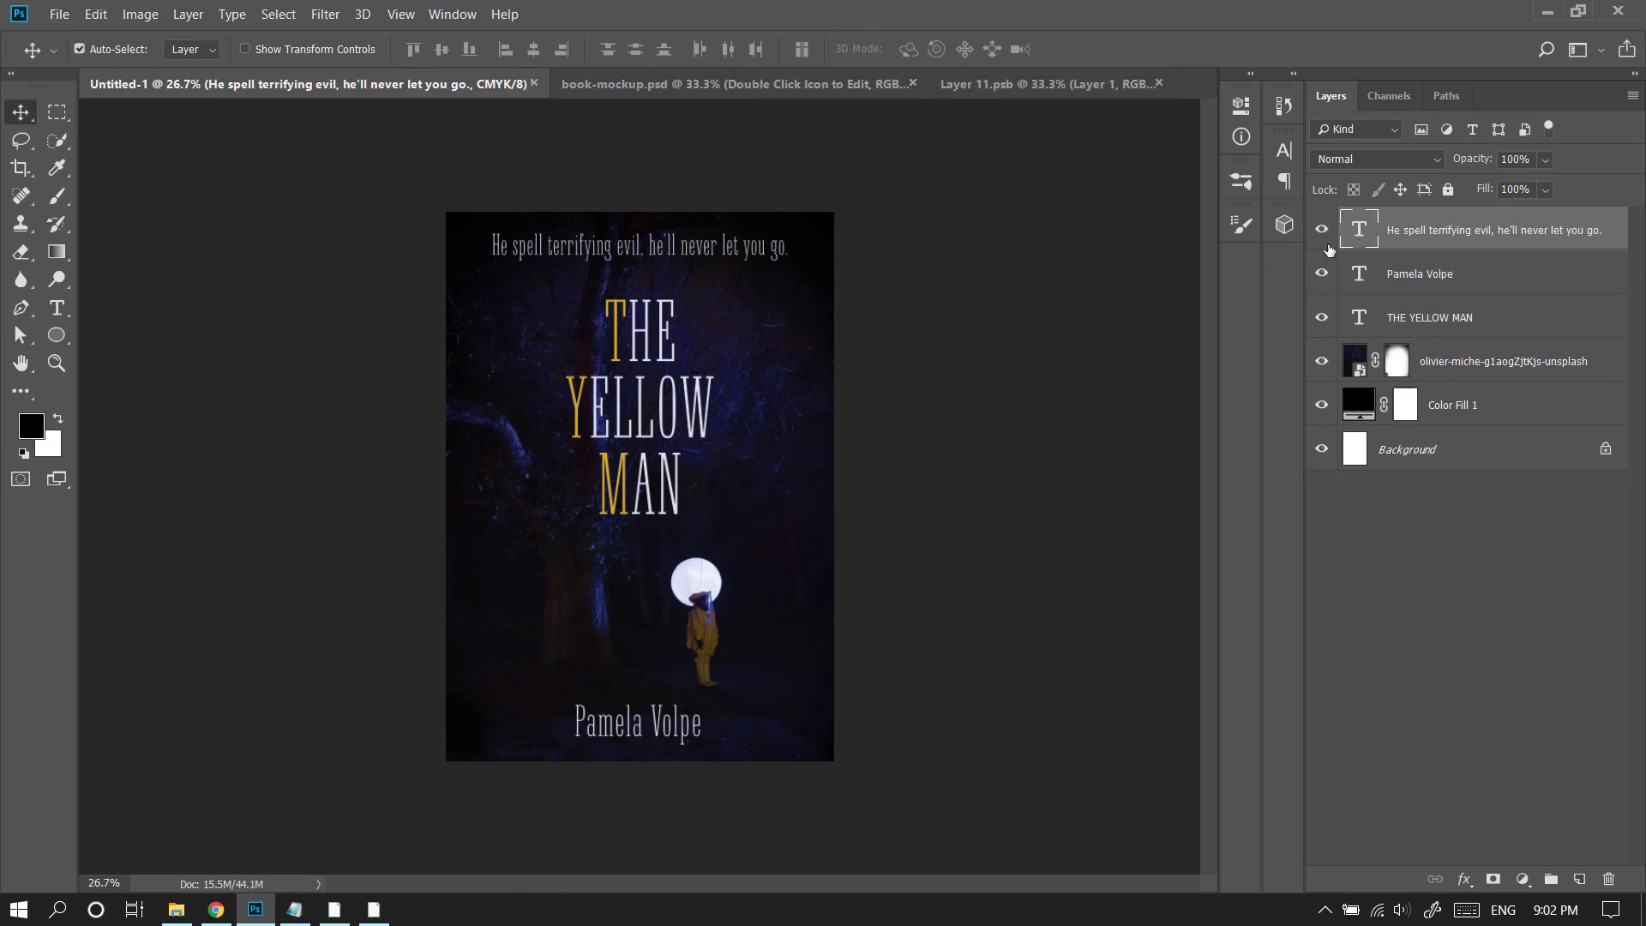
Step: Nudge the tagline slightly down and the author's name slightly up, away from the cover's edges
{"action": "key", "text": "shift+Down"}
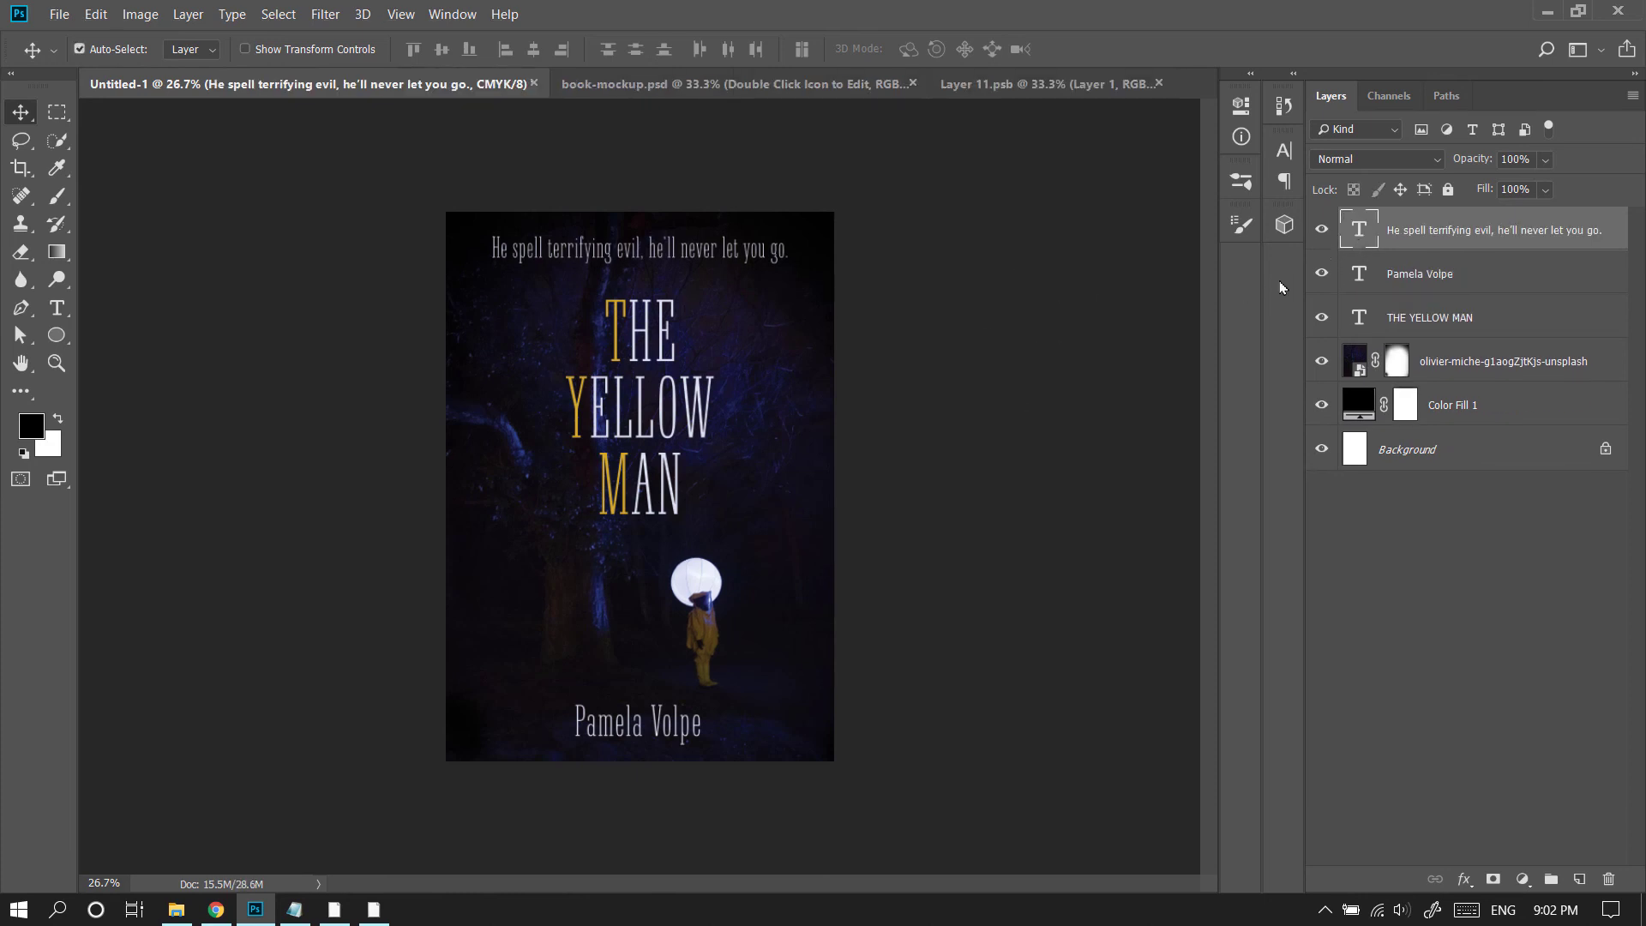
{"action": "left_click", "coordinate": [1422, 282]}
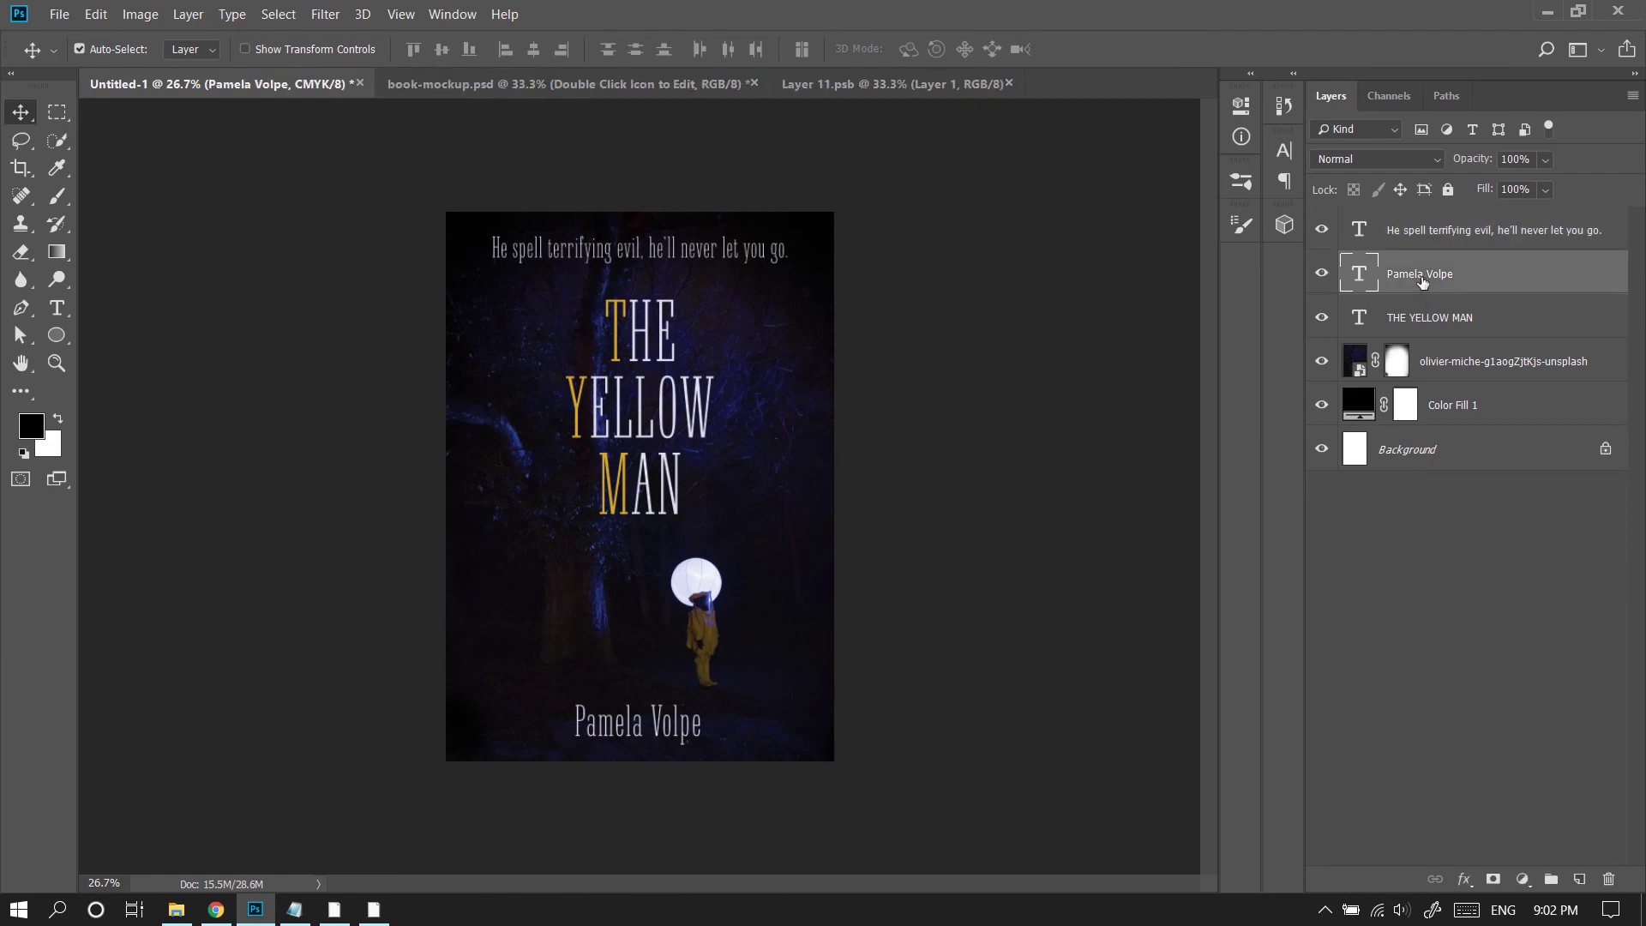
{"action": "key", "text": "shift+Up"}
{"action": "left_click_drag", "start_coordinate": [686, 651], "coordinate": [752, 579]}
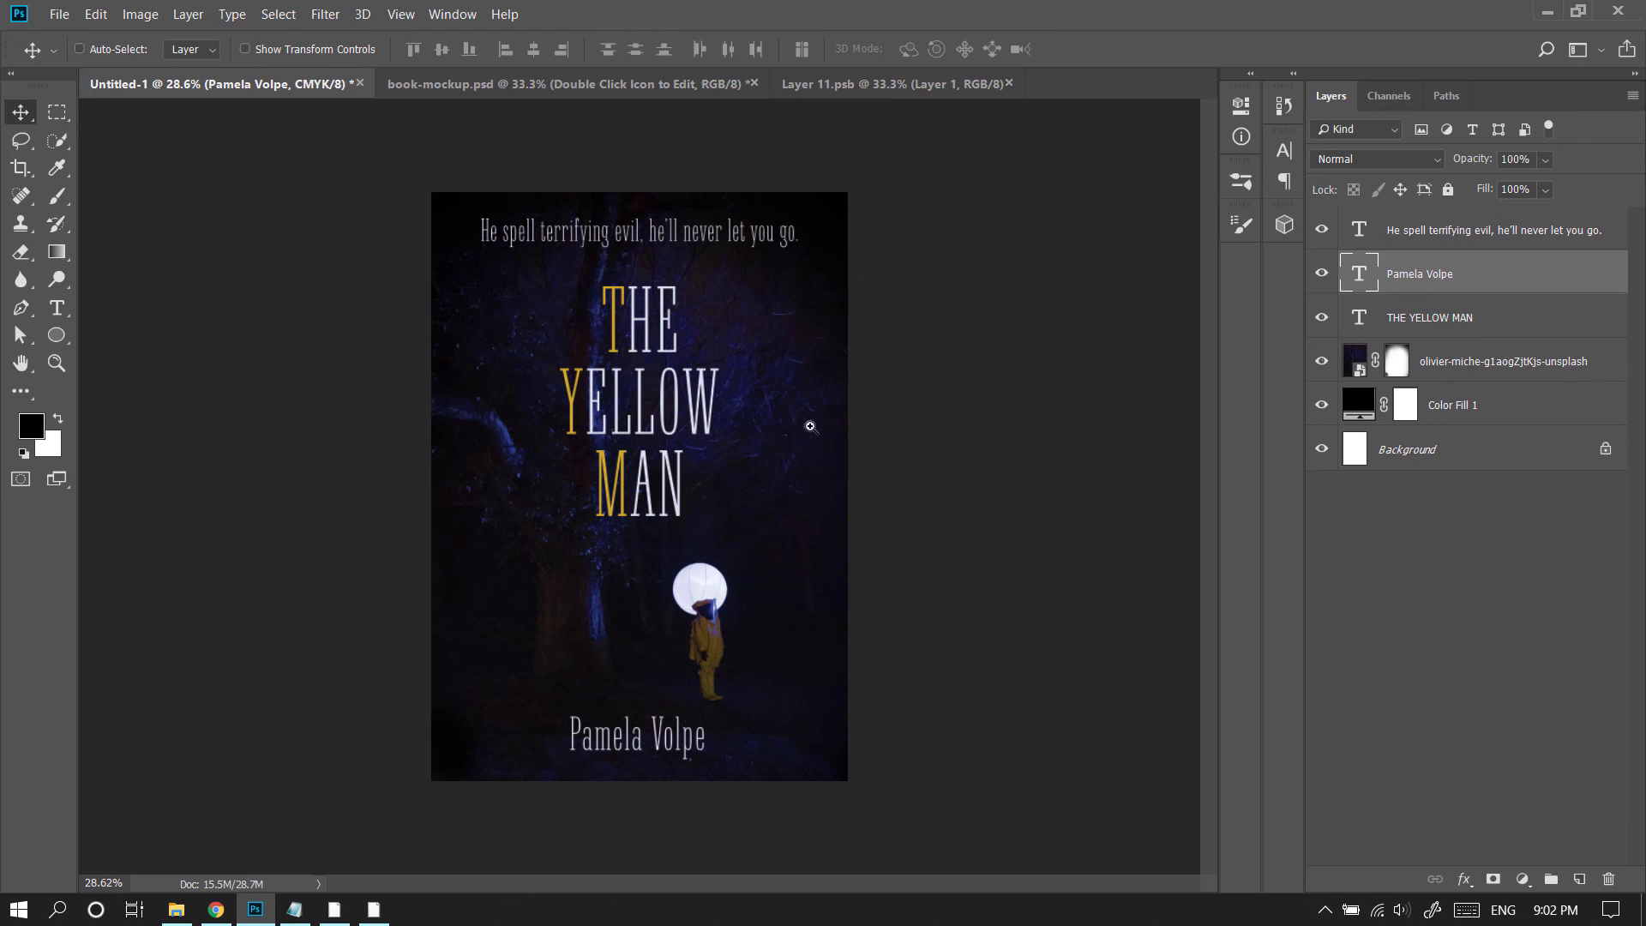
{"action": "left_click_drag", "start_coordinate": [811, 428], "coordinate": [858, 409]}
Step: Stamp all visible layers into one new layer above the tagline and copy it
{"action": "left_click", "coordinate": [1392, 224]}
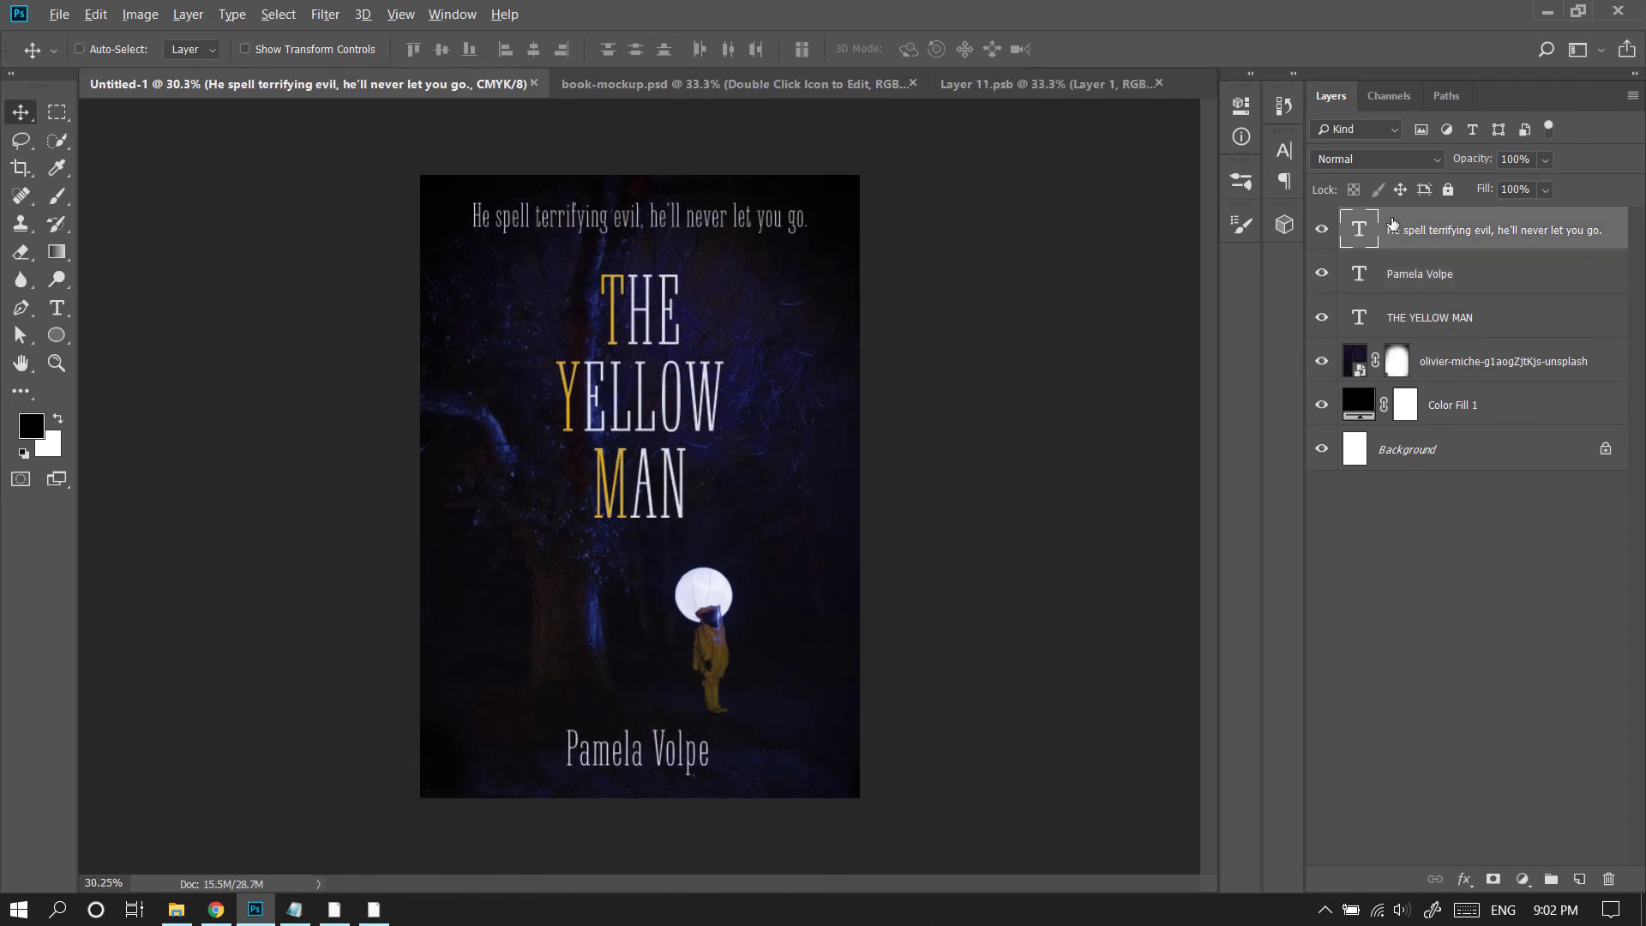
{"action": "key", "text": "ctrl+shift+alt+e"}
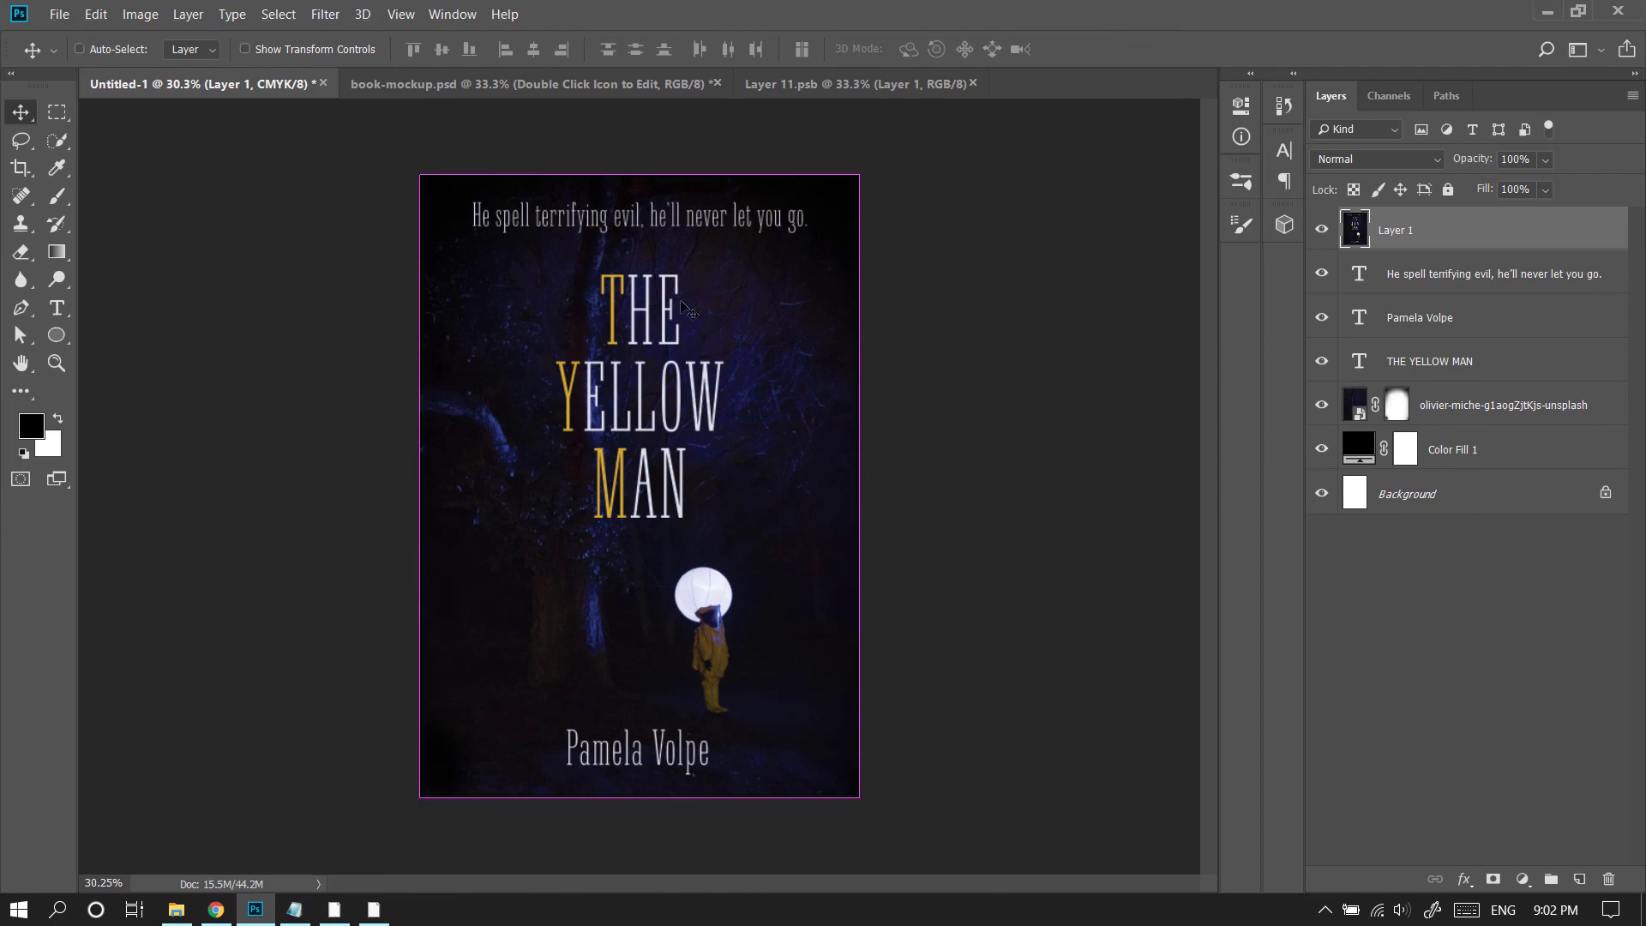
Step: Switch to the Layer 11.psb document and delete the old cover layer above the Badge 16 group
{"action": "left_click", "coordinate": [772, 84]}
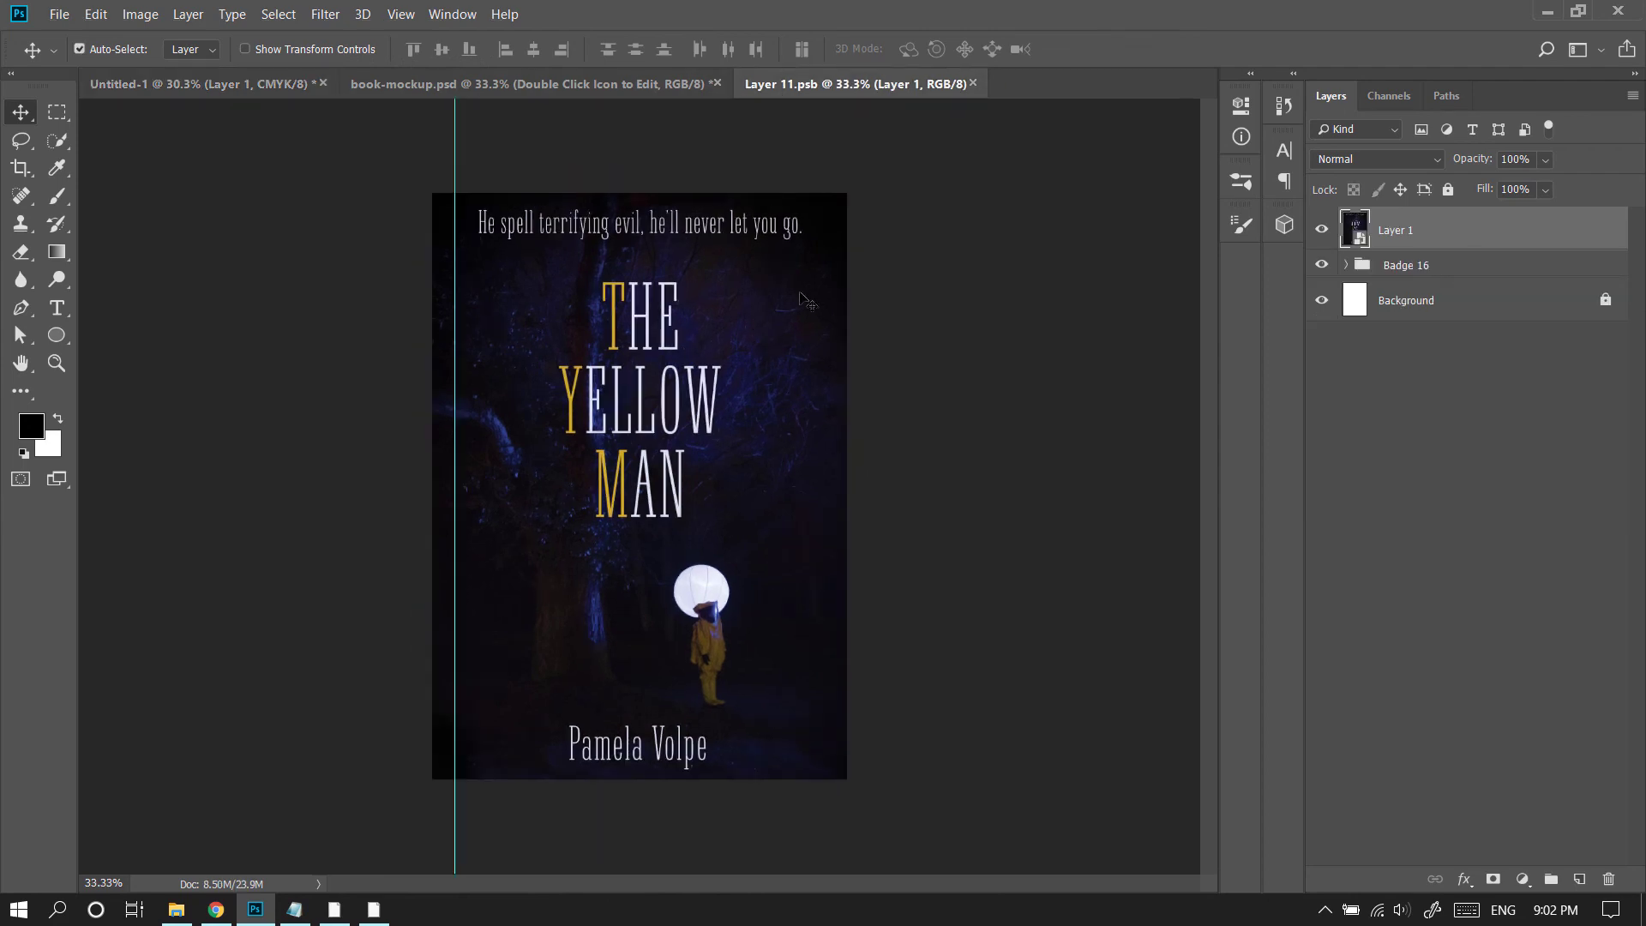
{"action": "left_click", "coordinate": [1323, 231]}
{"action": "left_click", "coordinate": [1323, 231]}
{"action": "left_click", "coordinate": [1323, 231]}
{"action": "key", "text": "Delete"}
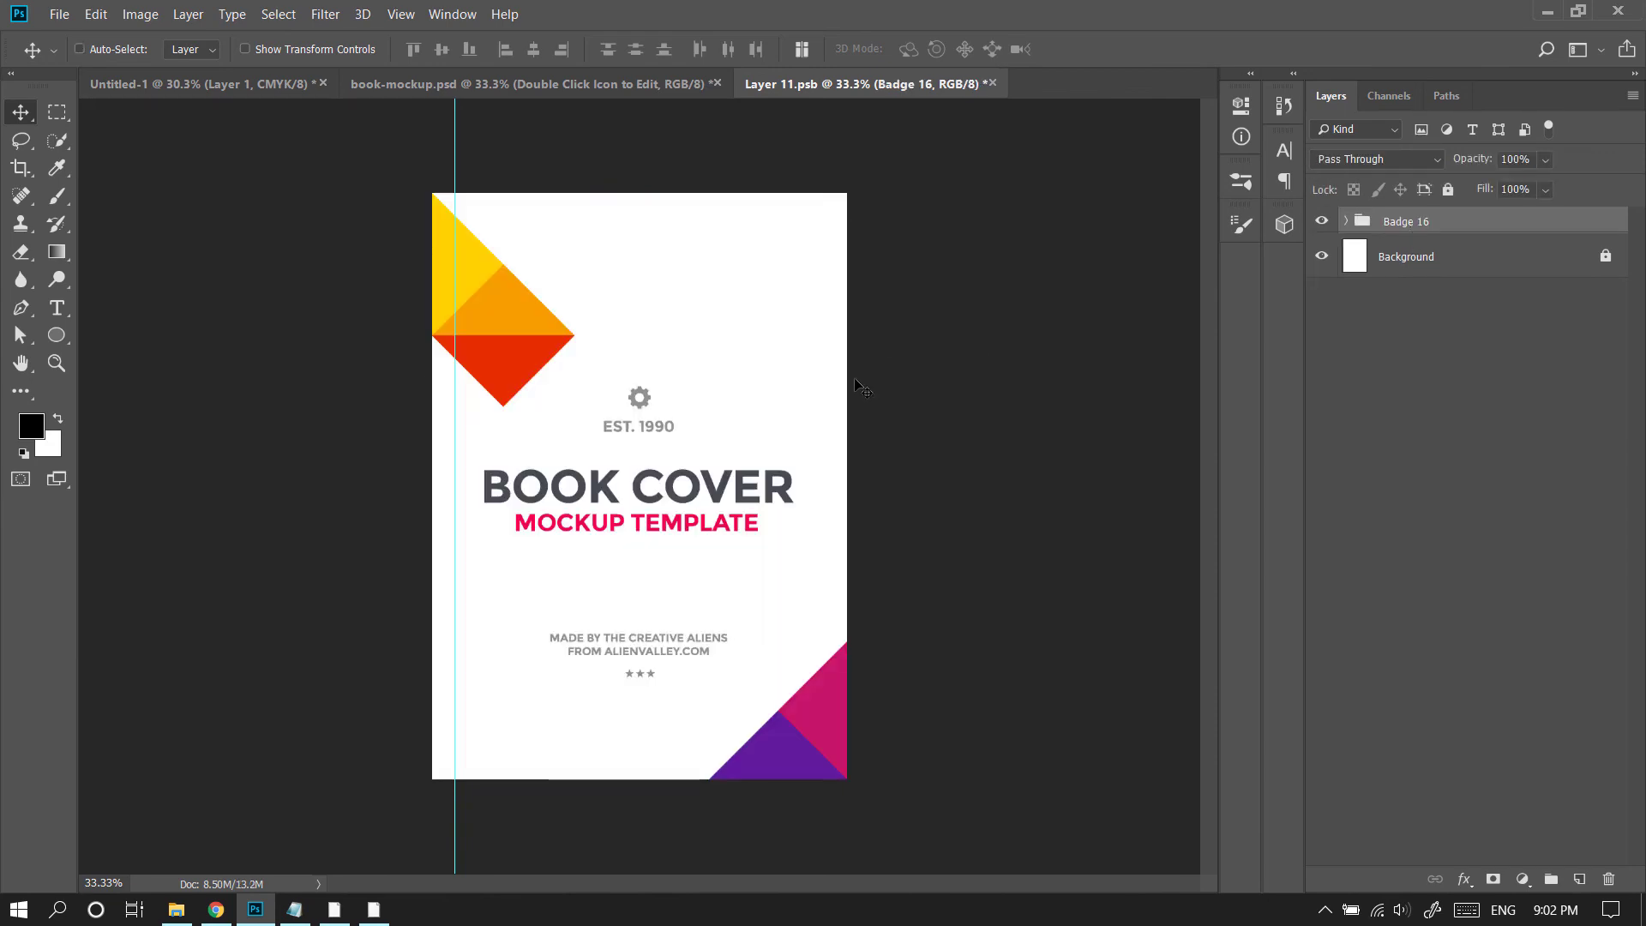
Step: Paste the new merged cover into Layer 11.psb and convert it to a Smart Object
{"action": "key", "text": "ctrl+v"}
{"action": "right_click", "coordinate": [1462, 237]}
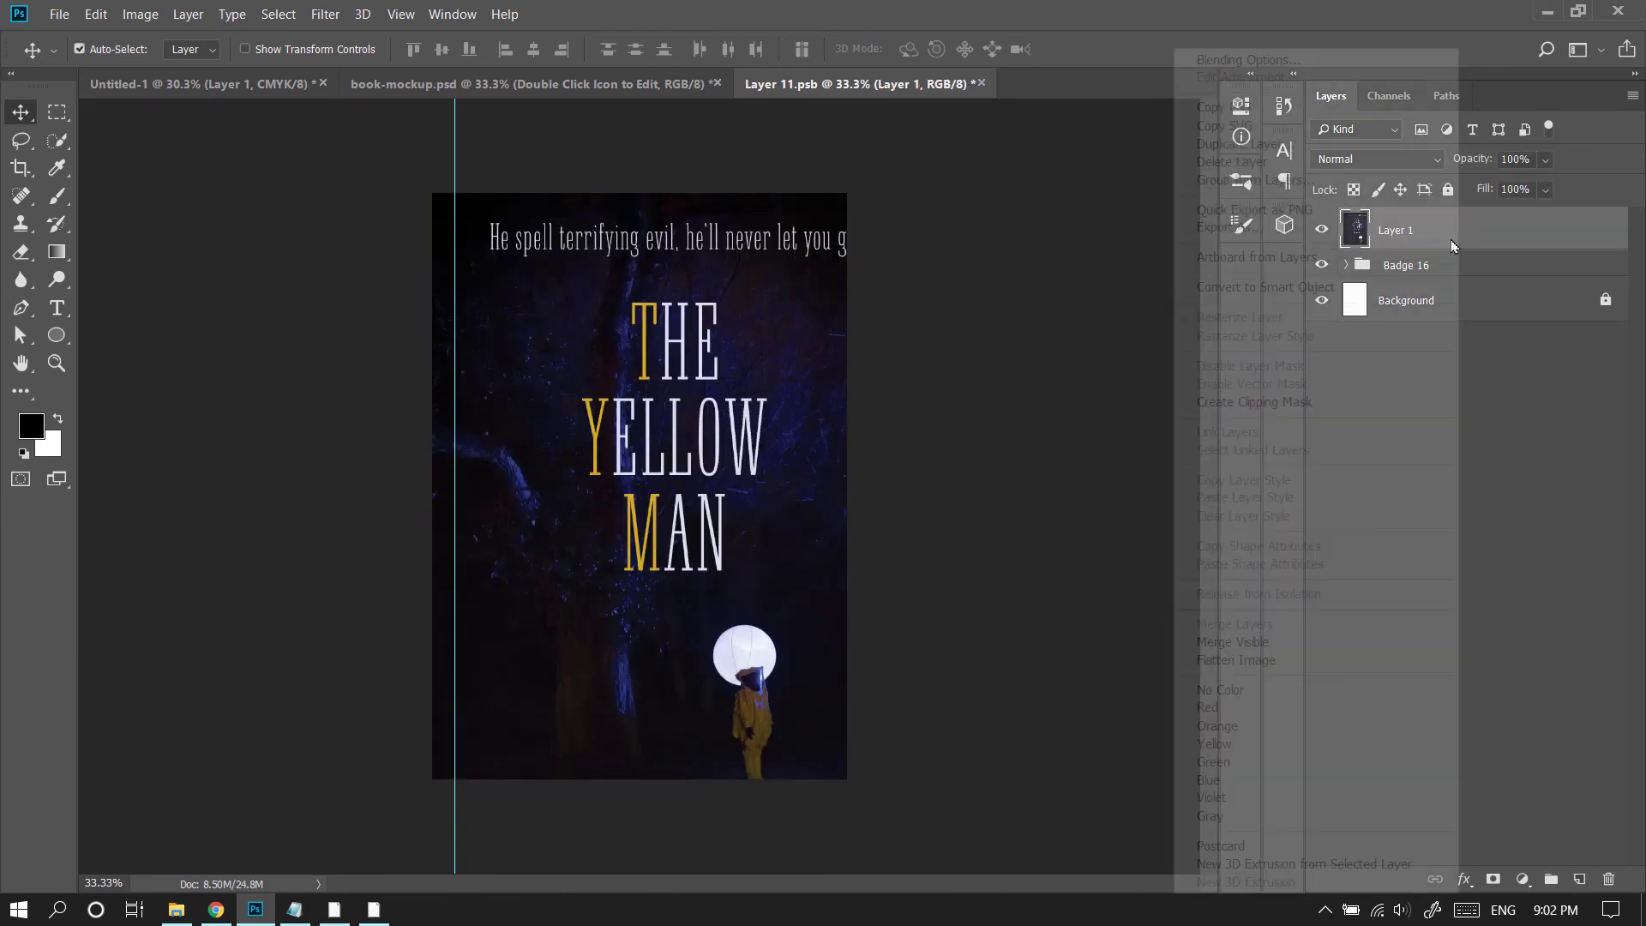
{"action": "left_click", "coordinate": [1294, 288]}
Step: Scale the pasted cover proportionally to 85.25% so it roughly fits the template canvas
{"action": "scroll", "coordinate": [942, 407], "scroll_direction": "down", "scroll_amount": 6}
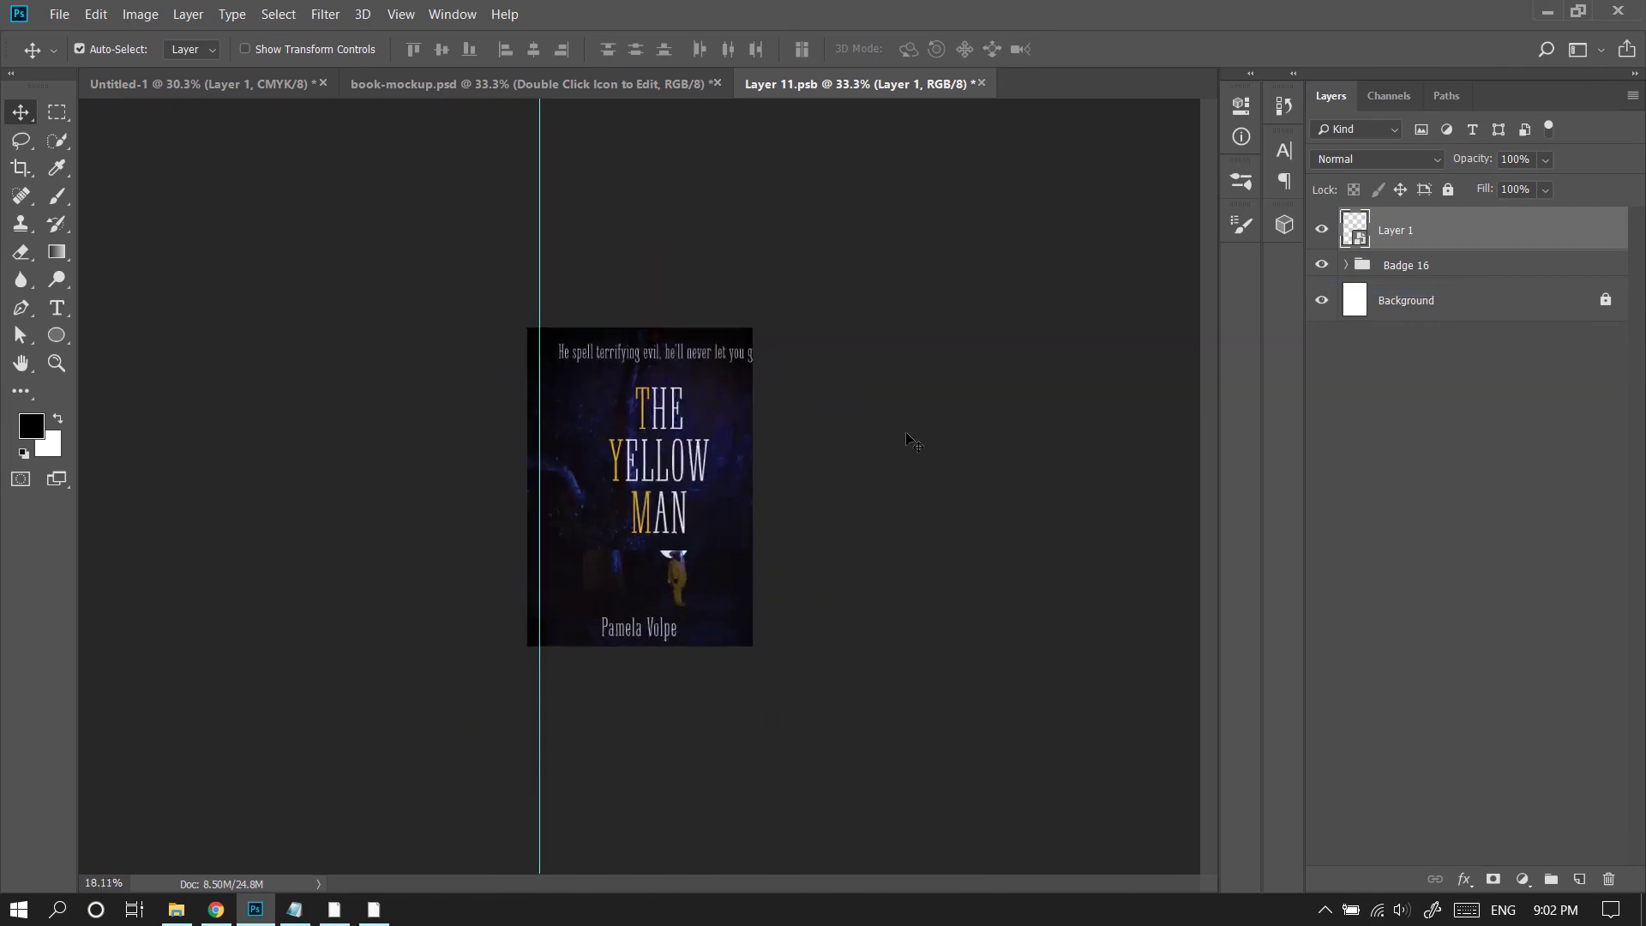
{"action": "key", "text": "ctrl+t"}
{"action": "left_click_drag", "start_coordinate": [782, 694], "coordinate": [758, 504]}
{"action": "scroll", "coordinate": [789, 626], "scroll_direction": "up", "scroll_amount": 6}
{"action": "left_click_drag", "start_coordinate": [799, 690], "coordinate": [812, 710]}
{"action": "left_click", "coordinate": [749, 49]}
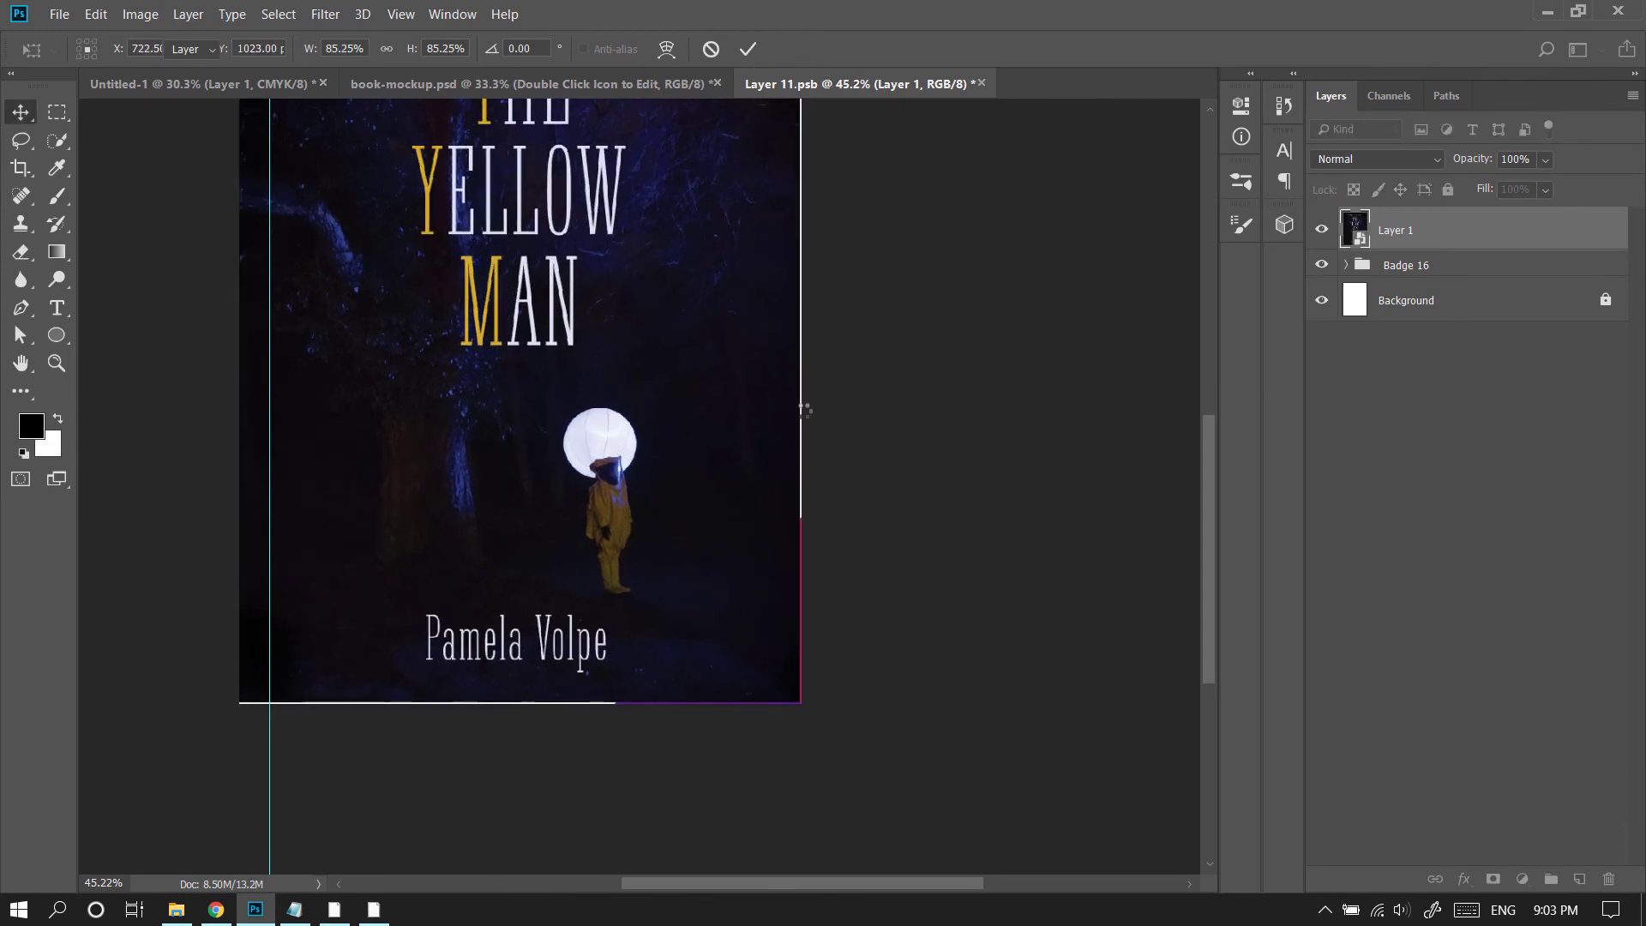
Step: Extend the cover's lower-right corner to the template's edges, scaling it to 85.49% width and 85.50% height
{"action": "key", "text": "ctrl+t"}
{"action": "scroll", "coordinate": [823, 701], "scroll_direction": "up", "scroll_amount": 5}
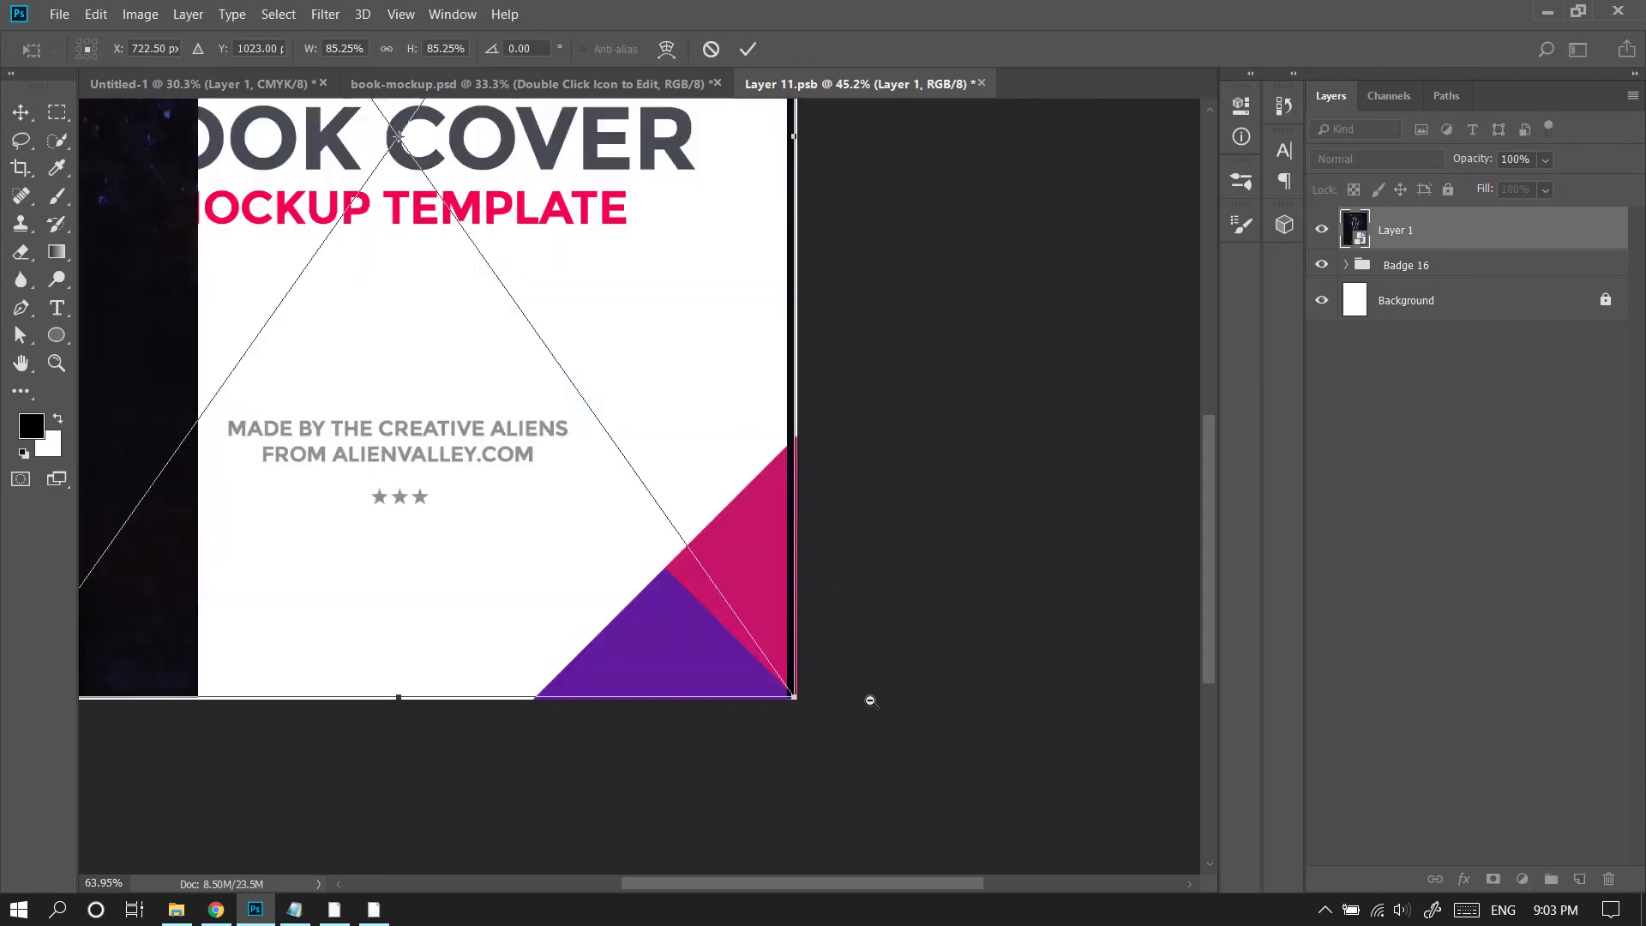
{"action": "left_click_drag", "start_coordinate": [782, 679], "coordinate": [784, 682]}
{"action": "left_click", "coordinate": [749, 49]}
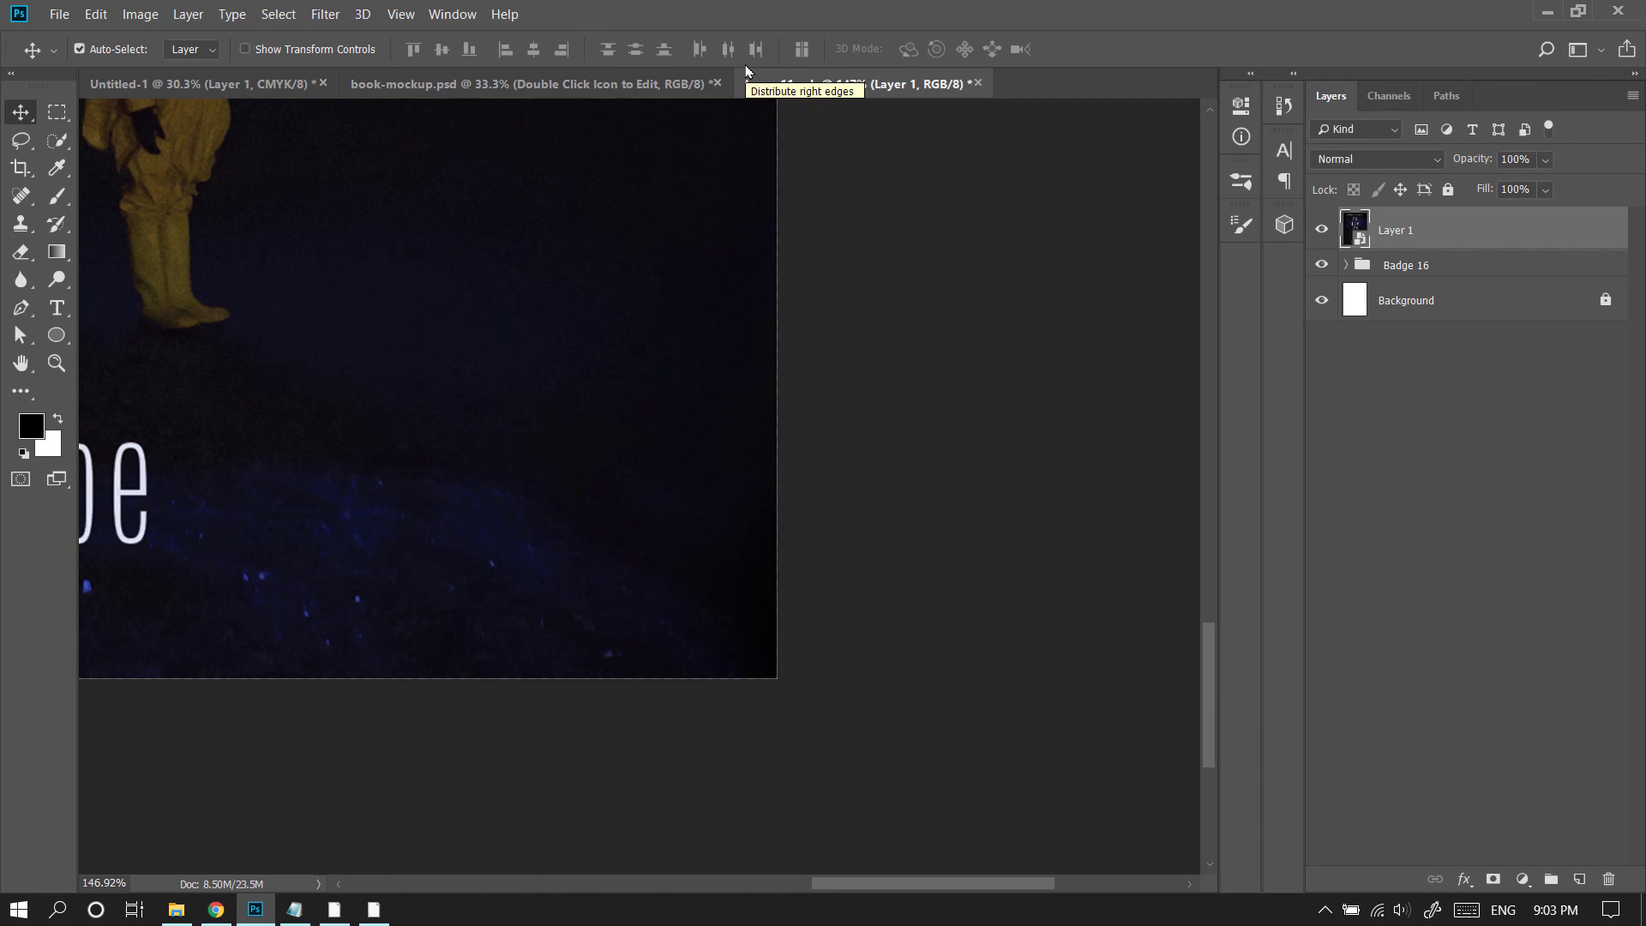
Step: Extend the cover's lower-left corner past the white edge, scaling it to 85.60% width and 85.58% height
{"action": "scroll", "coordinate": [698, 606], "scroll_direction": "down", "scroll_amount": 5}
{"action": "key", "text": "ctrl"}
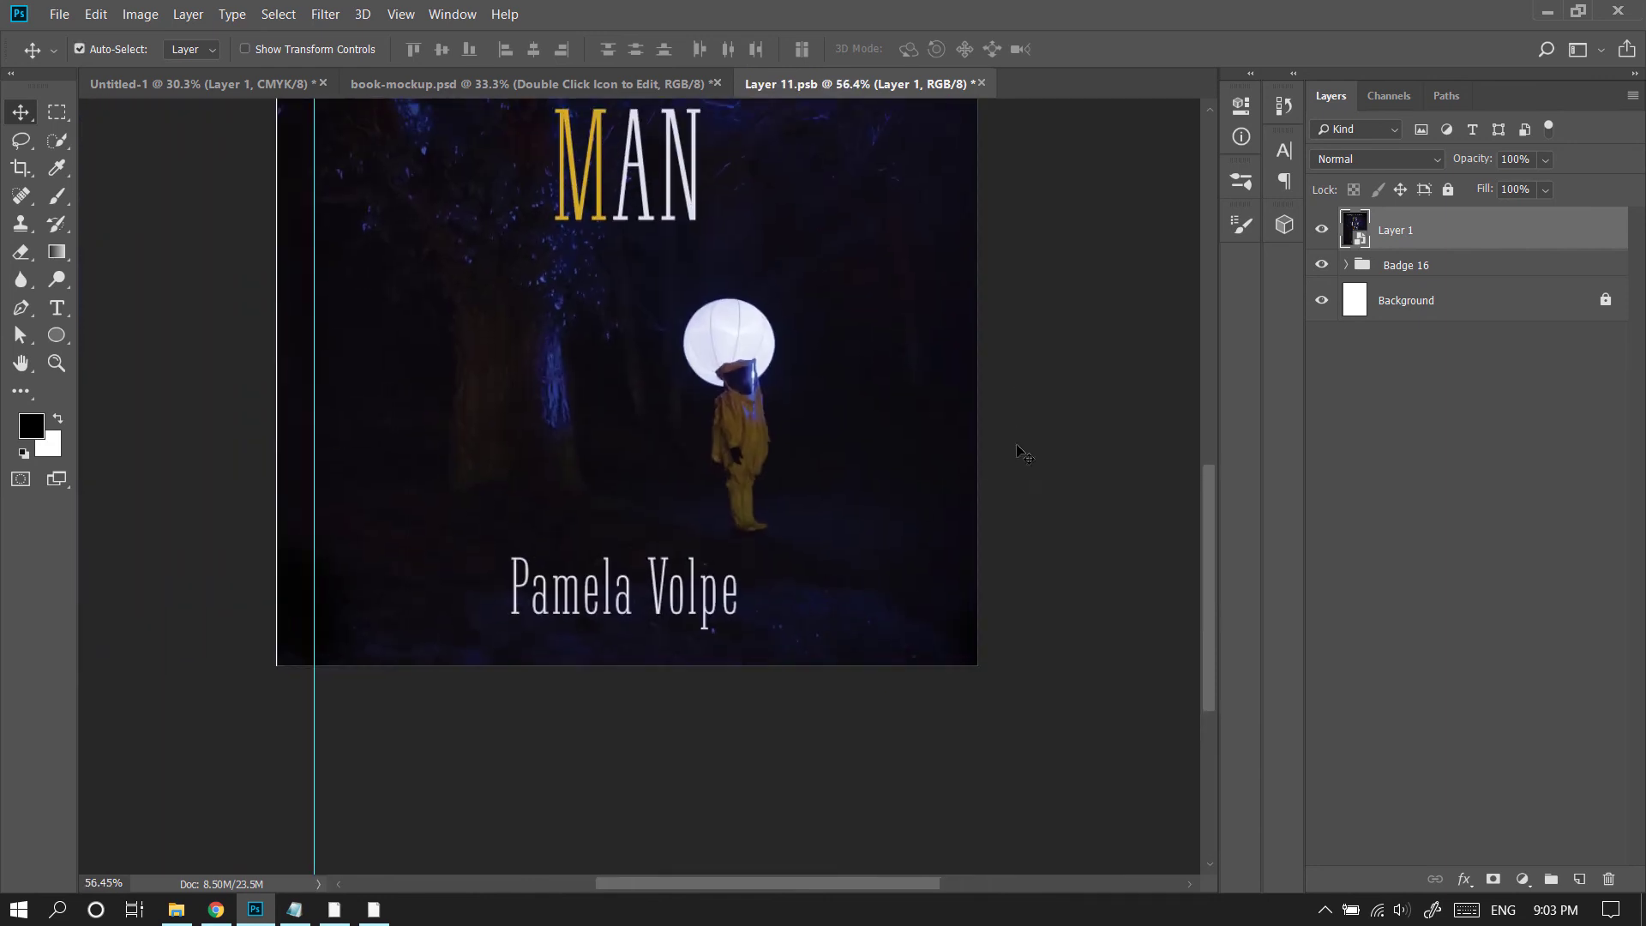
{"action": "key", "text": "ctrl+t"}
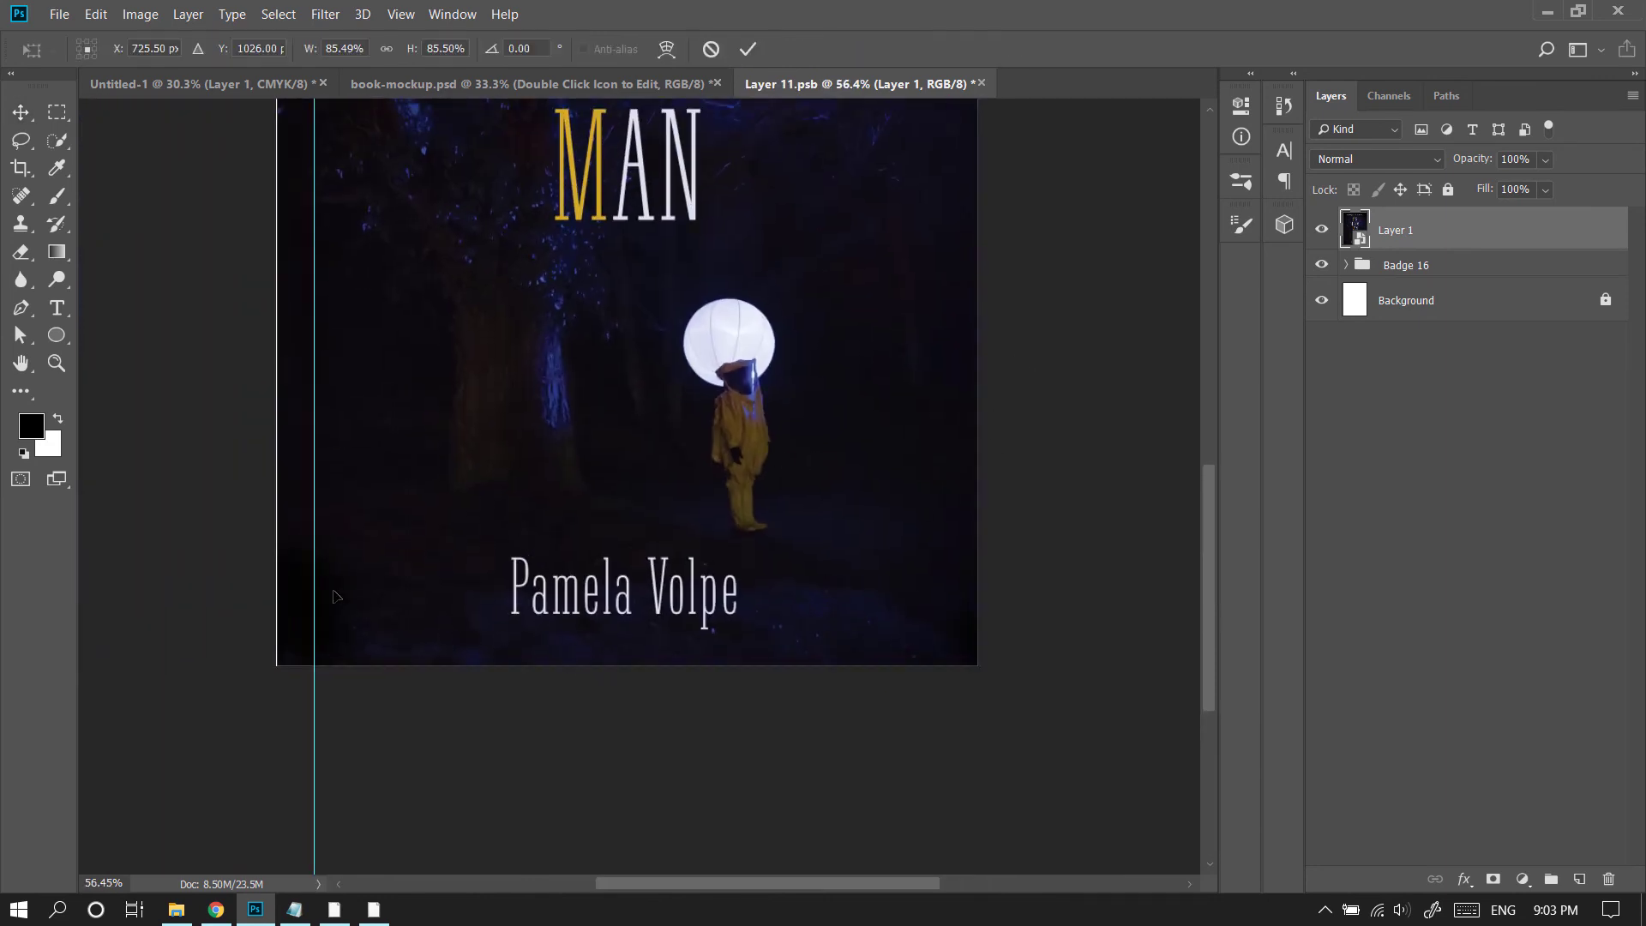
{"action": "scroll", "coordinate": [296, 515], "scroll_direction": "up", "scroll_amount": 5}
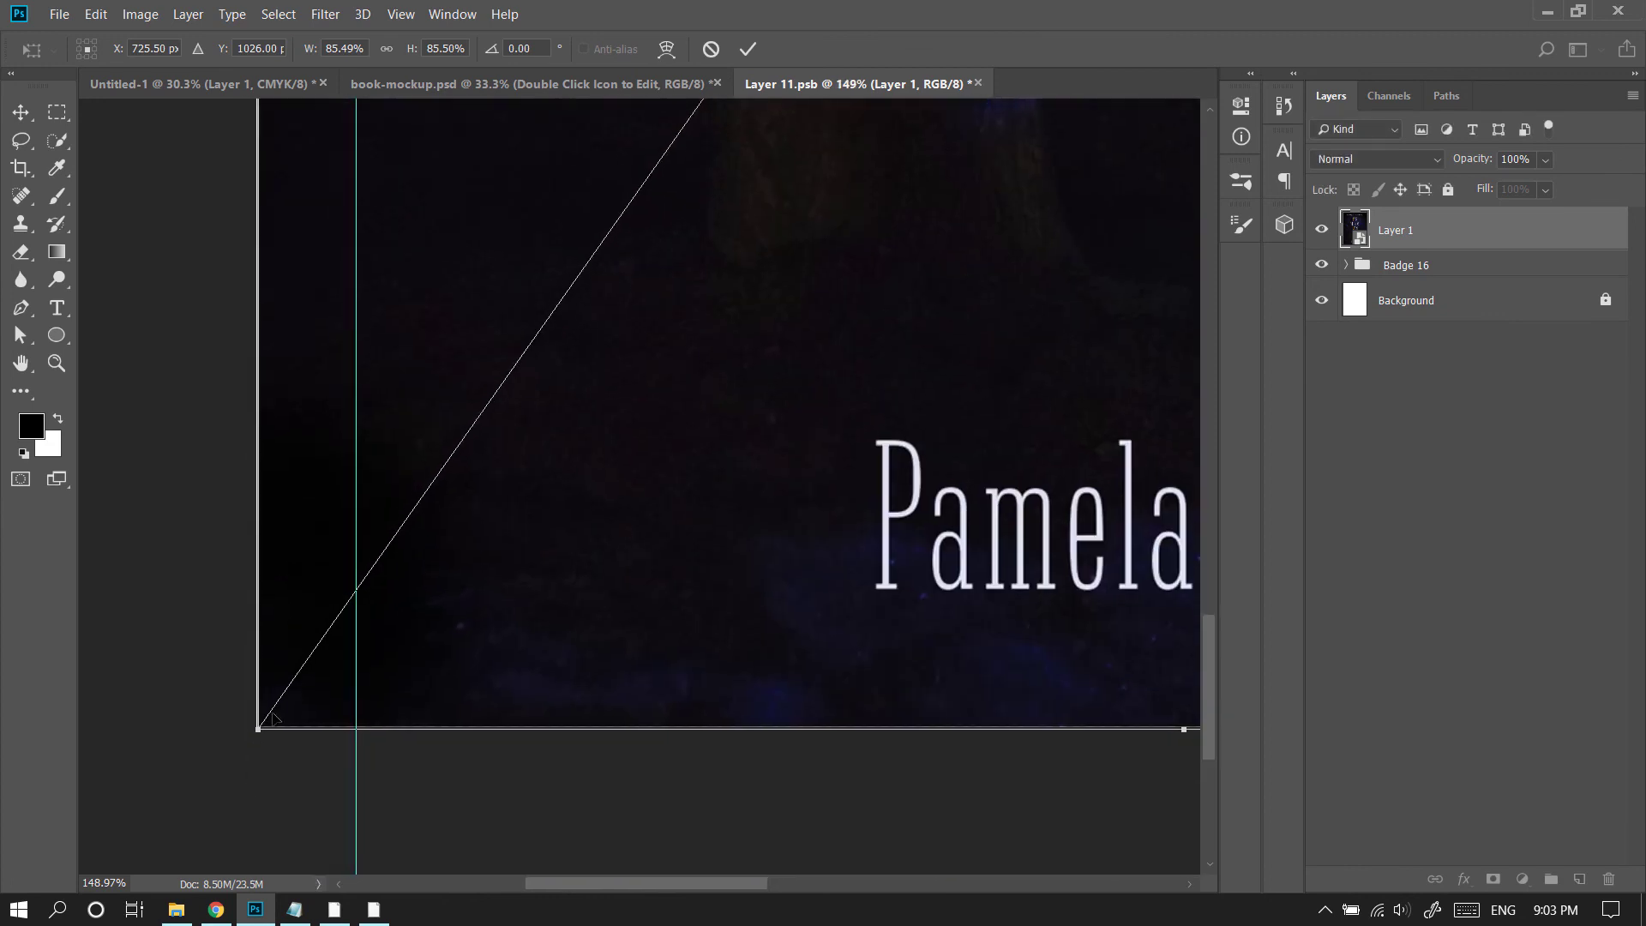
{"action": "left_click_drag", "start_coordinate": [255, 734], "coordinate": [254, 736]}
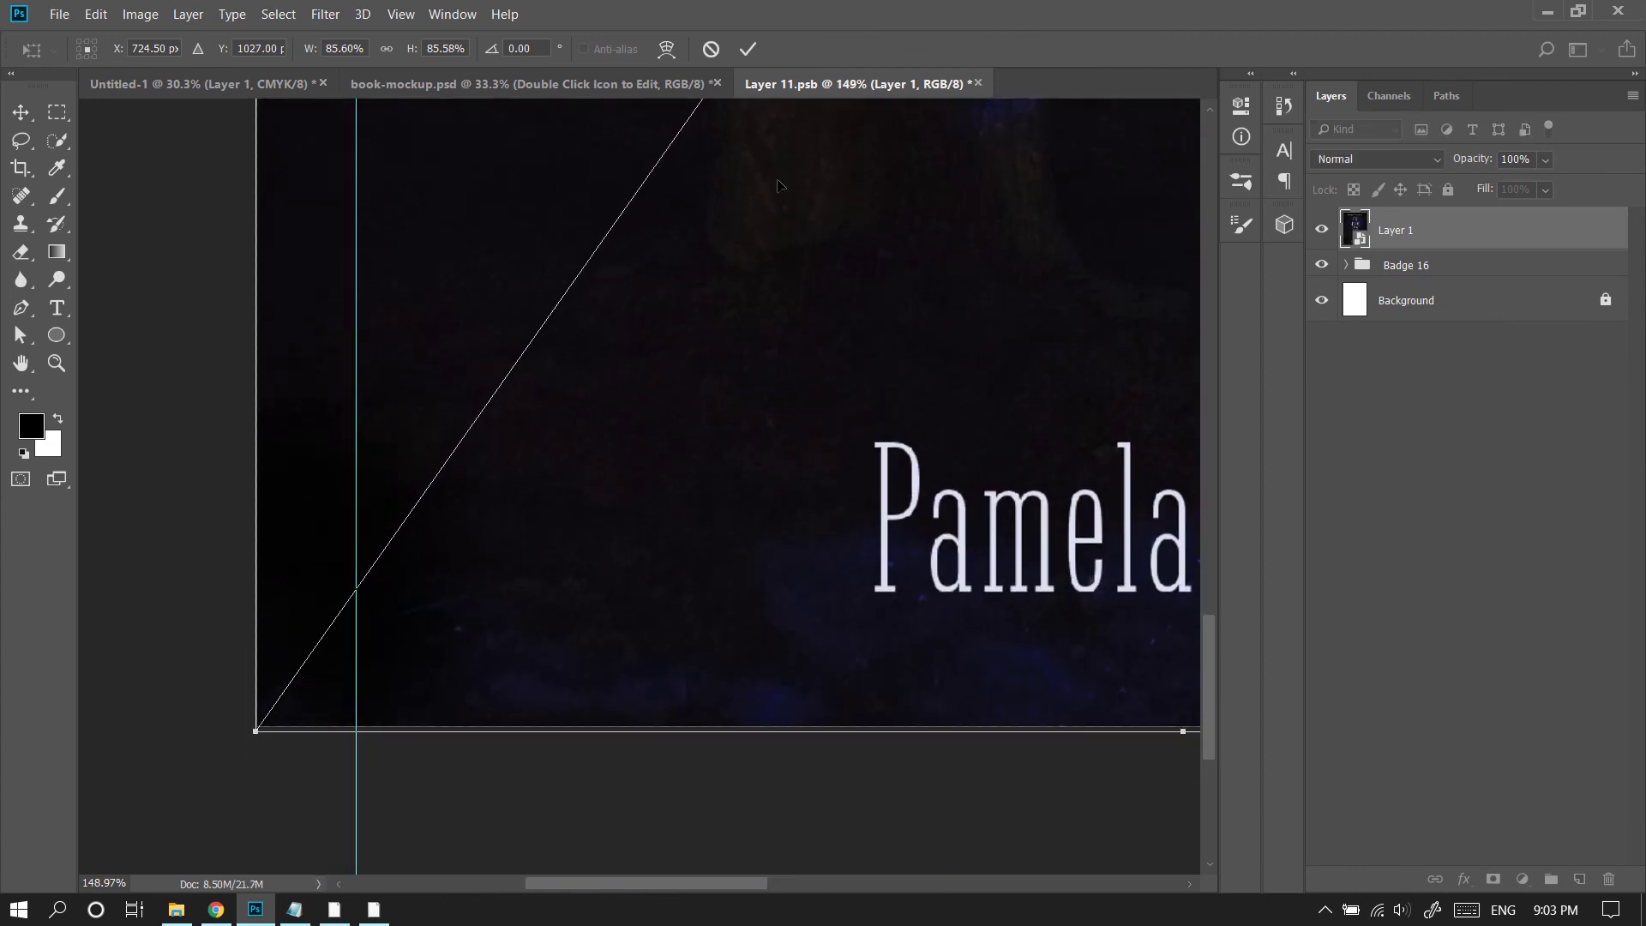
{"action": "left_click", "coordinate": [748, 49]}
{"action": "scroll", "coordinate": [787, 476], "scroll_direction": "down", "scroll_amount": 5}
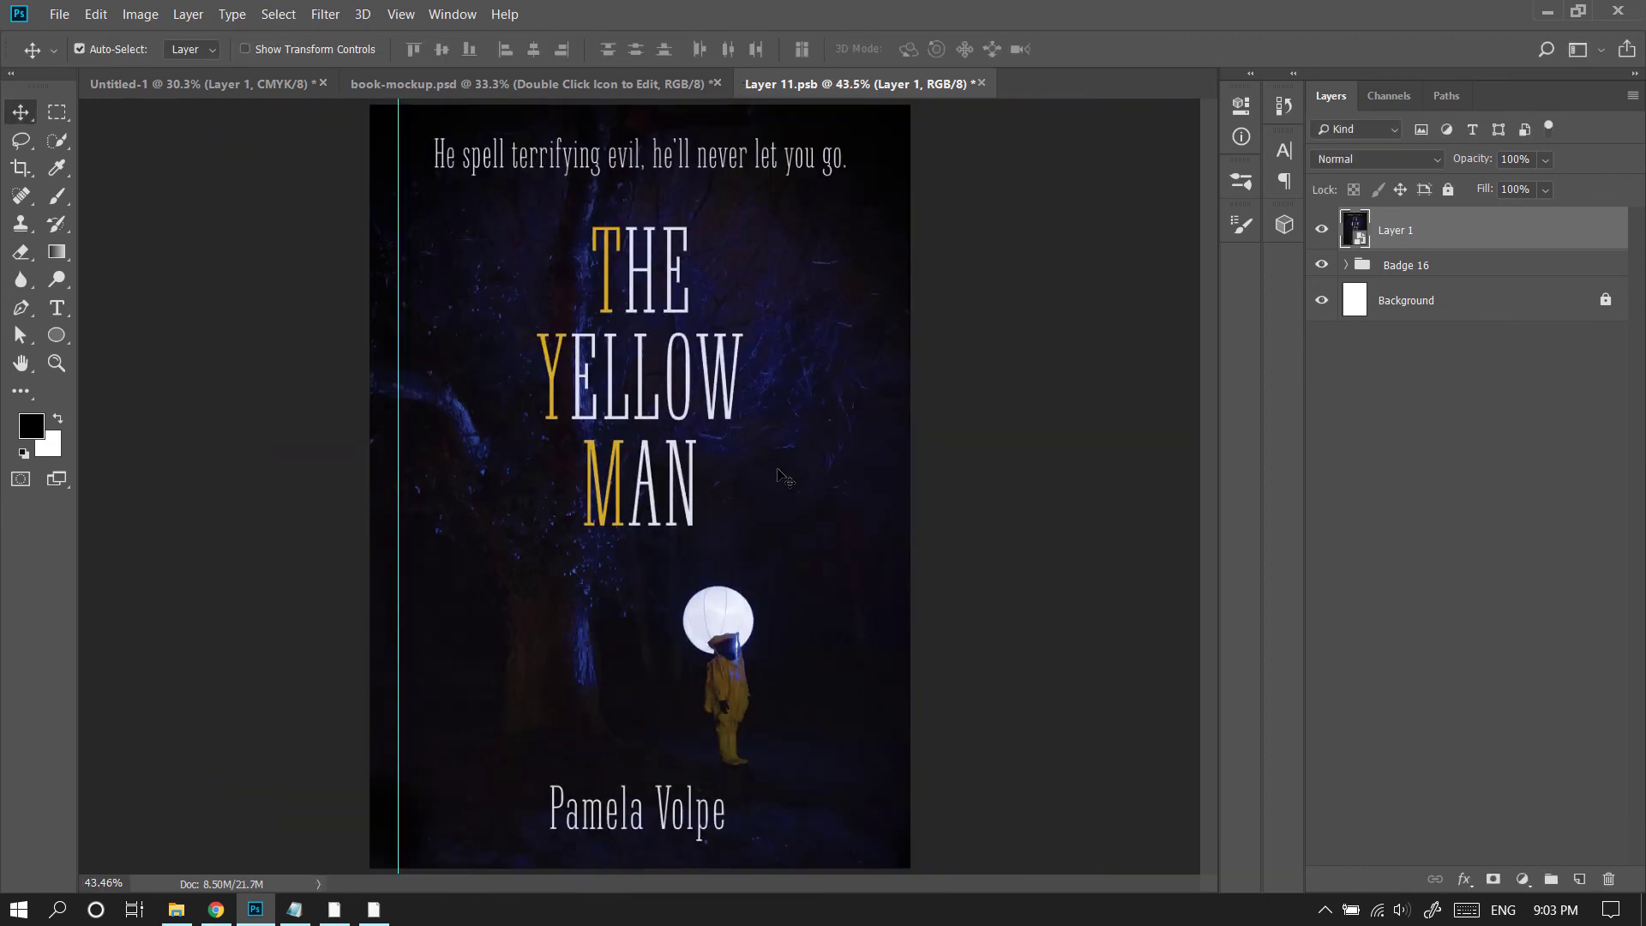
Step: Save the Smart Object's contents and view the updated cover on the book in book-mockup.psd with its layer shown
{"action": "key", "text": "ctrl+s"}
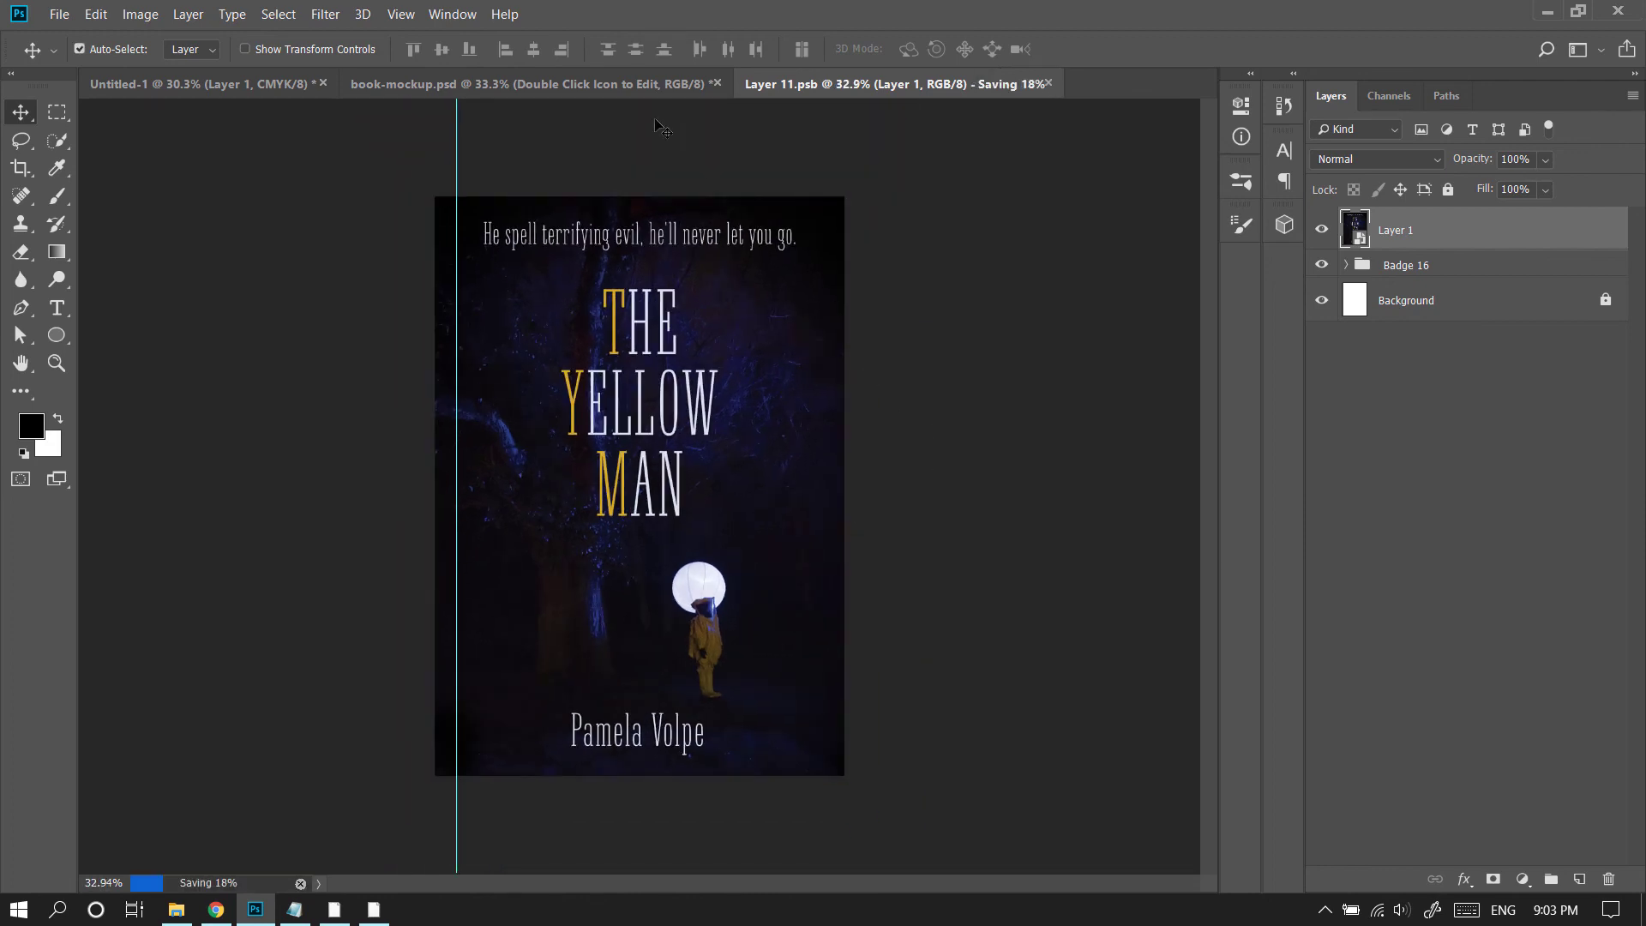
{"action": "left_click", "coordinate": [634, 83]}
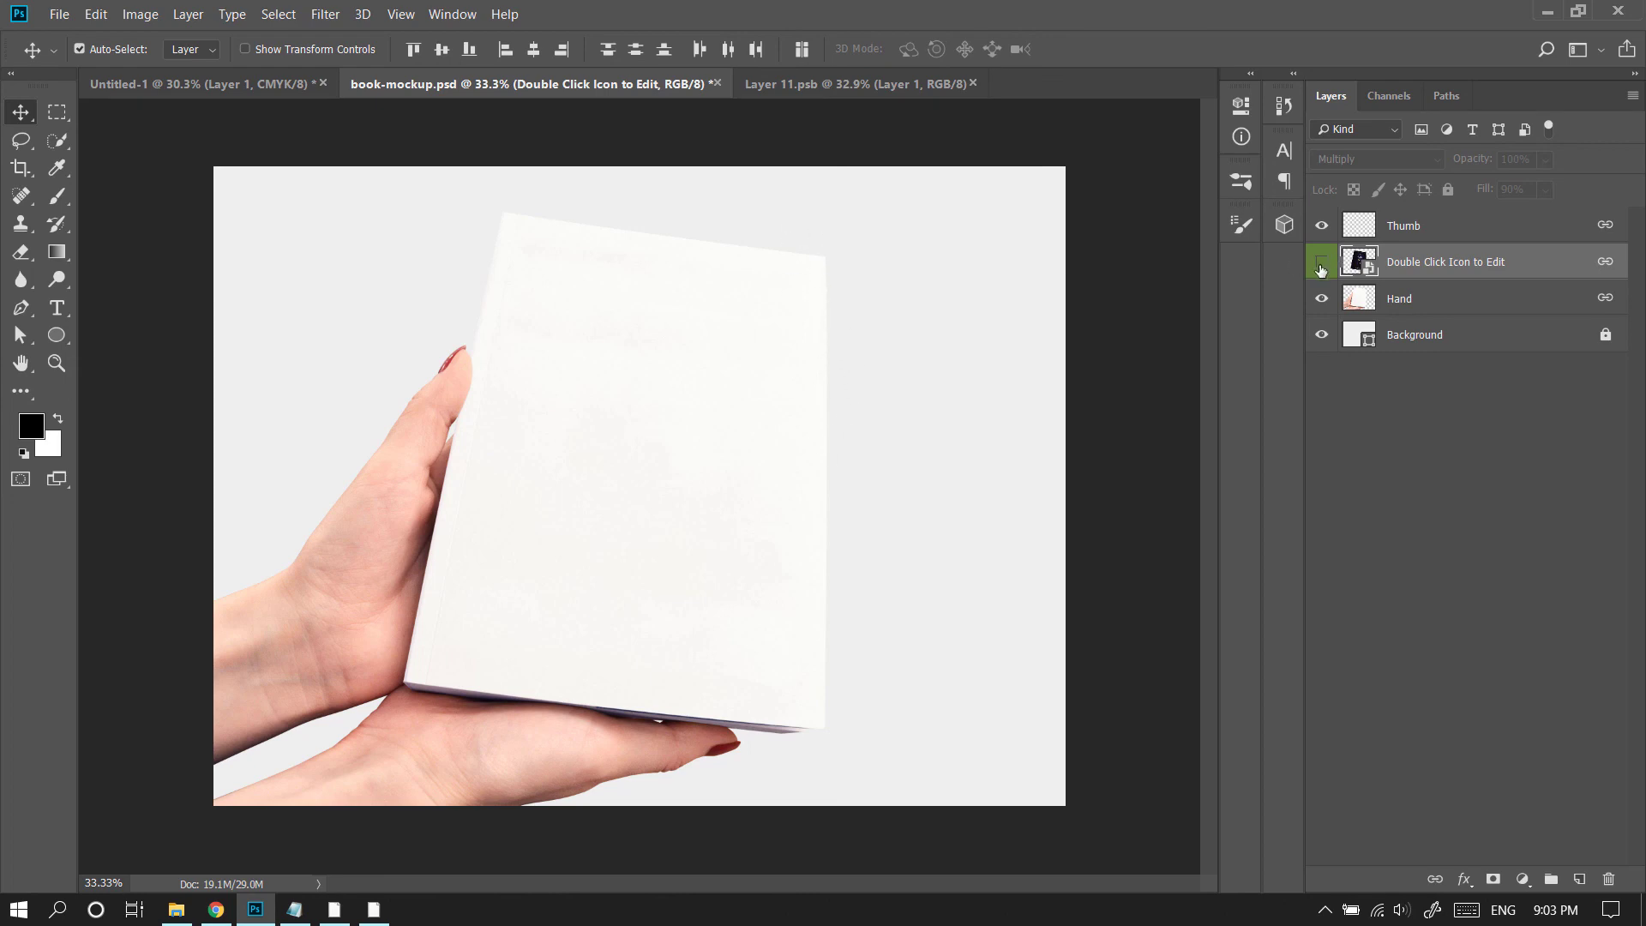
{"action": "left_click", "coordinate": [1321, 262]}
{"action": "key", "text": "ctrl+space"}
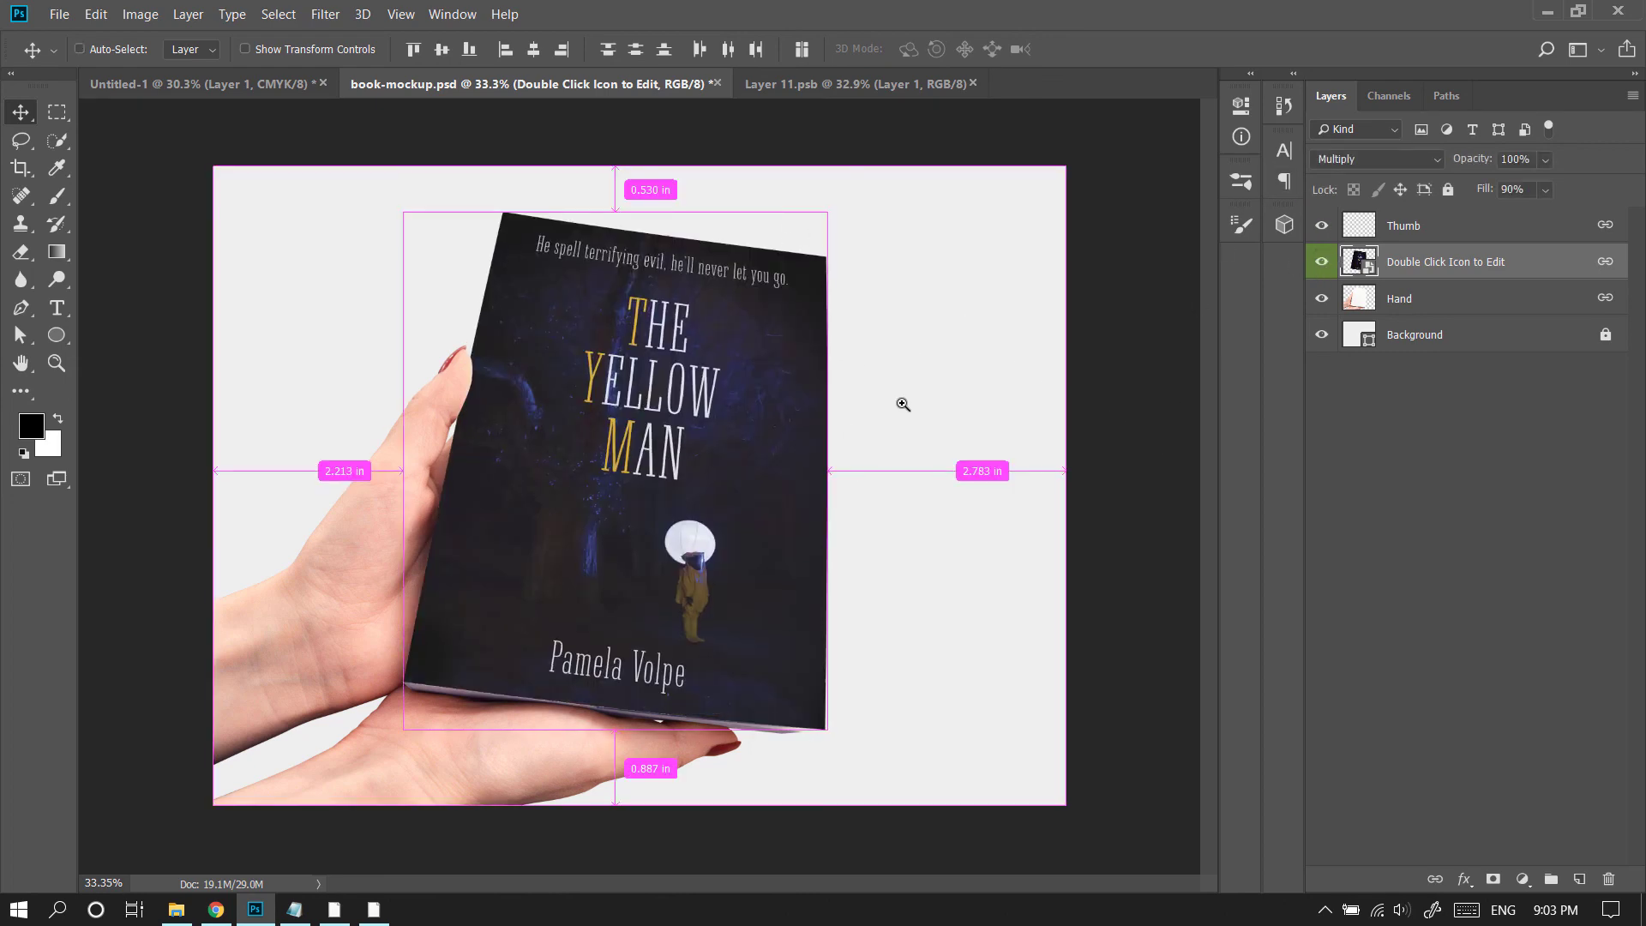
{"action": "left_click_drag", "start_coordinate": [900, 404], "coordinate": [1031, 360]}
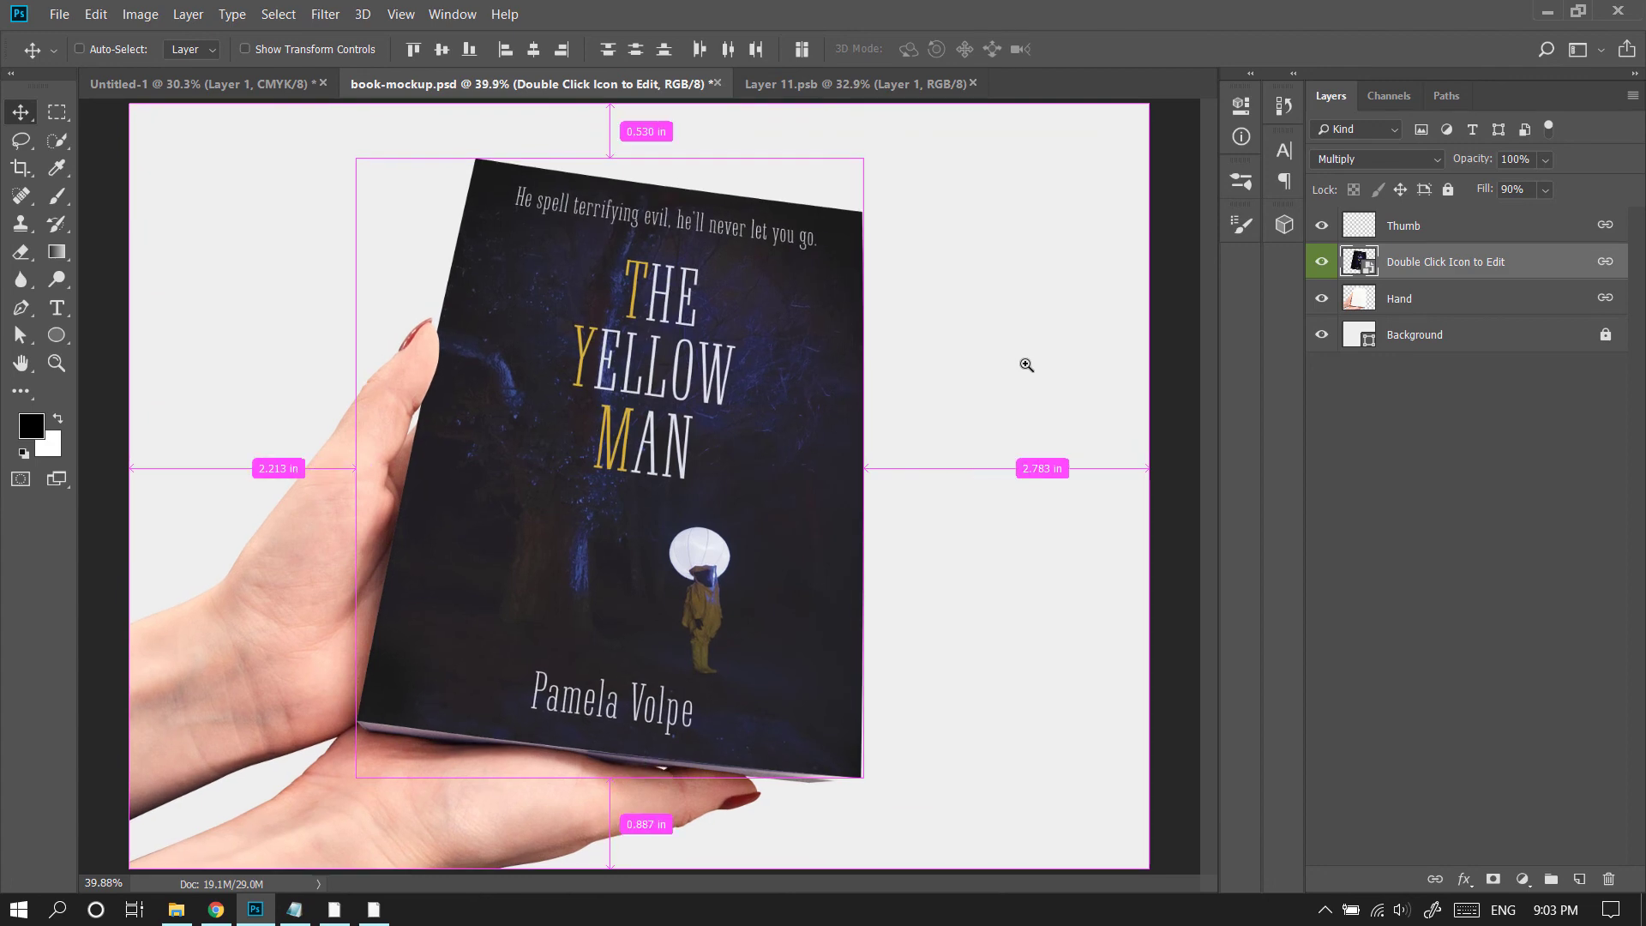